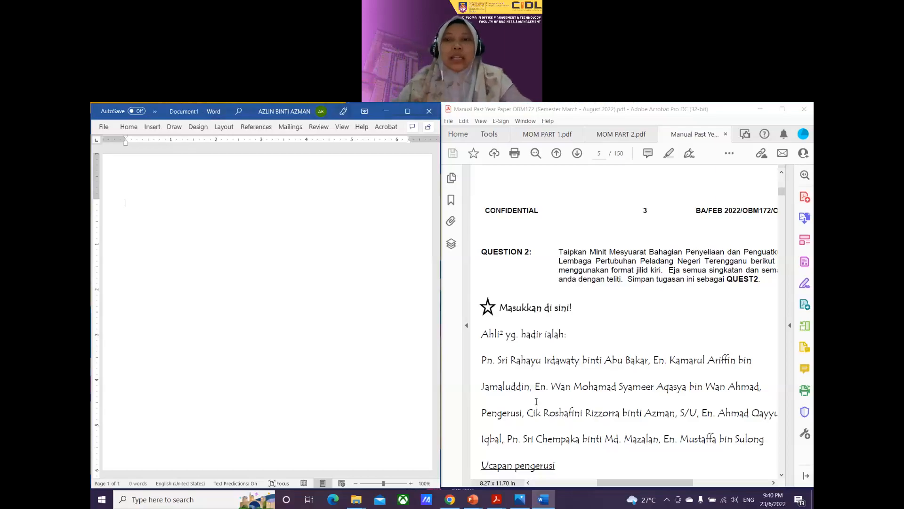
Step: Place the exam PDF window on the left and the blank Word Document1 on the right
click(685, 110)
drag(684, 111, 329, 171)
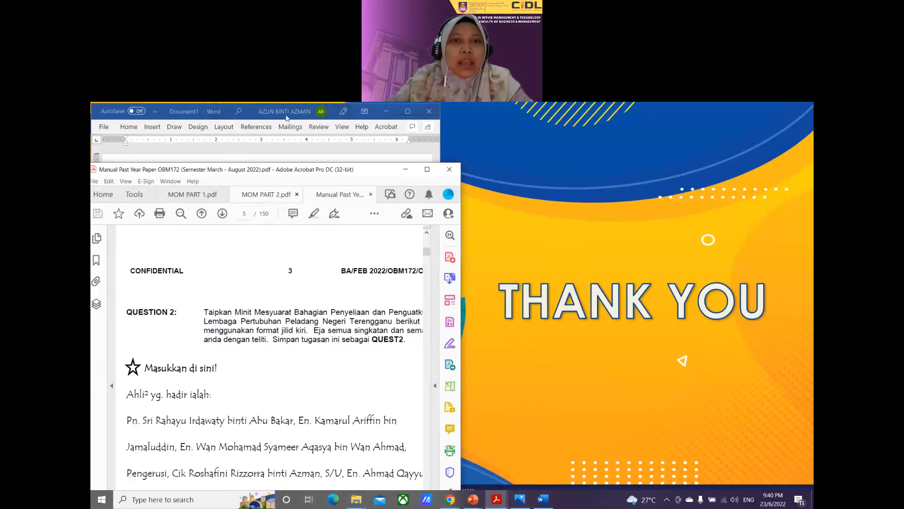
click(281, 116)
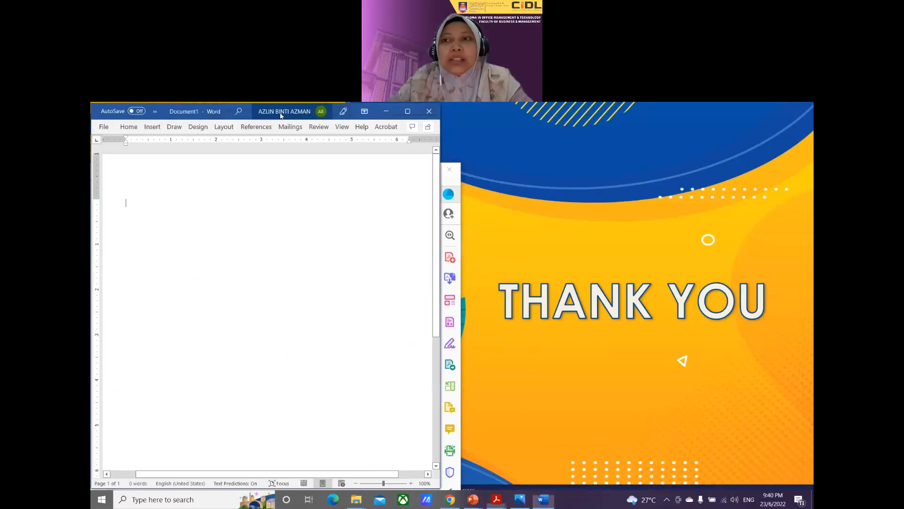
drag(281, 115, 655, 114)
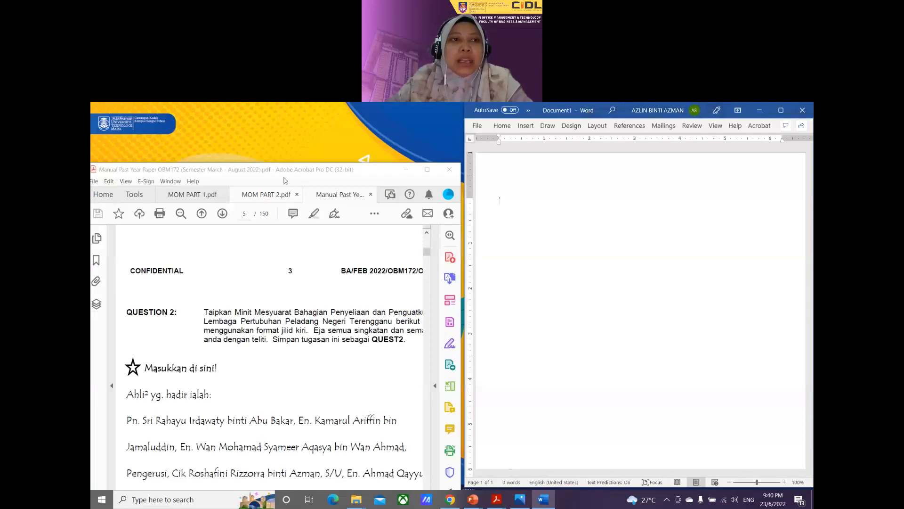
drag(286, 174, 298, 105)
click(505, 255)
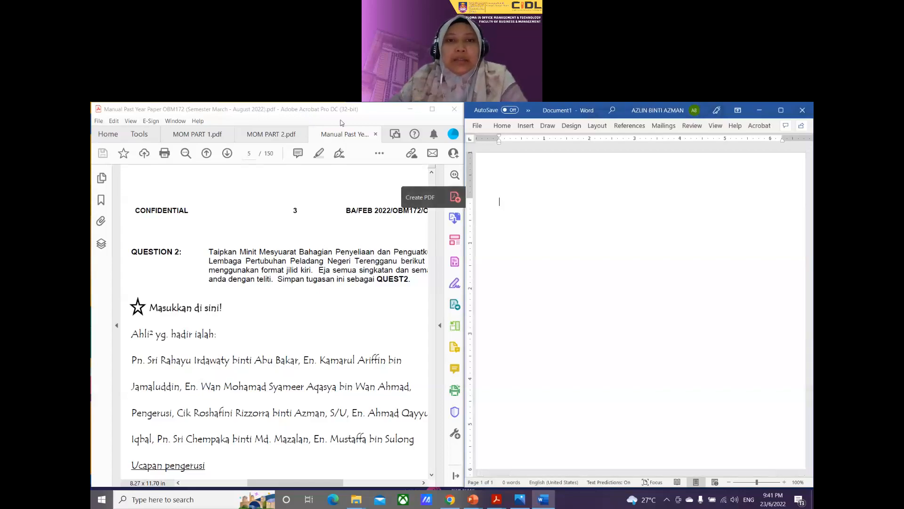
Step: Maximize the exam PDF, zoom to 125%, and scroll down to Question 2
click(435, 112)
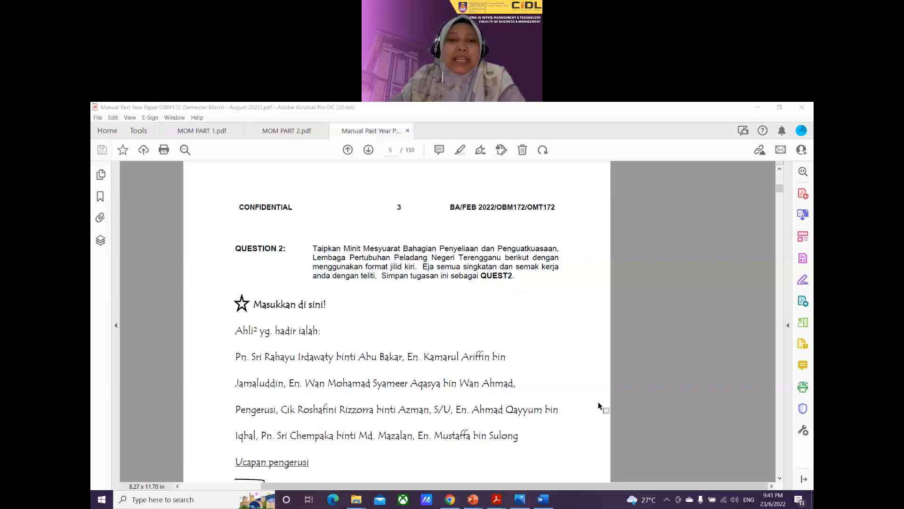
mouse_move(392, 471)
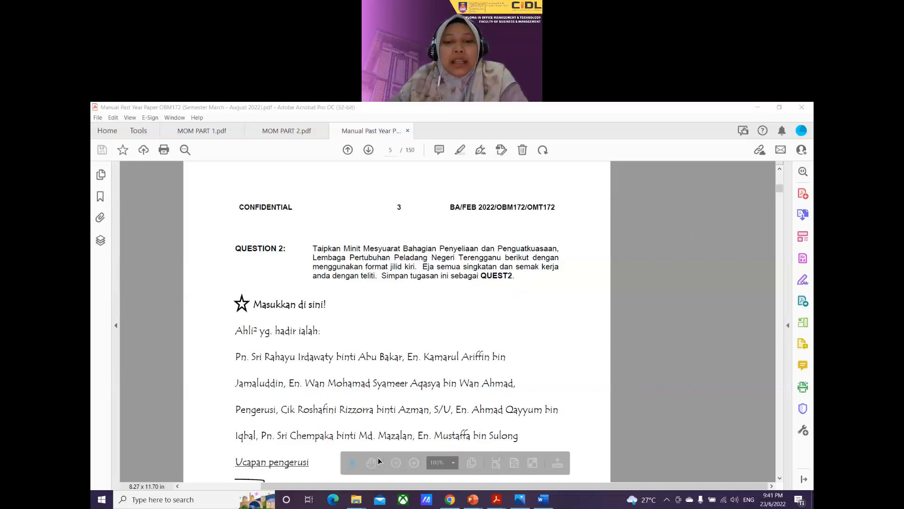
click(415, 462)
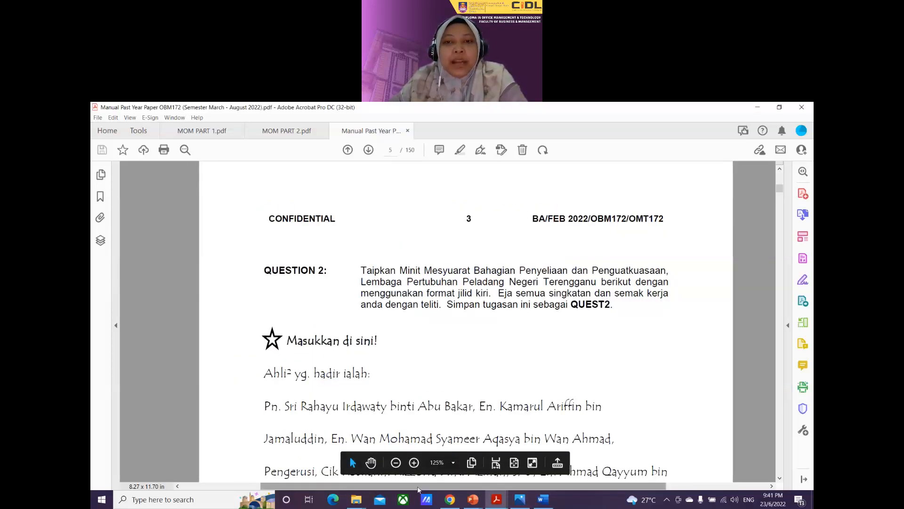
scroll(481, 288, down, 1)
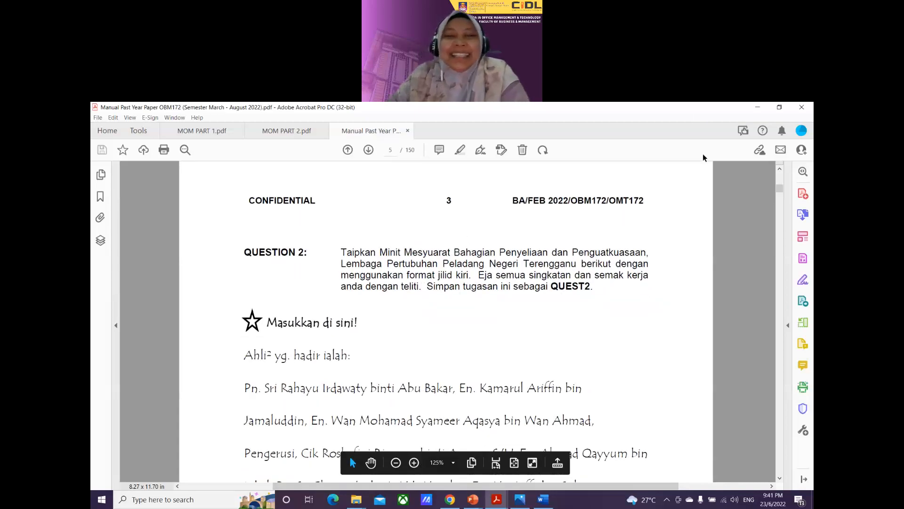
scroll(356, 267, down, 1)
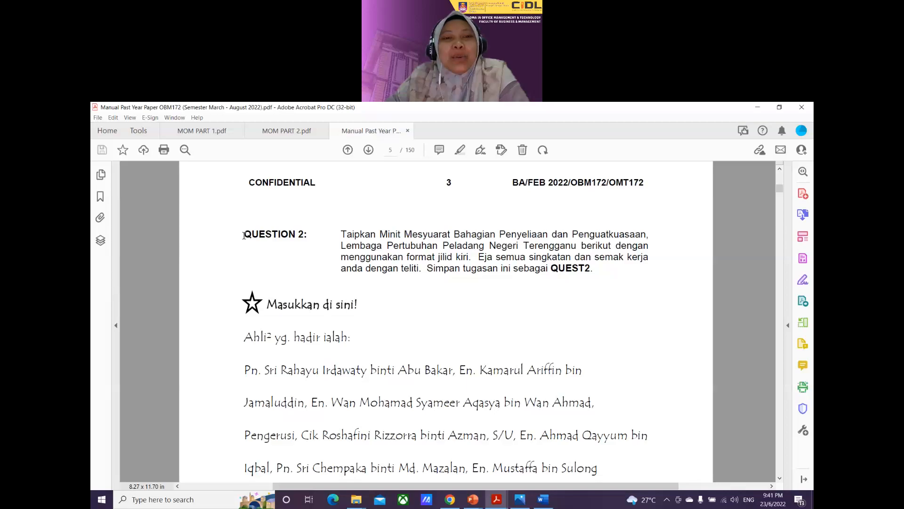
Step: Highlight the 'QUESTION 2:' heading in light blue
drag(243, 235, 307, 235)
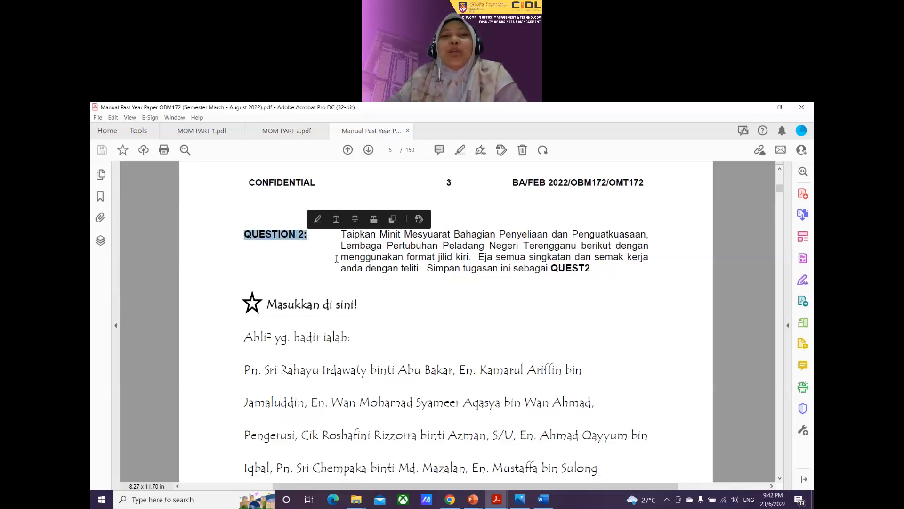
click(315, 219)
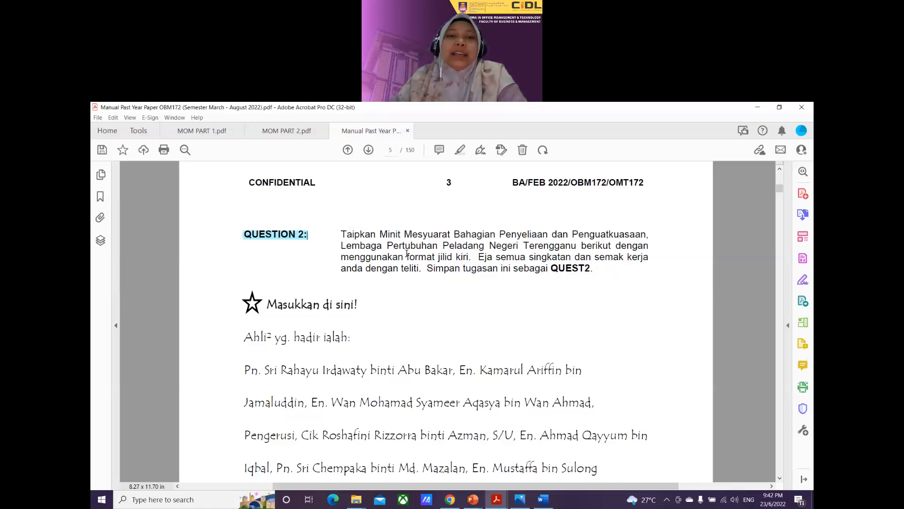
scroll(407, 253, down, 1)
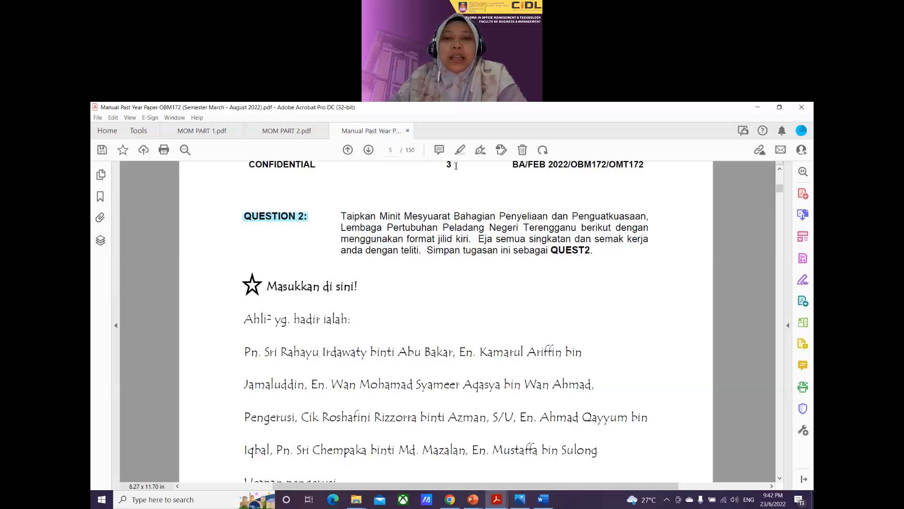
Step: Highlight 'Eja semua singkatan' and 'semak kerja anda dengan teliti' with the Highlight Text tool
click(460, 150)
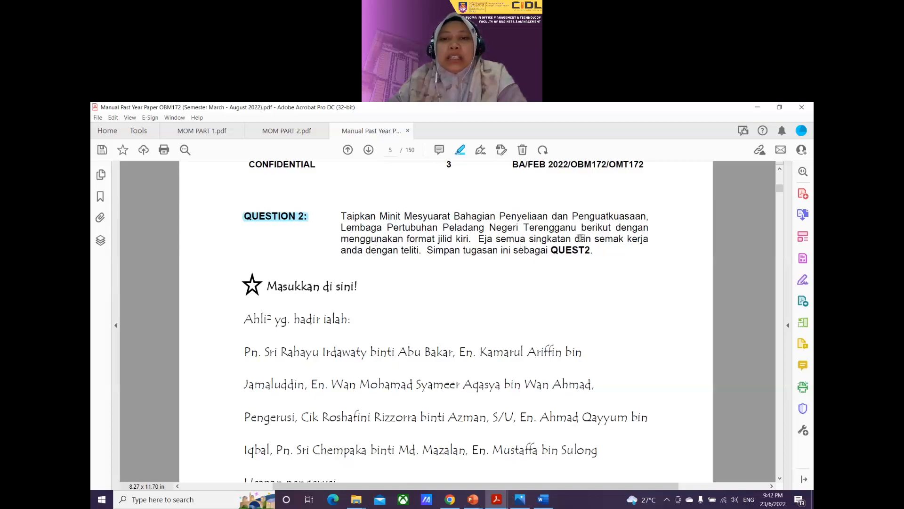
drag(478, 238, 570, 239)
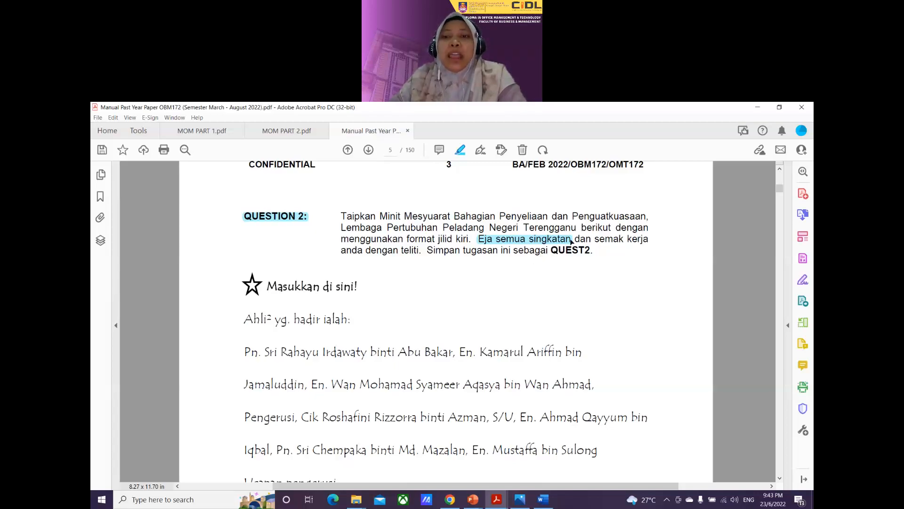
drag(594, 238, 419, 252)
Step: Highlight 'Minit Mesyuarat' in the first line of Question 2
click(602, 242)
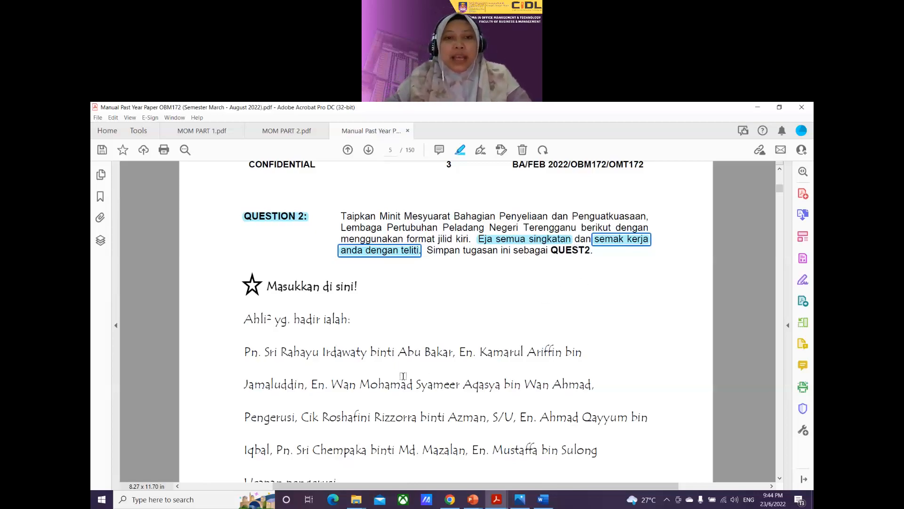
scroll(432, 302, down, 1)
scroll(426, 305, up, 1)
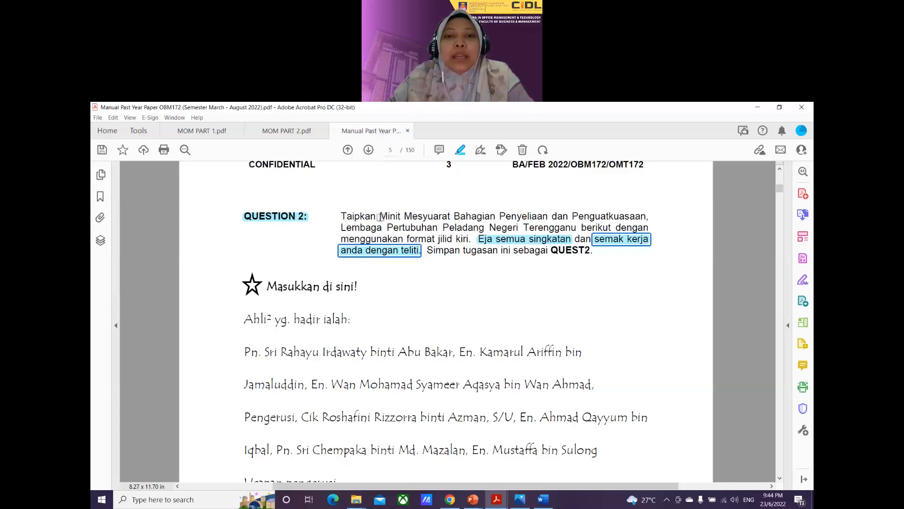
drag(380, 217, 423, 217)
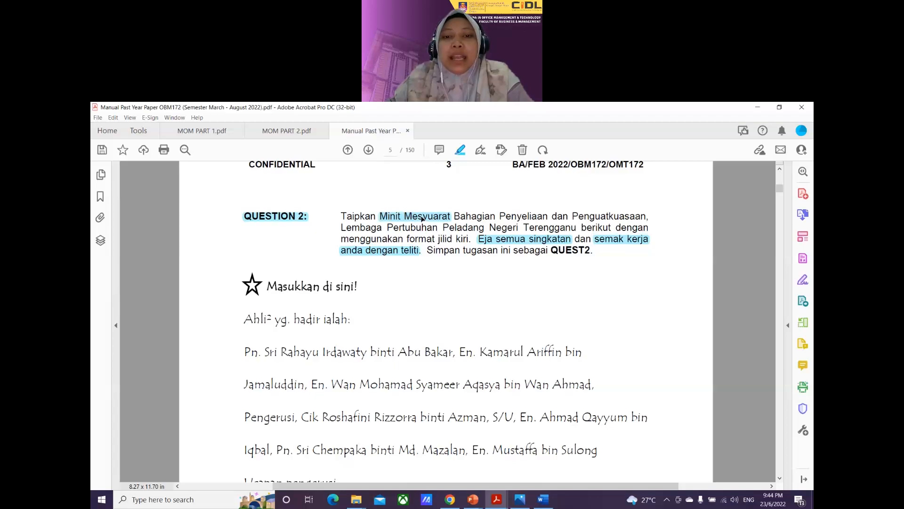
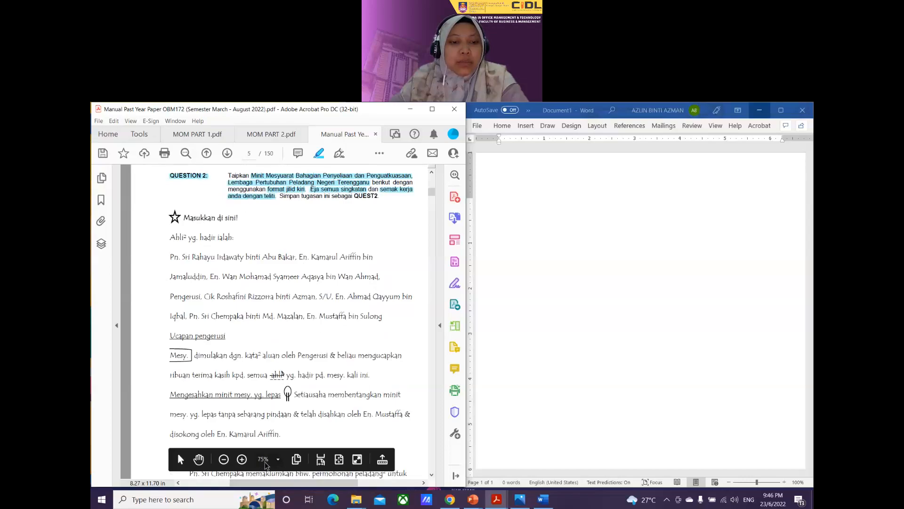
Step: Scroll the handwritten minutes sideways in the PDF and bring the blank Word document forward
drag(259, 486, 269, 488)
click(531, 341)
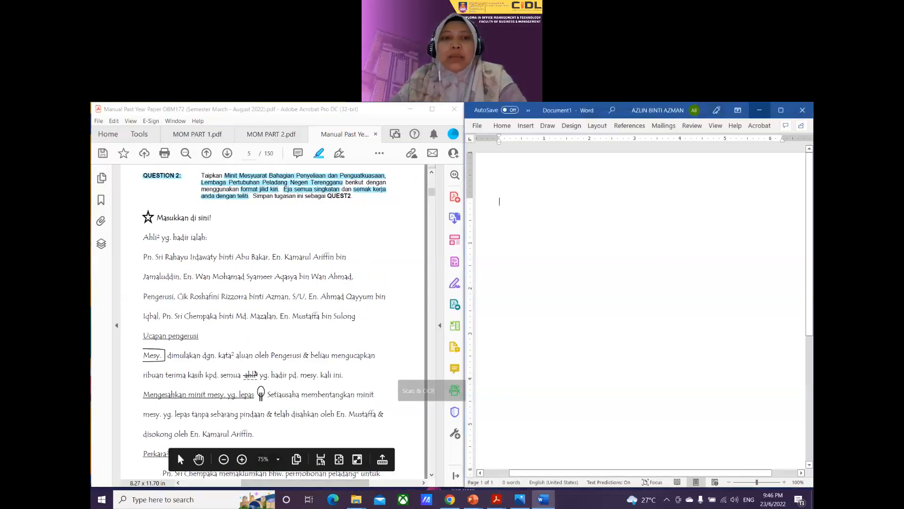
Step: Maximize Word and set the blank document's typing font to Arial
click(782, 110)
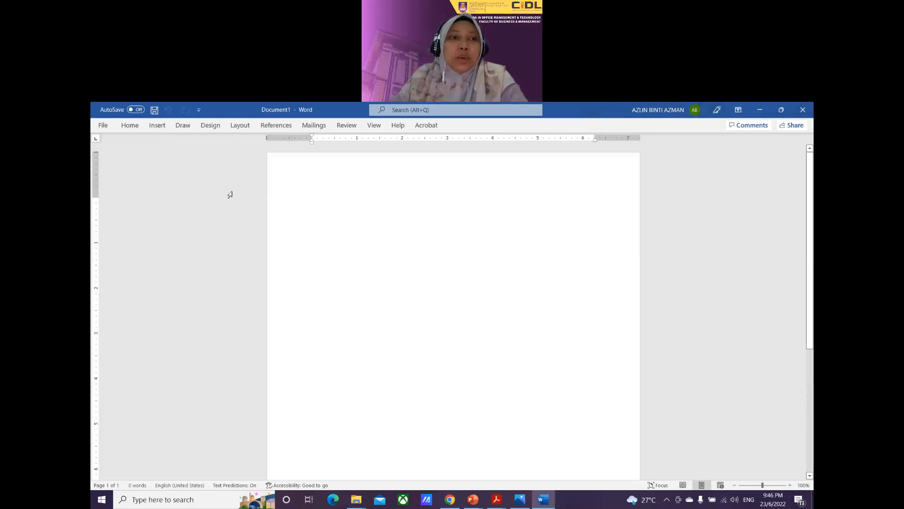
click(130, 127)
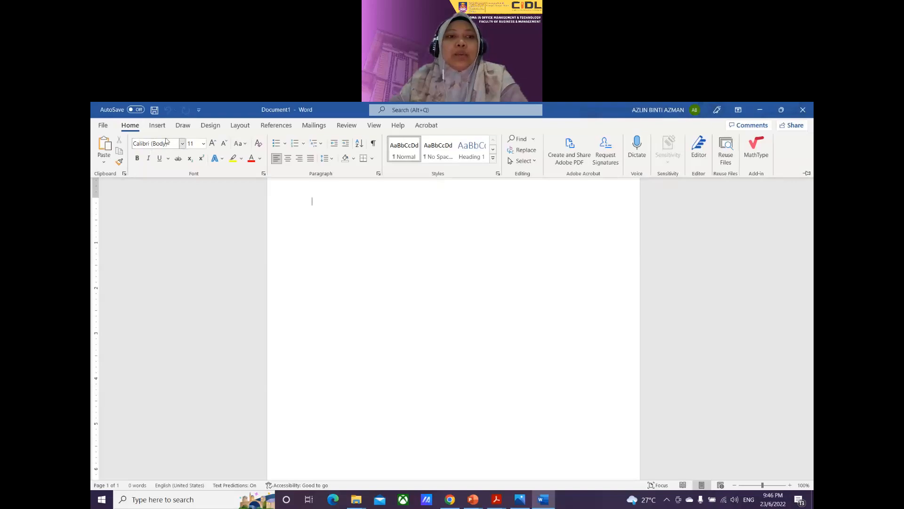
click(182, 143)
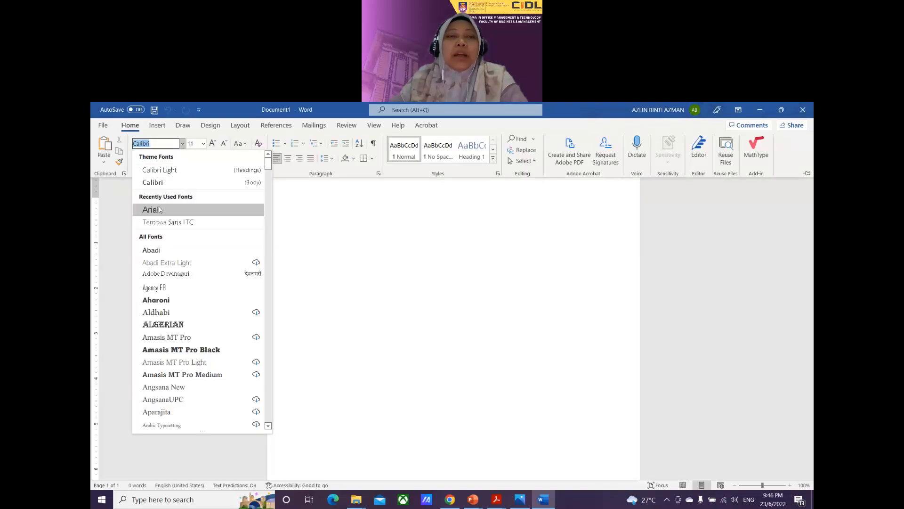
click(159, 207)
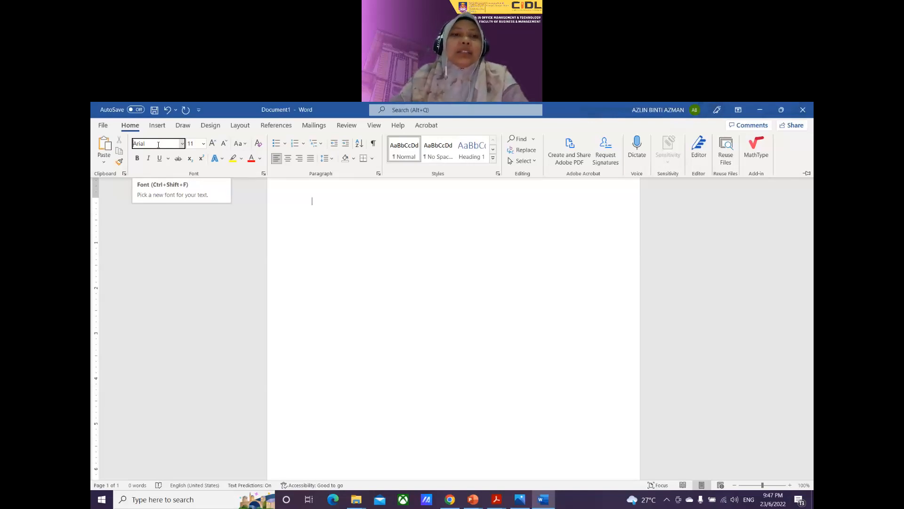
Step: Check that the ruler is displayed and look over the Paragraph settings without changes
click(375, 126)
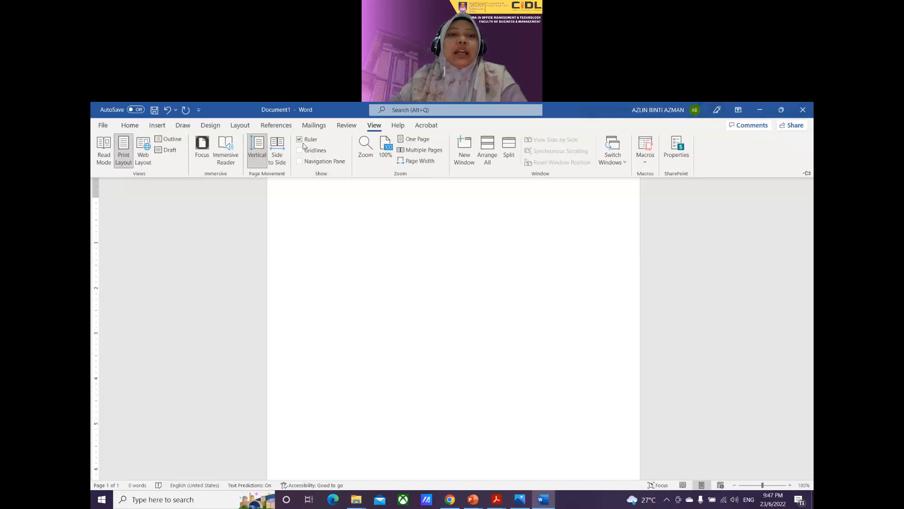
click(402, 240)
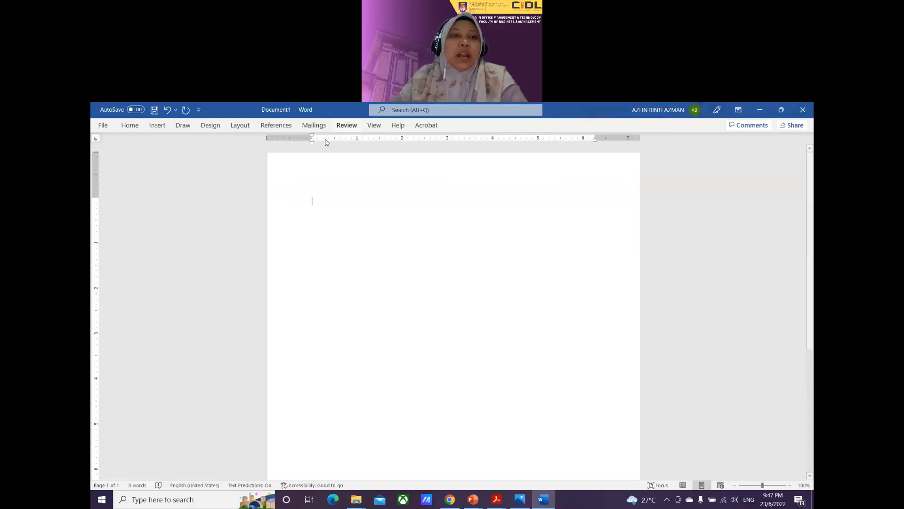
click(129, 125)
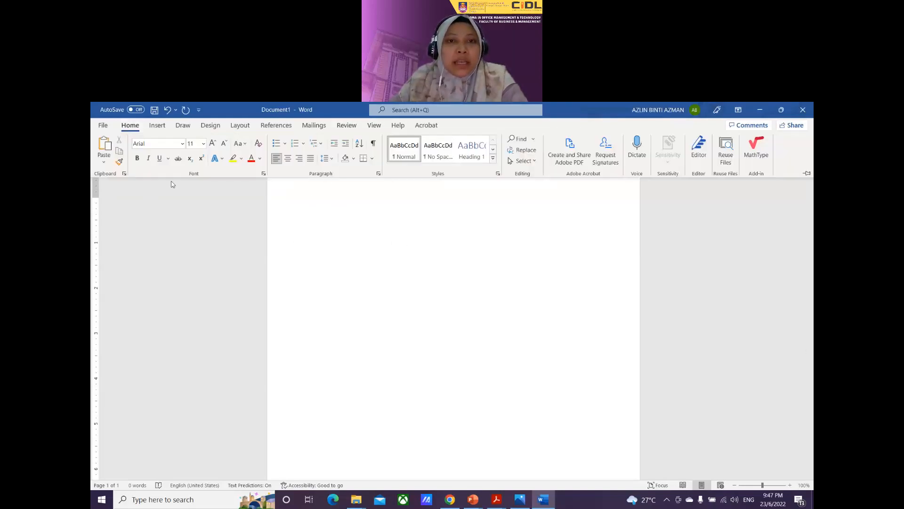
click(378, 174)
click(553, 161)
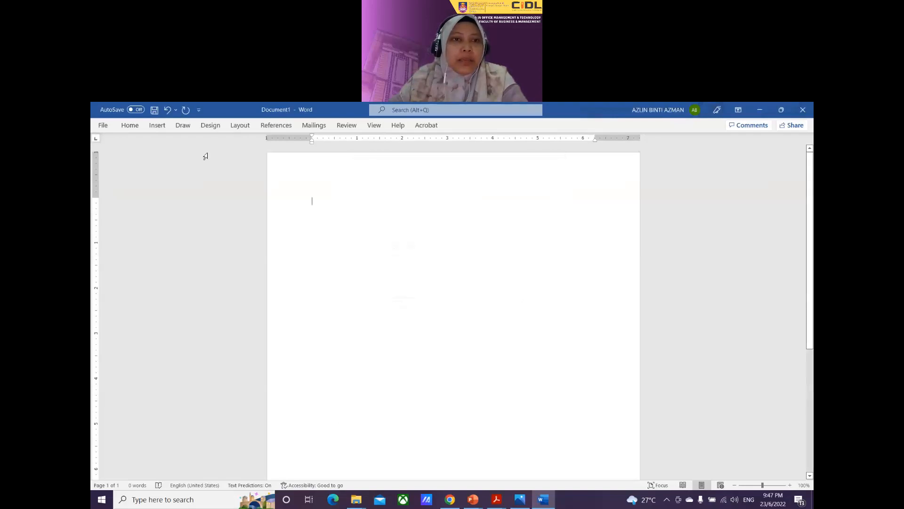
Step: Review Page Setup and the preset margins list, leaving the Normal 1-inch margins
click(239, 126)
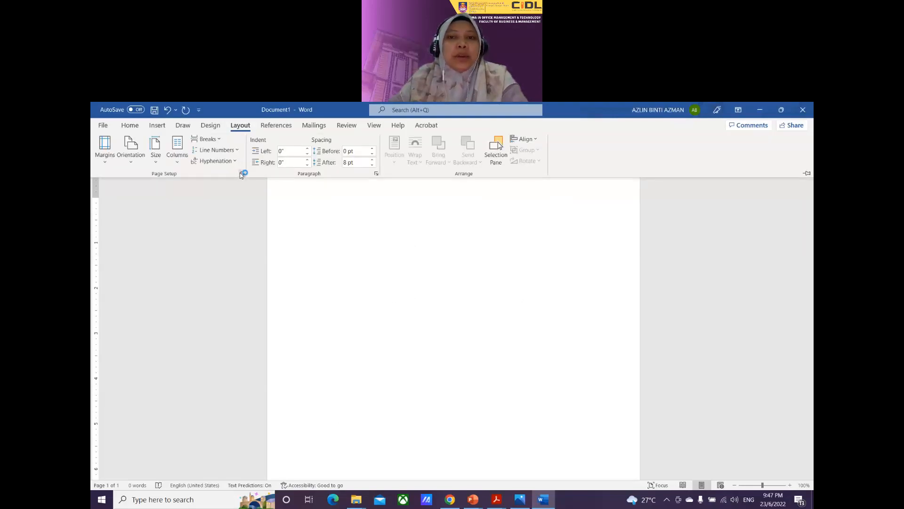
click(242, 174)
click(556, 181)
click(240, 125)
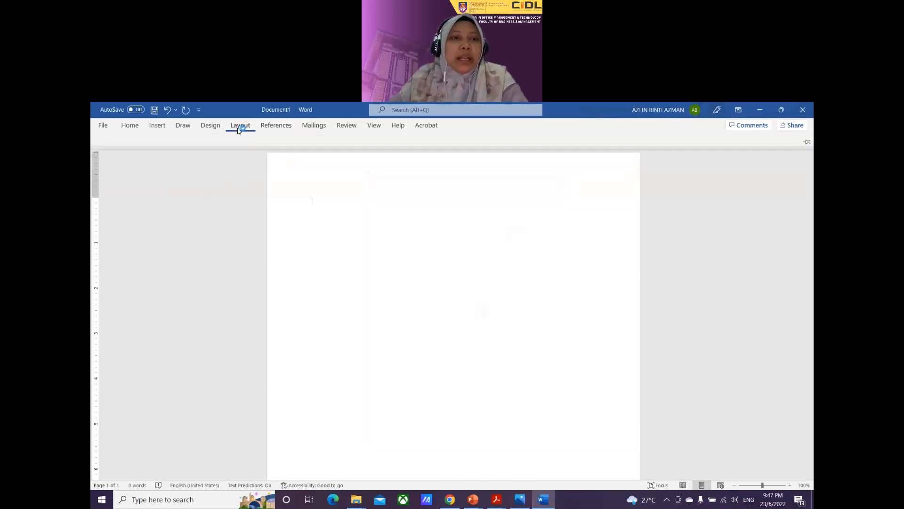
click(105, 147)
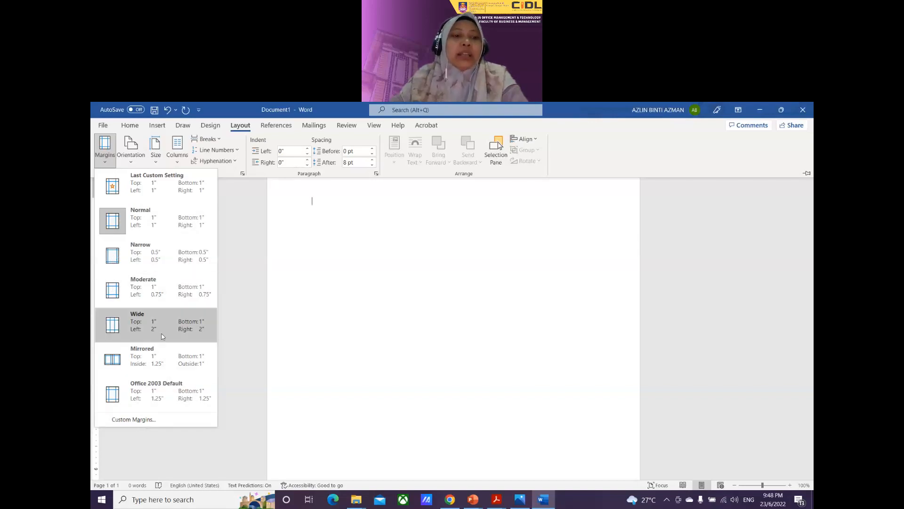
click(306, 317)
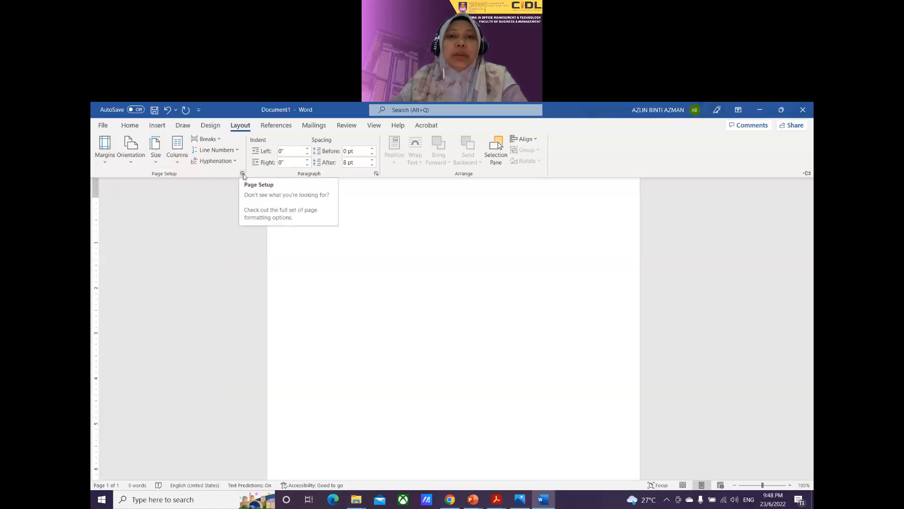
Step: Set the page margins to Top 2, Left 1.5 and Right 1 inch
click(243, 174)
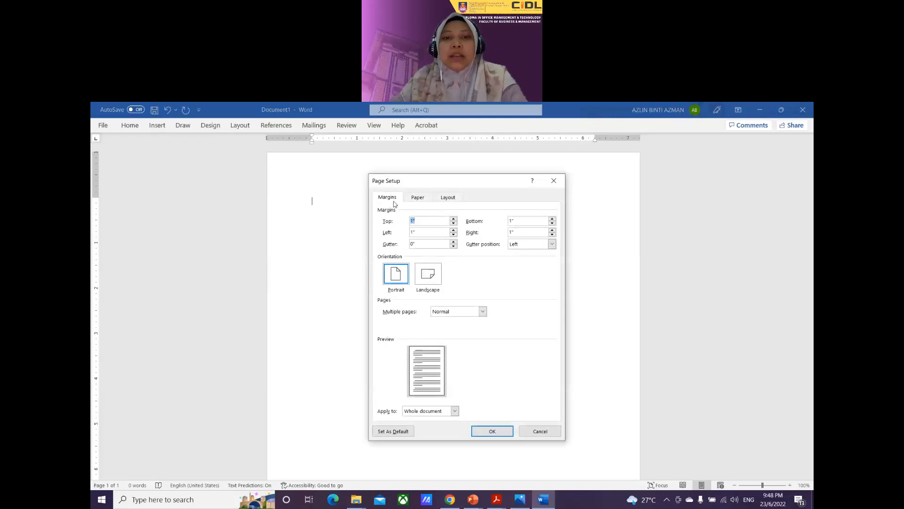
text(2)
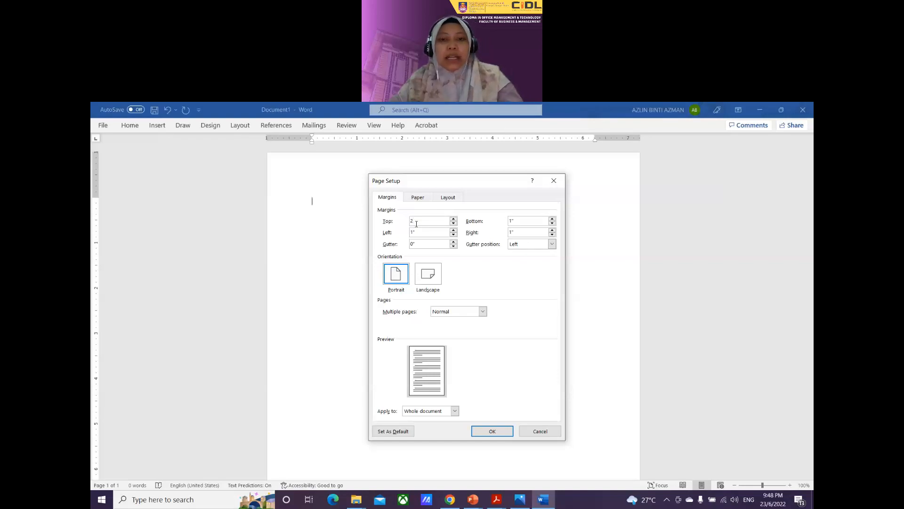
key(Tab)
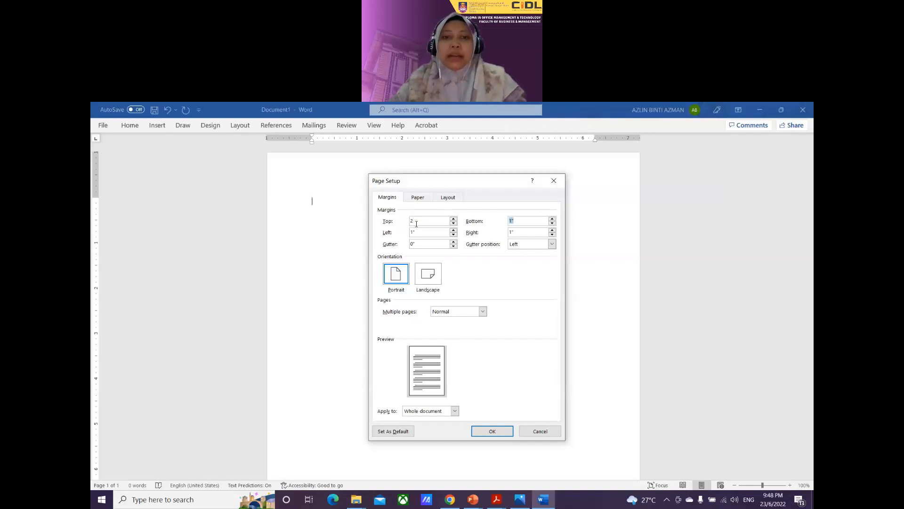
text(1.5)
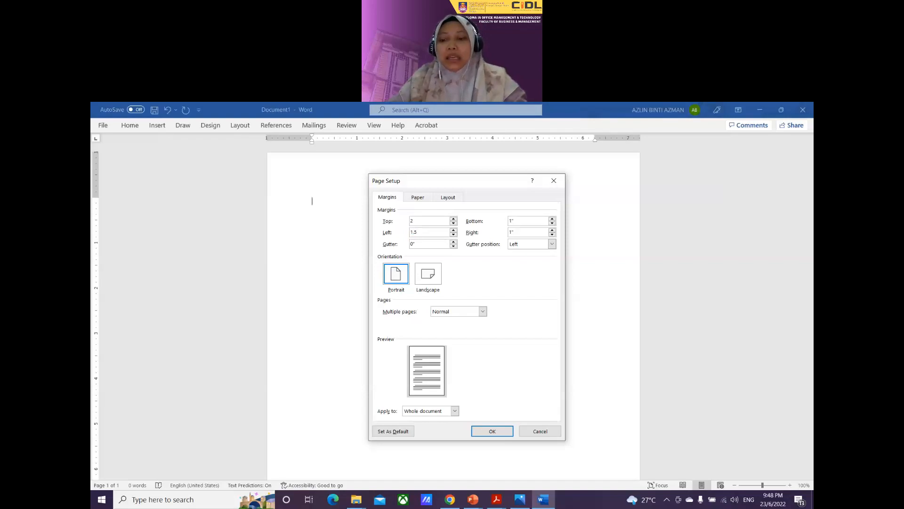
key(Tab)
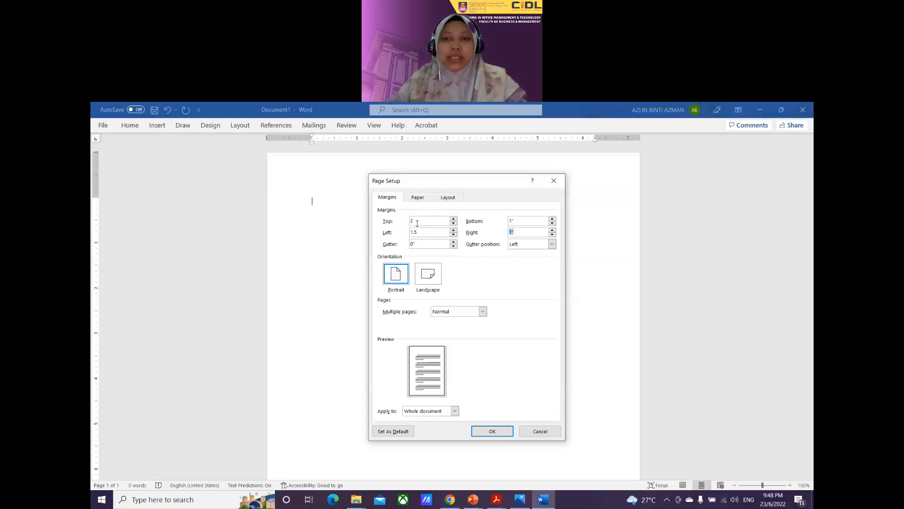
text(1)
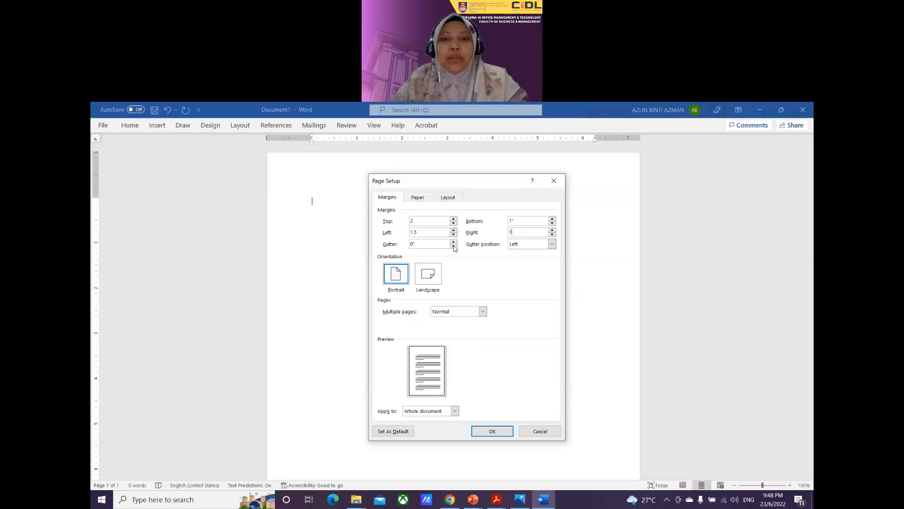
Step: Keep the paper size at A4 (8.27" × 11.69") and apply the Page Setup changes
click(417, 197)
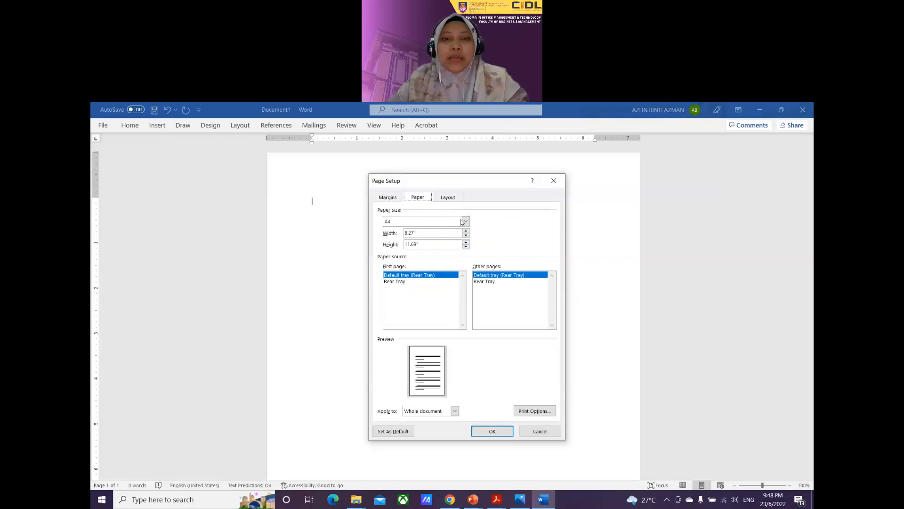
click(466, 221)
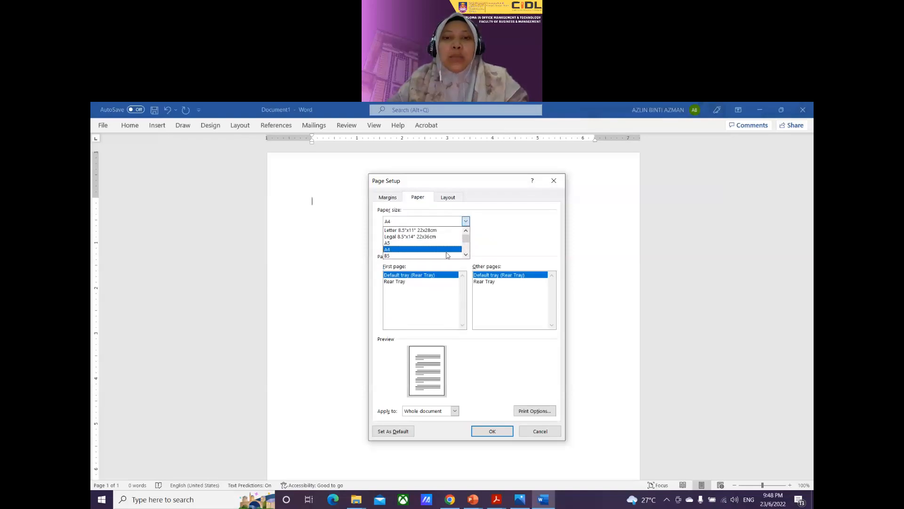
click(453, 224)
click(464, 222)
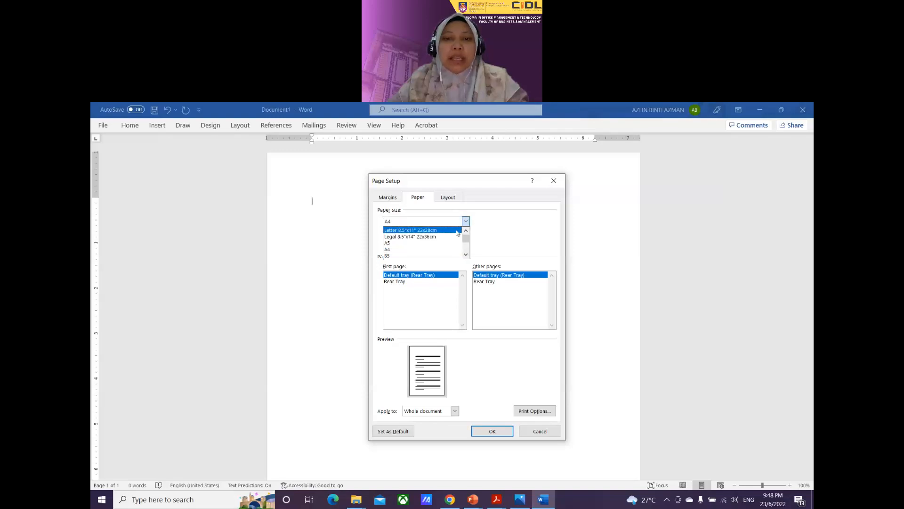
click(456, 230)
click(466, 223)
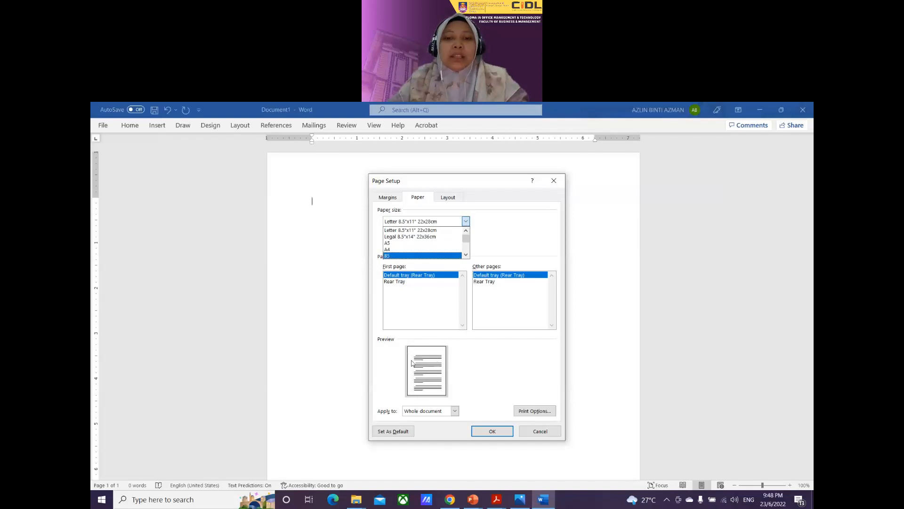
click(422, 249)
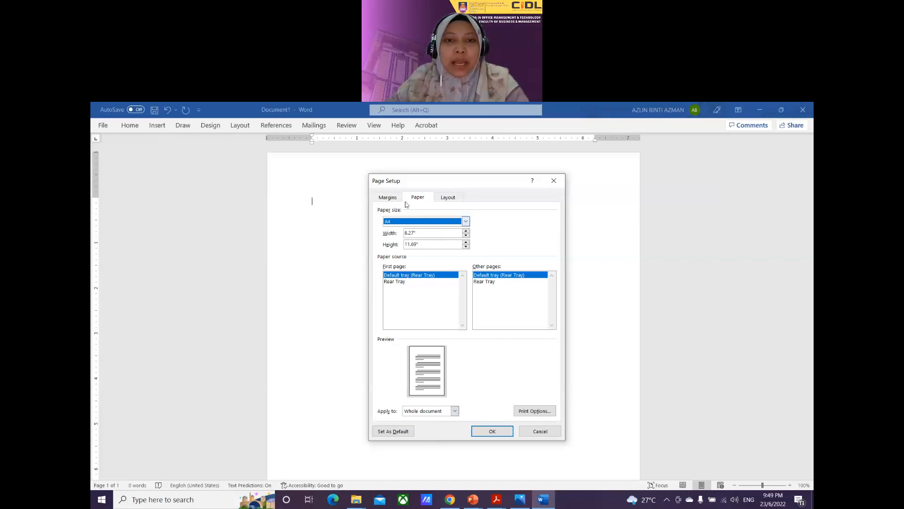
click(390, 198)
click(417, 197)
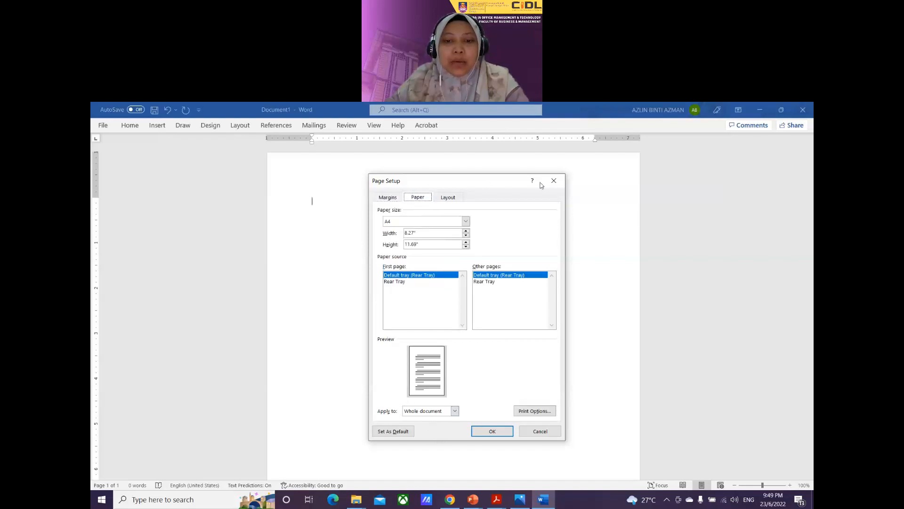
click(494, 429)
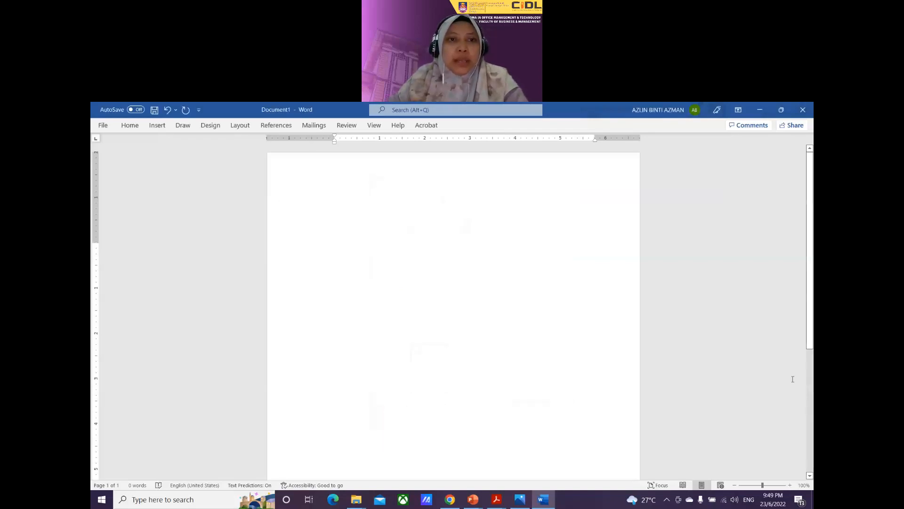
Step: Give paragraphs 0 pt spacing before and after with Single line spacing
click(130, 126)
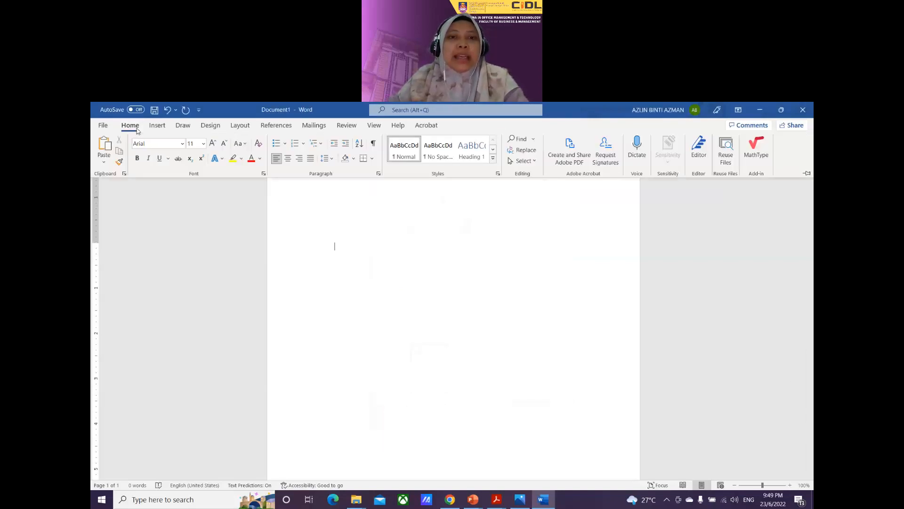
click(379, 175)
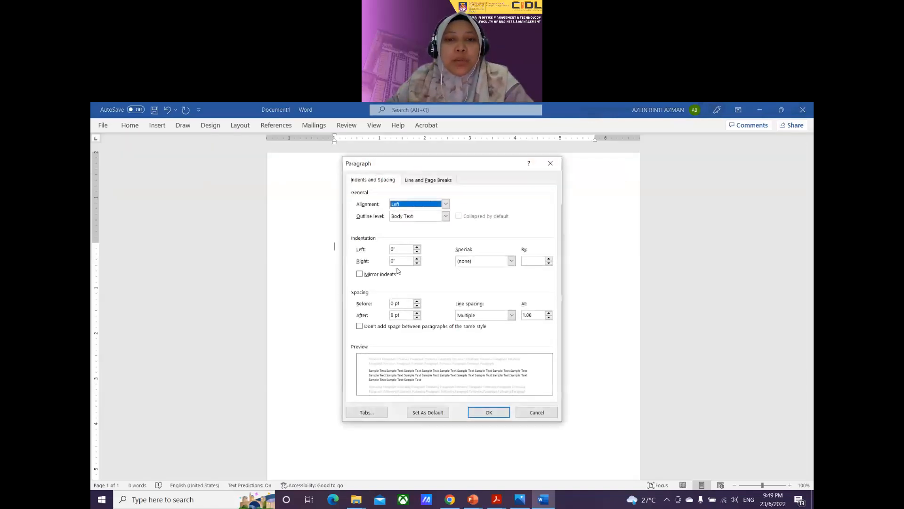
click(418, 318)
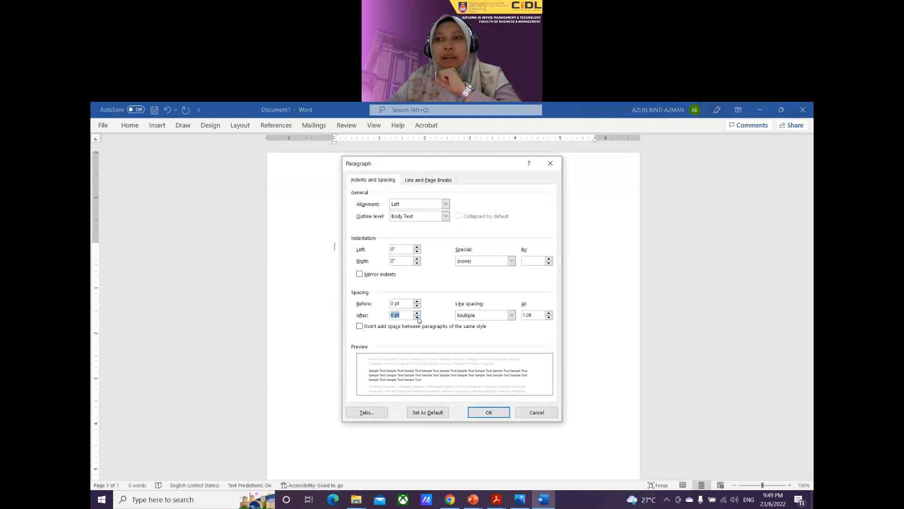
click(417, 318)
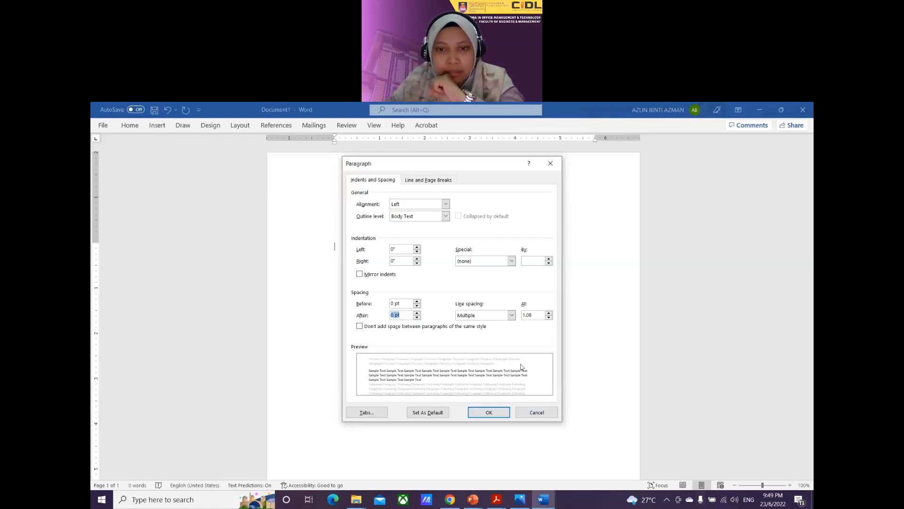
click(511, 315)
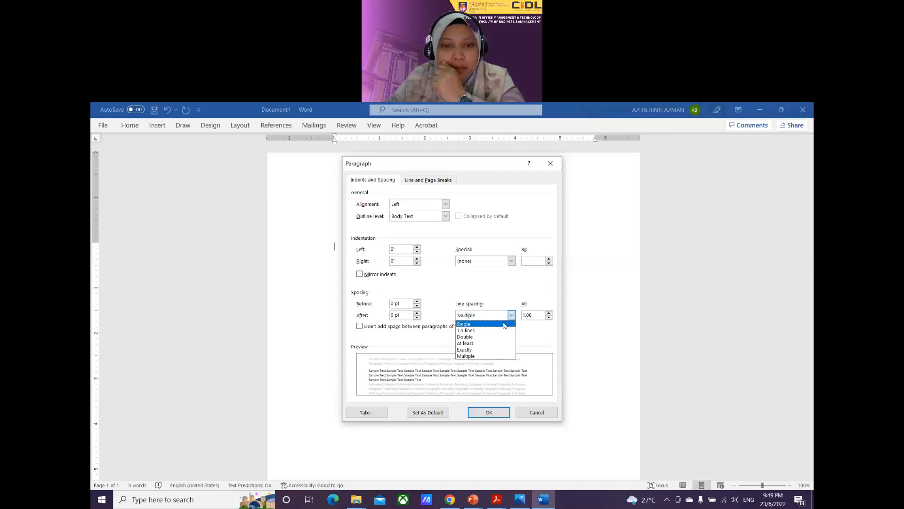
click(461, 324)
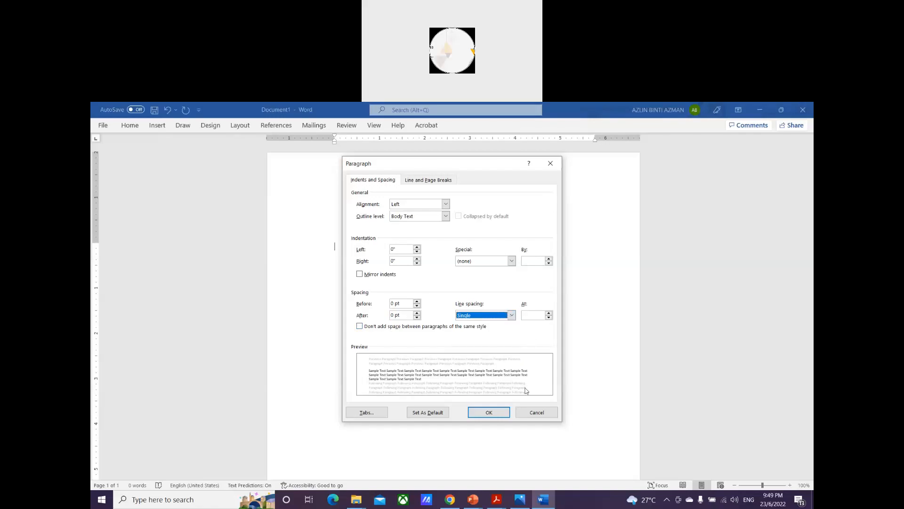
click(489, 412)
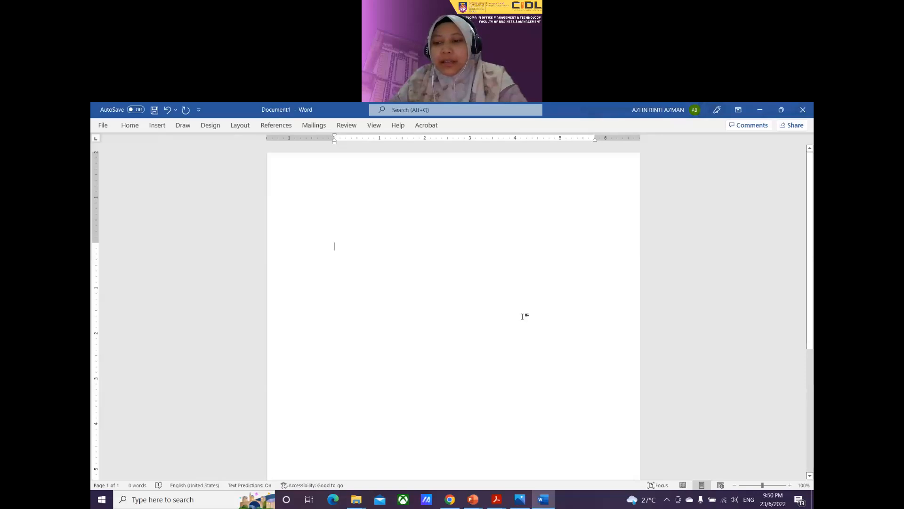
Step: Zoom the page to 120% and type the centred capitalised heading 'MINIT MESYUARAT', then start a new line
click(790, 487)
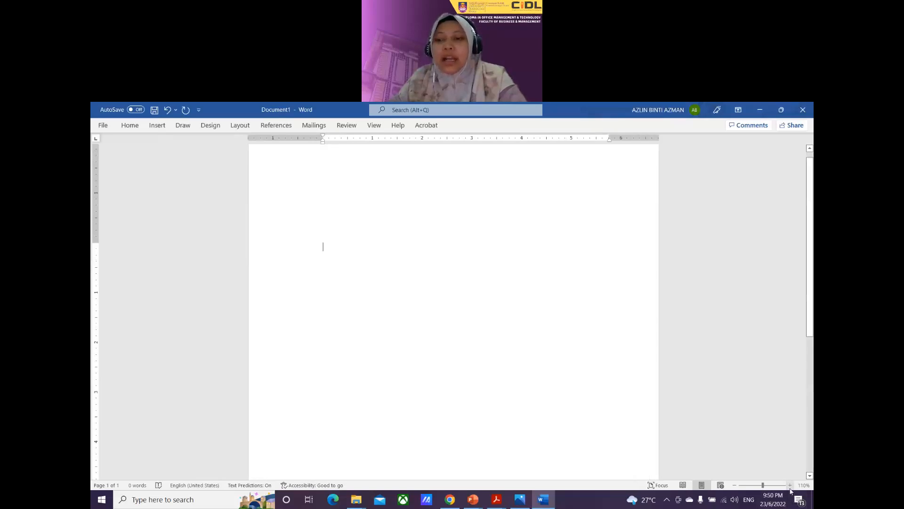
click(790, 488)
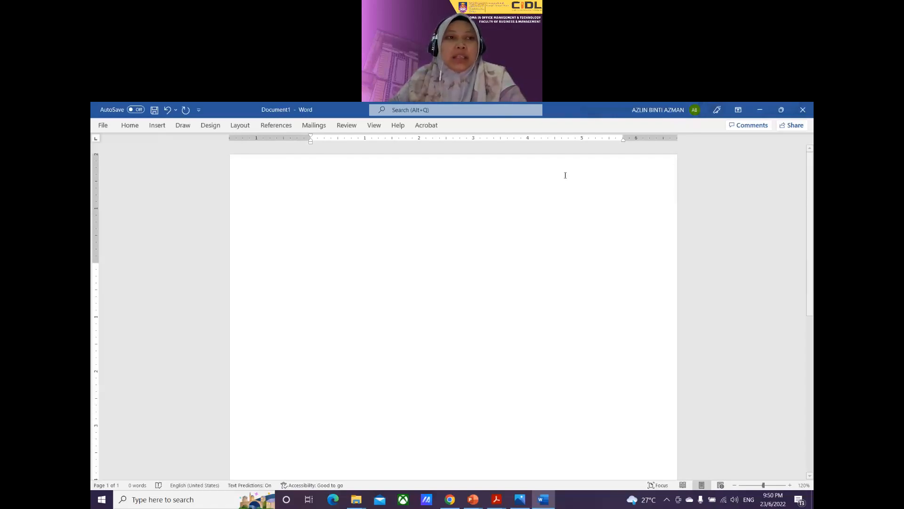
click(128, 126)
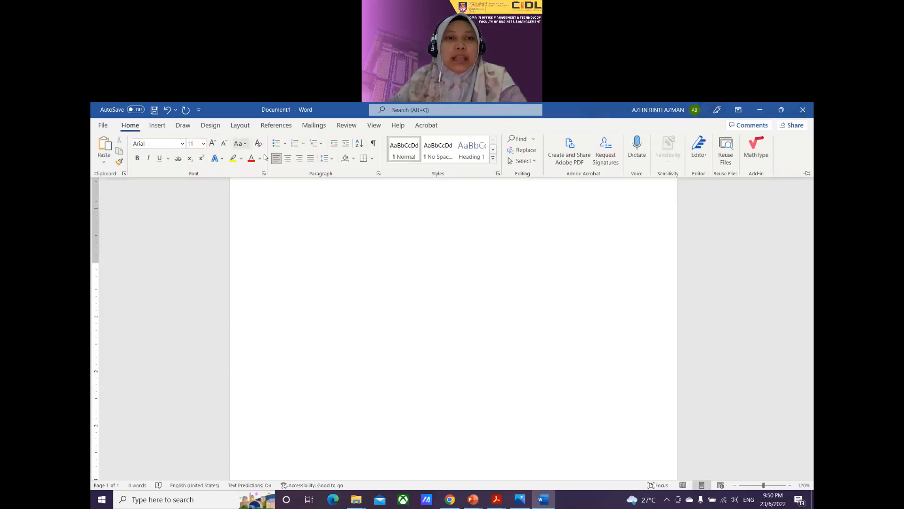
click(287, 160)
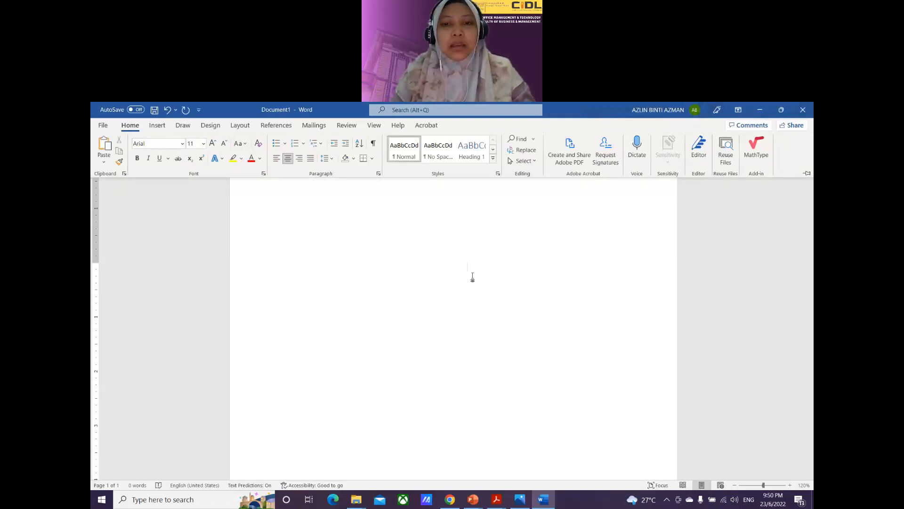
key(ctrl+F1)
text(MINIT M)
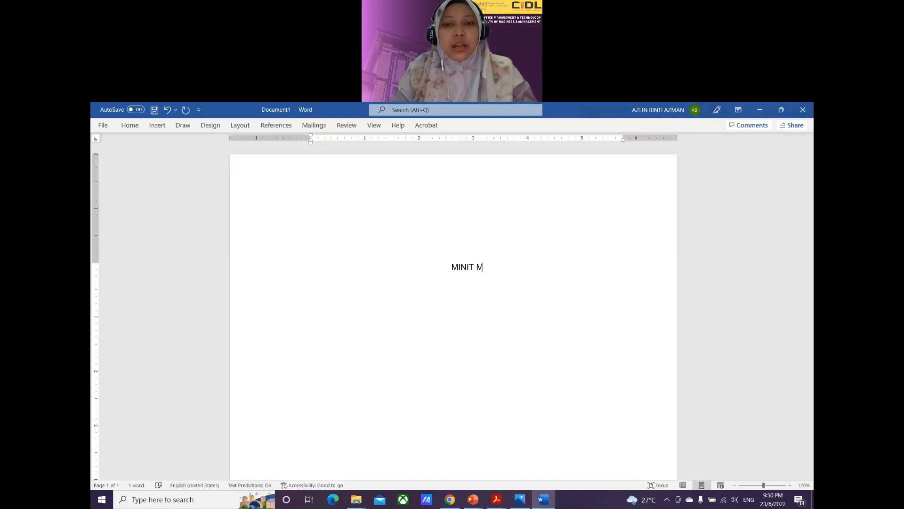
text(ESYUARAT)
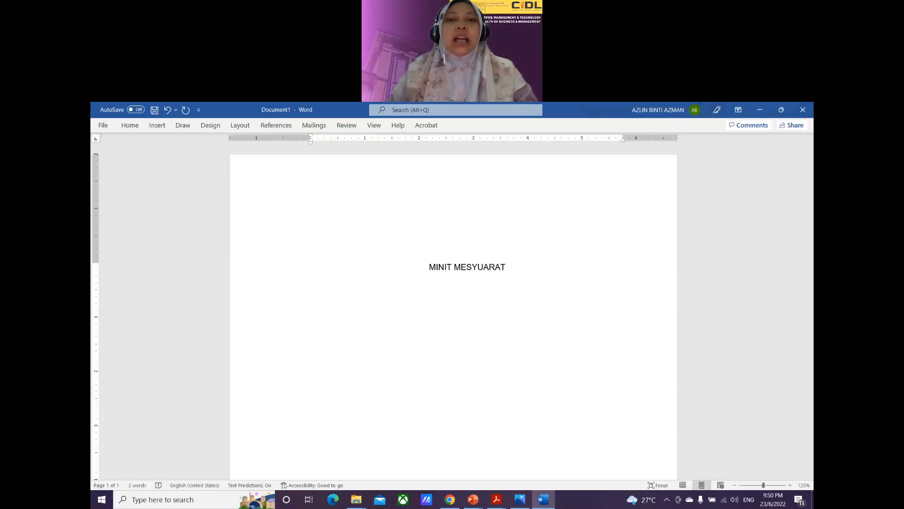
key(Return)
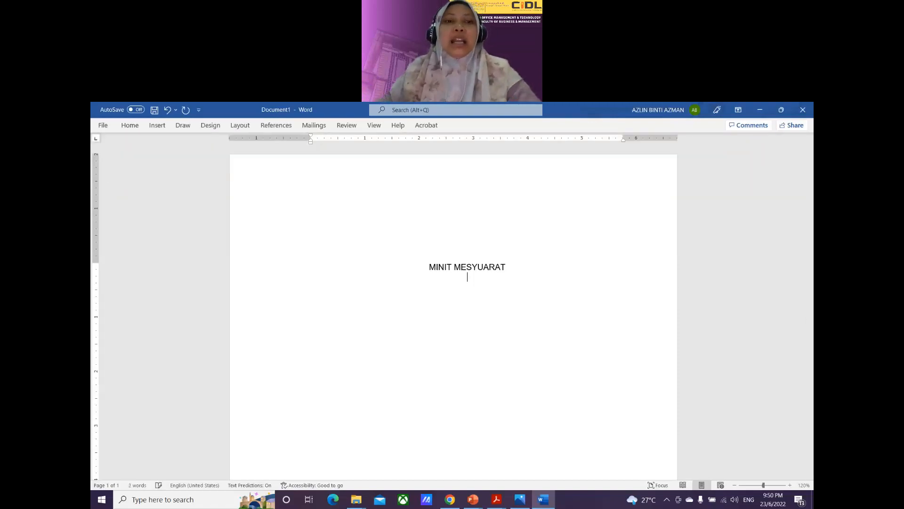
click(130, 125)
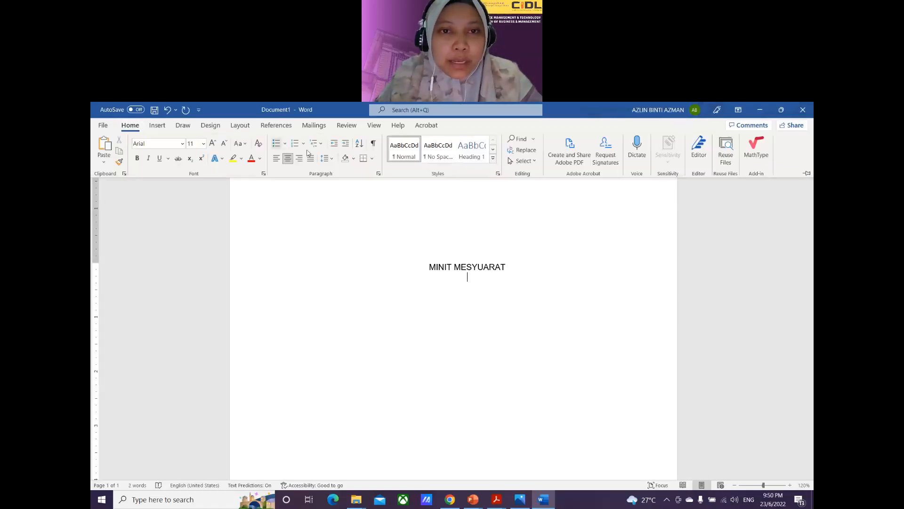
Step: Show paragraph marks and add the lines 'BAHAGIAN PENYELIAAN DAN PENGUATKUASAAN' and 'LEMBAGA PERTUBUHAN PELADANG NEGERI TERENGGANU'
click(373, 144)
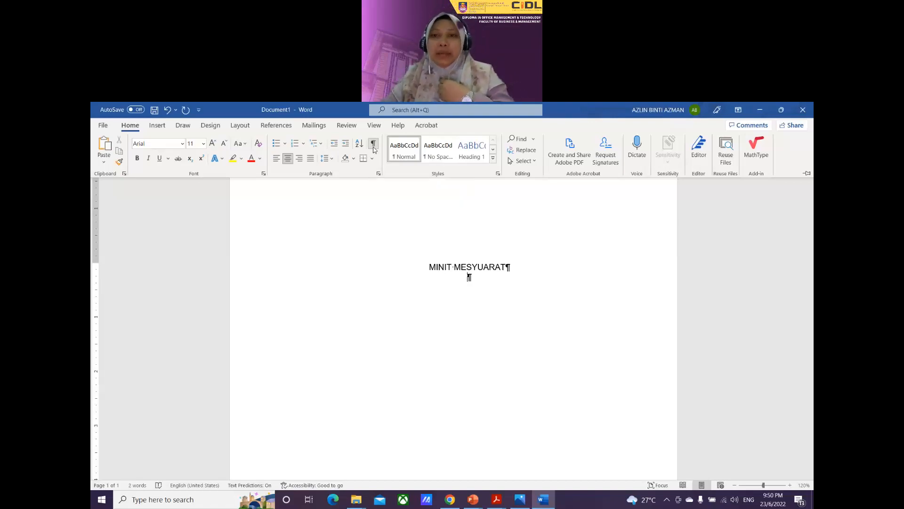
click(781, 111)
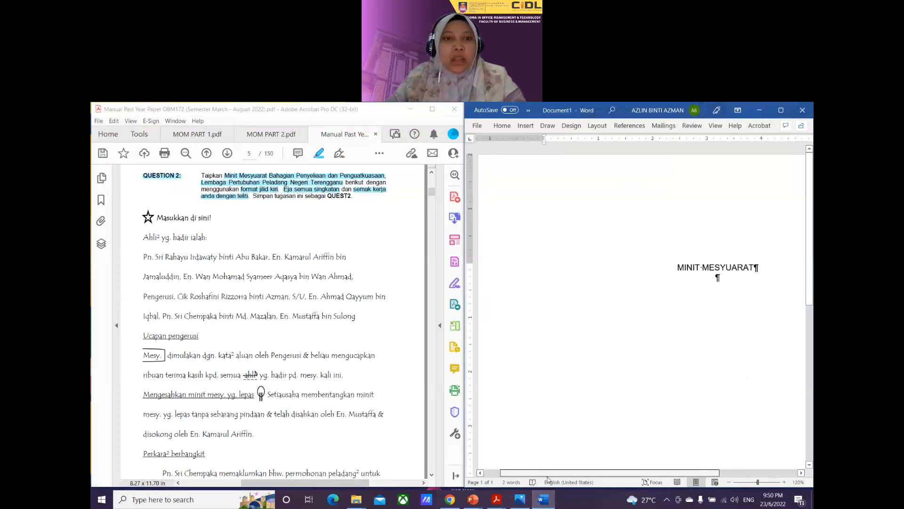
scroll(358, 296, up, 1)
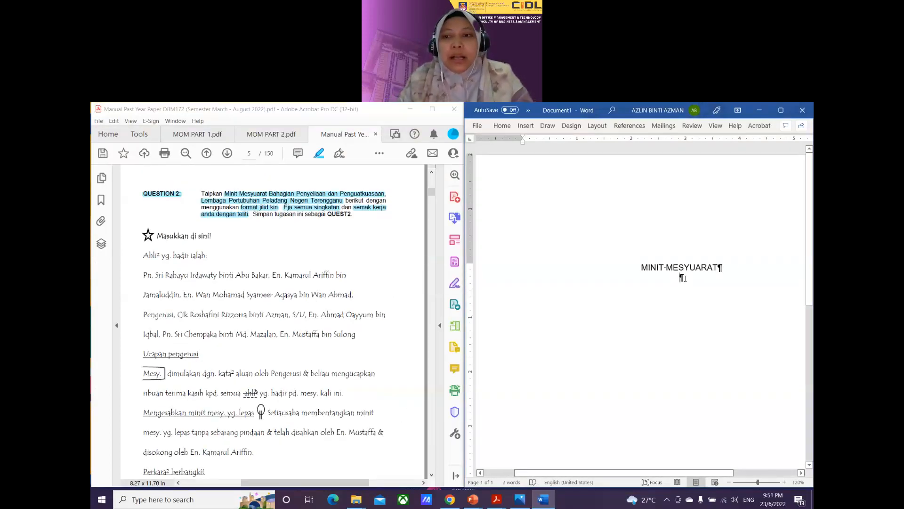
text(BAHAGIAN )
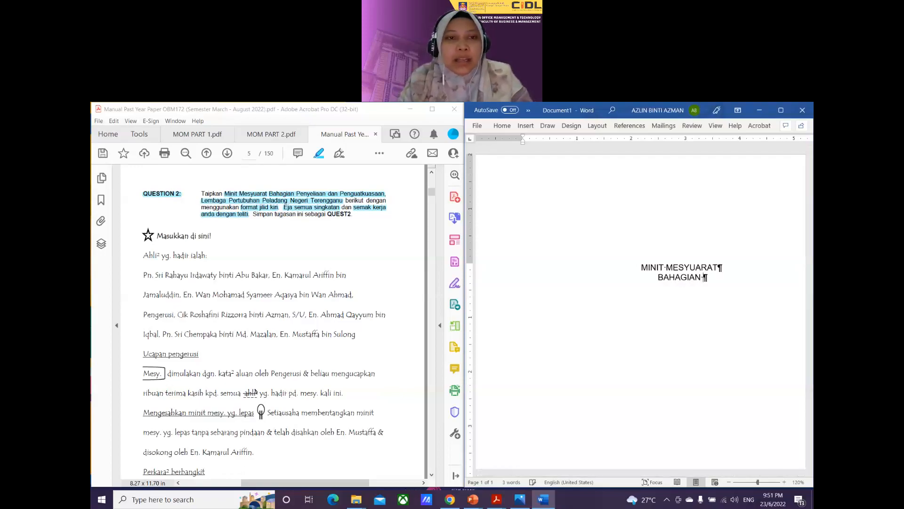
text(PENYE)
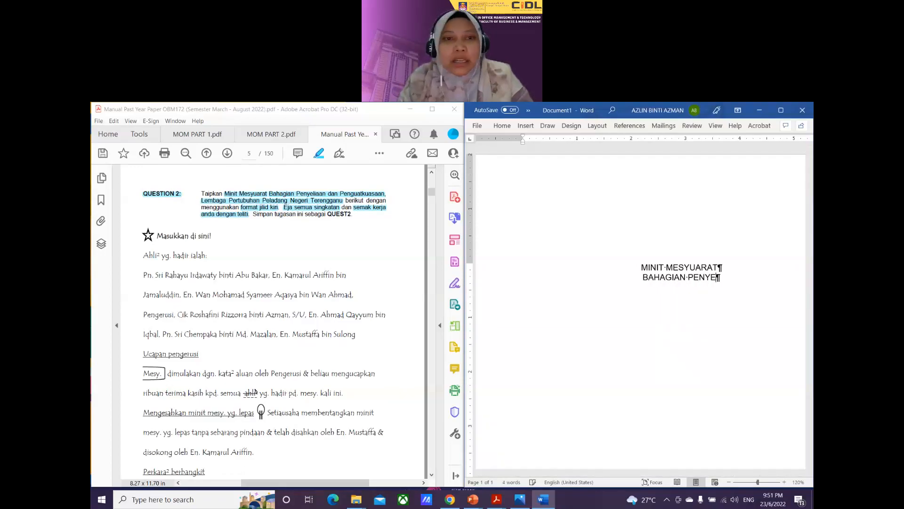
text(LIAAN )
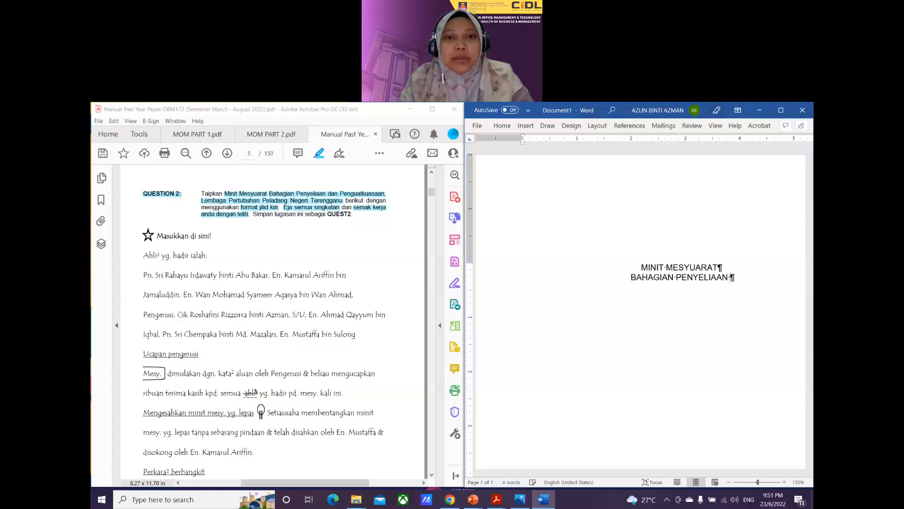
text(DAN PENGUATKUAS)
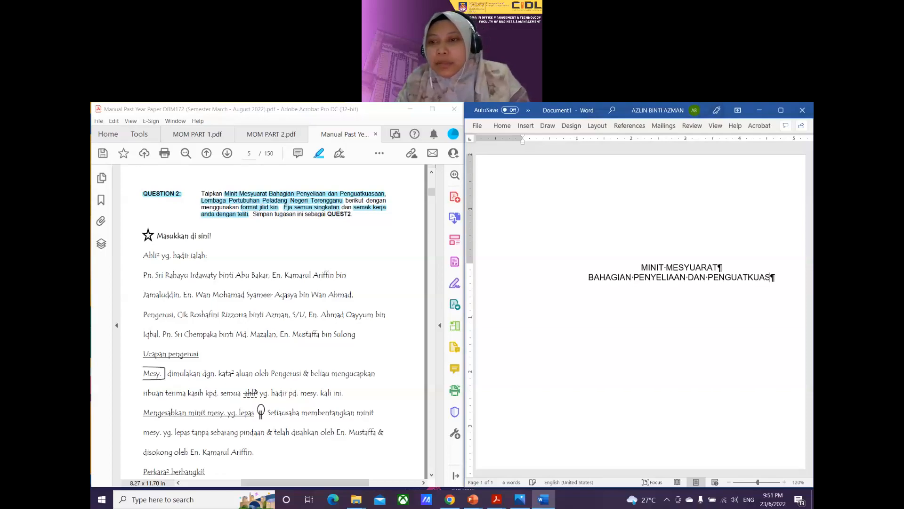
text(AAN )
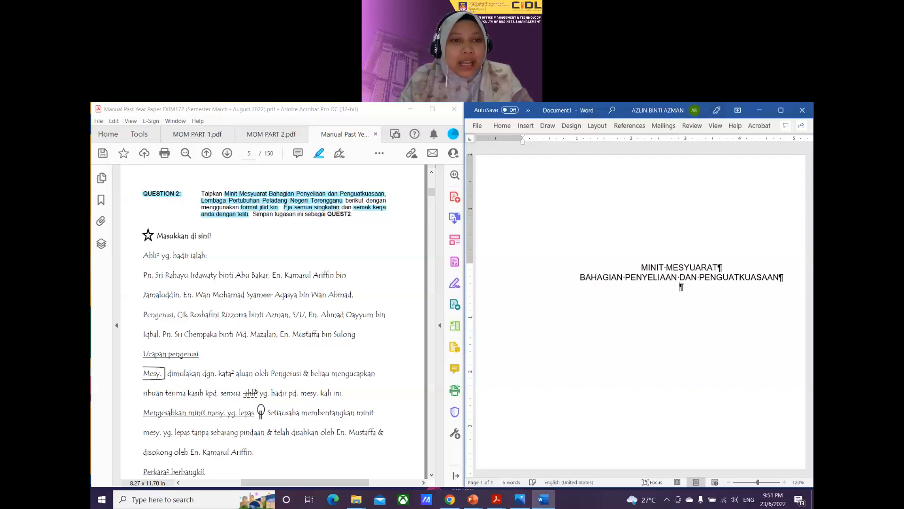
text(L)
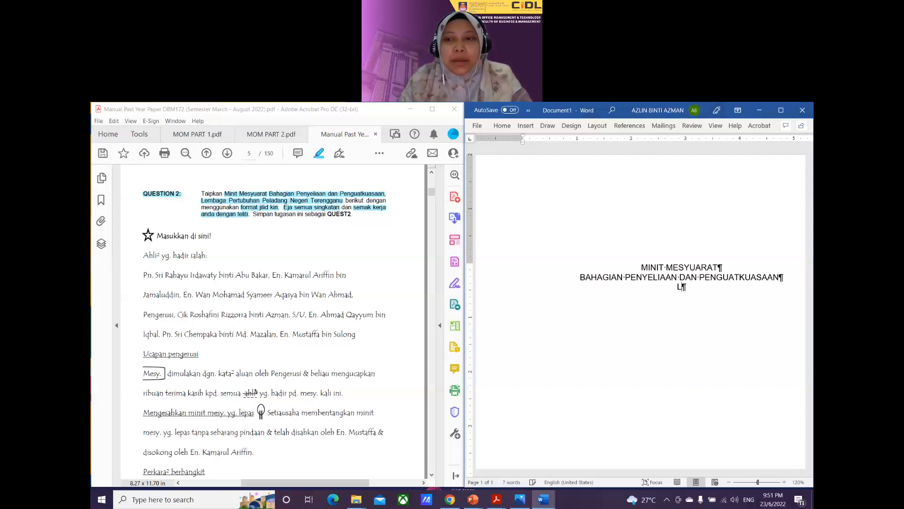
text(EMBAGA P)
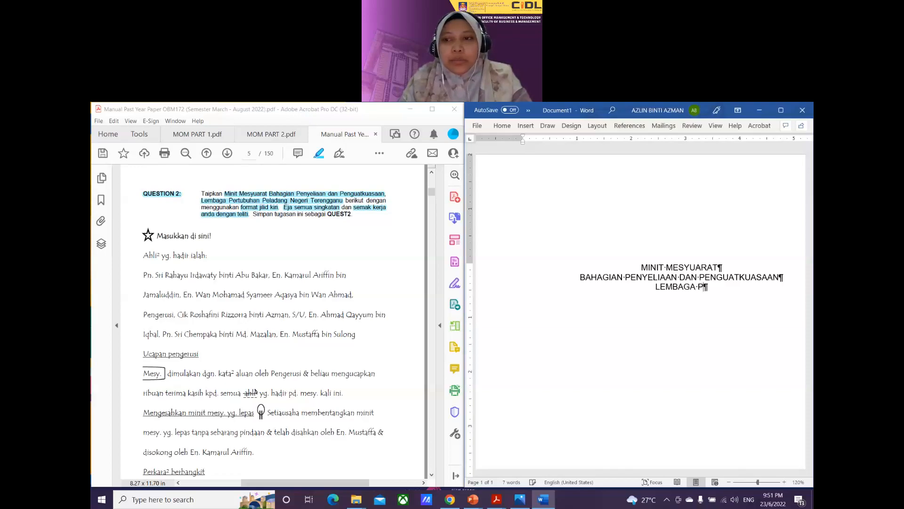
text(ERTUBUHAN)
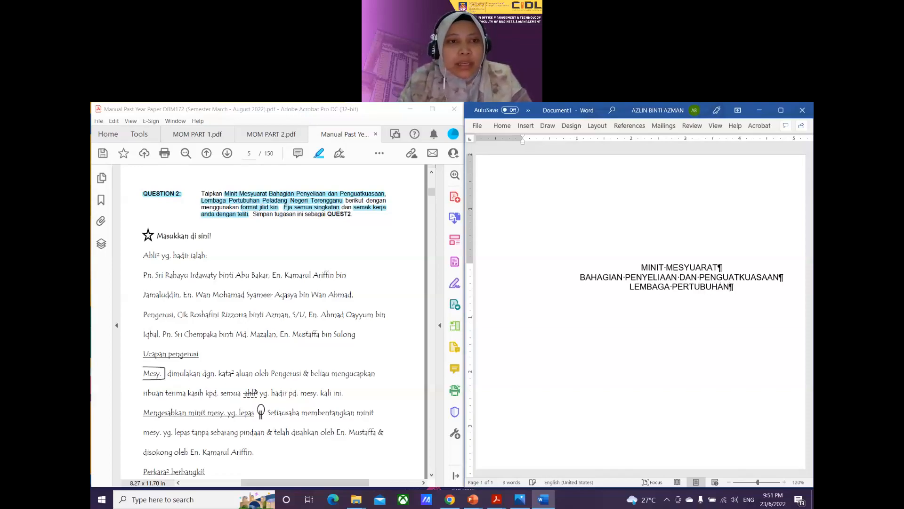
text( PELADANG )
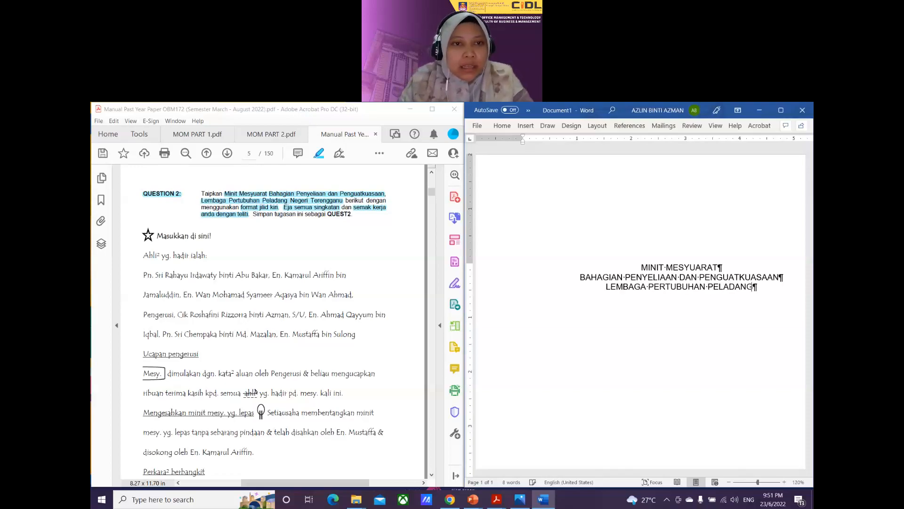
text(NEGERI )
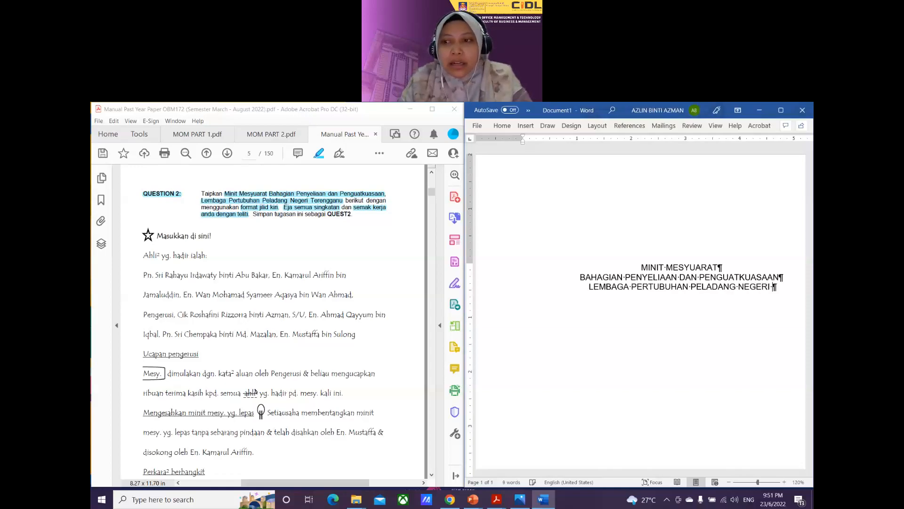
text(TERENGGANU)
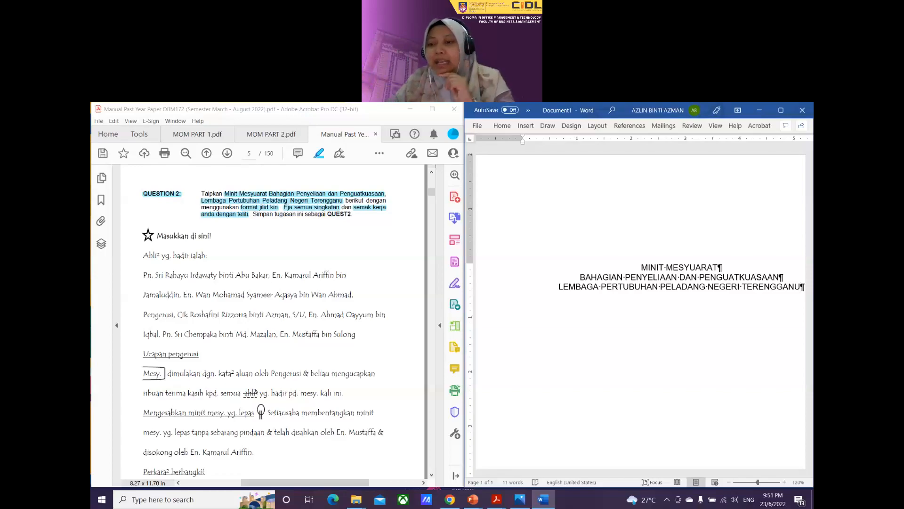
scroll(674, 287, down, 2)
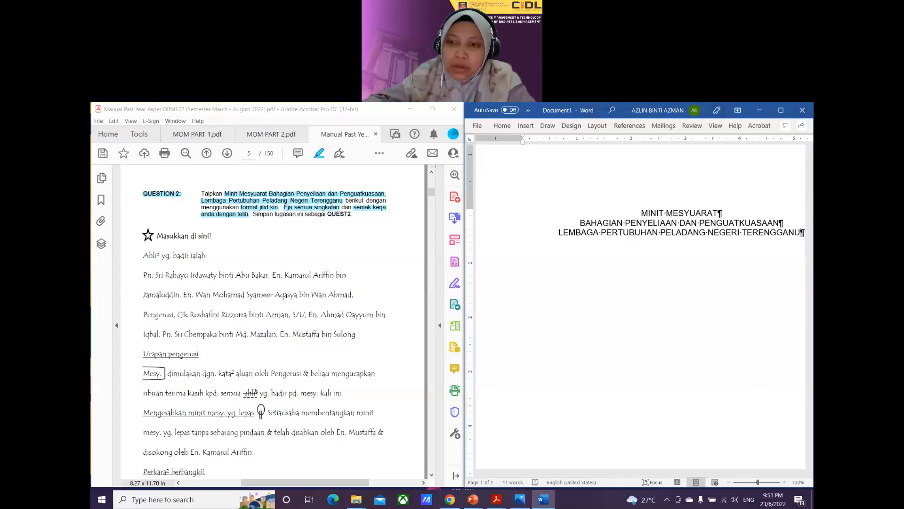
Step: Add two blank lines below the heading and left-align the last one
key(Return)
key(Return)
key(Return)
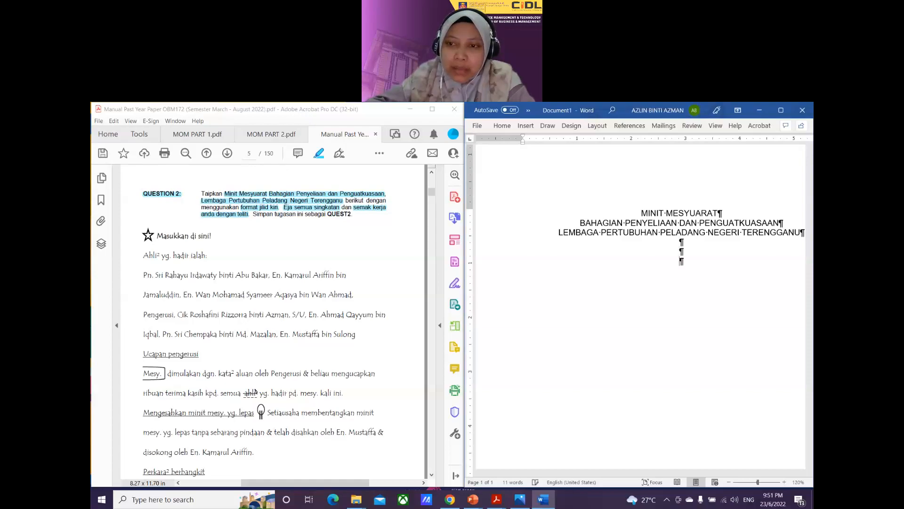
key(Return)
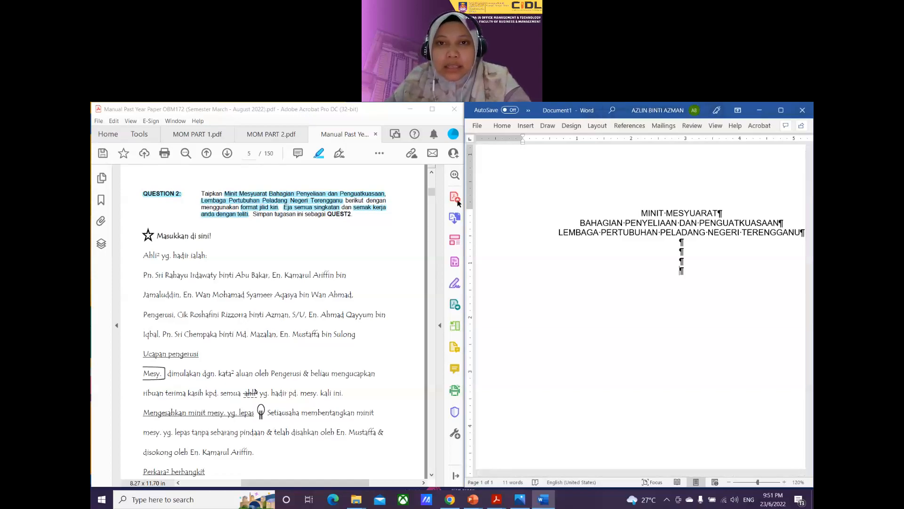
click(502, 125)
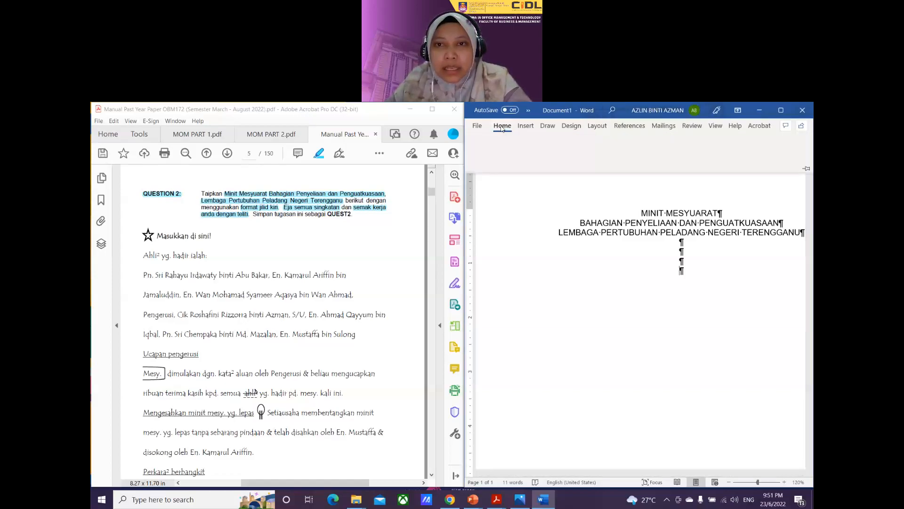
click(544, 162)
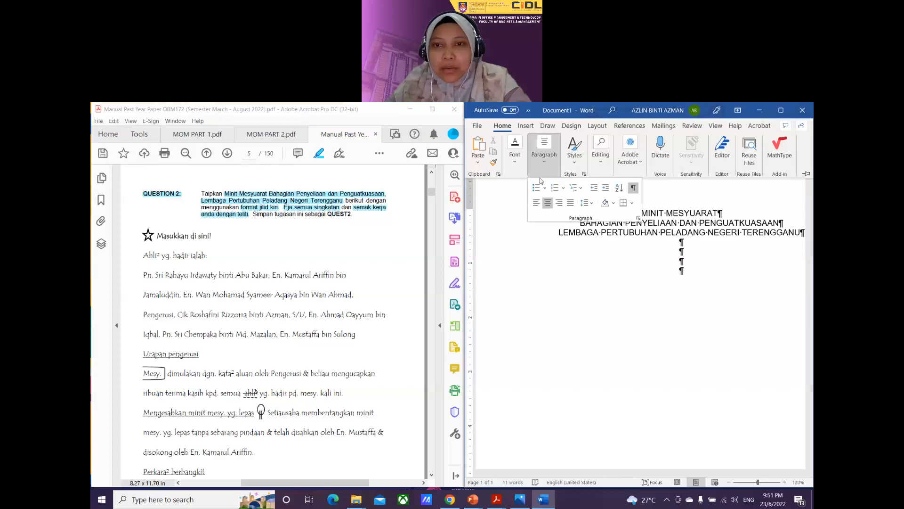
click(536, 203)
click(532, 275)
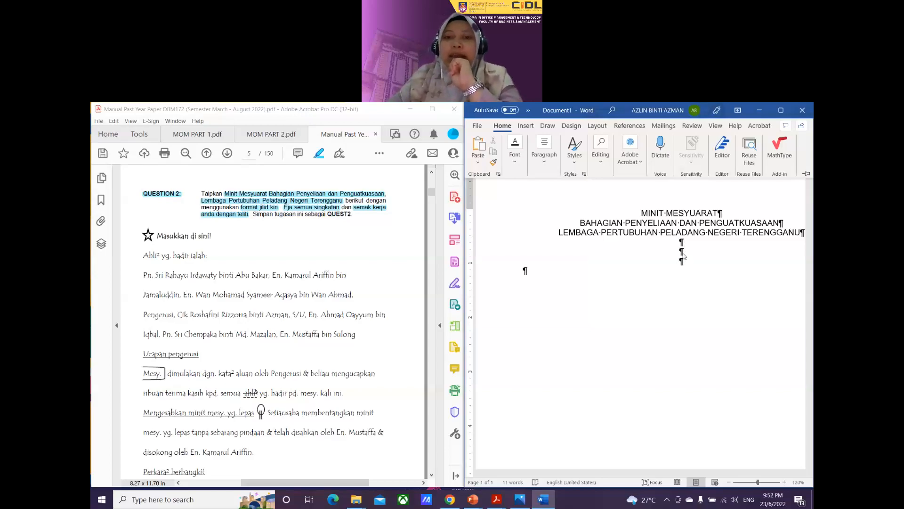
Step: Highlight 'Masukkan di sini!' and 'Tempat mesy.' in the exam PDF
click(524, 272)
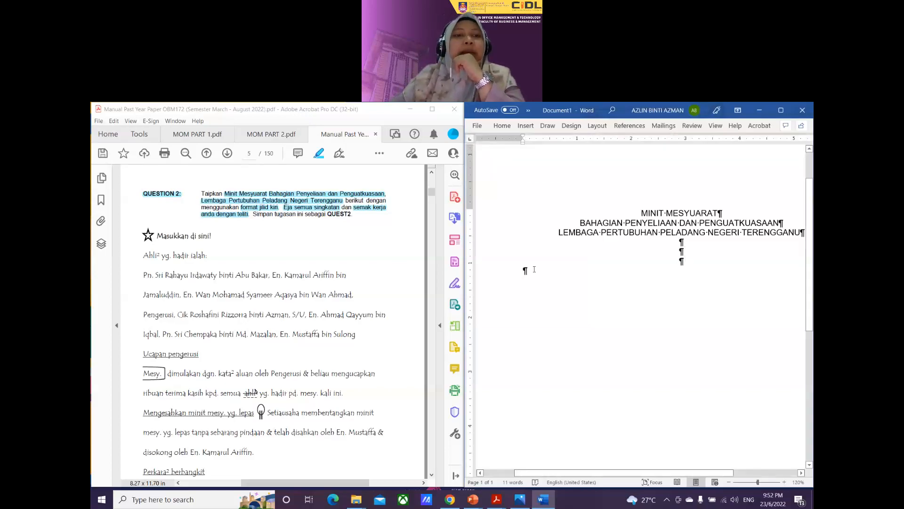
scroll(150, 262, up, 1)
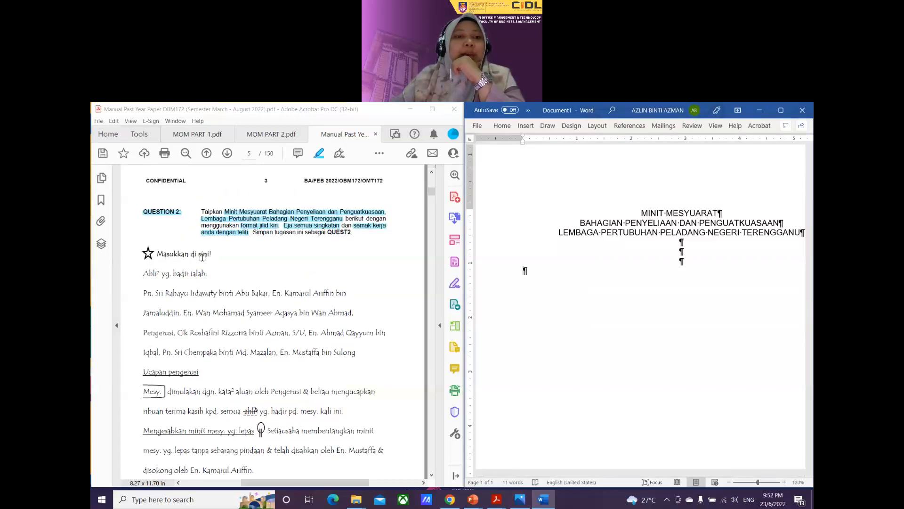
drag(157, 255, 208, 260)
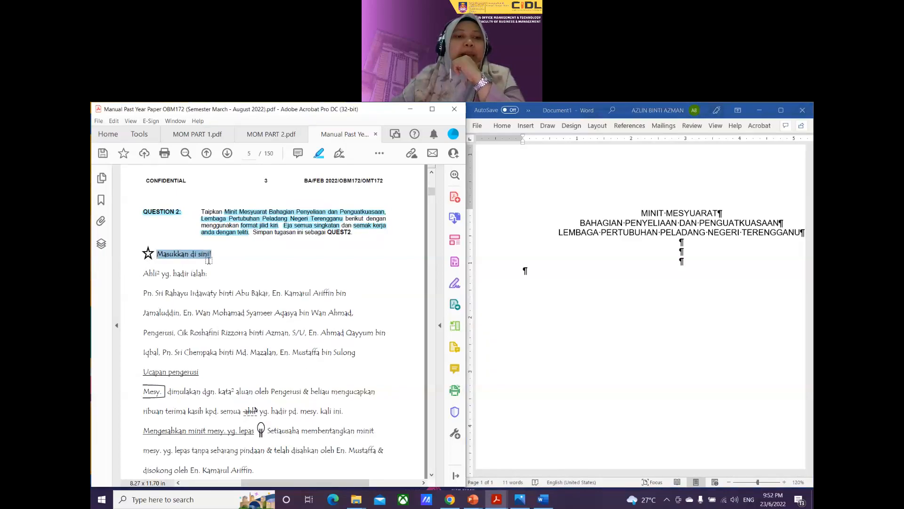
click(168, 267)
scroll(231, 313, down, 10)
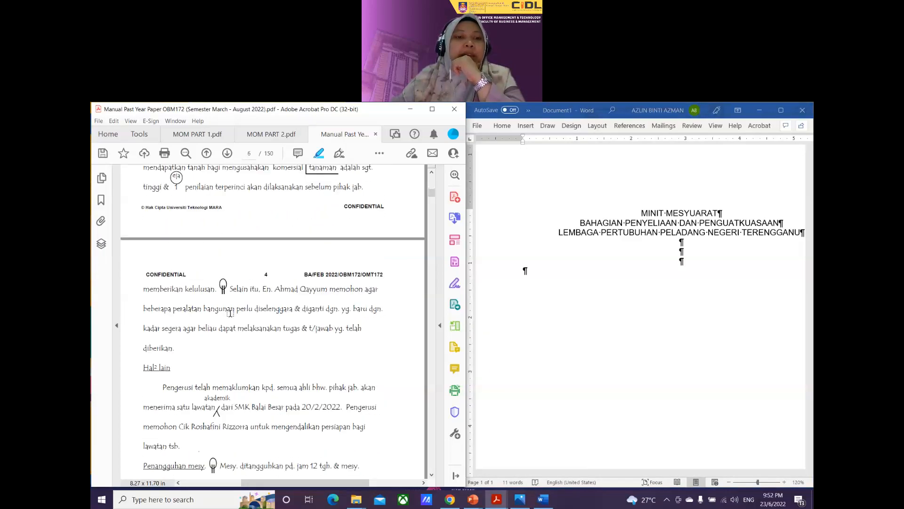
scroll(231, 312, down, 10)
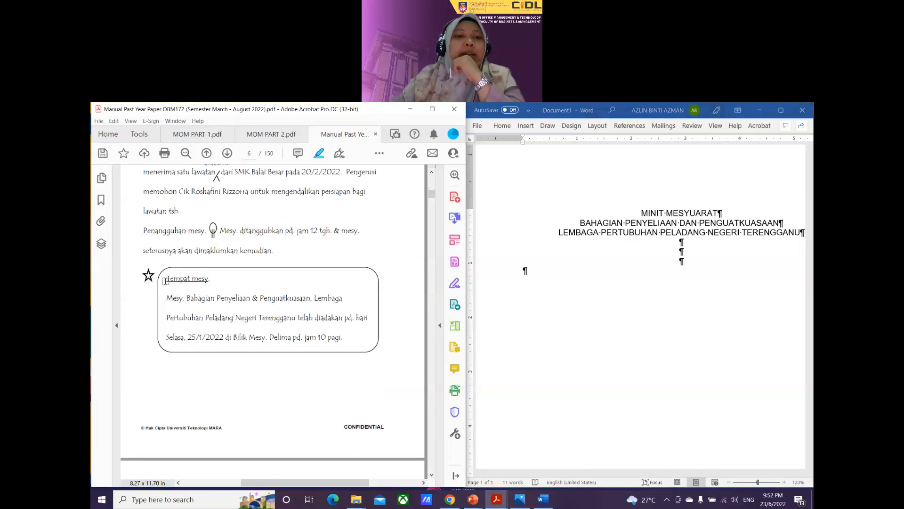
drag(165, 281, 212, 278)
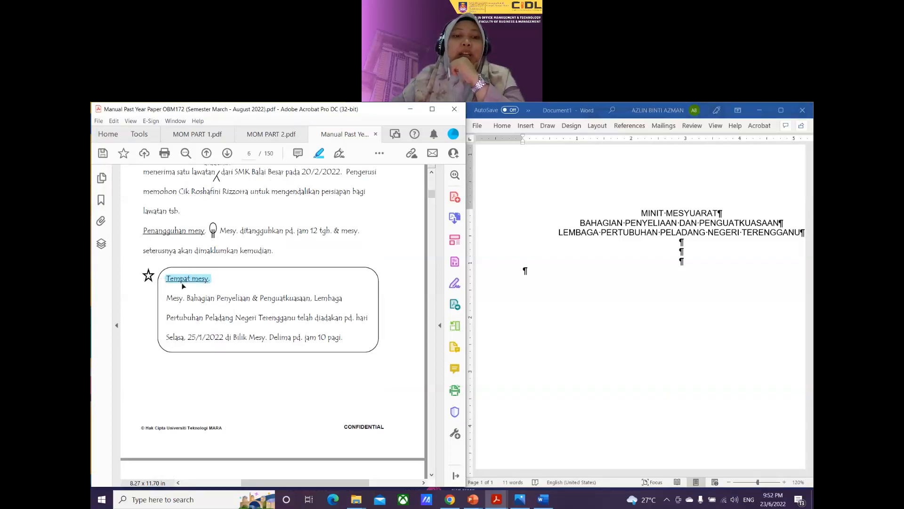
scroll(213, 305, up, 4)
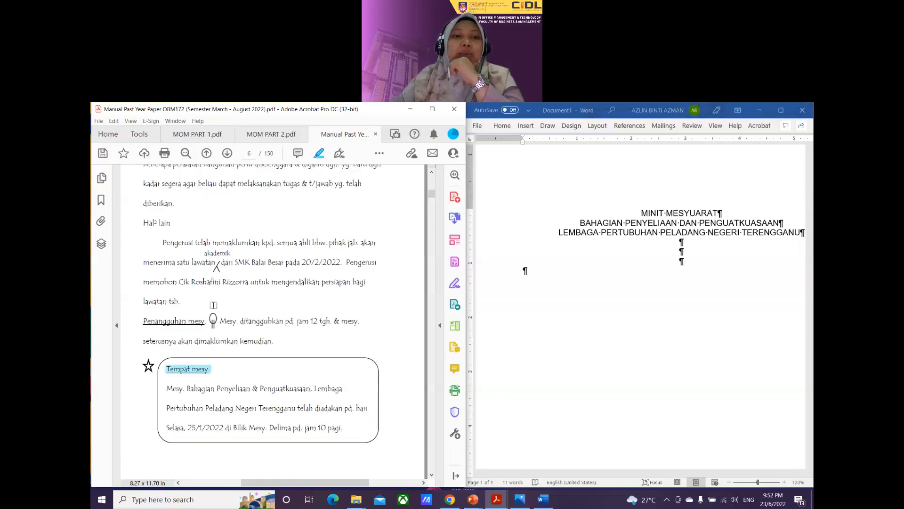
scroll(214, 305, up, 10)
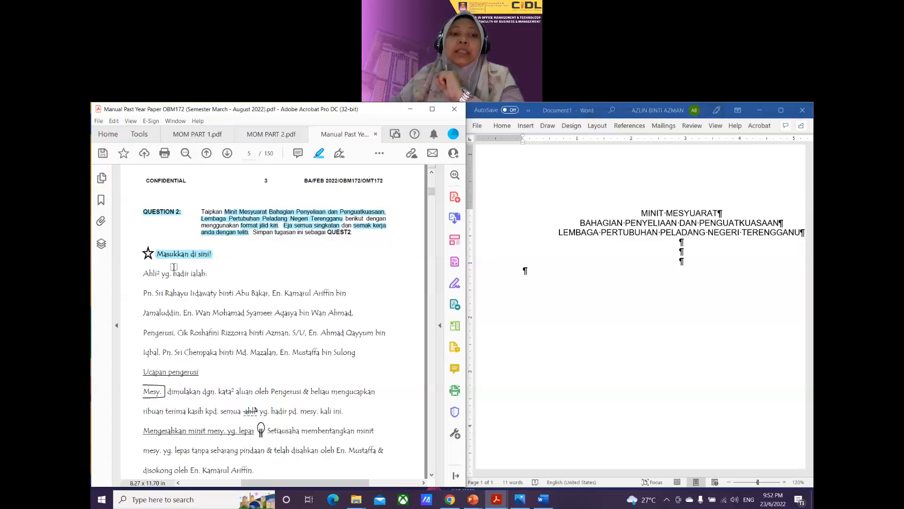
scroll(174, 266, down, 6)
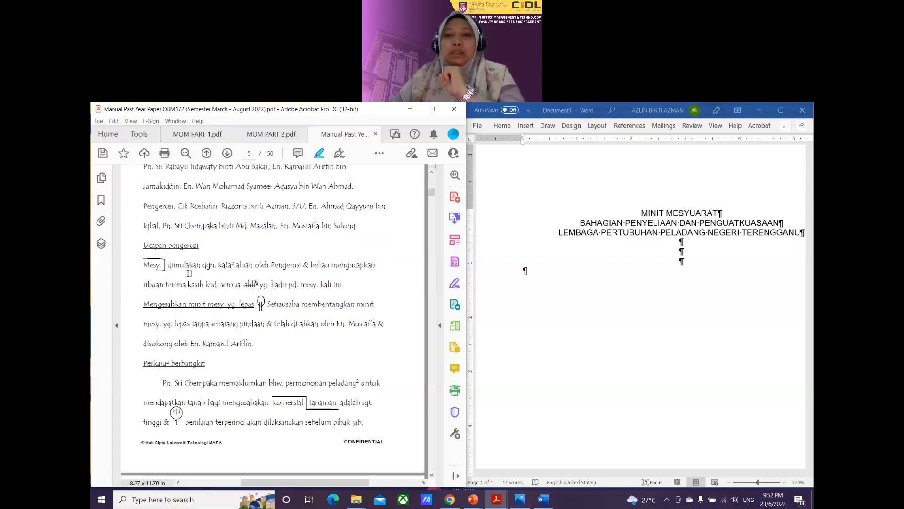
click(536, 278)
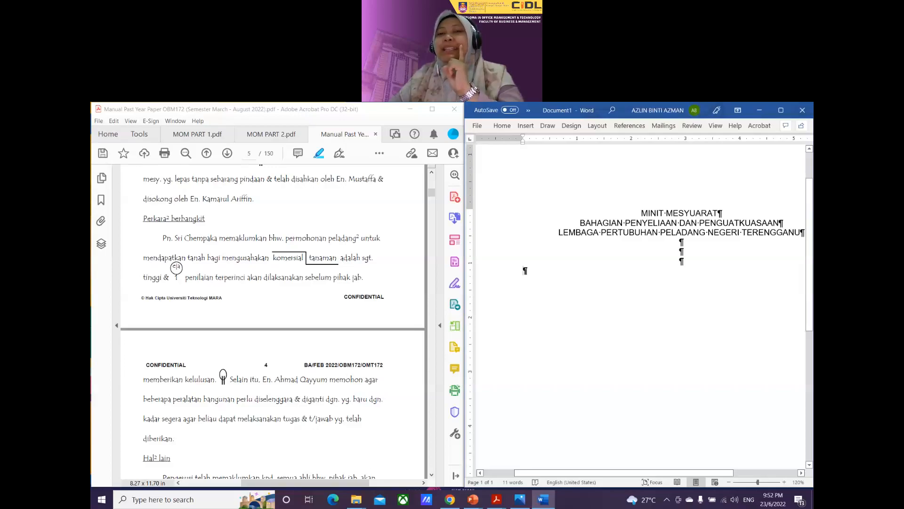
Step: Give the empty left-aligned line below the heading Double line spacing
click(784, 110)
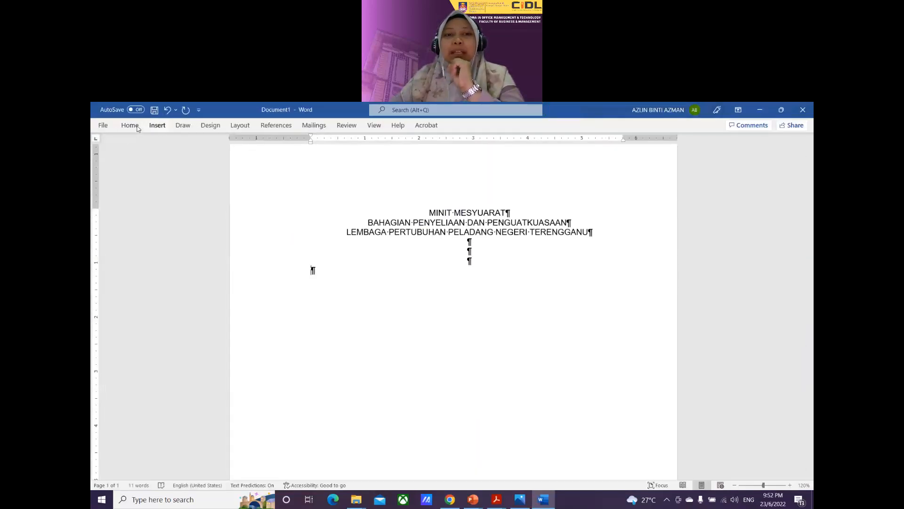
click(137, 126)
click(379, 174)
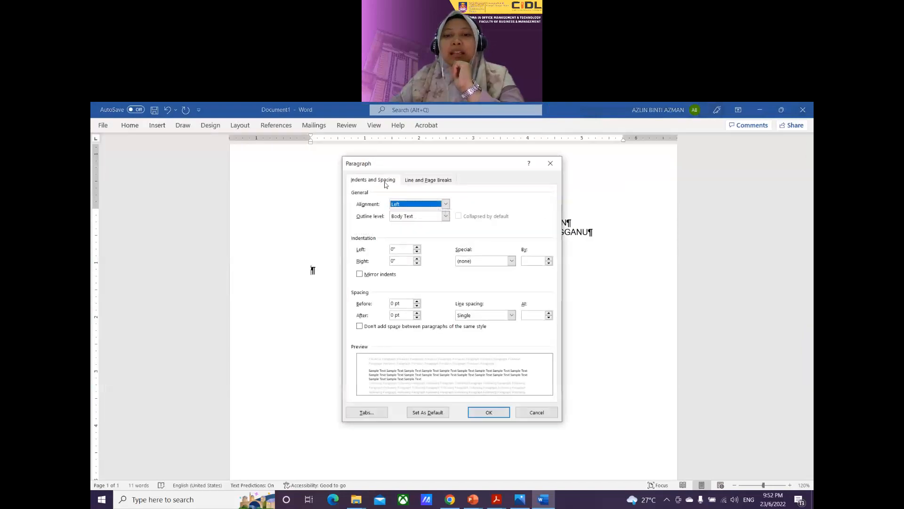
click(512, 315)
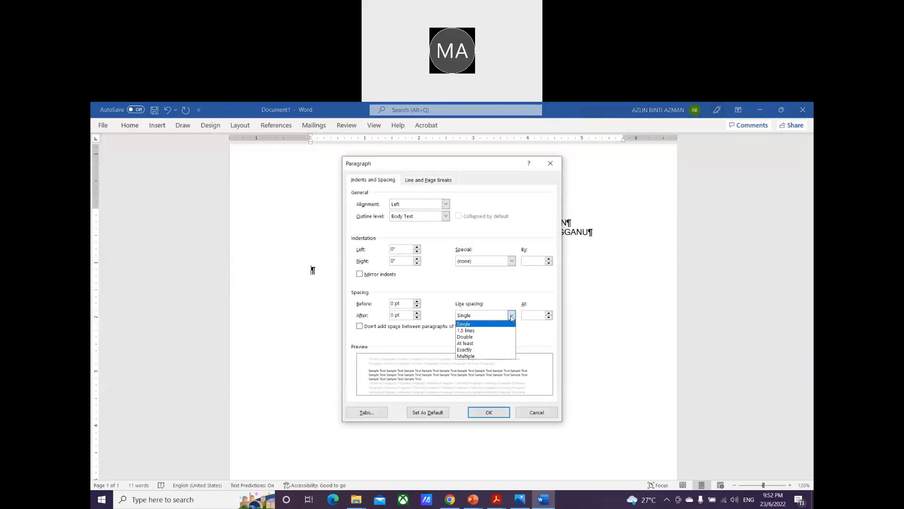
click(506, 337)
click(488, 411)
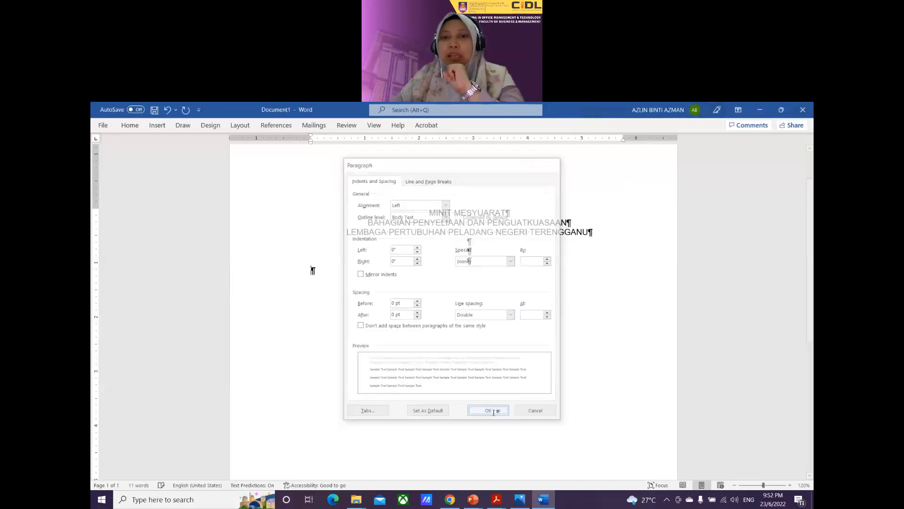
click(784, 111)
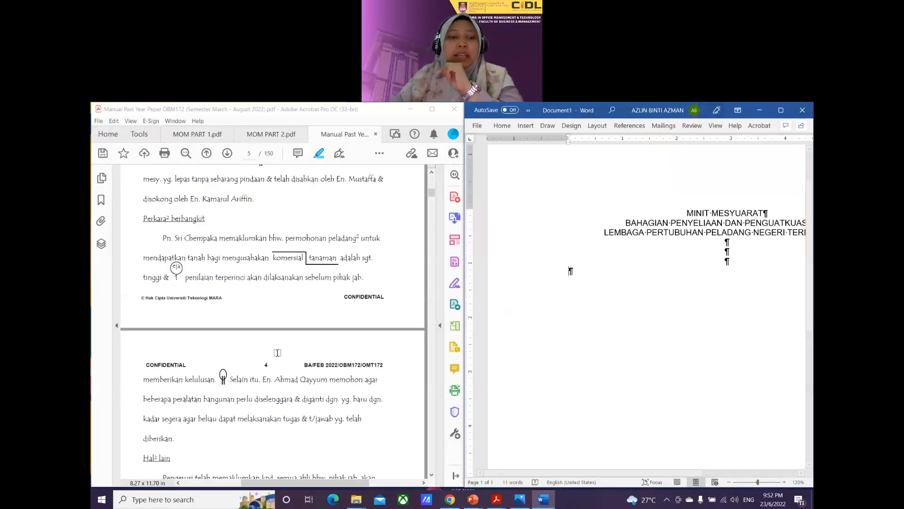
Step: Add 'Tempat Mesyuarat' below the heading, then a tab-indented line starting 'Mesyuarat'
scroll(388, 322, down, 10)
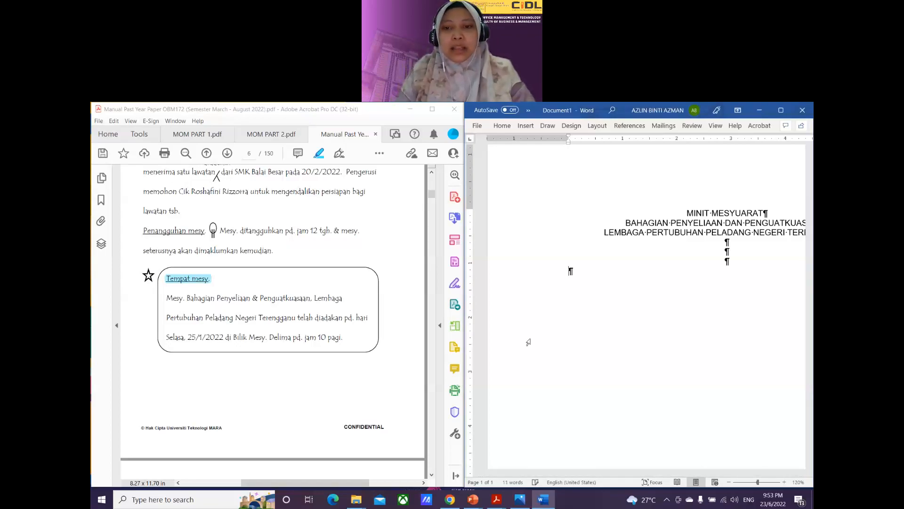
text(Tempat M)
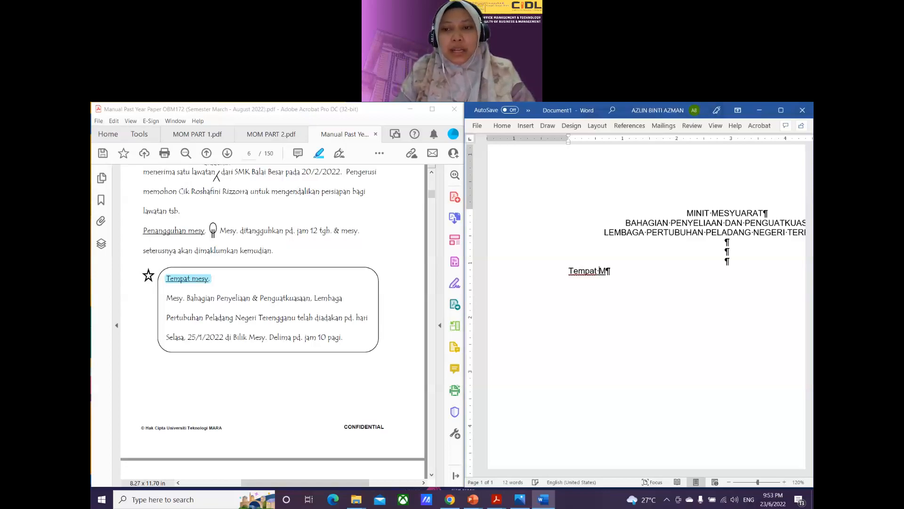
text(esyuarat)
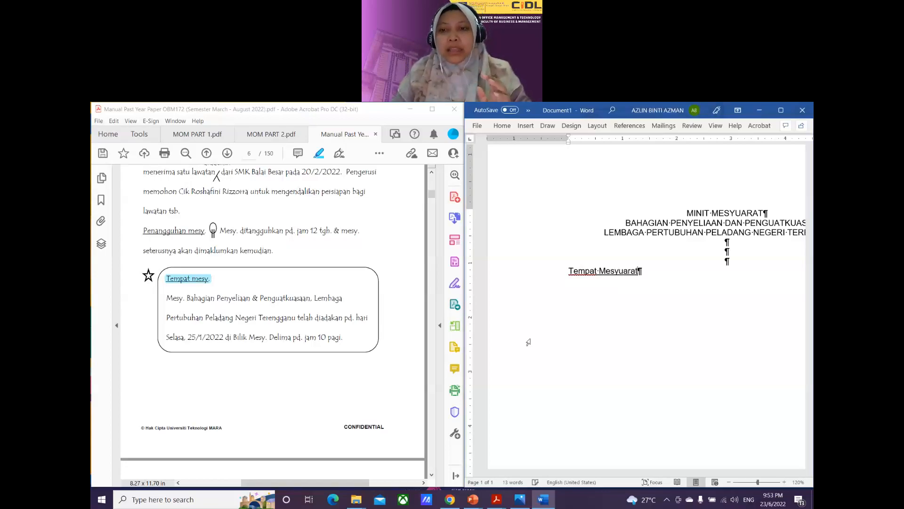
key(Return)
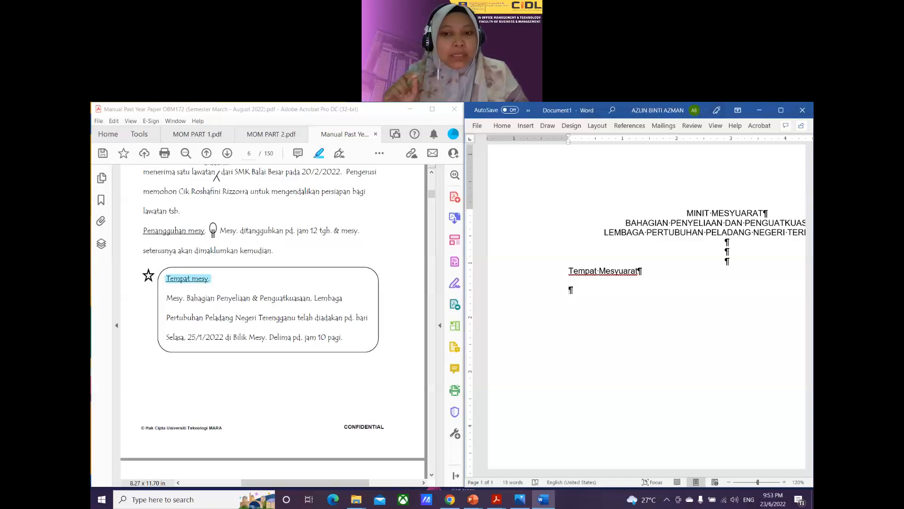
key(Tab)
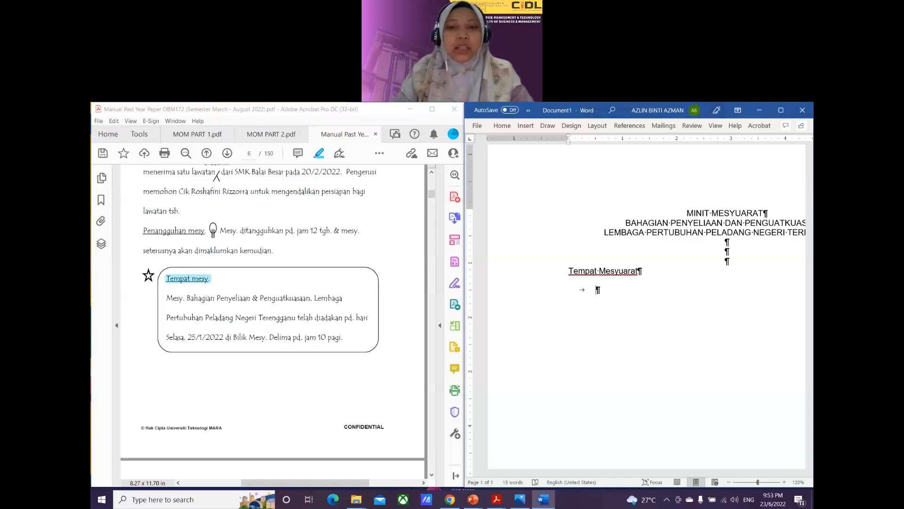
text(Mesyuarat)
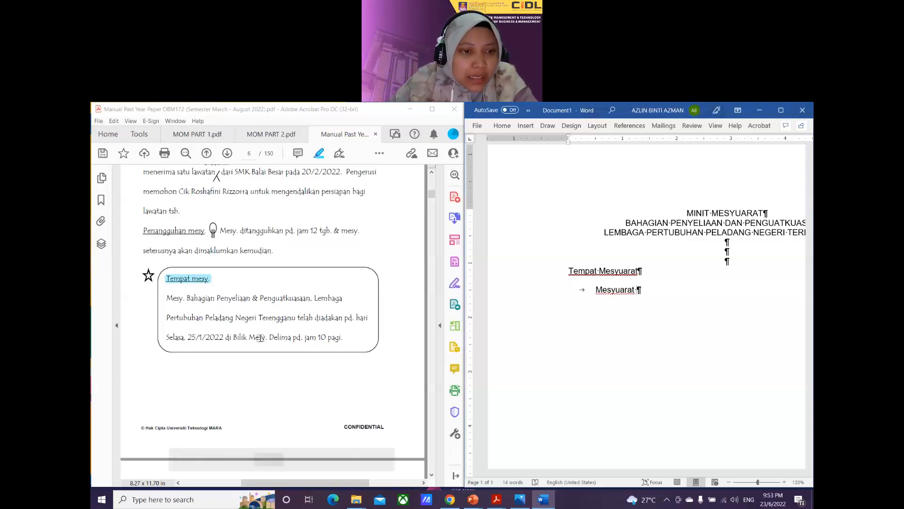
Step: Highlight 'Mesy.' and '&' in the PDF draft
drag(166, 298, 185, 298)
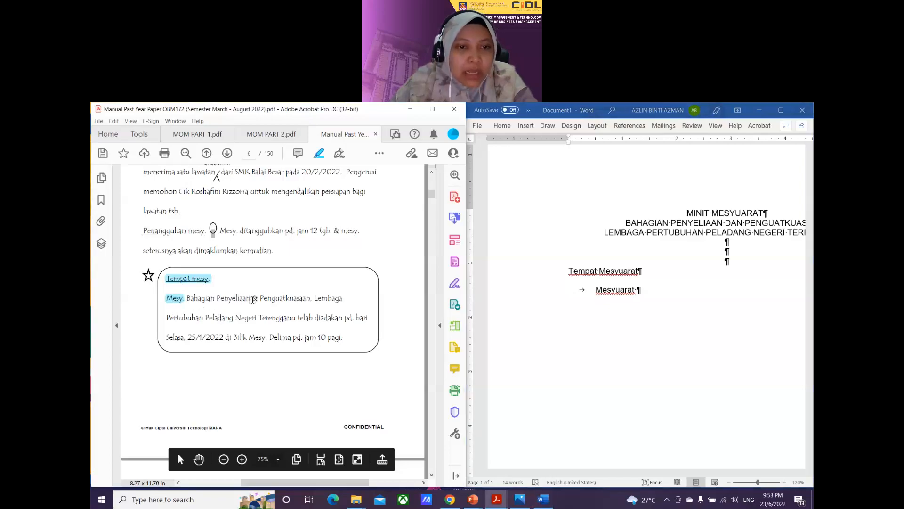
drag(252, 298, 259, 298)
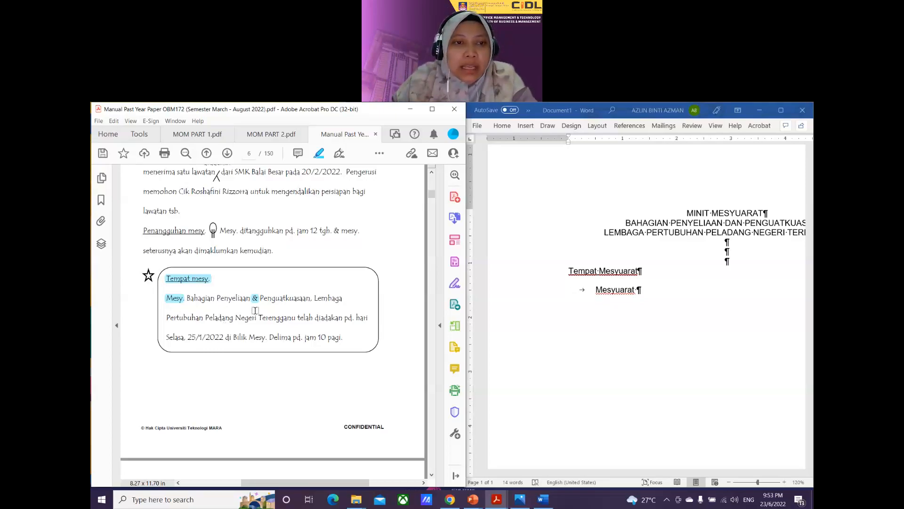
Step: In the PDF, highlight 'pd.', the date '25/1/2022' and 'Mesy.' after Bilik
scroll(255, 311, up, 10)
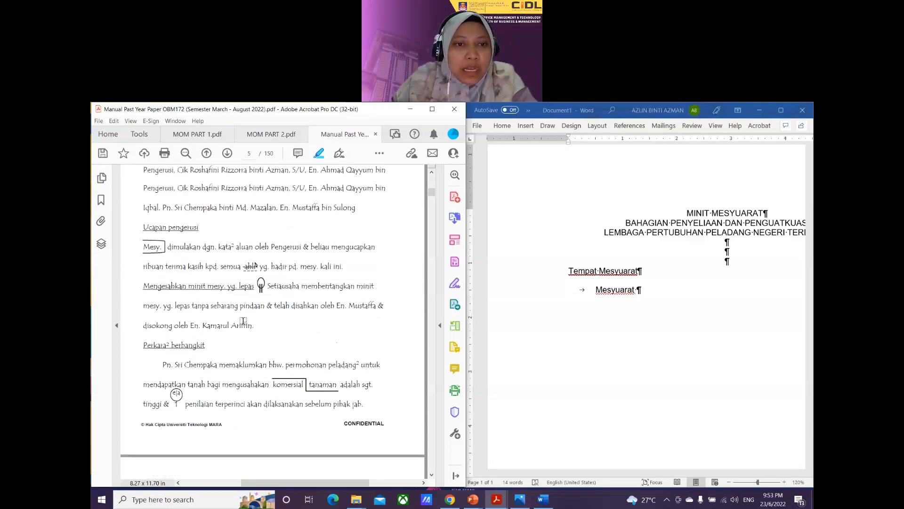
scroll(247, 298, up, 2)
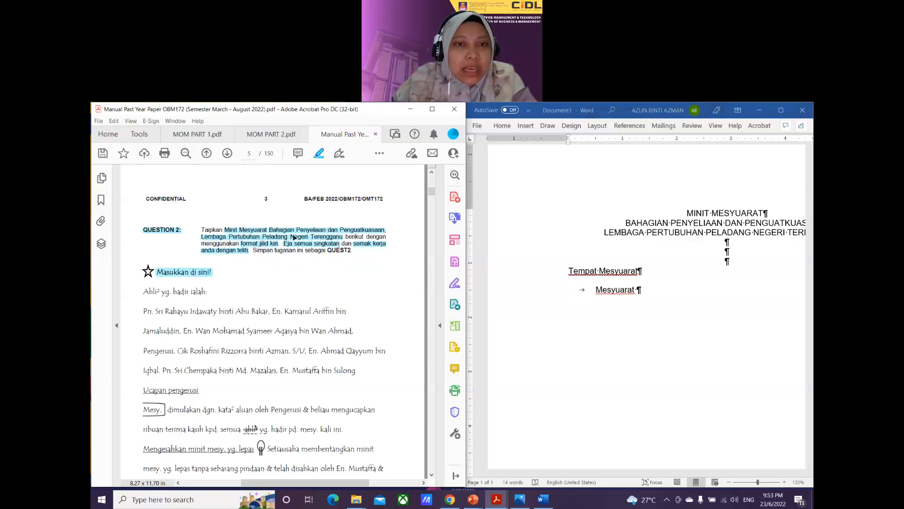
click(331, 231)
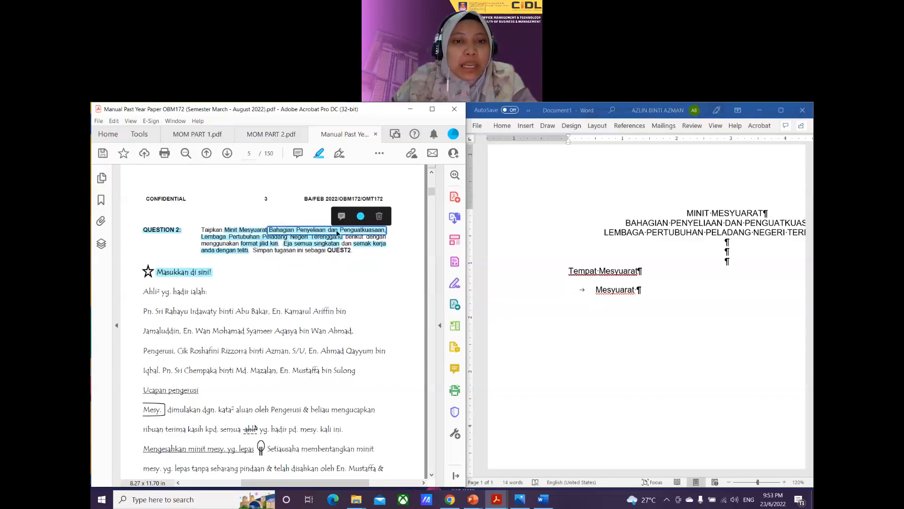
scroll(320, 282, down, 12)
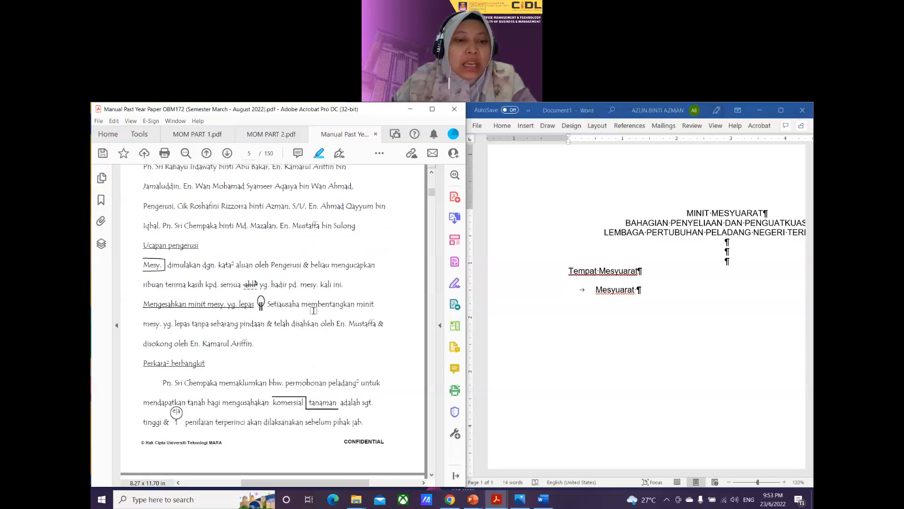
scroll(311, 314, down, 5)
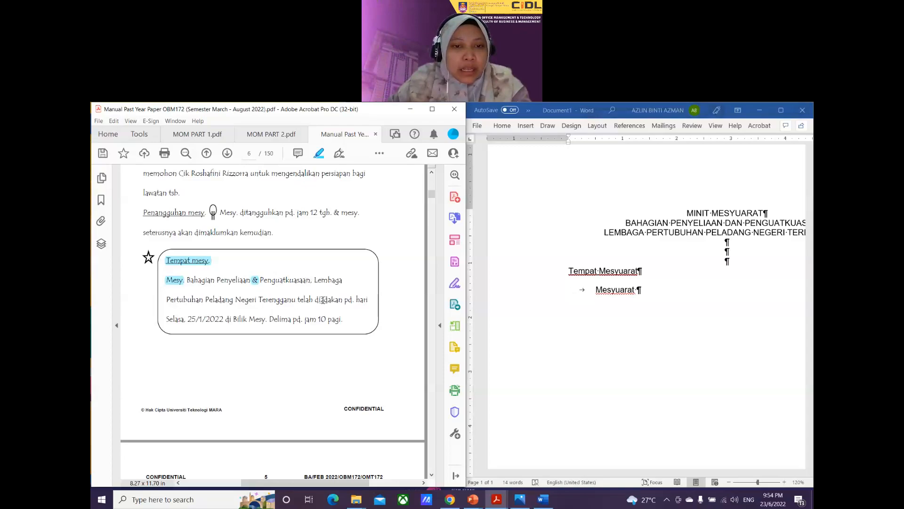
drag(344, 300, 355, 299)
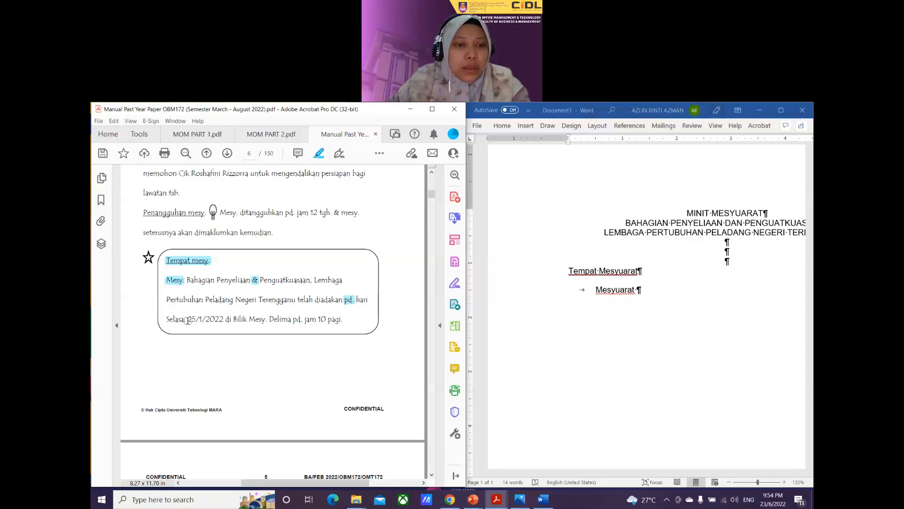
drag(188, 321, 225, 320)
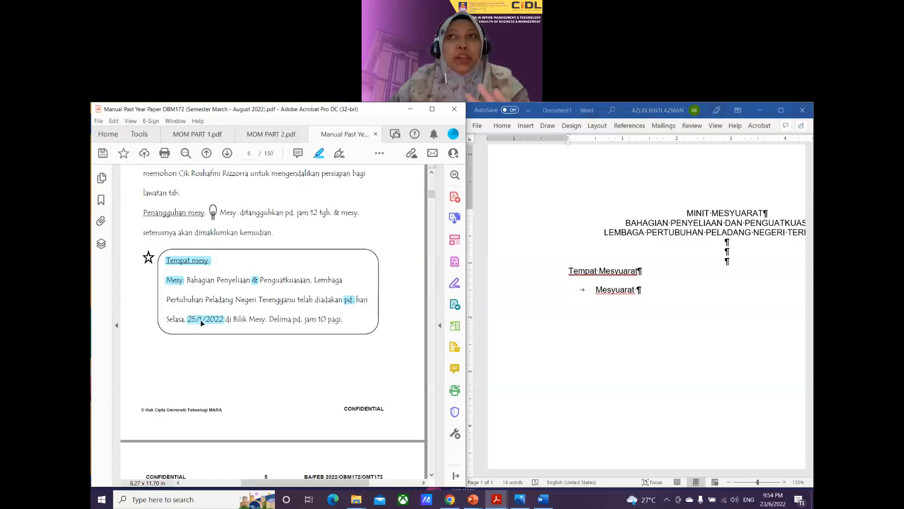
click(201, 323)
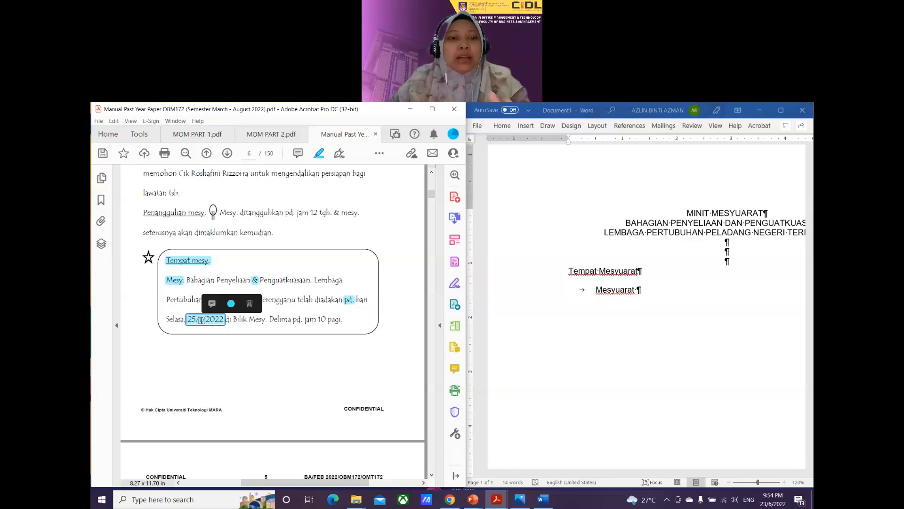
drag(249, 320, 266, 320)
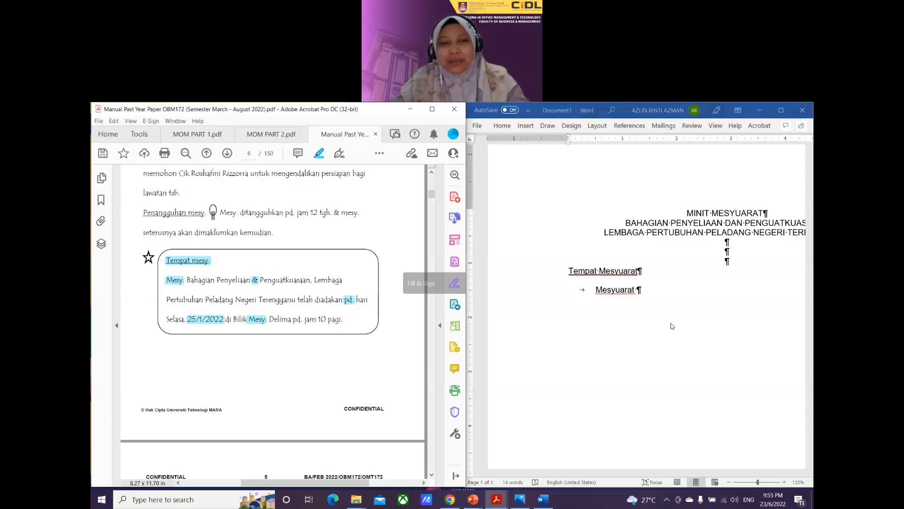
Step: Highlight 'pd.' and '10 pagi' on the paragraph's last line, then return to Word
click(649, 288)
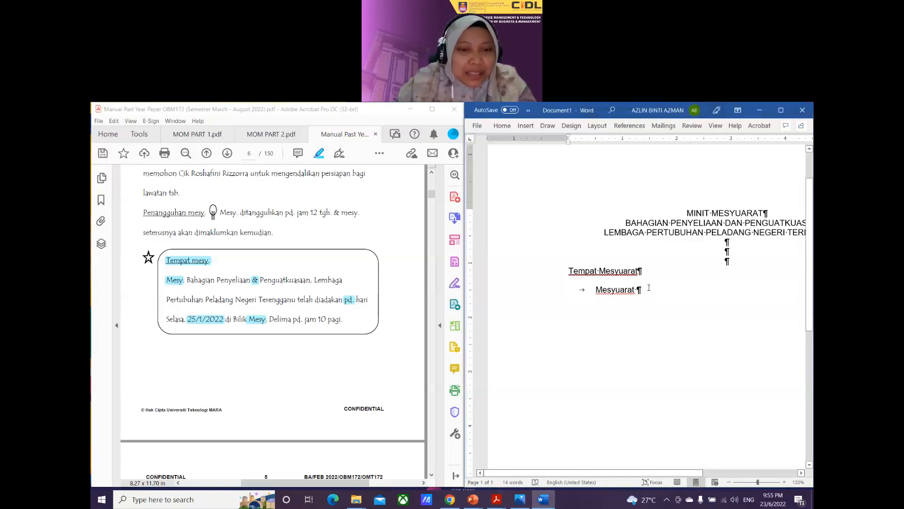
click(301, 318)
drag(301, 318, 342, 322)
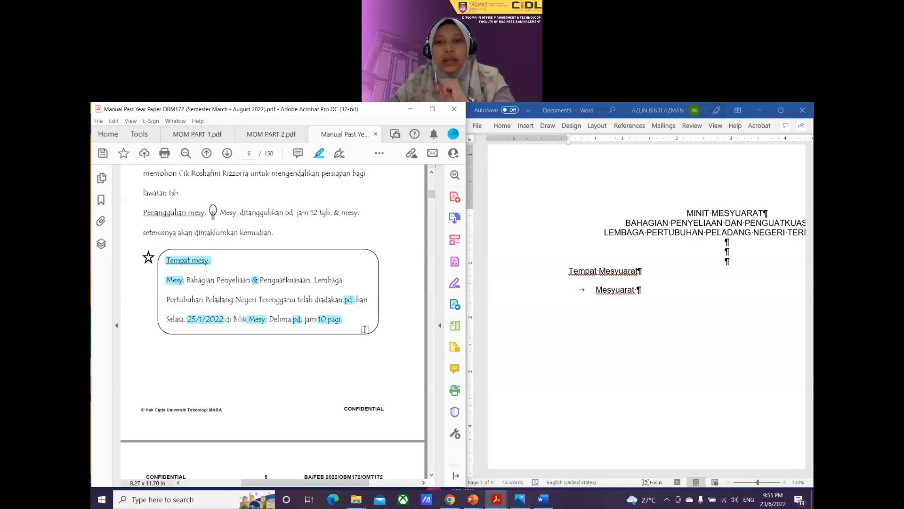
click(645, 290)
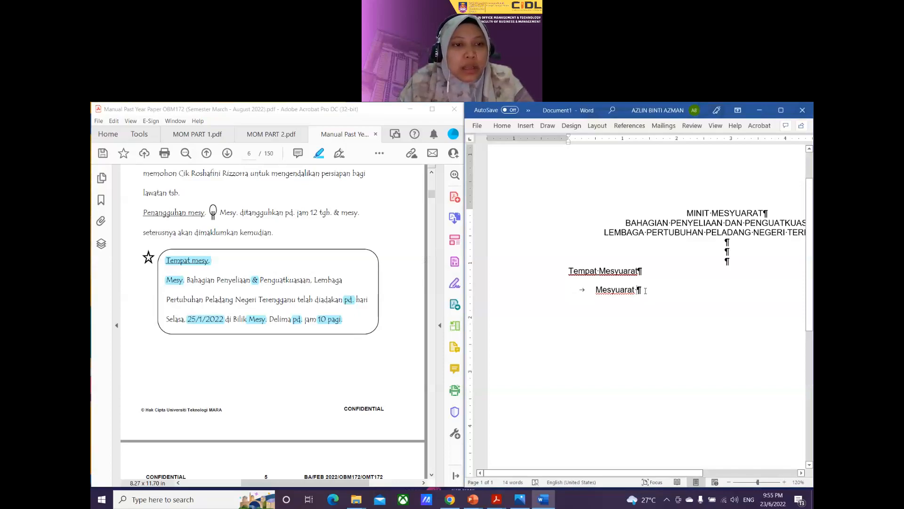
Step: Type the venue sentence for 25 Januari 2022, ending 'Bilik Mesyuarat Delima pada jam 10:00 pagi.', then start a new line
text(Ba)
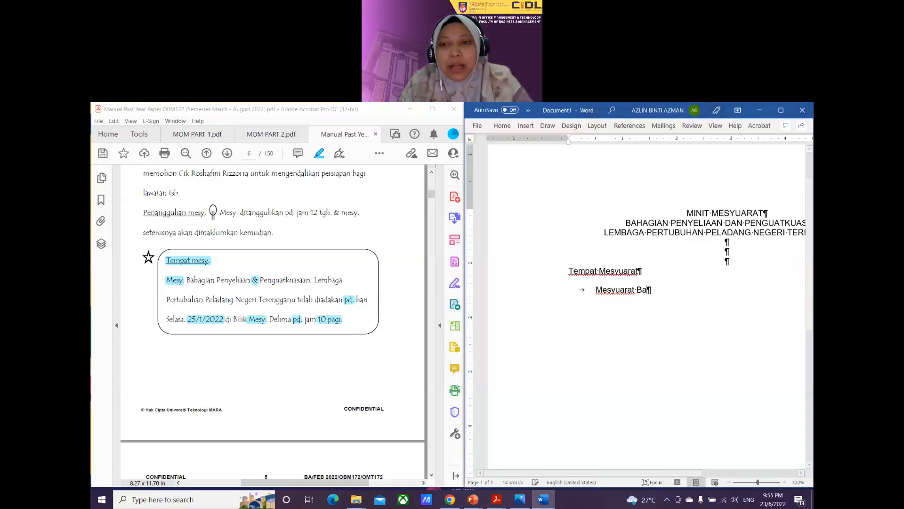
text(hagi)
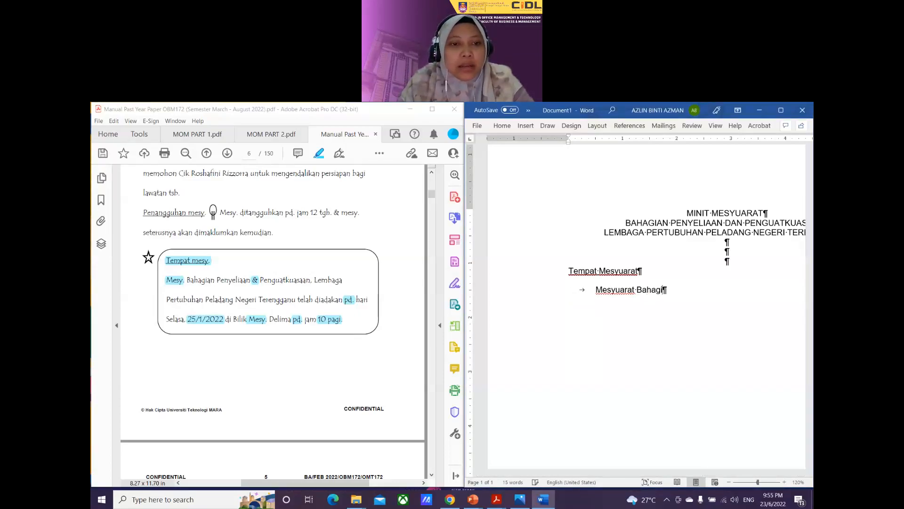
text(an Penyelia)
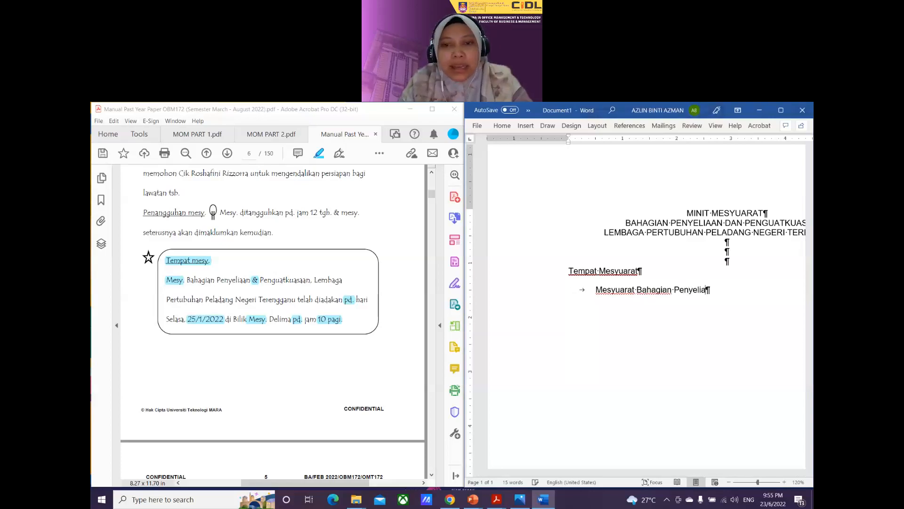
text(an dan Pengu)
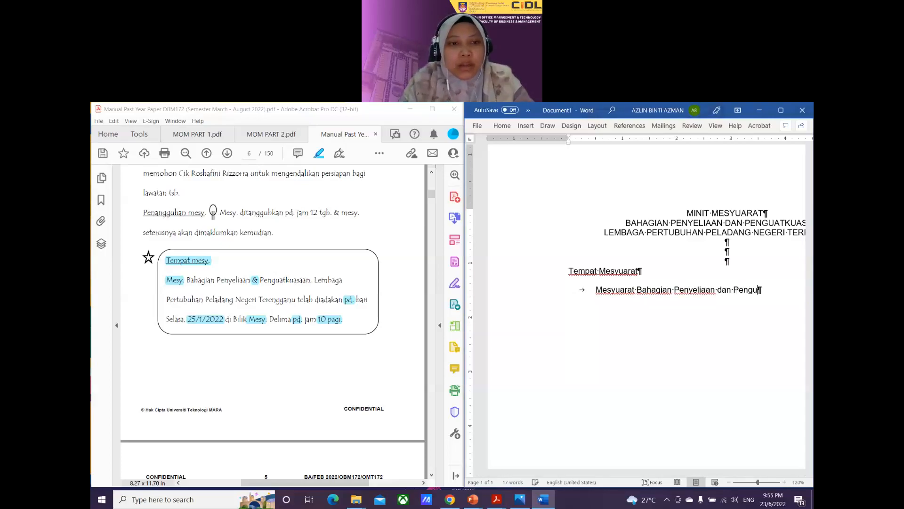
text(atkuasaan, Lemba)
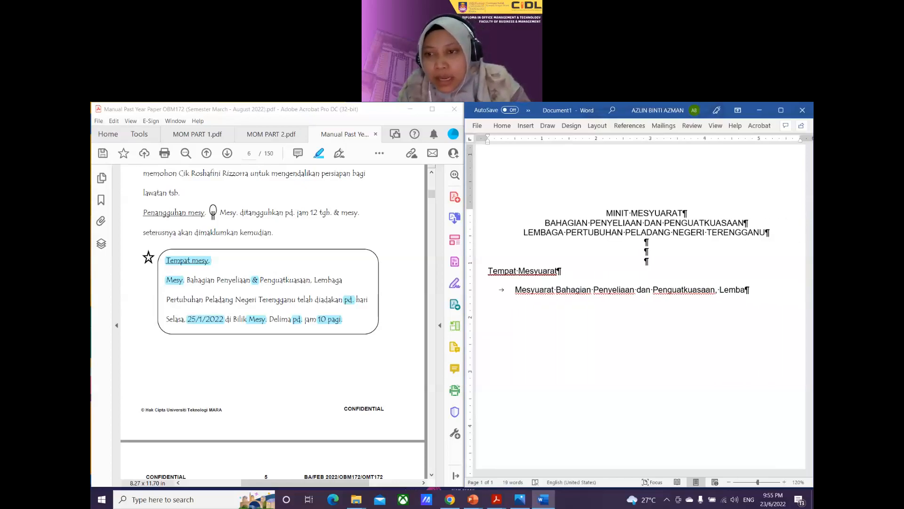
text(ga Pe)
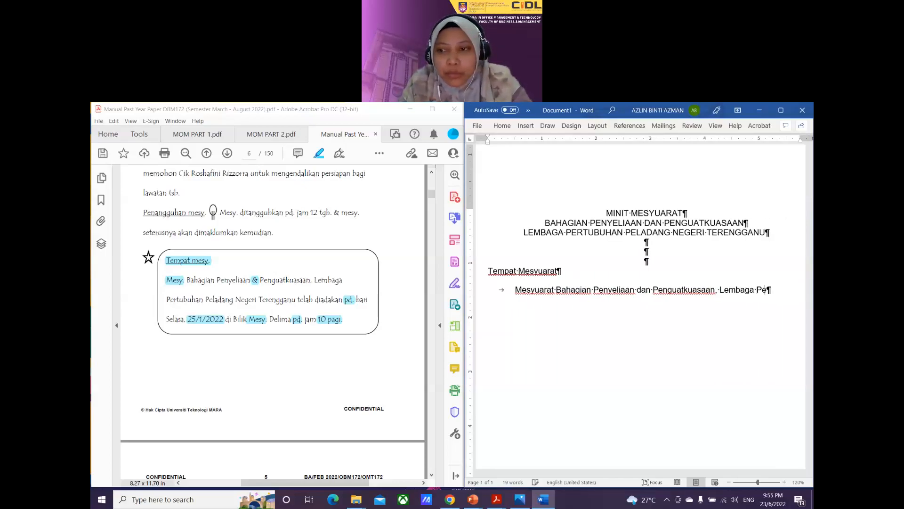
text(rtubuhan Peladan)
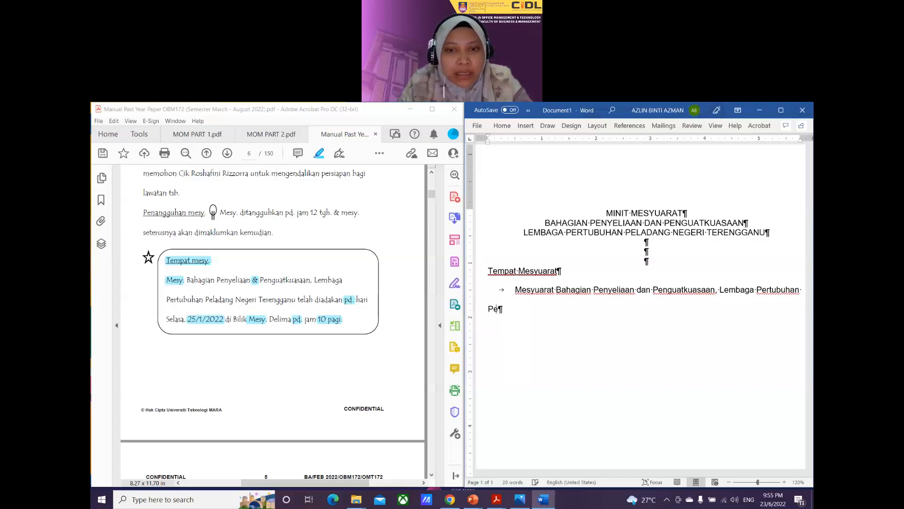
text(g Nege)
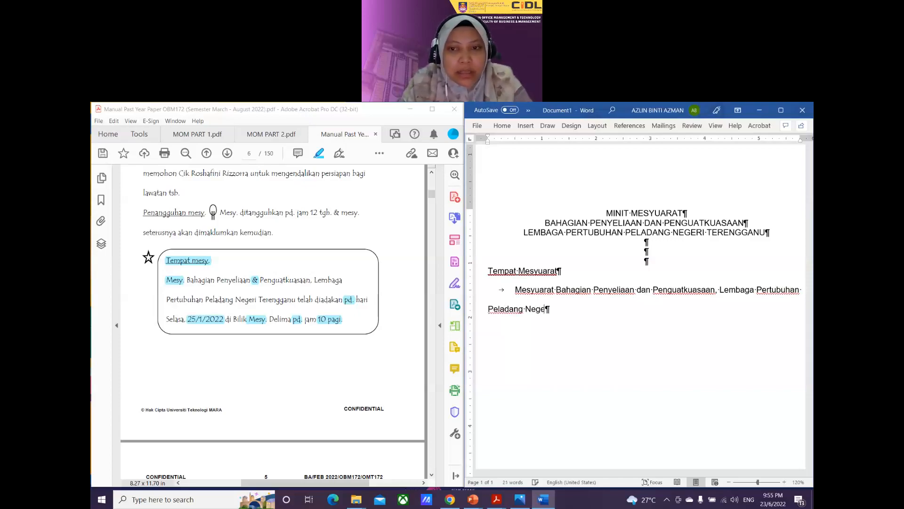
text(ri Terengg)
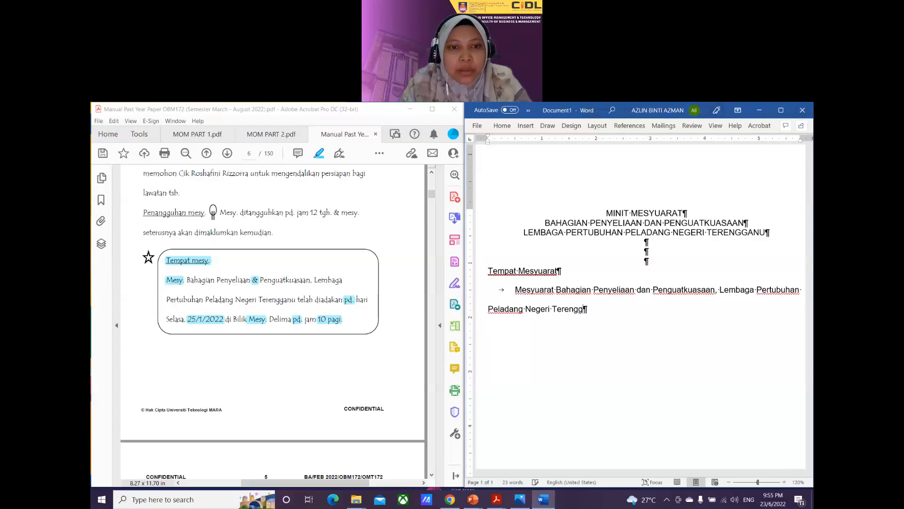
text(anu telah di)
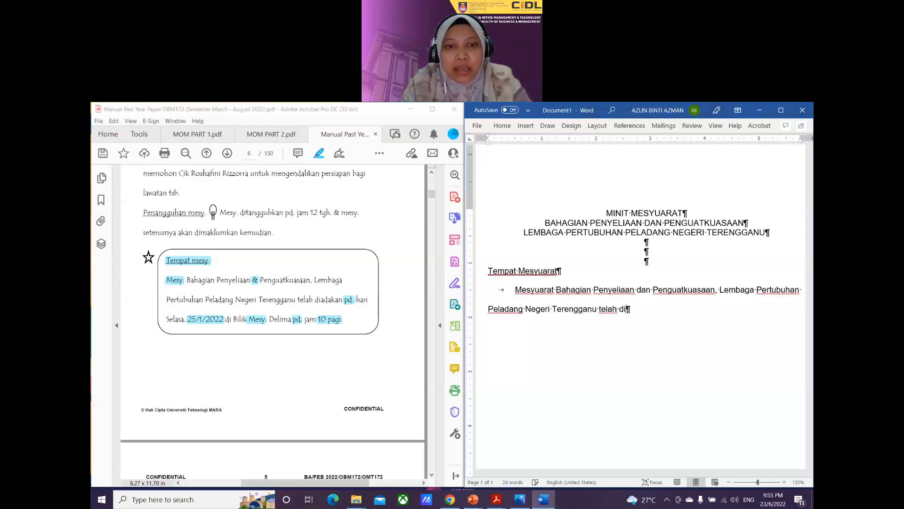
text(adakan pada hari )
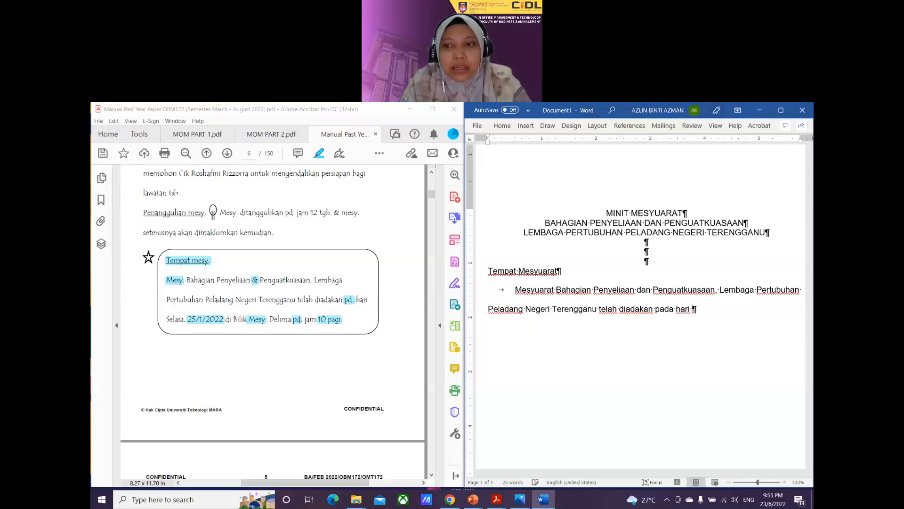
text(Selasa, )
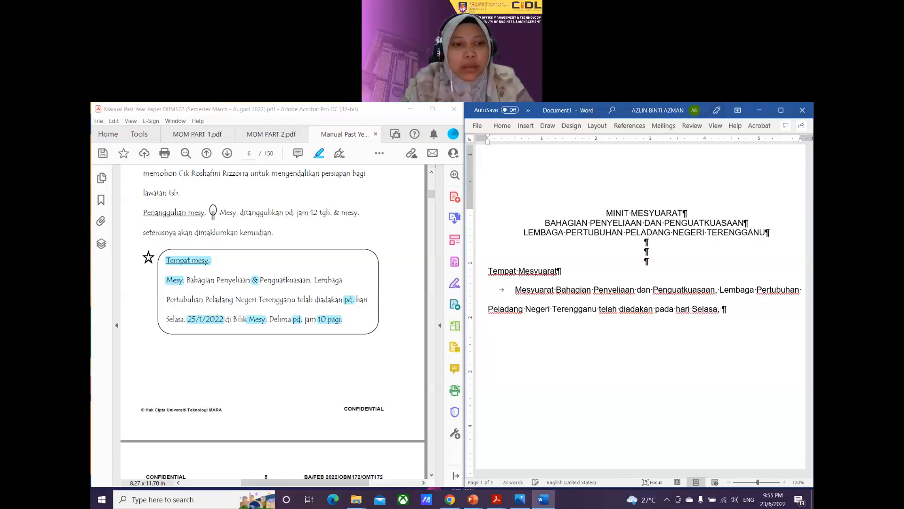
text(25 Januari)
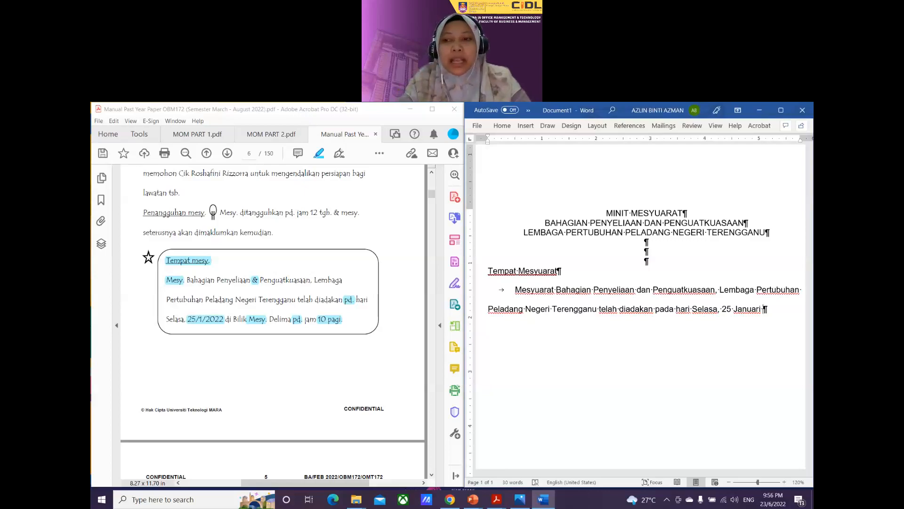
key(BackSpace)
text(y)
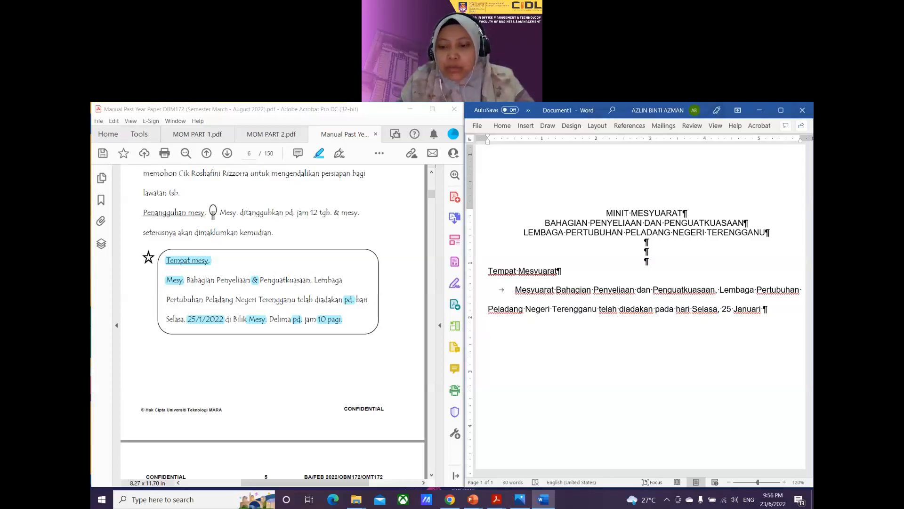
text(2022)
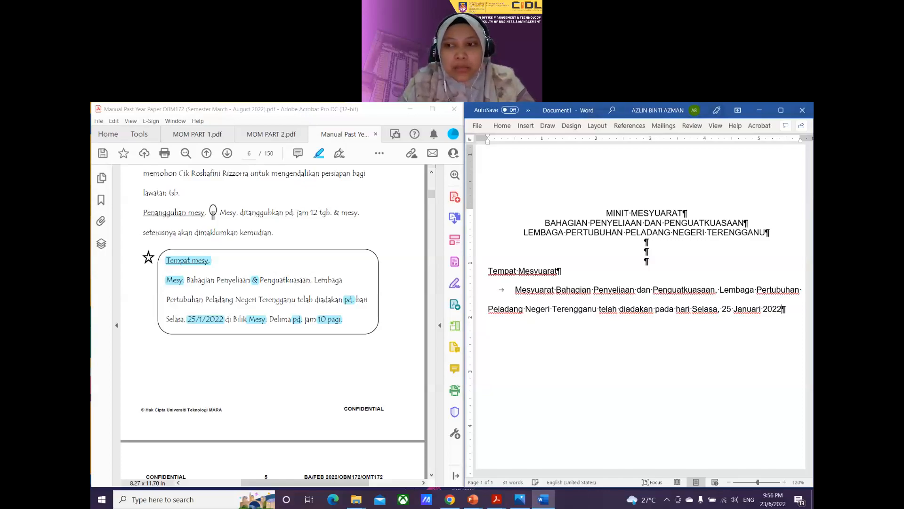
text( di Bilik)
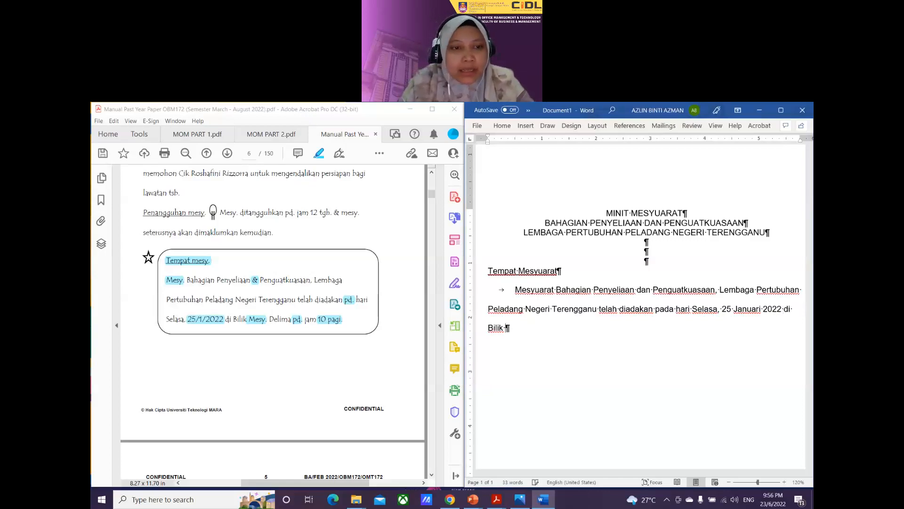
text(Mesyuarat)
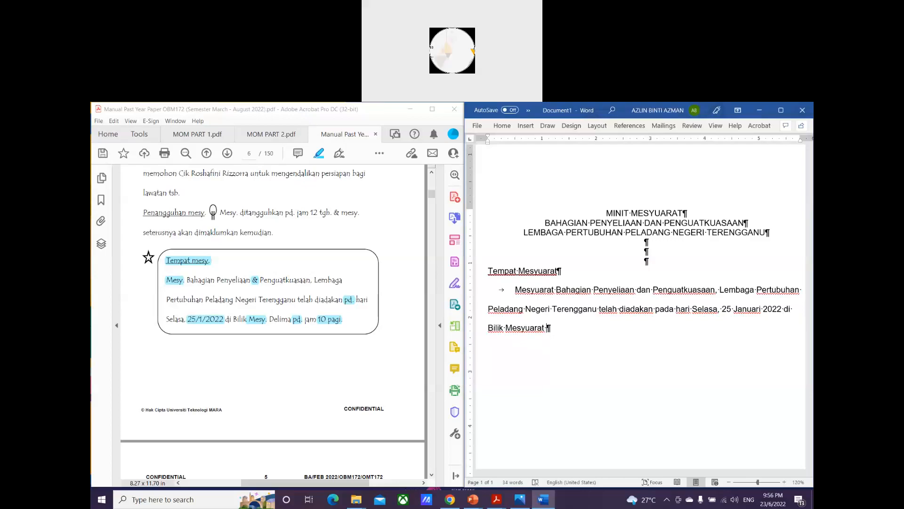
text( Delima pada)
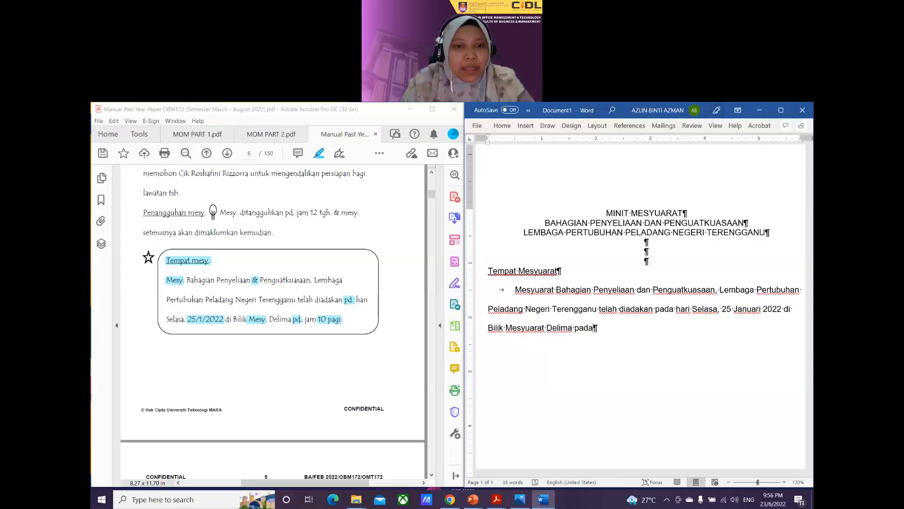
text( jam)
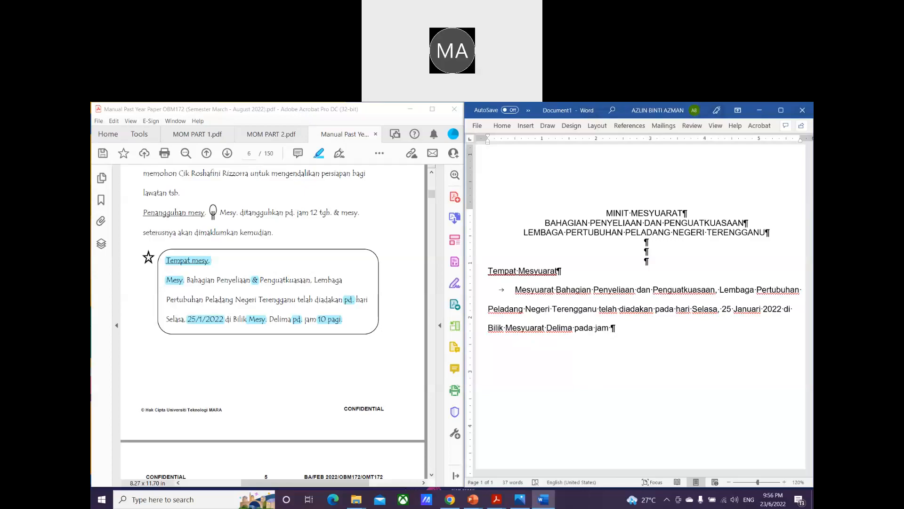
text(10)
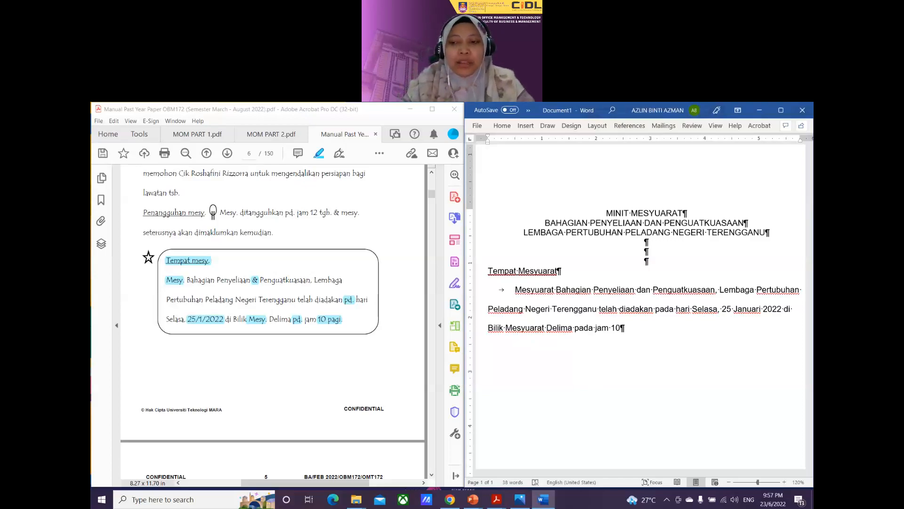
text(:)
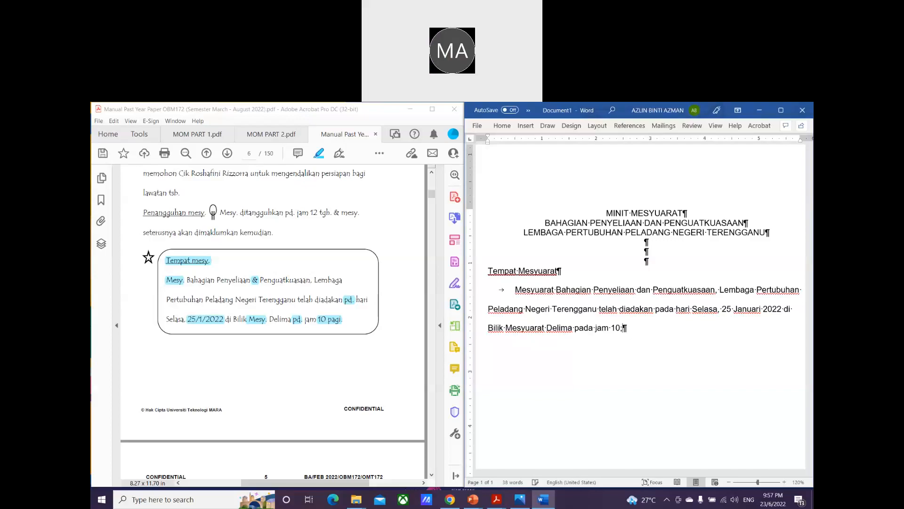
key(BackSpace)
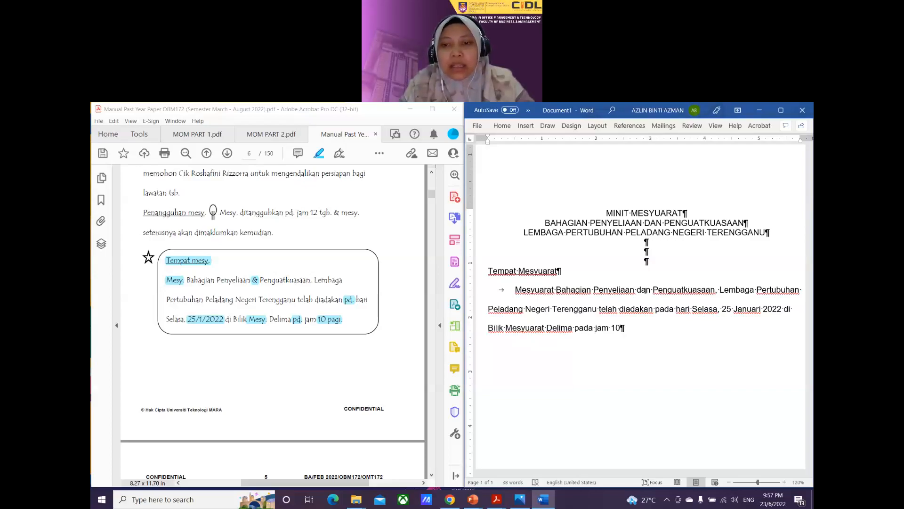
text(:)
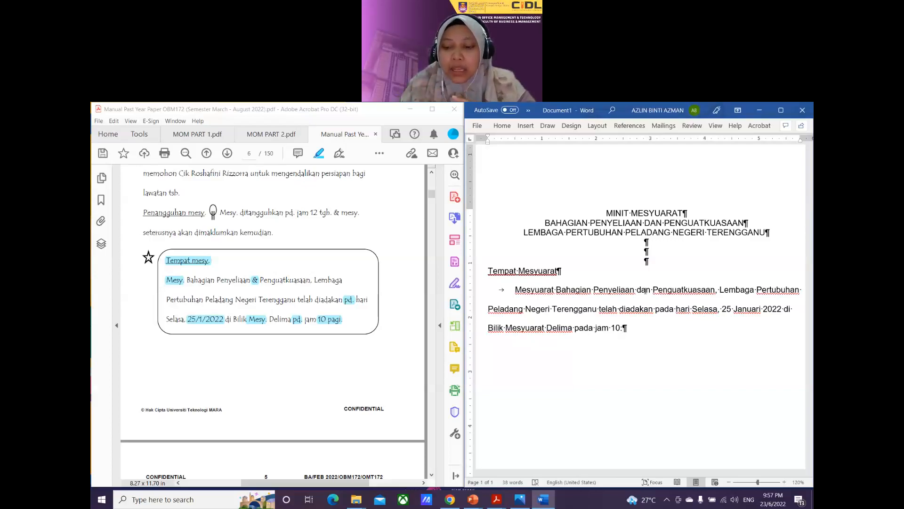
text(00)
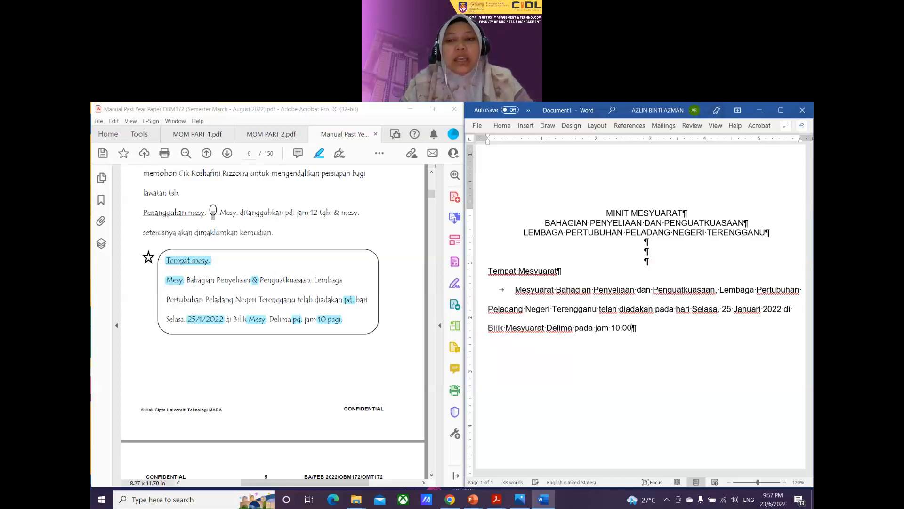
text( pagi.)
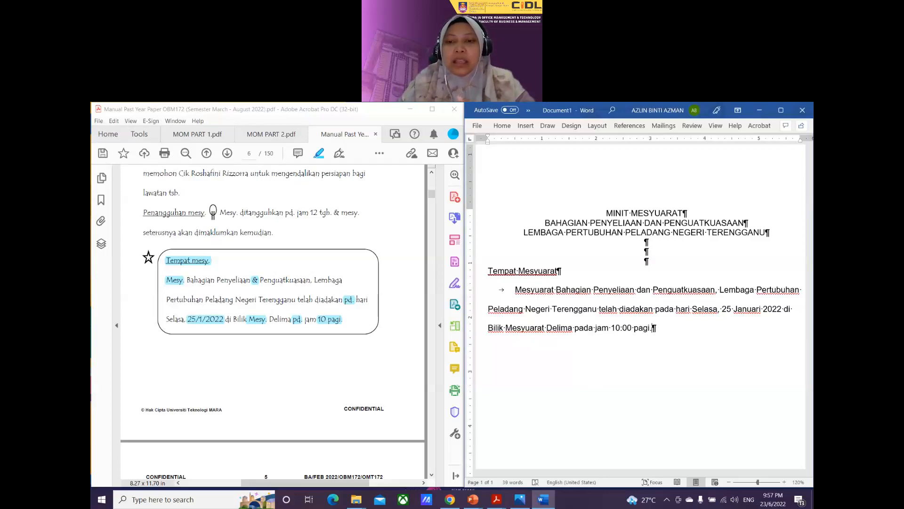
key(Return)
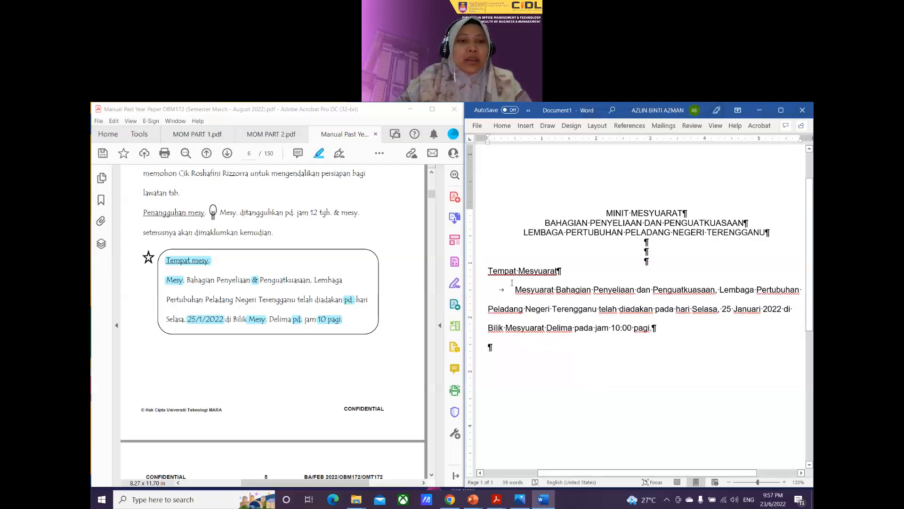
Step: Mark 'Ahli² yg. hadir ialah:' on PDF page 5 and type the 'Kehadiran' heading in Word
scroll(269, 298, up, 3)
scroll(269, 298, up, 10)
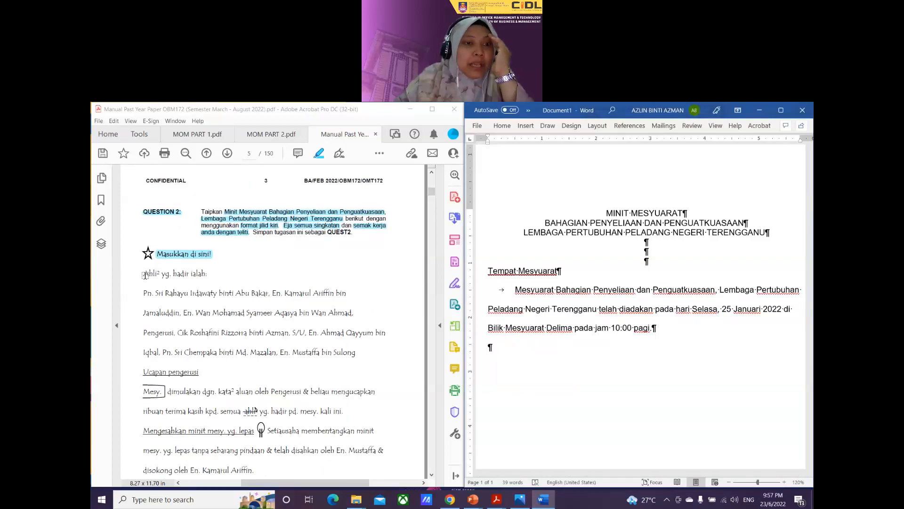
drag(143, 274, 213, 276)
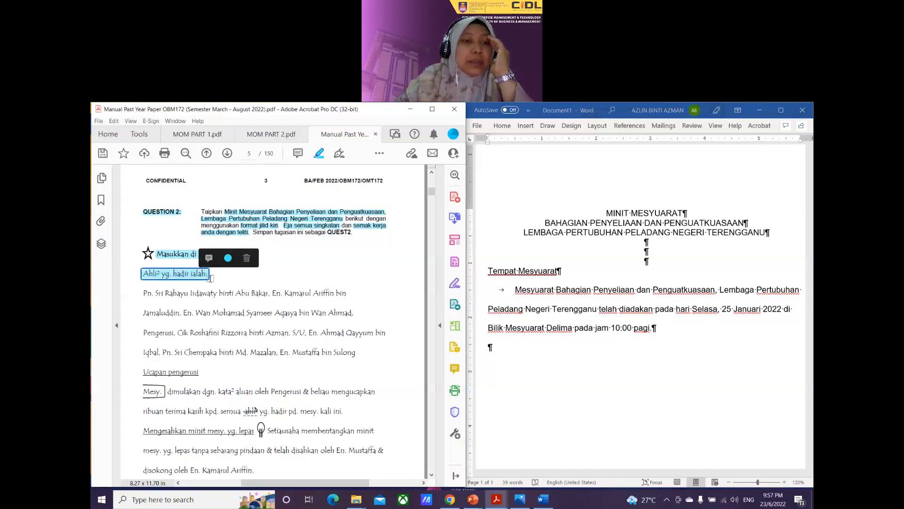
click(491, 347)
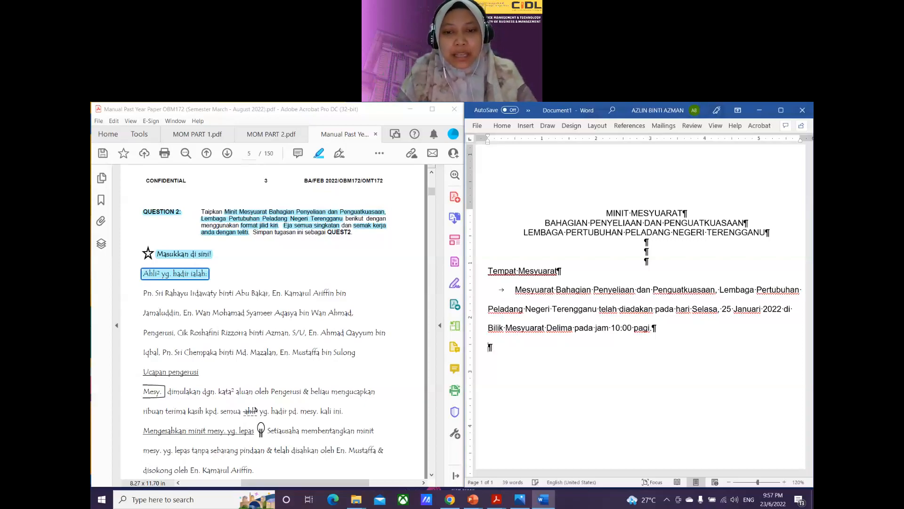
text(Kehadiran)
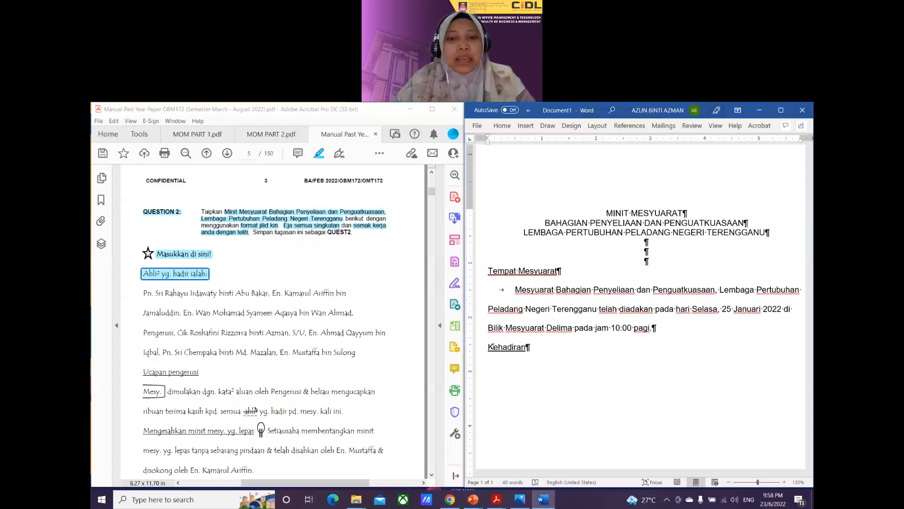
Step: Add a tab-indented, non-underlined 'Ahli-ahli yang hadir ialah:' line, maximize Word, and start a new paragraph
key(Return)
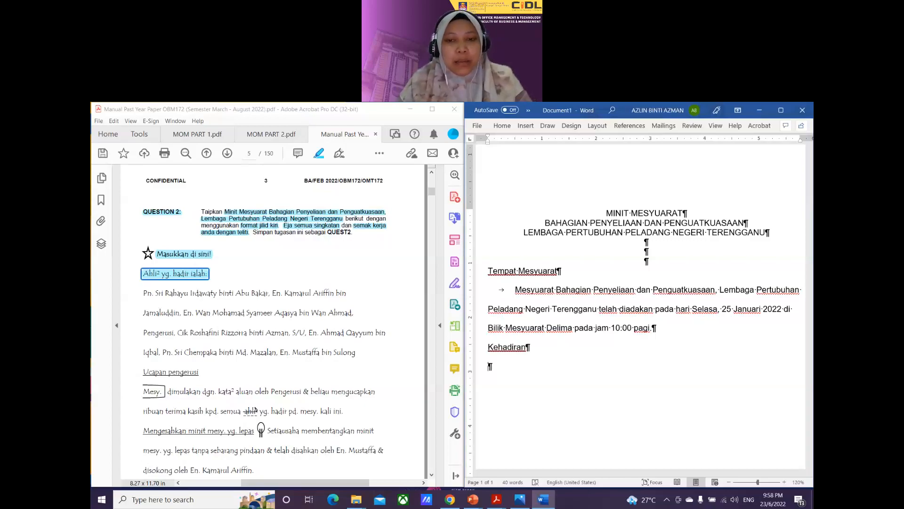
key(Tab)
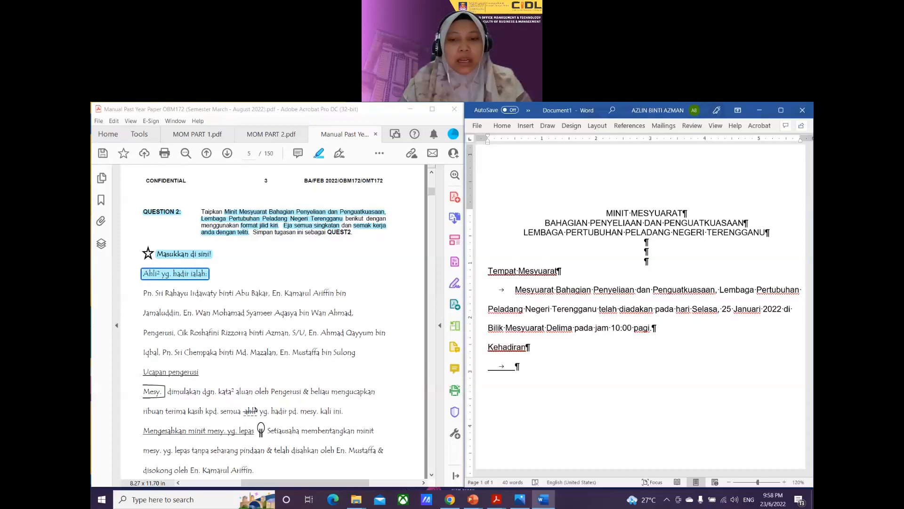
key(BackSpace)
key(ctrl+u)
key(Tab)
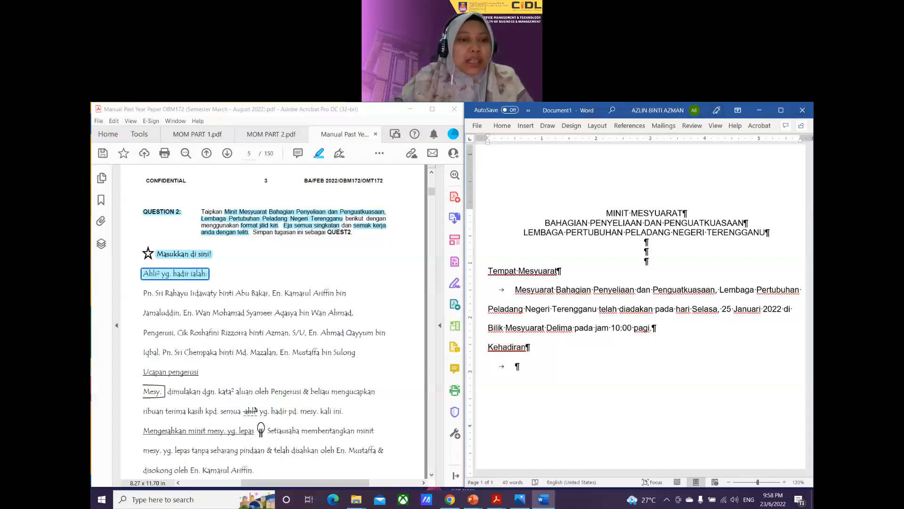
scroll(269, 314, down, 1)
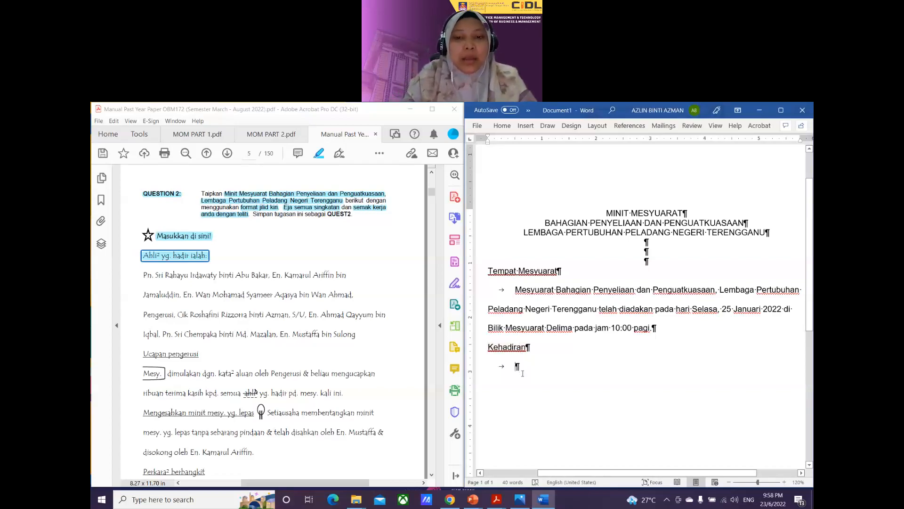
text(Ahli)
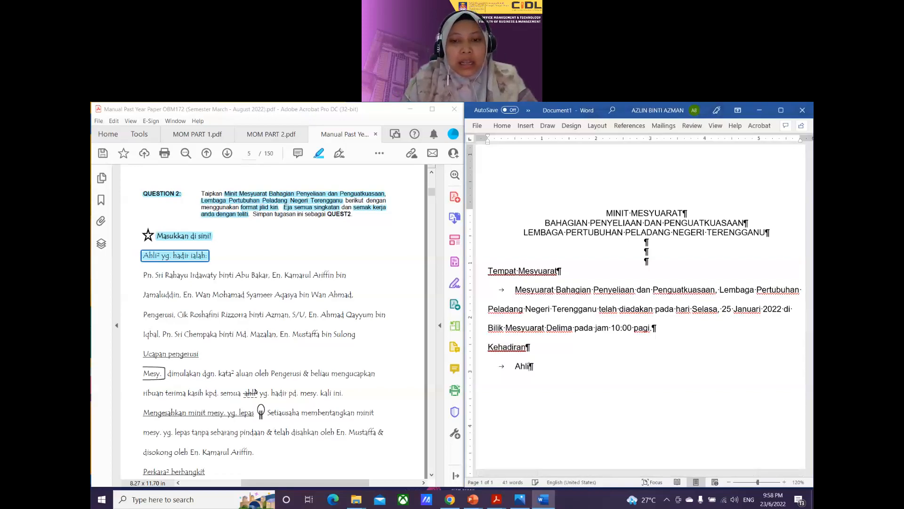
text(-ahli)
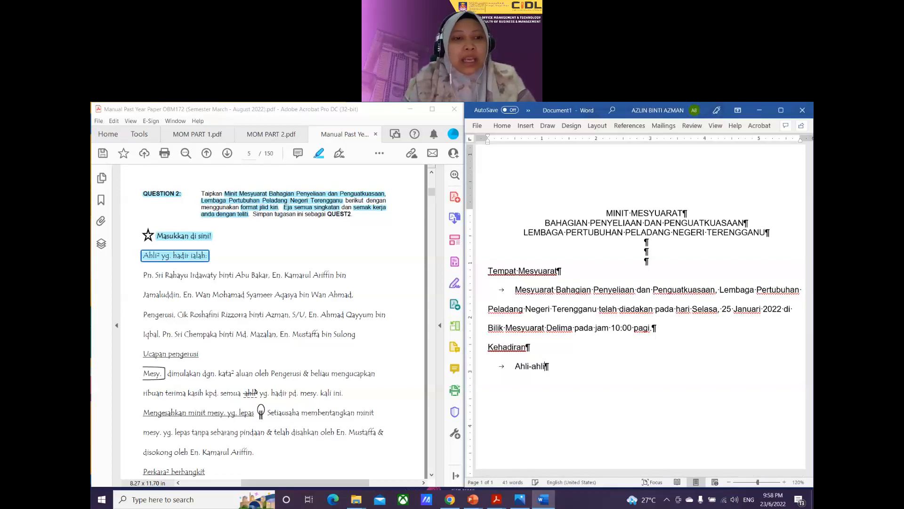
text( yang )
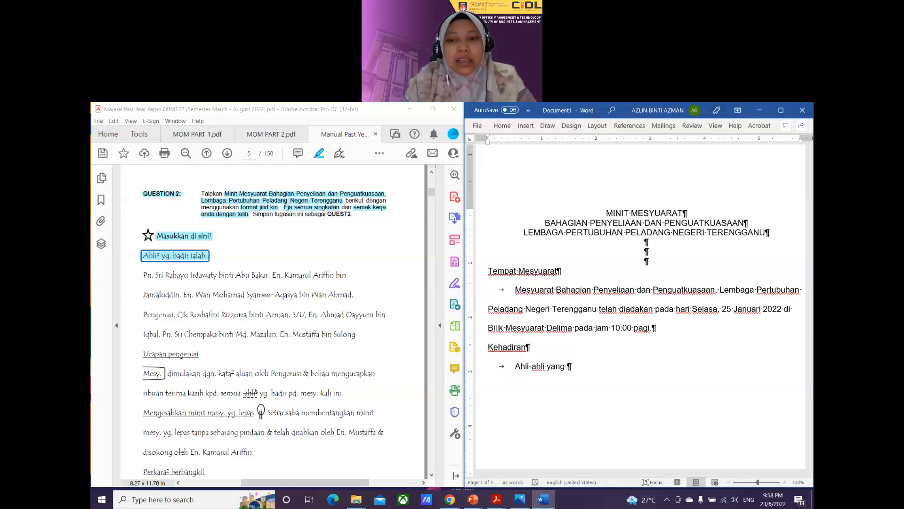
text(hadir ialah:)
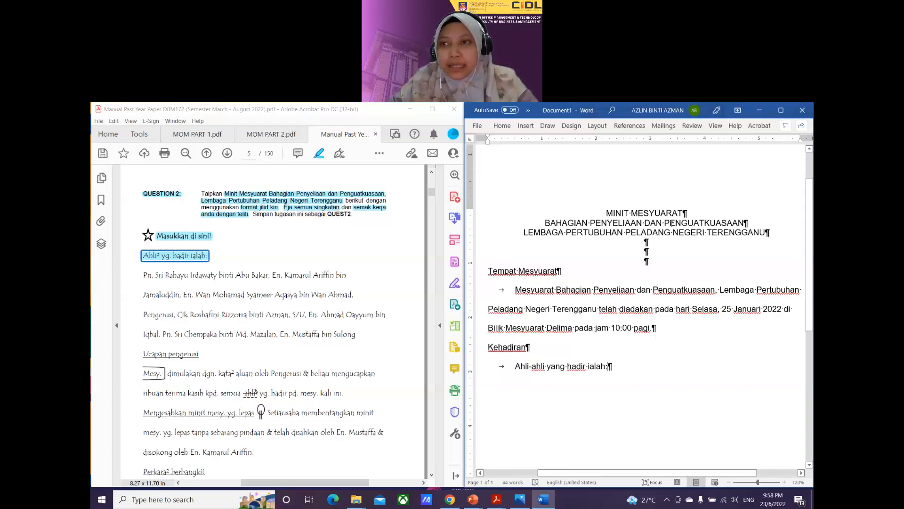
click(781, 110)
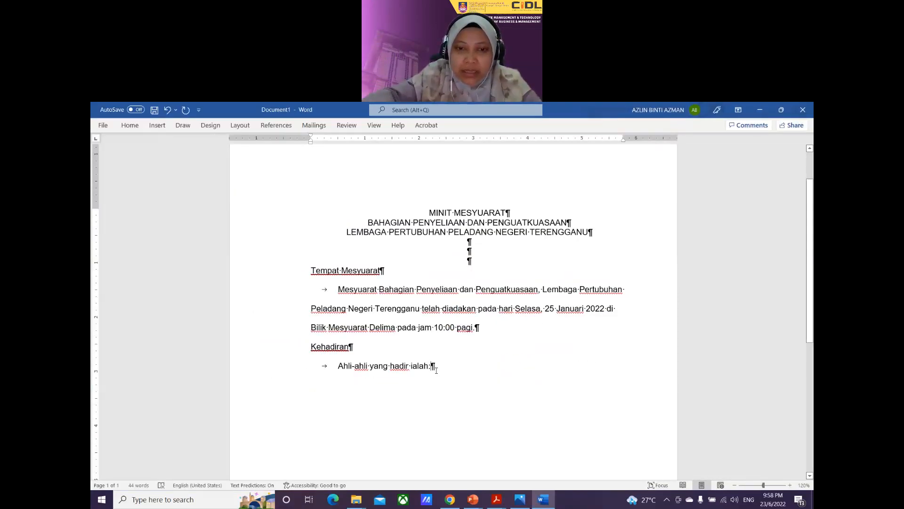
key(Return)
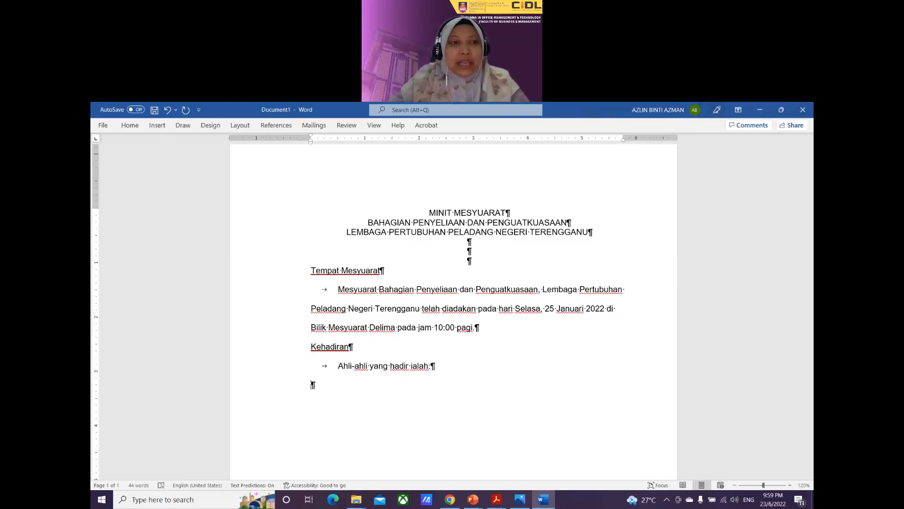
Step: Set the empty paragraph's line spacing to Single and indent it with a tab
click(133, 131)
click(383, 177)
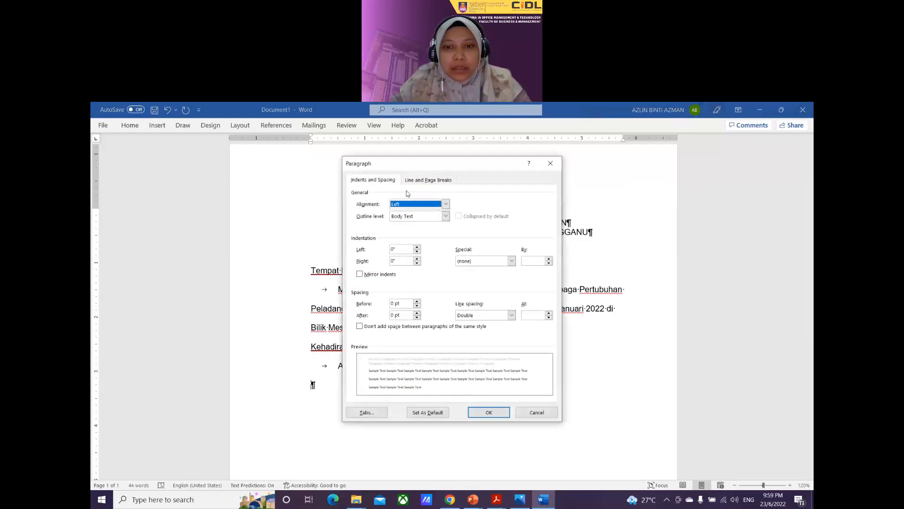
click(511, 315)
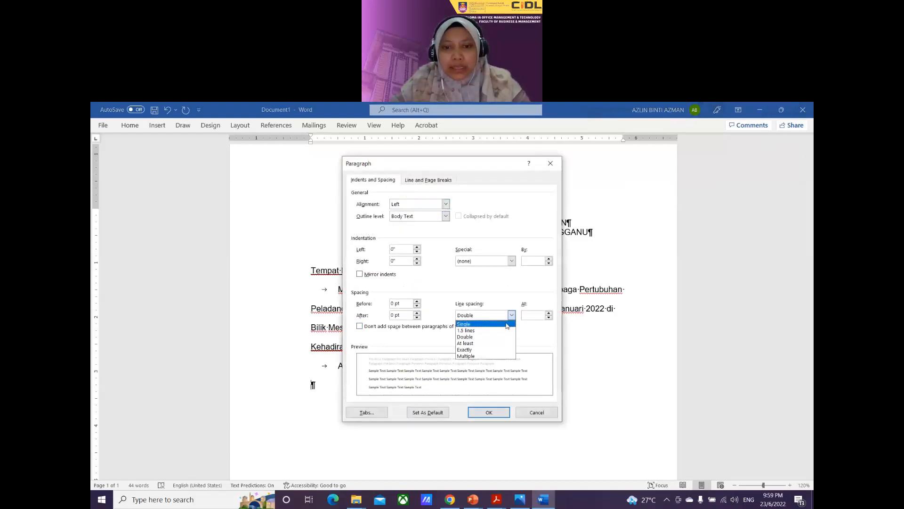
click(507, 324)
click(489, 413)
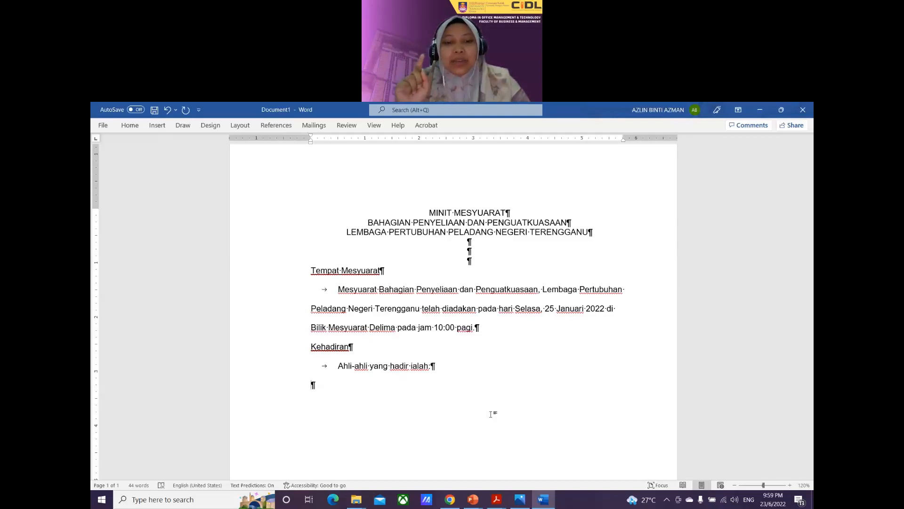
key(Tab)
key(Tab)
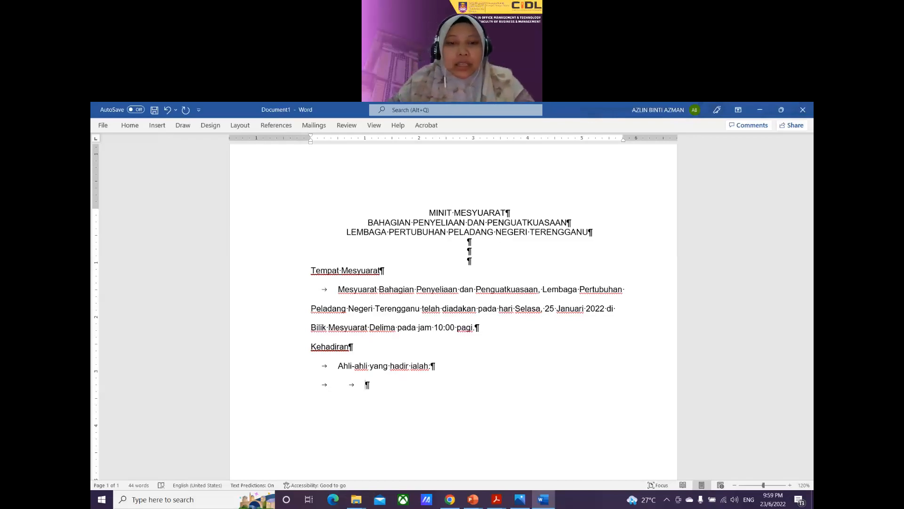
Step: Dock Word beside the PDF again and highlight the attendee names in the list
click(780, 115)
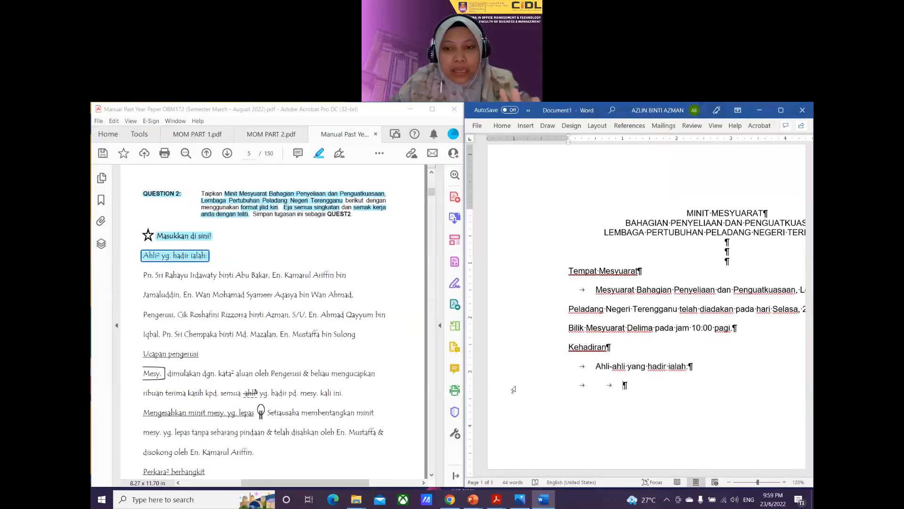
scroll(630, 401, down, 1)
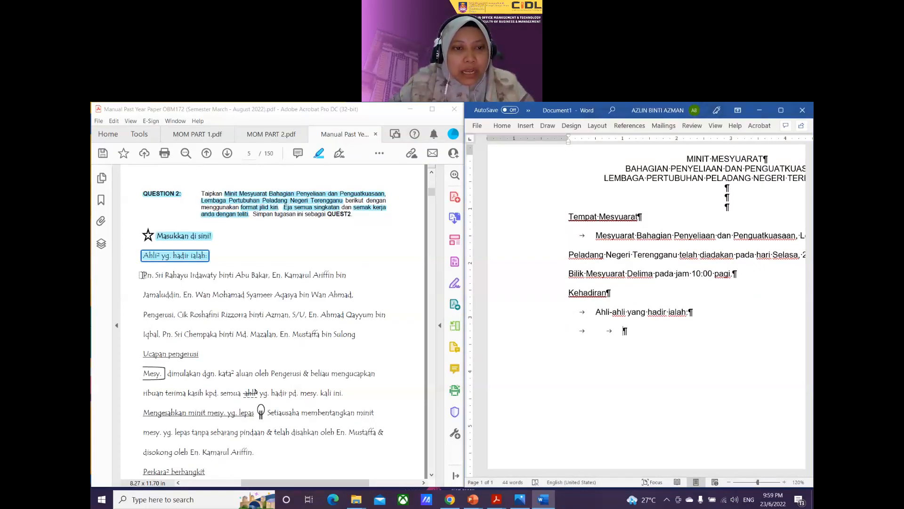
drag(144, 276, 353, 296)
drag(143, 315, 356, 334)
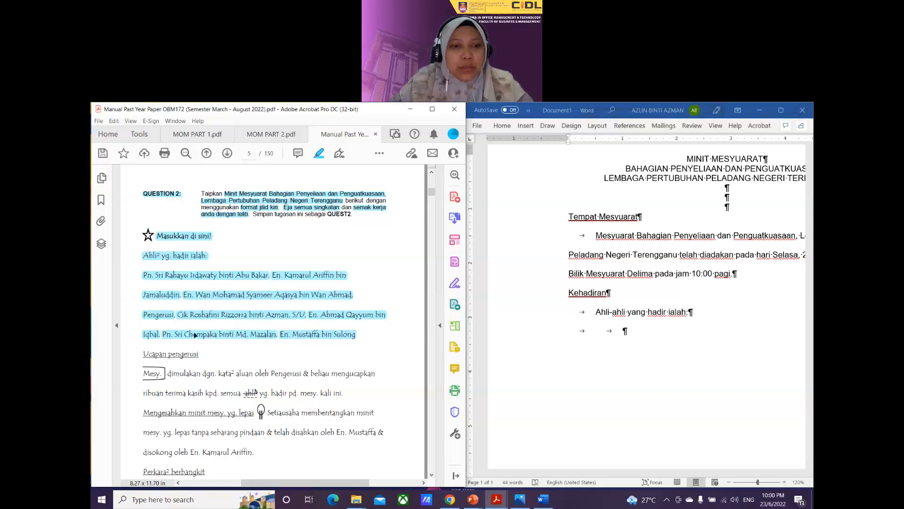
Step: Delete the highlights on the chairman's name and the word 'Pengerusi'
click(310, 297)
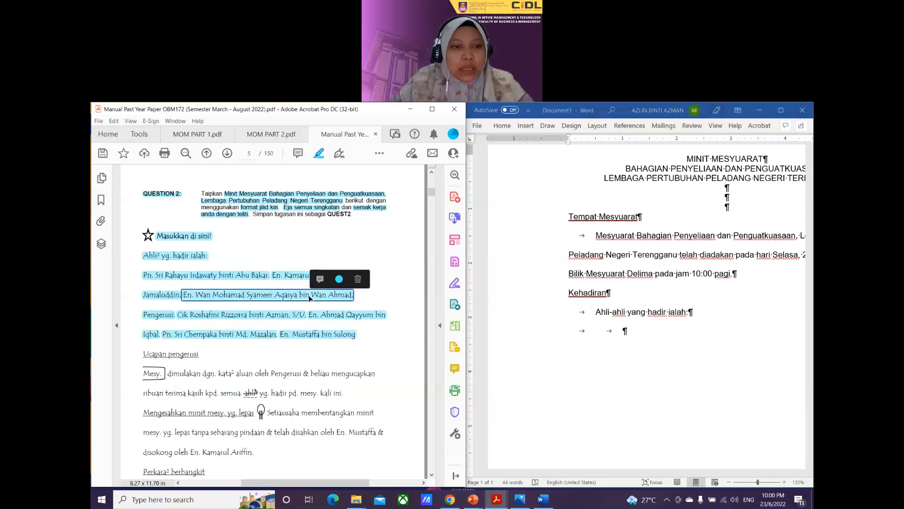
click(358, 279)
click(167, 320)
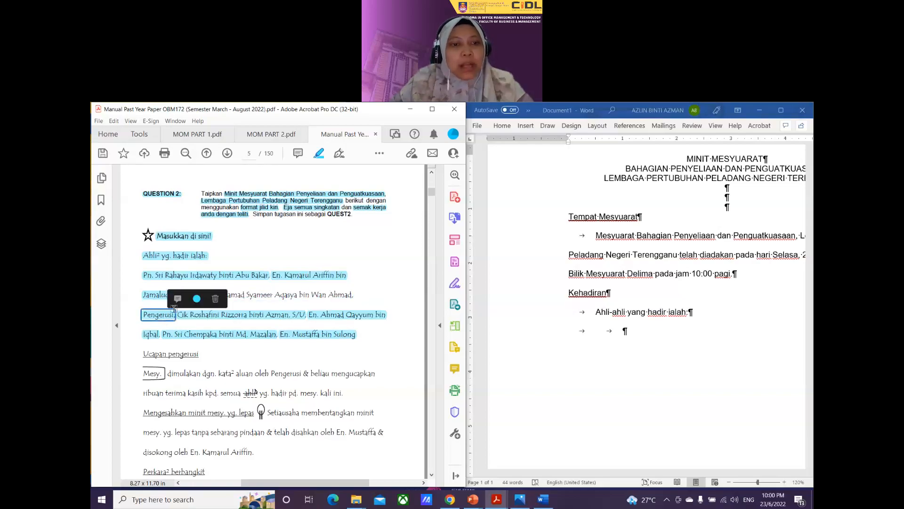
click(216, 299)
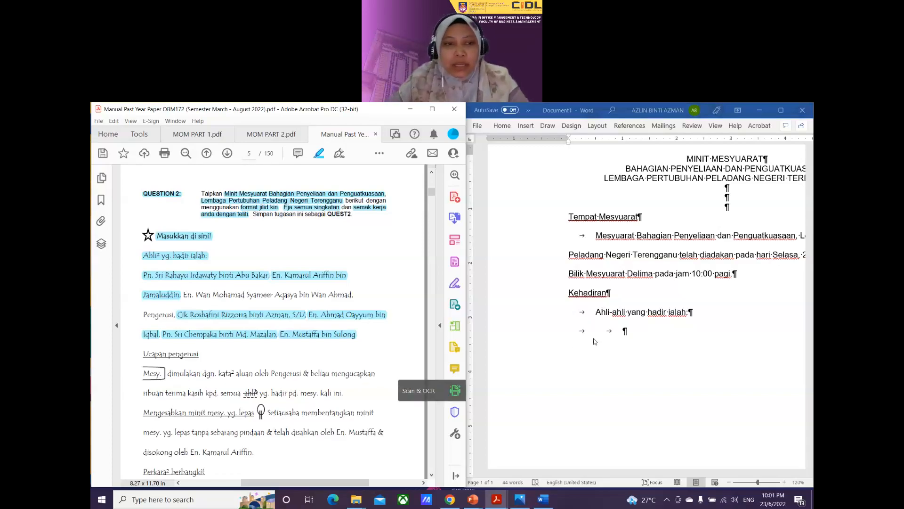
Step: Enter the chairman's full name followed by ', Pengerusi', with an indented empty line below
click(621, 337)
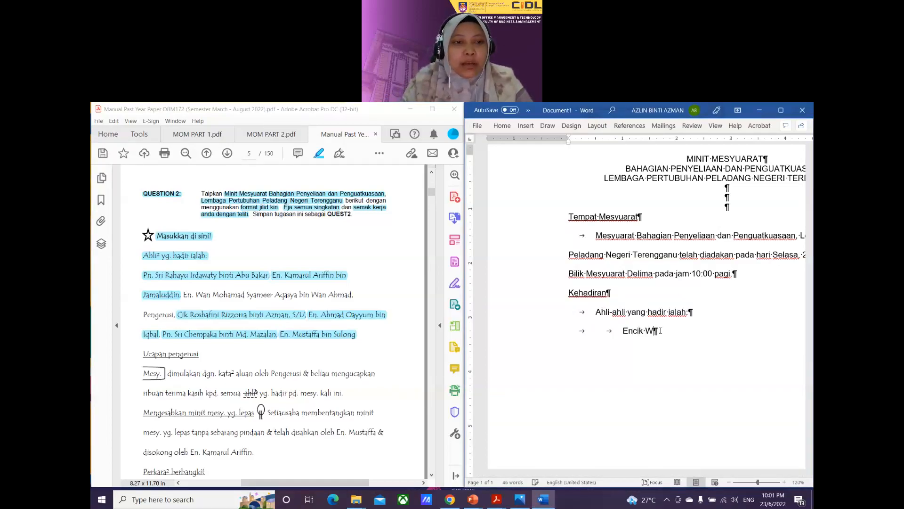
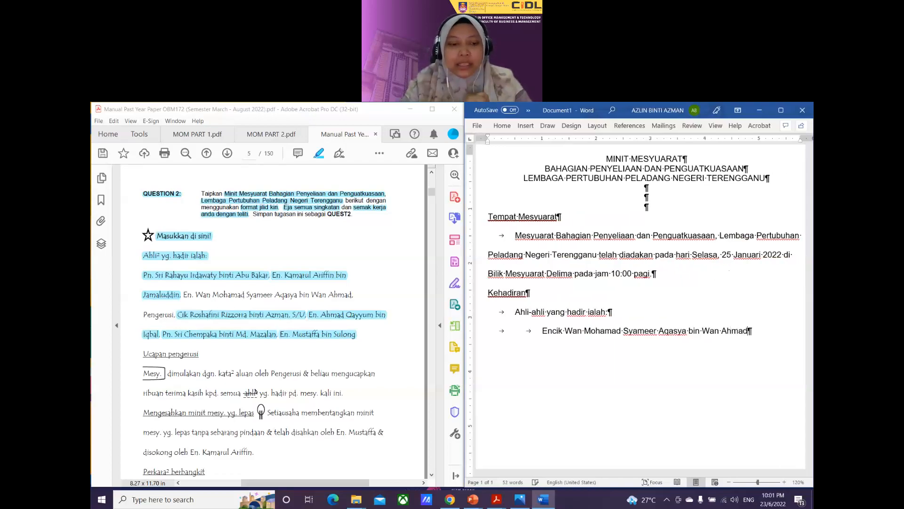
key(Return)
key(Tab)
key(Tab)
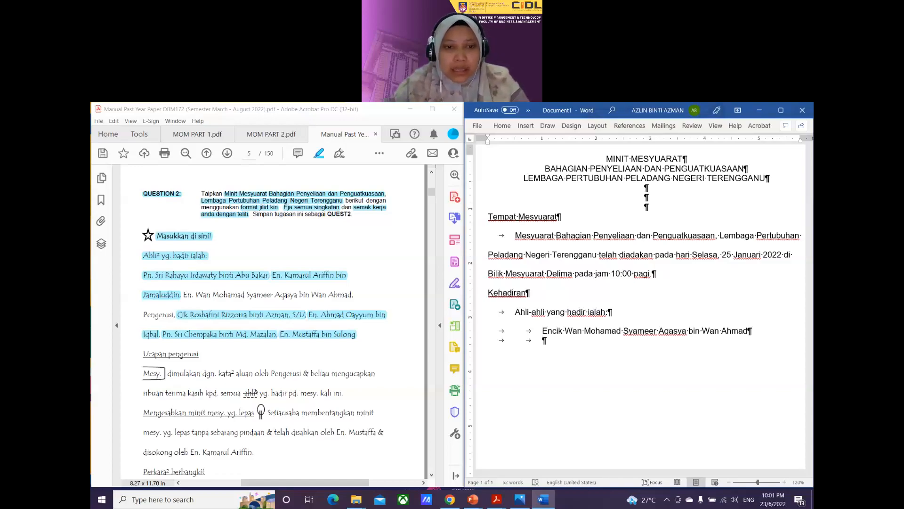
click(749, 331)
text(, Pengerusi)
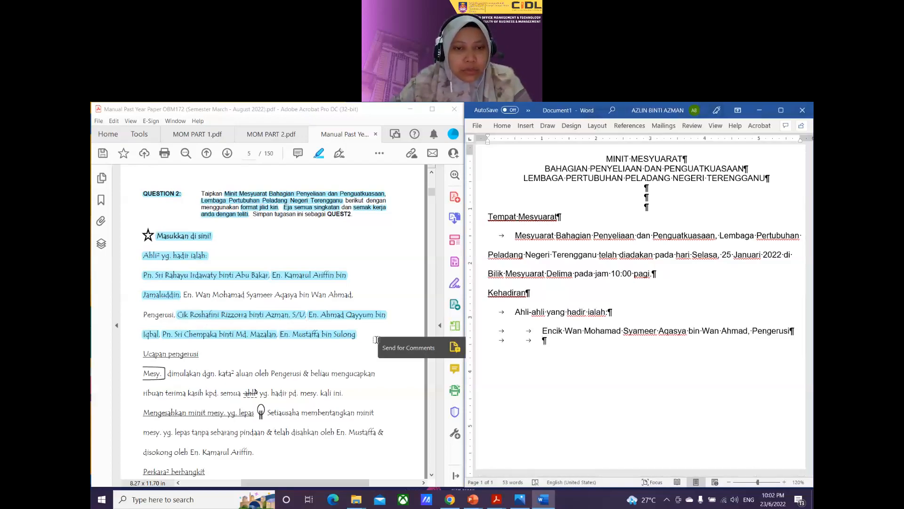
Step: Clear the second attendee's PDF highlight, type their full name with the typo fixed, and add a double-tabbed line
click(366, 317)
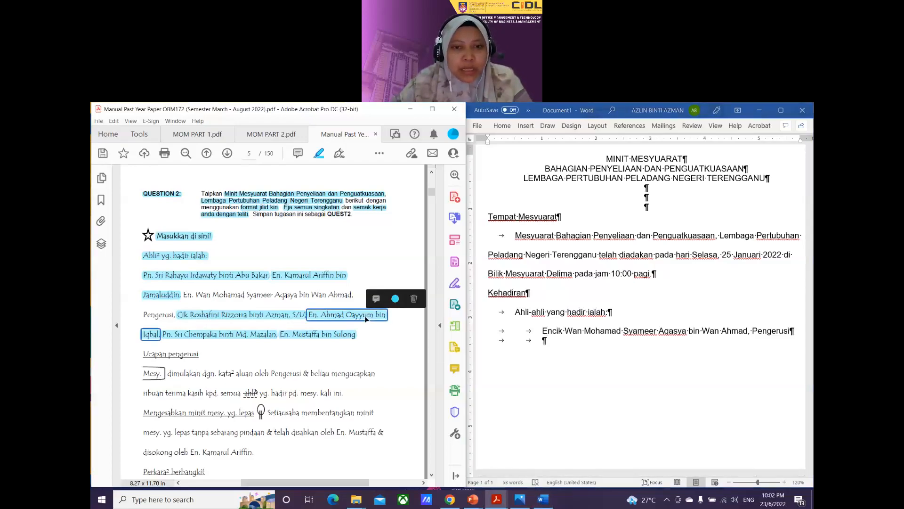
click(414, 301)
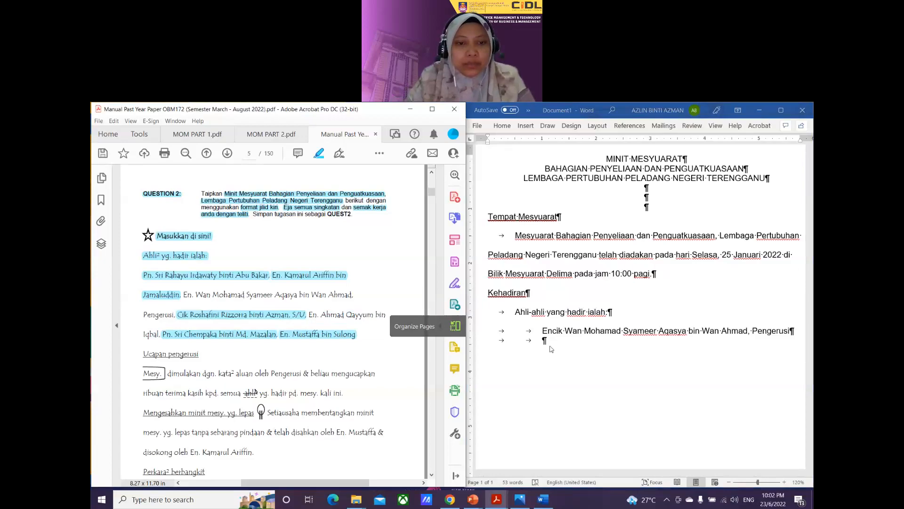
click(550, 345)
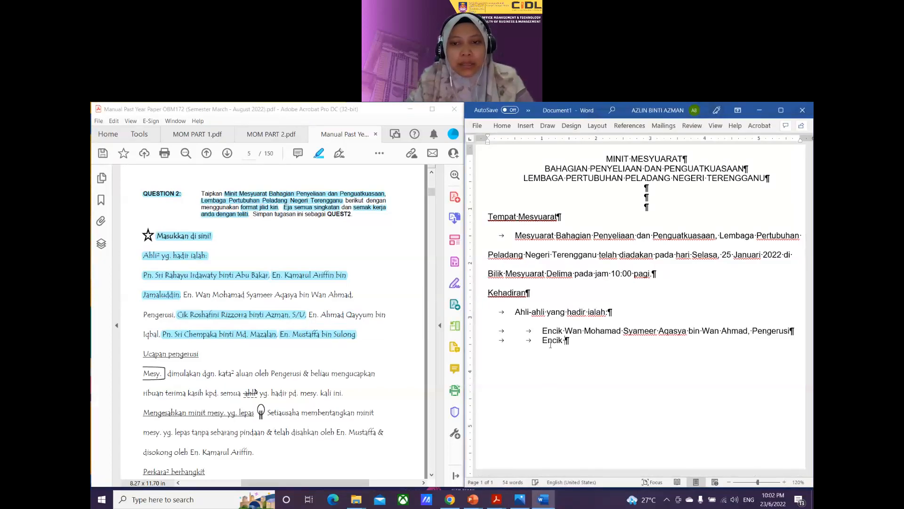
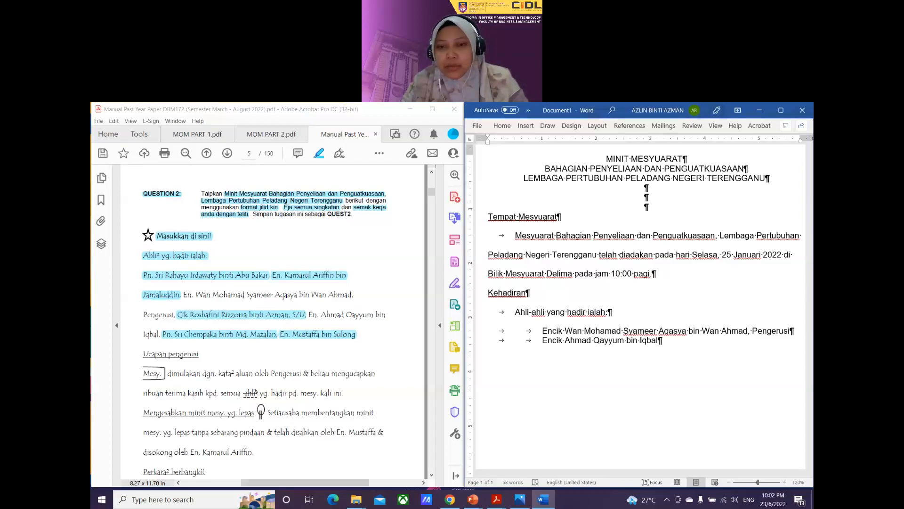
key(Return)
key(Tab)
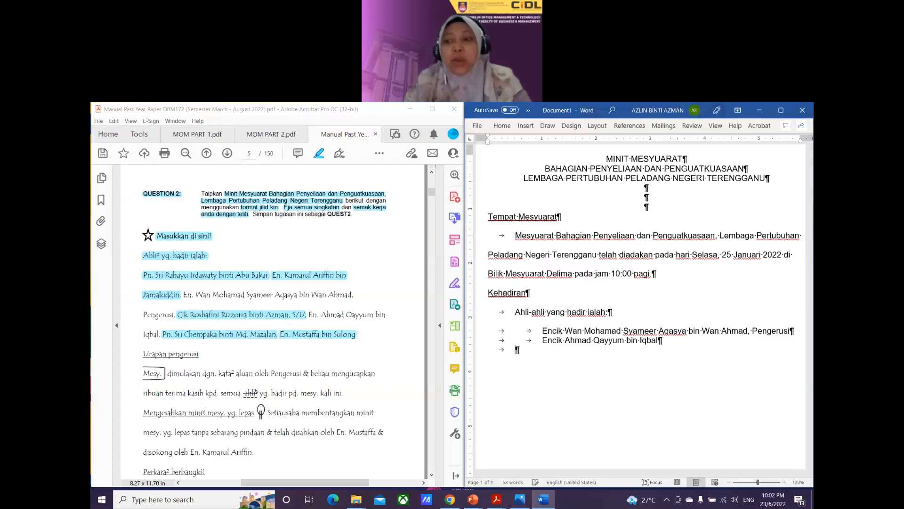
key(Tab)
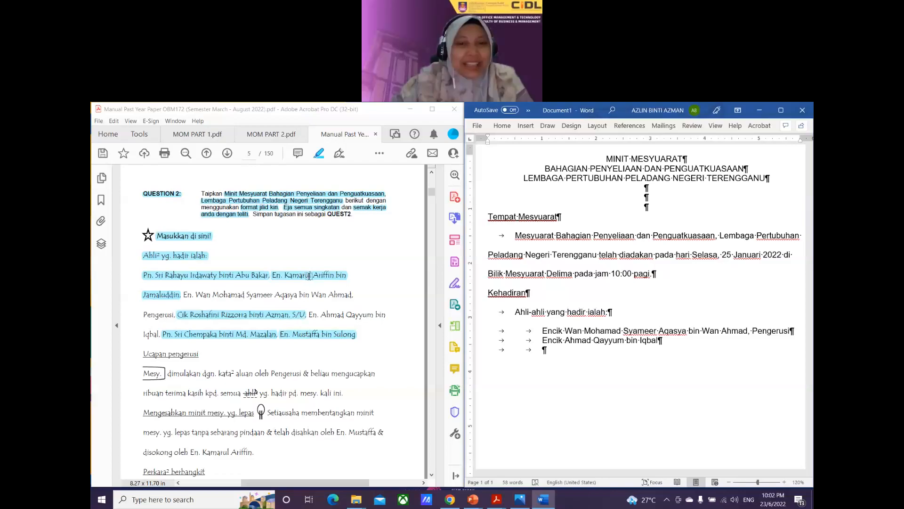
Step: Clear the third attendee's PDF highlight and add their full name as a tabbed line
click(338, 276)
click(377, 259)
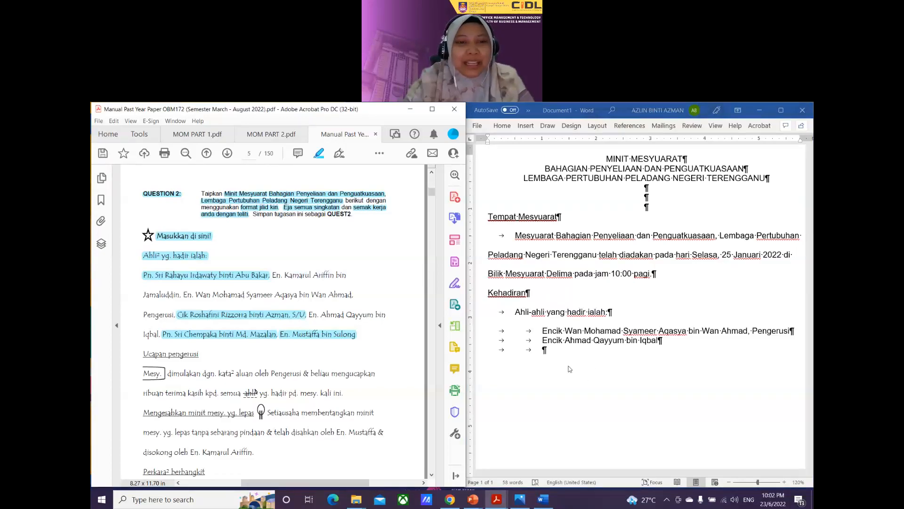
click(564, 352)
text(Encik )
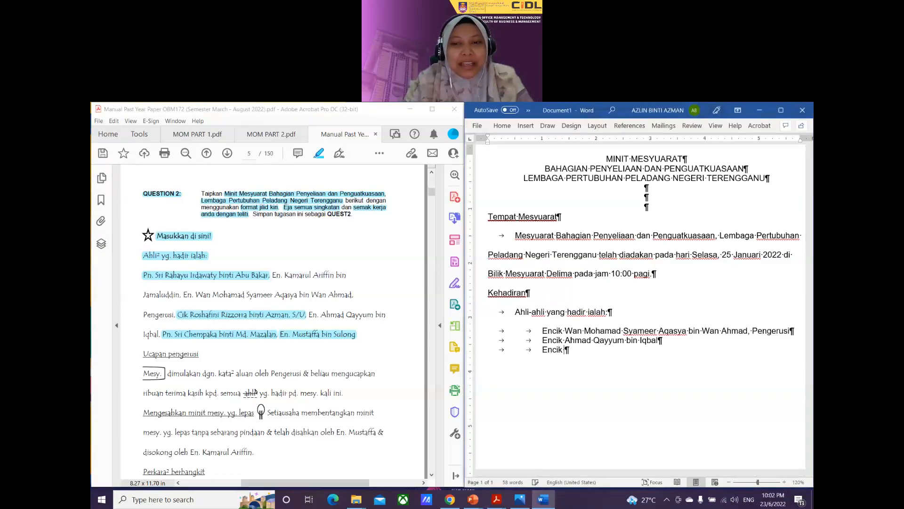
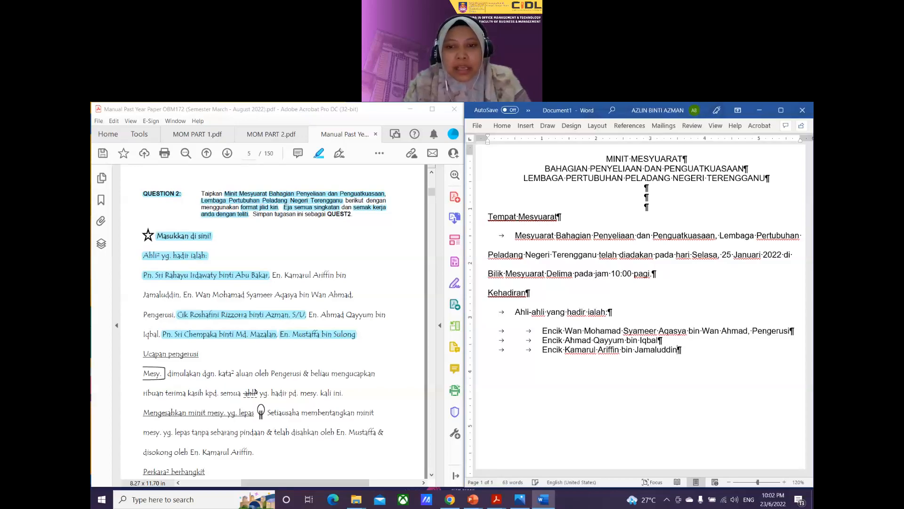
key(Return)
key(Tab)
key(Tab)
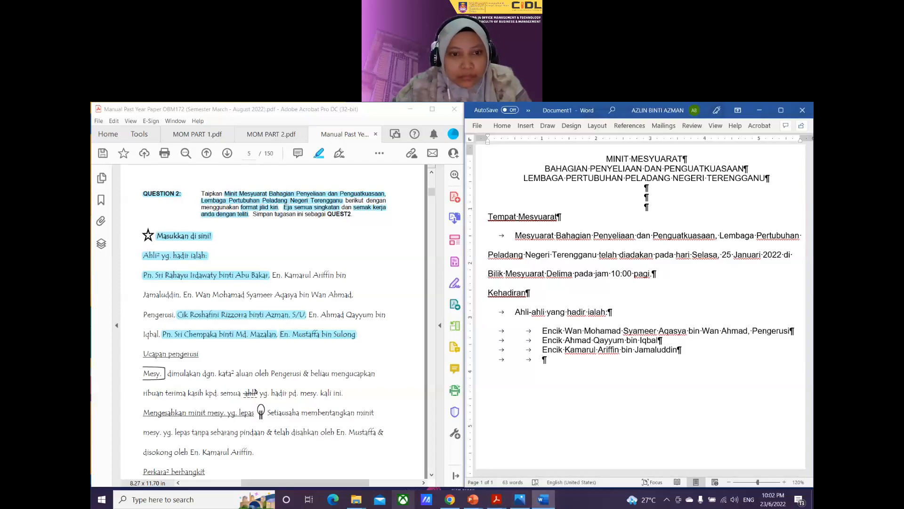
Step: Clear the fourth attendee's PDF highlight and complete their name on the tabbed line
click(318, 334)
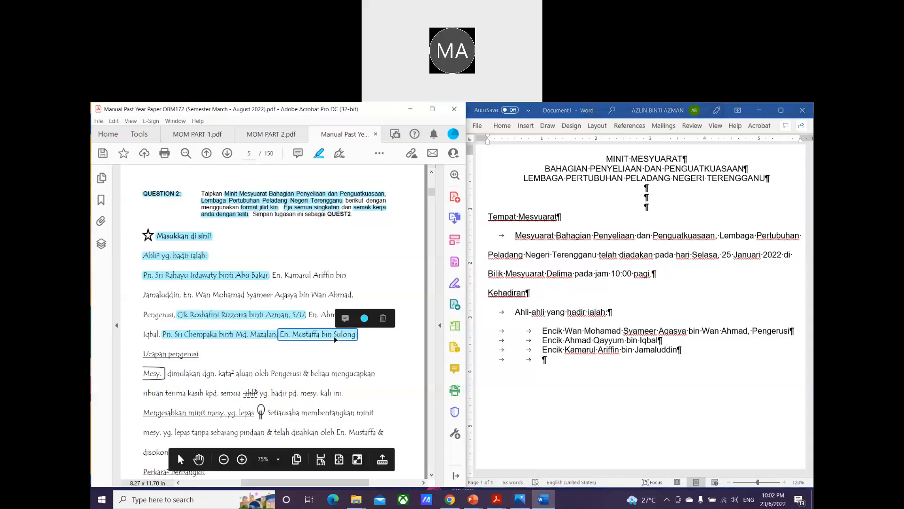
click(383, 318)
click(573, 359)
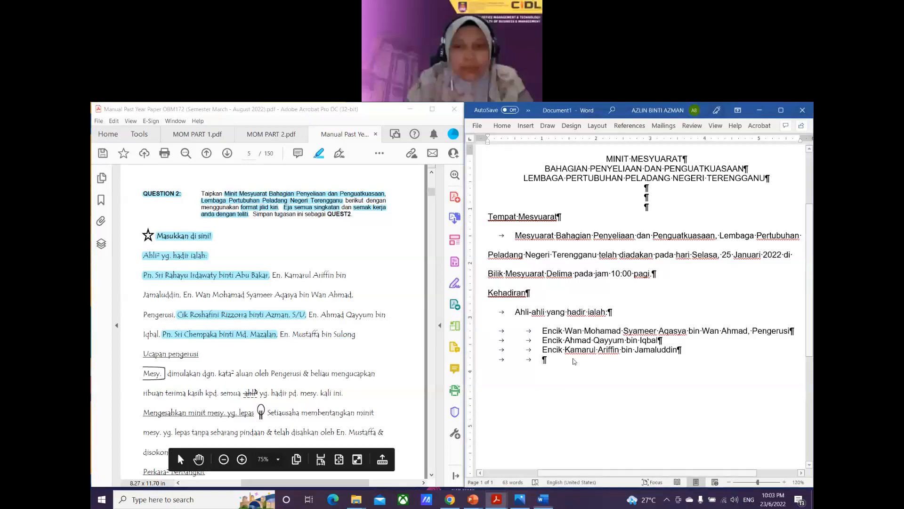
text(c)
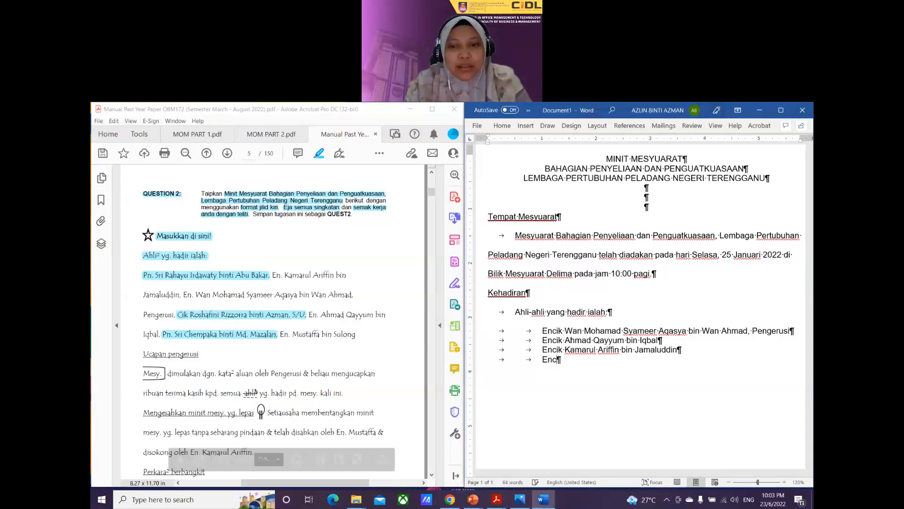
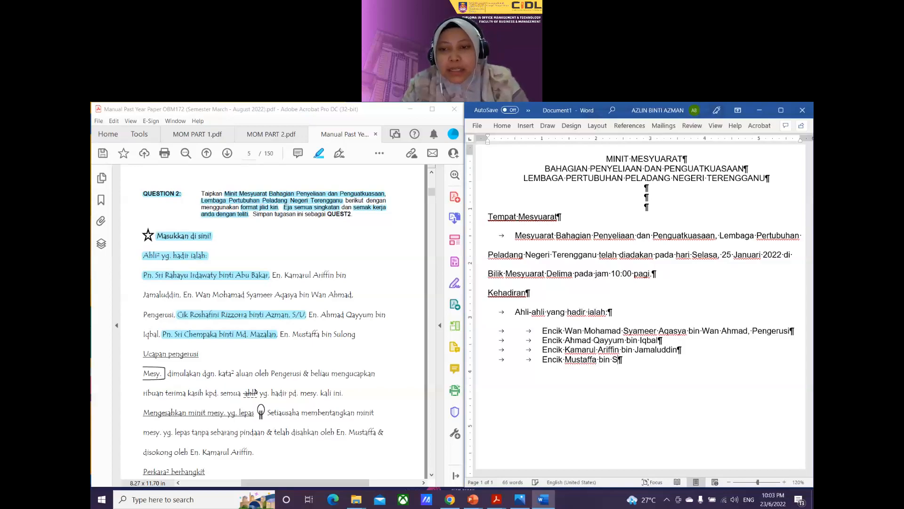
key(Return)
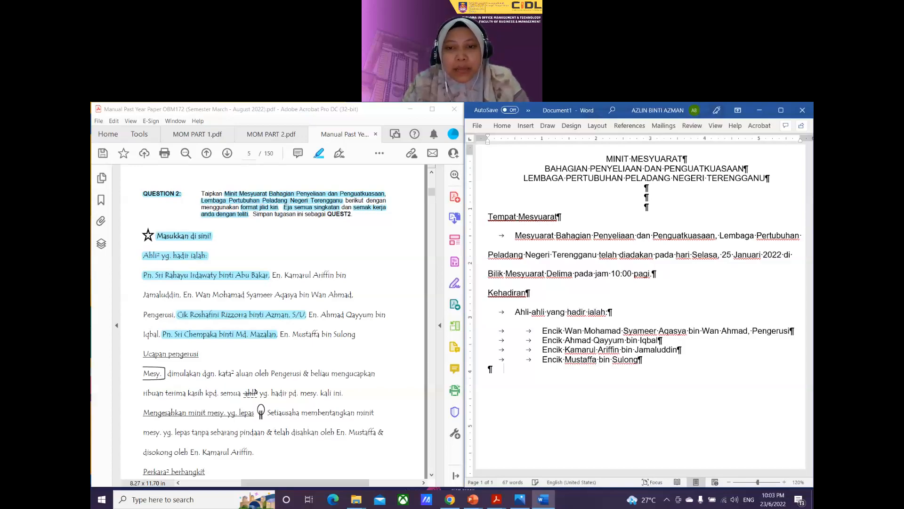
key(Tab)
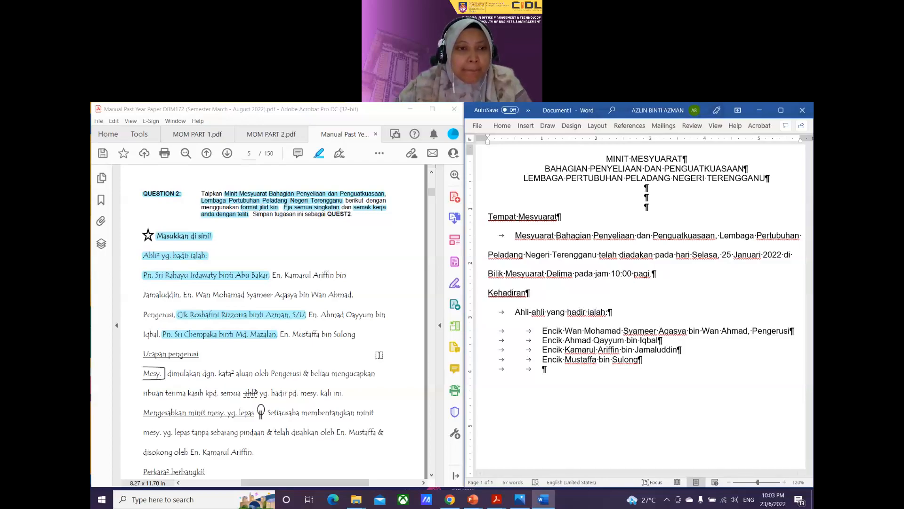
Step: Clear the fifth attendee's PDF highlight and add their full name with a new indented line
click(244, 334)
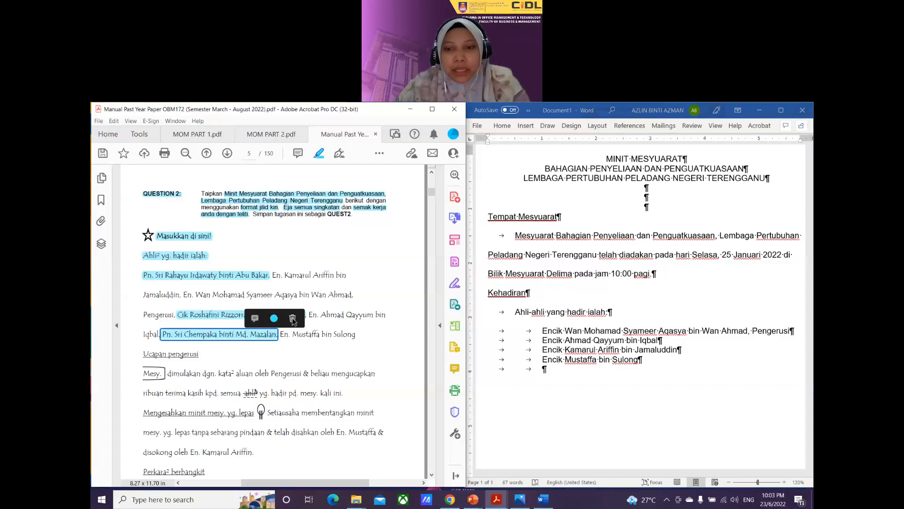
click(293, 320)
click(553, 372)
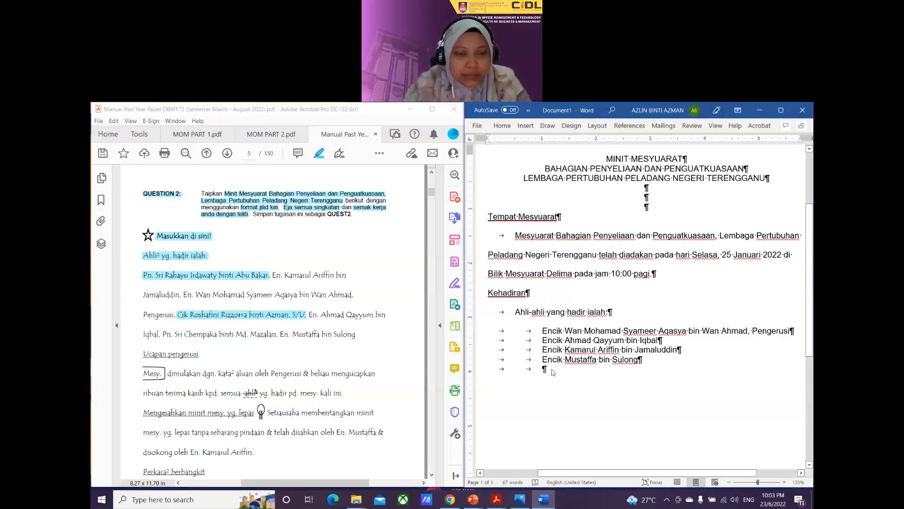
text(Puan )
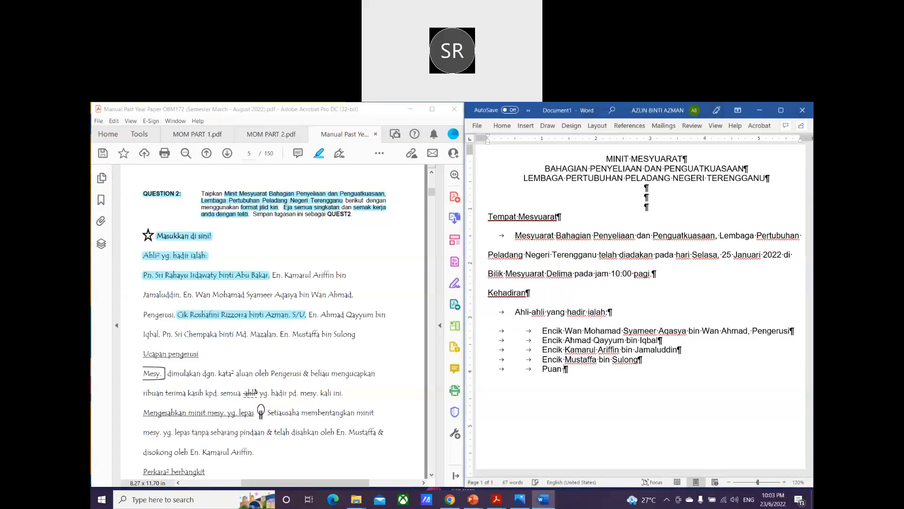
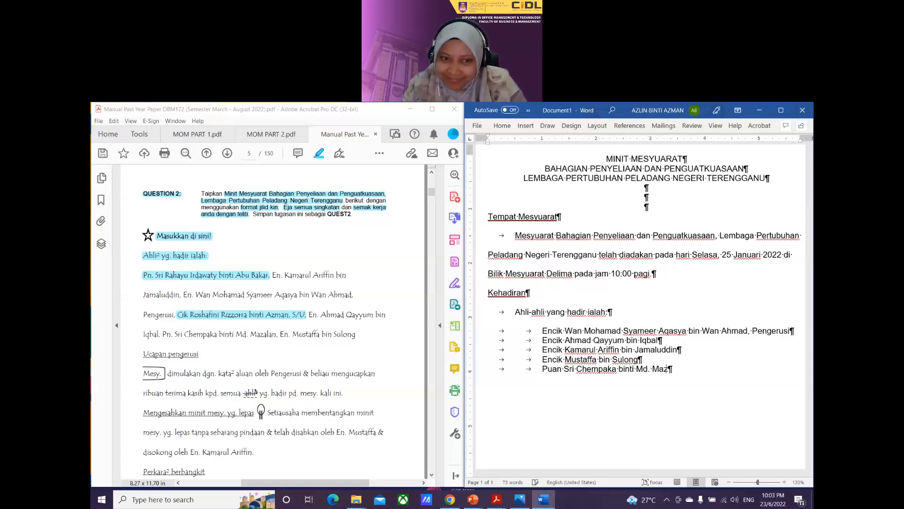
key(Return)
key(Tab)
key(Tab)
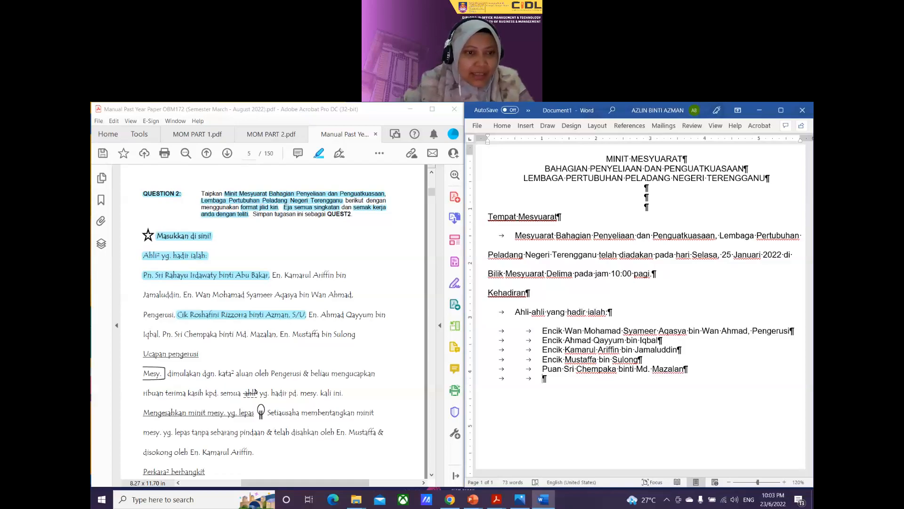
Step: Remove the highlight from the next attendee's name in the PDF to mark it done
click(257, 278)
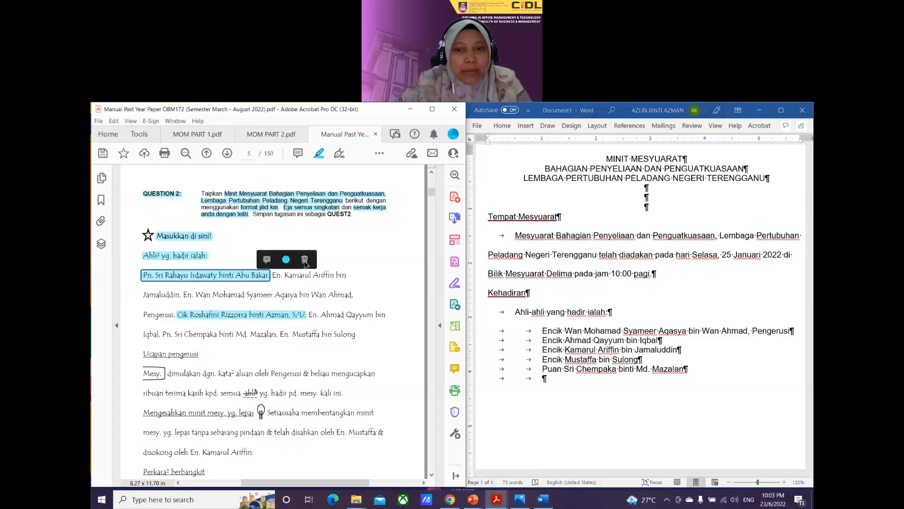
click(304, 259)
click(473, 329)
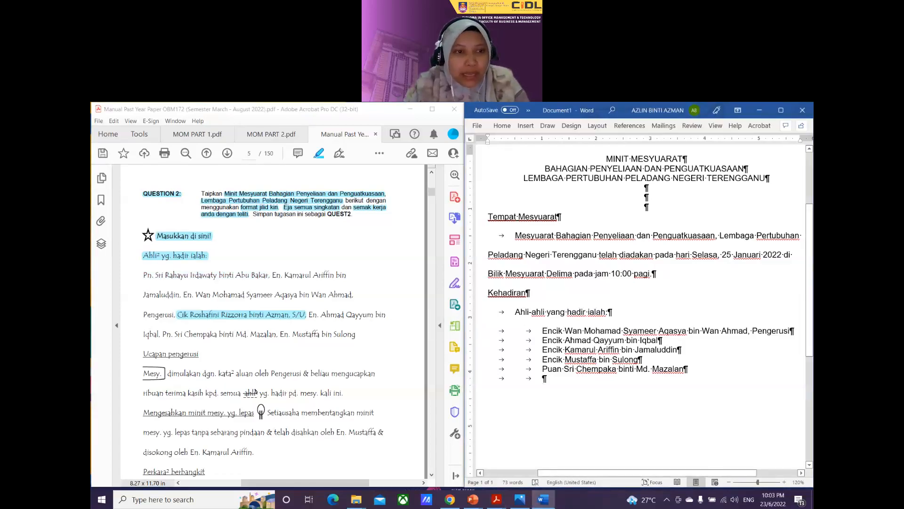
Step: Type the sixth attendee's full name, then start a new tab-indented line
text(Puan )
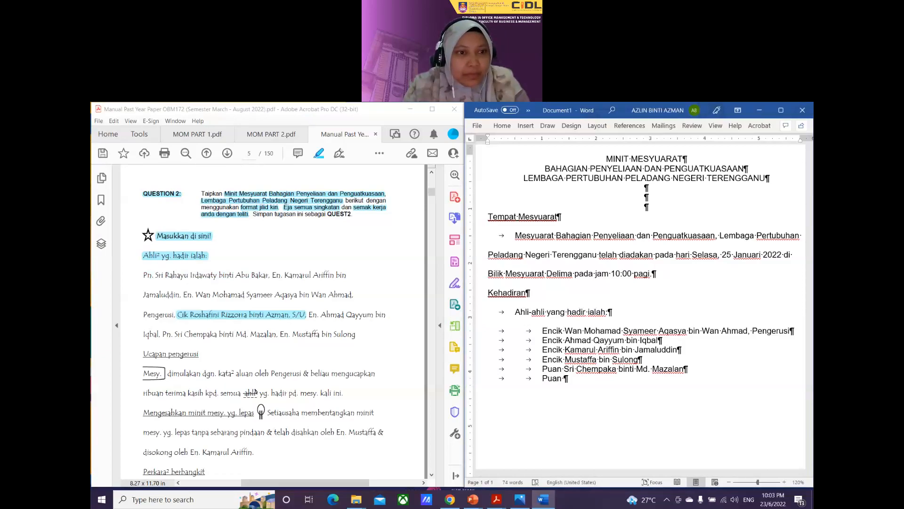
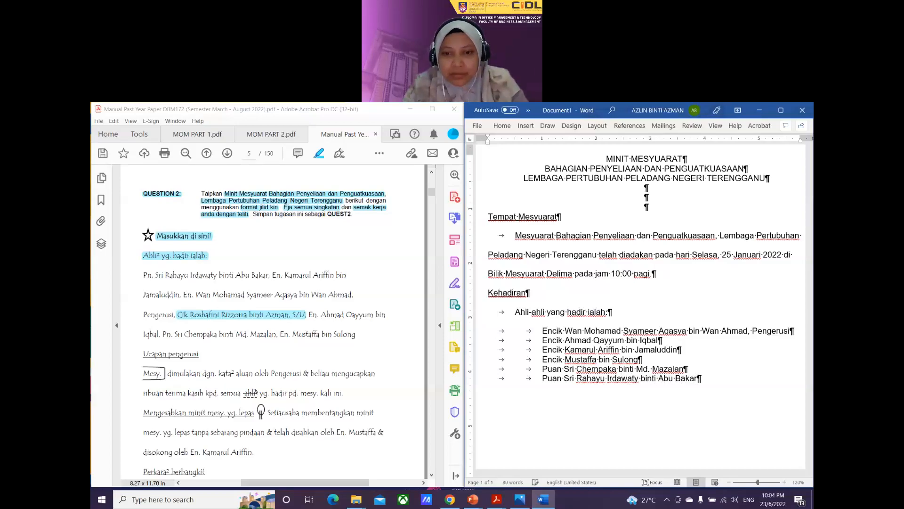
key(Return)
key(Tab)
key(Tab)
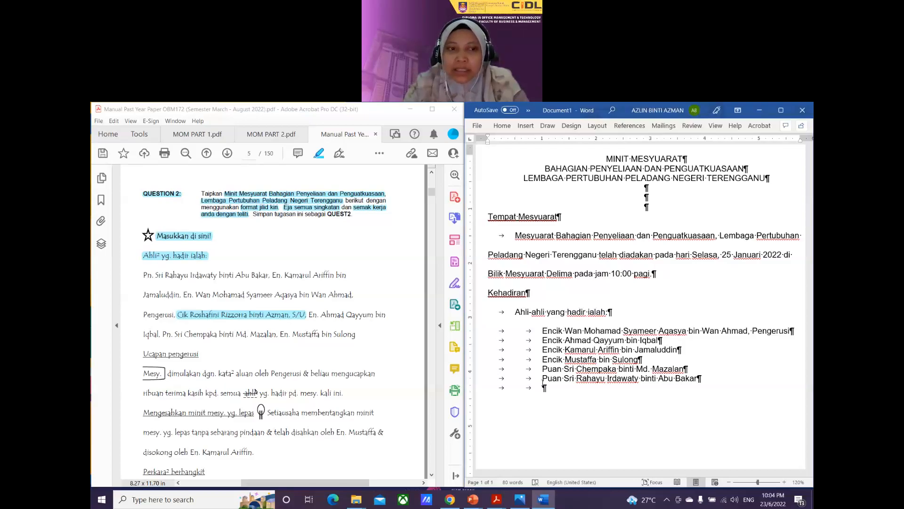
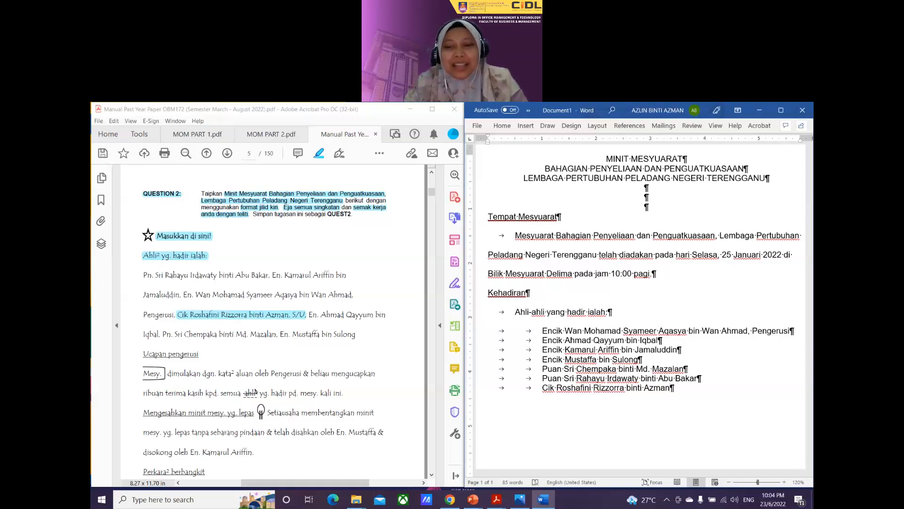
Step: Add the secretary's full name followed by ', Setiausaha', fixing typos, then add an empty paragraph below
text(, )
text(Setikau)
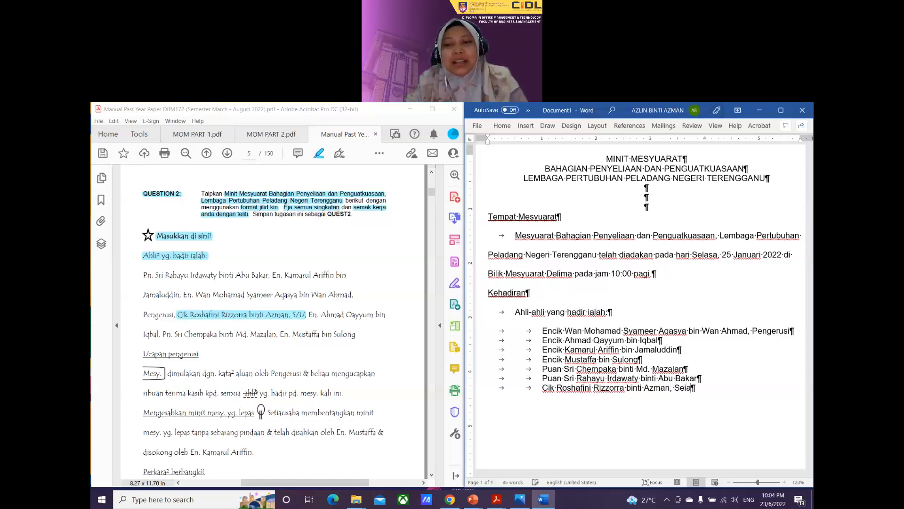
key(BackSpace)
key(BackSpace)
key(BackSpace)
key(BackSpace)
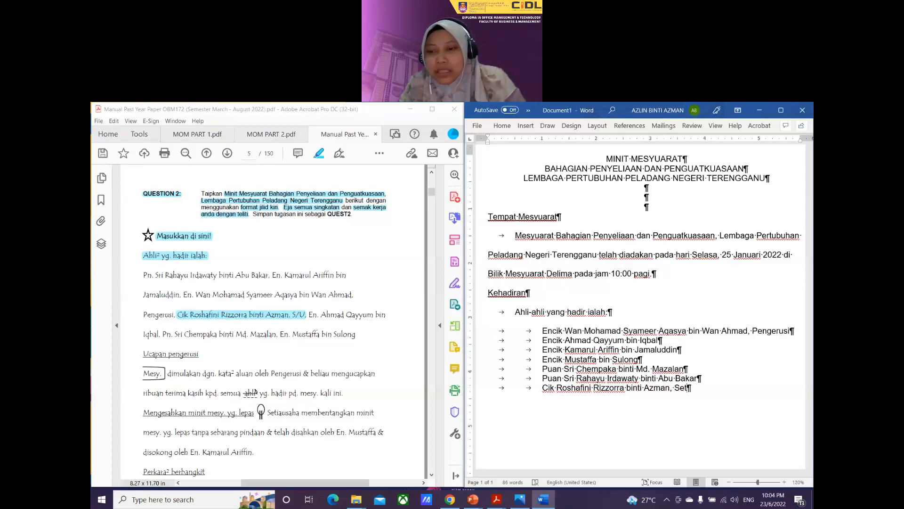
text(iausah)
key(BackSpace)
key(BackSpace)
key(BackSpace)
key(BackSpace)
key(BackSpace)
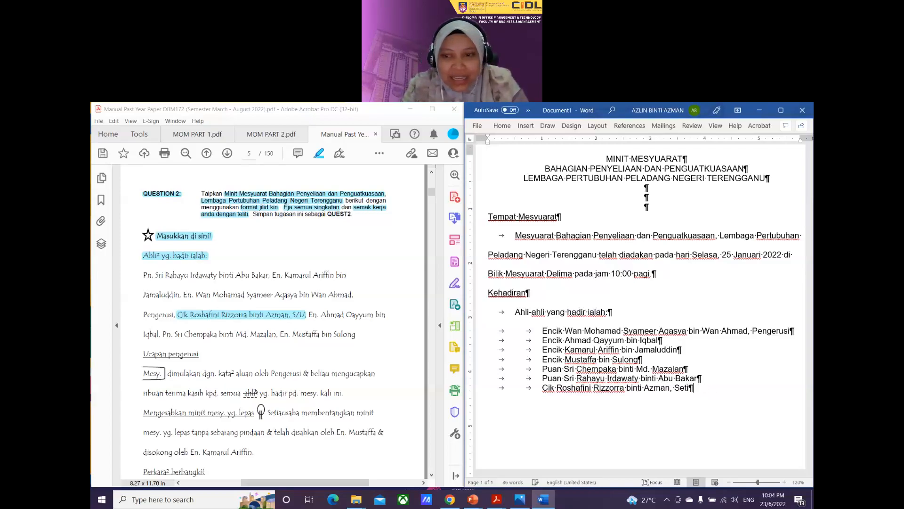
text(ausaha)
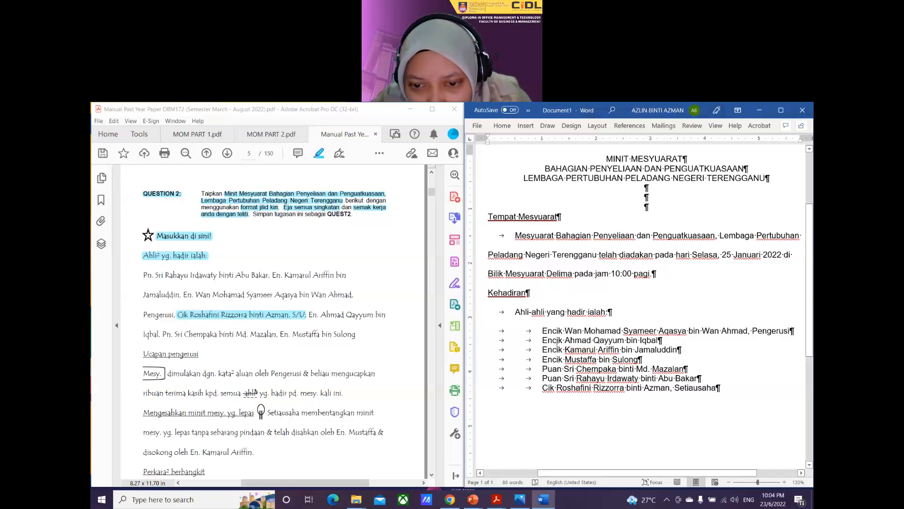
click(717, 389)
key(Return)
key(Return)
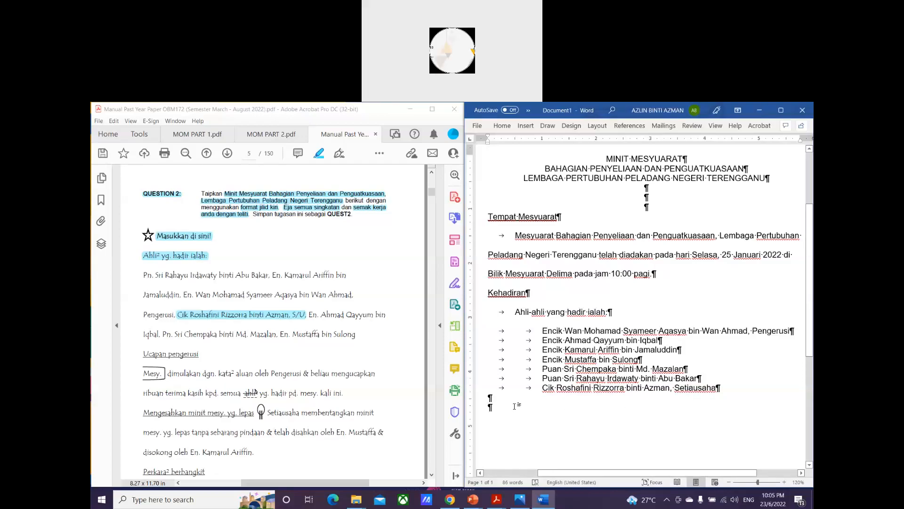
click(724, 388)
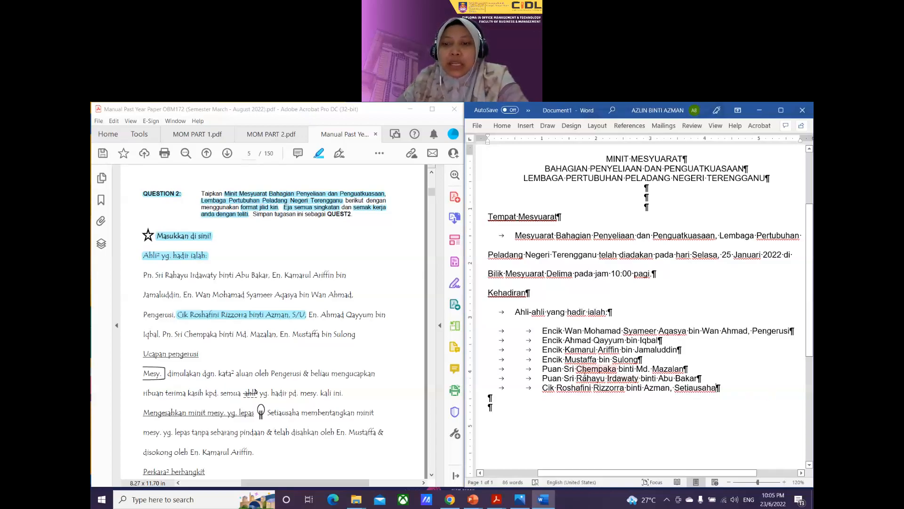
scroll(722, 361, down, 1)
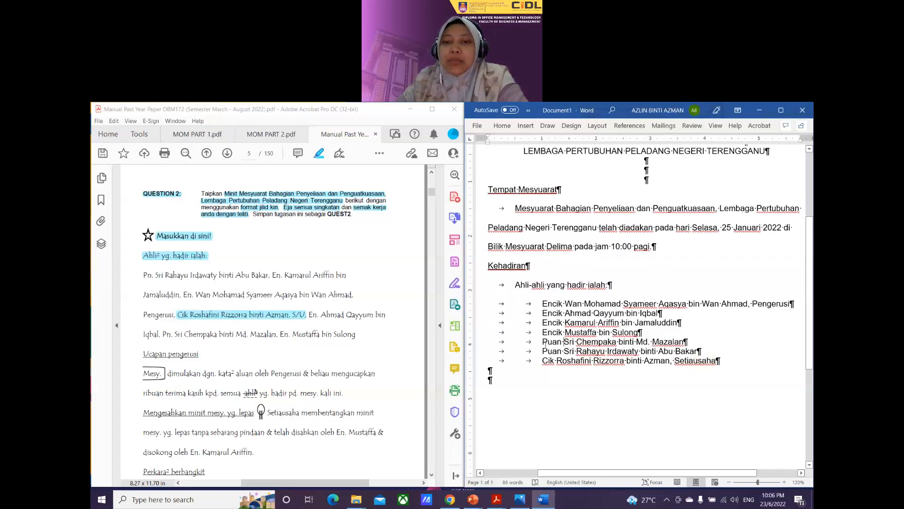
drag(542, 341, 575, 341)
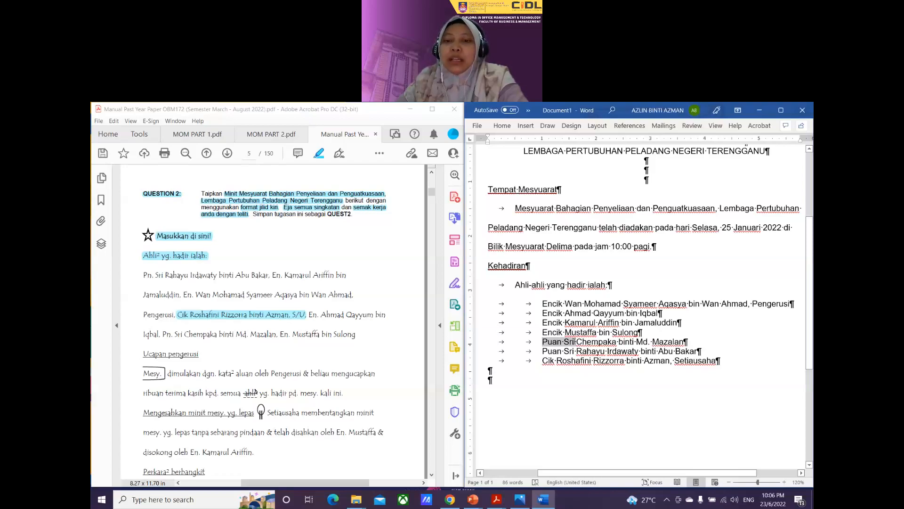
drag(575, 342, 618, 342)
click(624, 377)
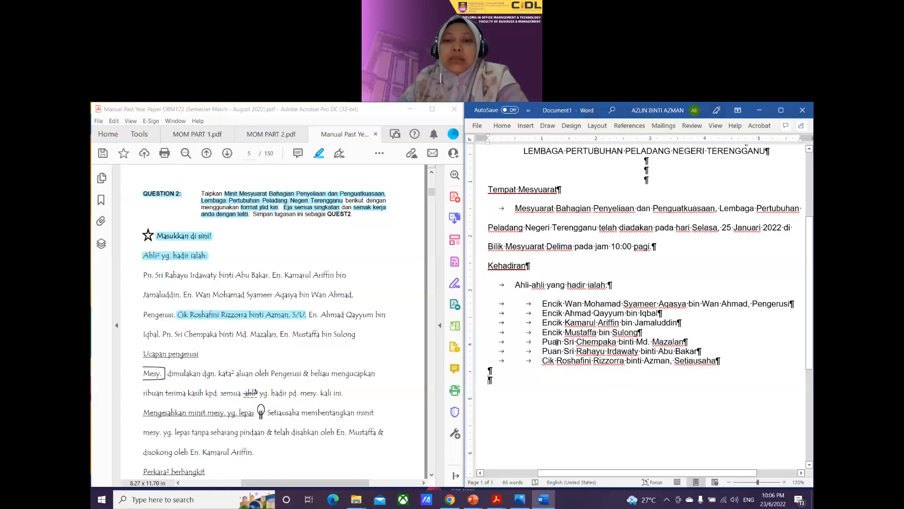
drag(565, 341, 641, 351)
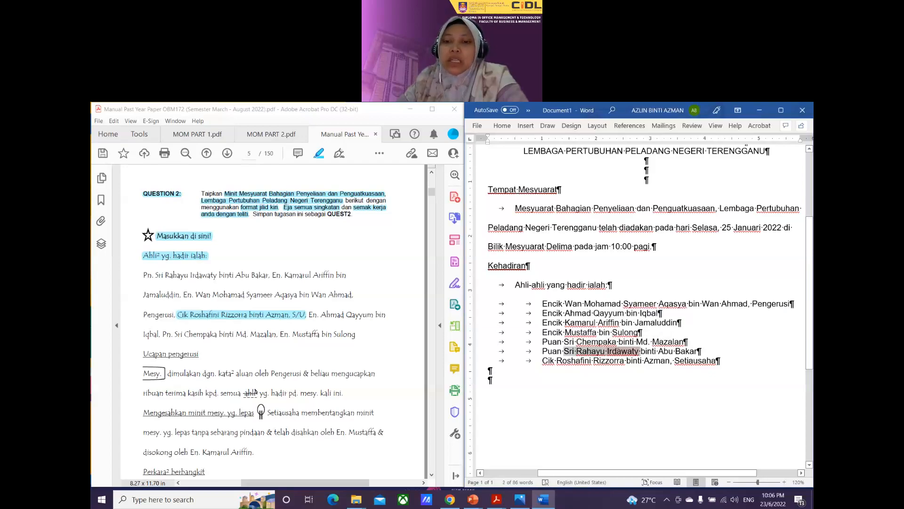
click(602, 387)
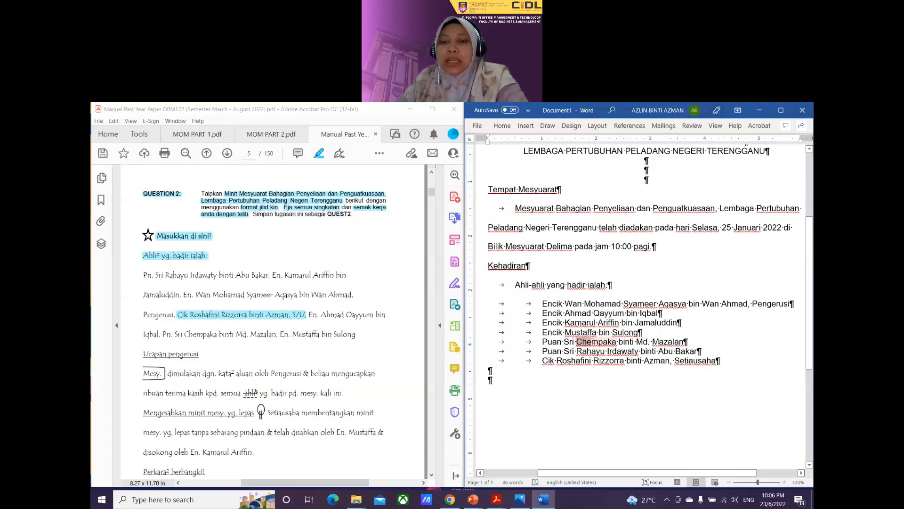
Step: Move the attendee's line into third place and re-indent the following attendee onto its own line
double_click(674, 341)
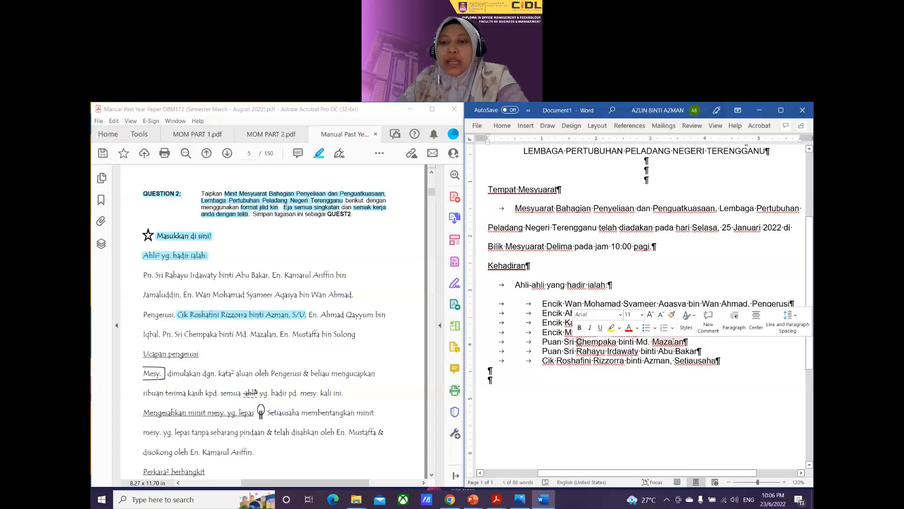
click(684, 341)
drag(684, 341, 543, 323)
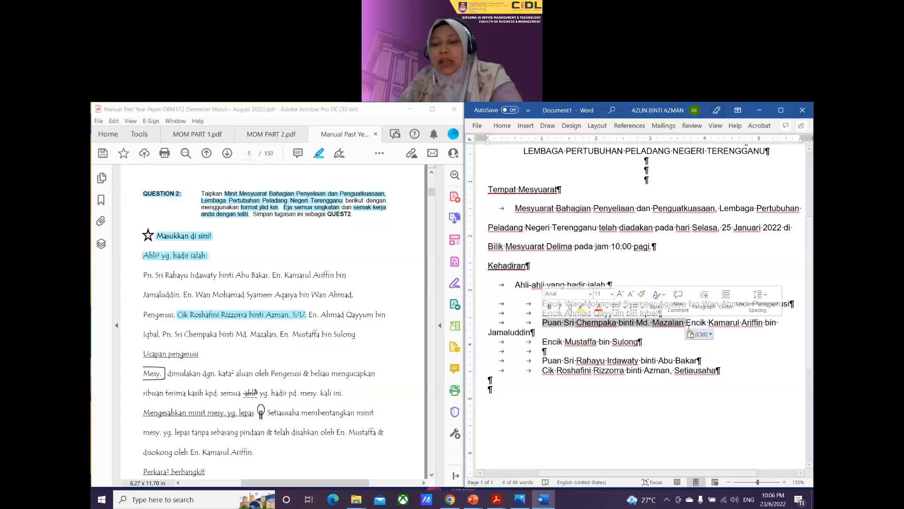
key(Return)
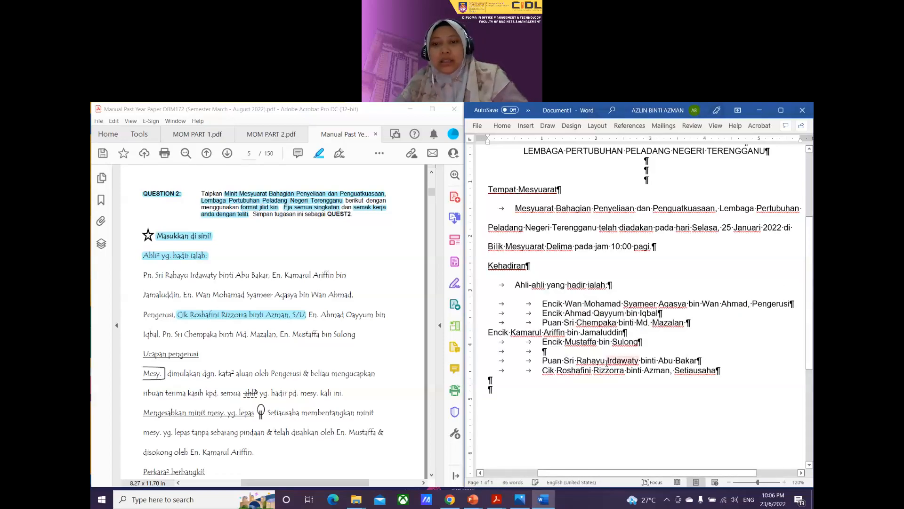
key(Tab)
key(Tab)
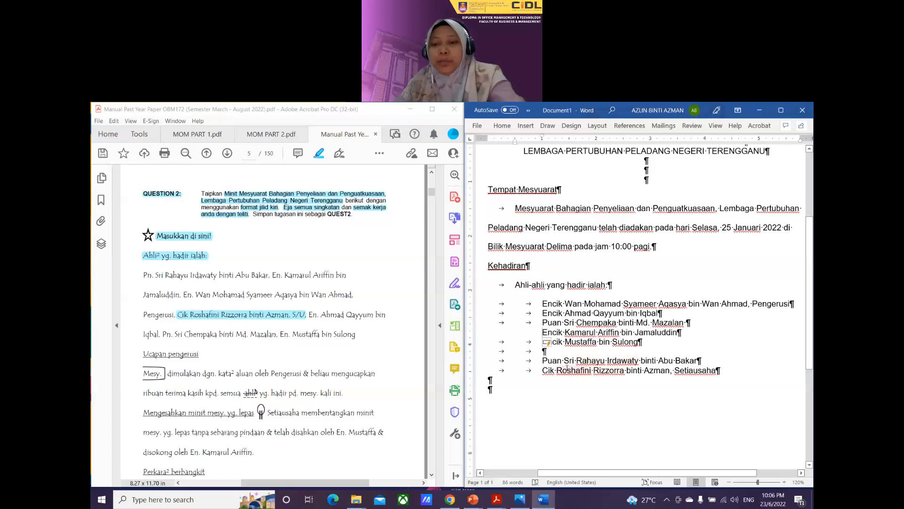
Step: Delete the leftover empty line and extra indentation so the seven-name list is continuous
click(558, 351)
key(Delete)
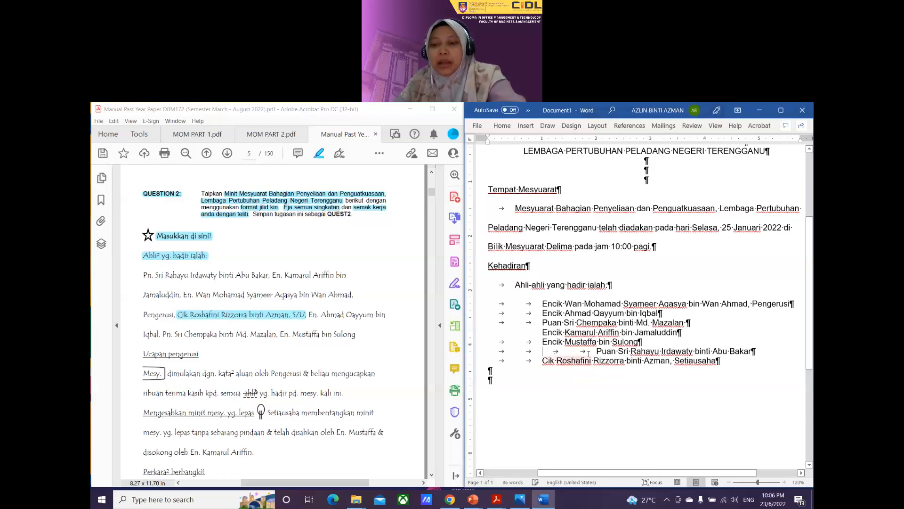
key(Delete)
key(Delete)
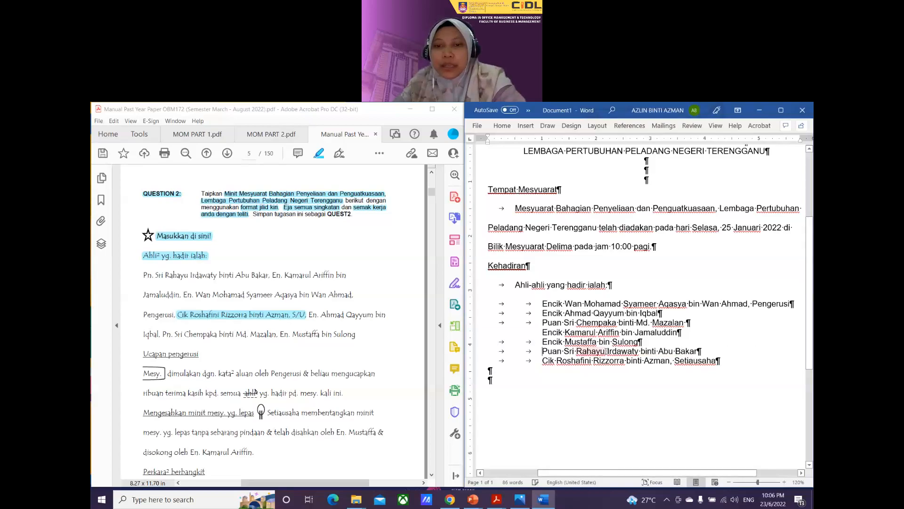
mouse_move(576, 323)
mouse_down()
mouse_move(569, 313)
mouse_move(581, 323)
mouse_up()
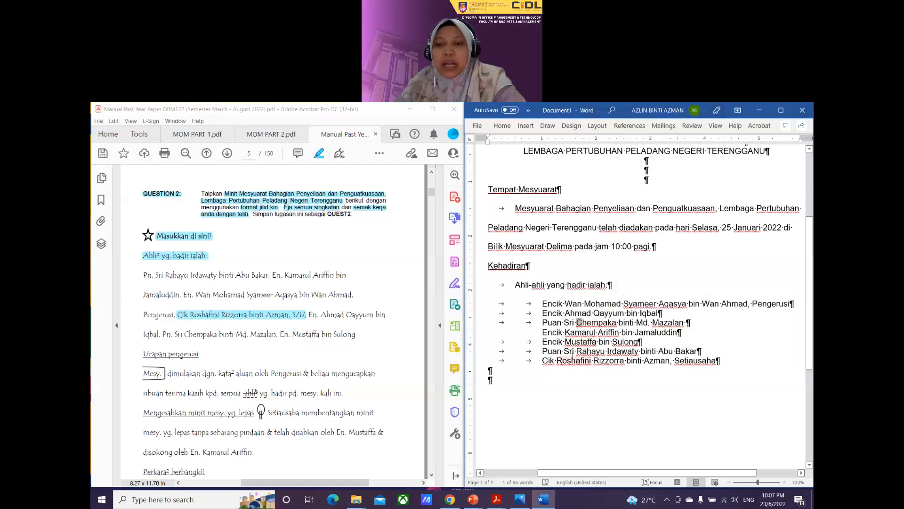
drag(576, 351, 581, 351)
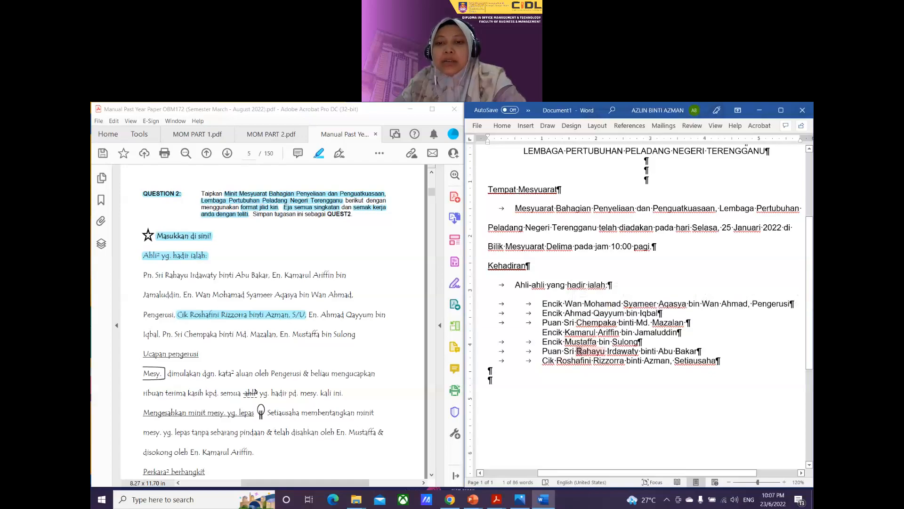
click(599, 380)
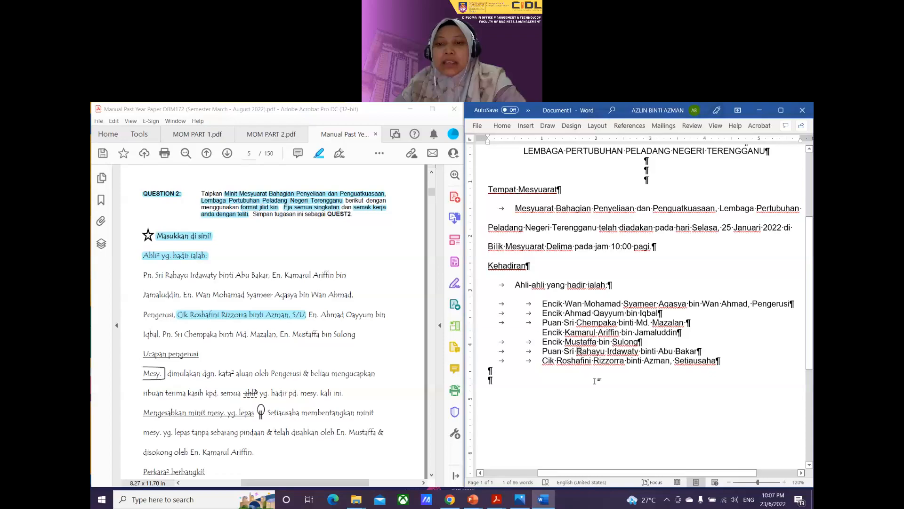
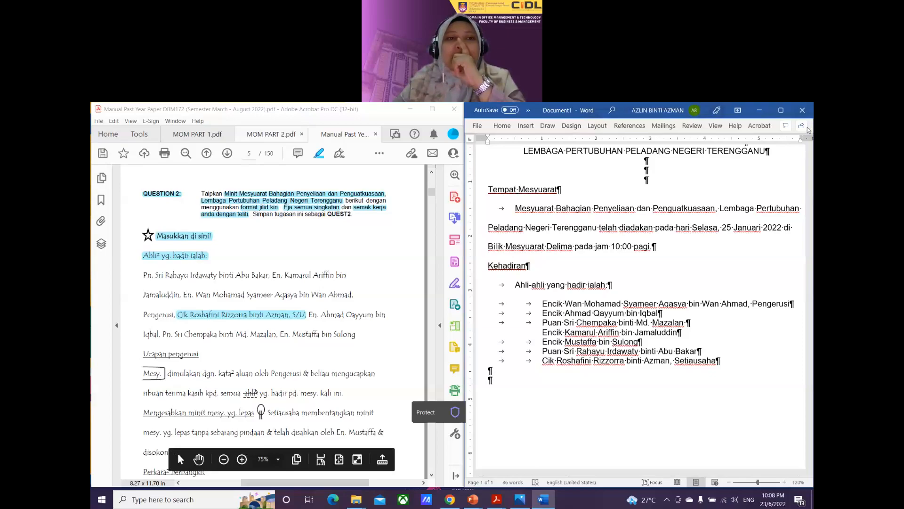
Step: Set the current paragraph's line spacing to Double, then put Word back beside the PDF
click(780, 111)
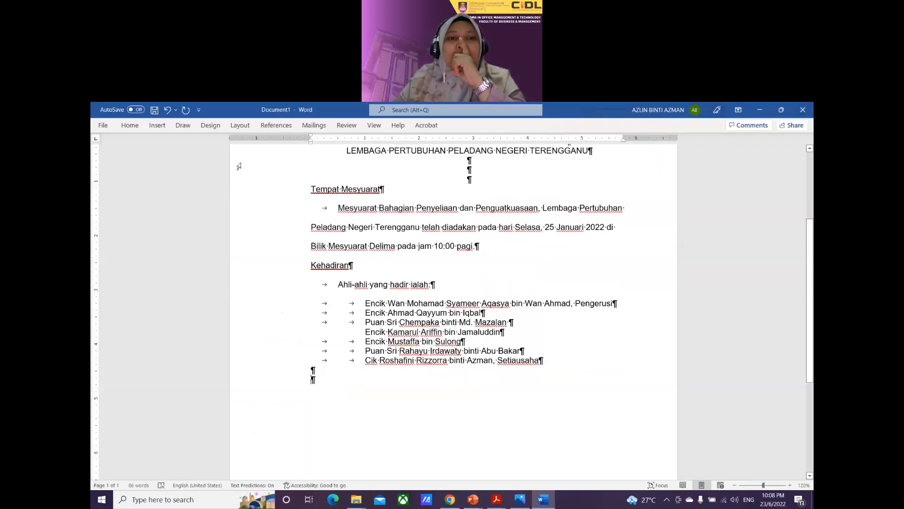
click(240, 125)
click(375, 173)
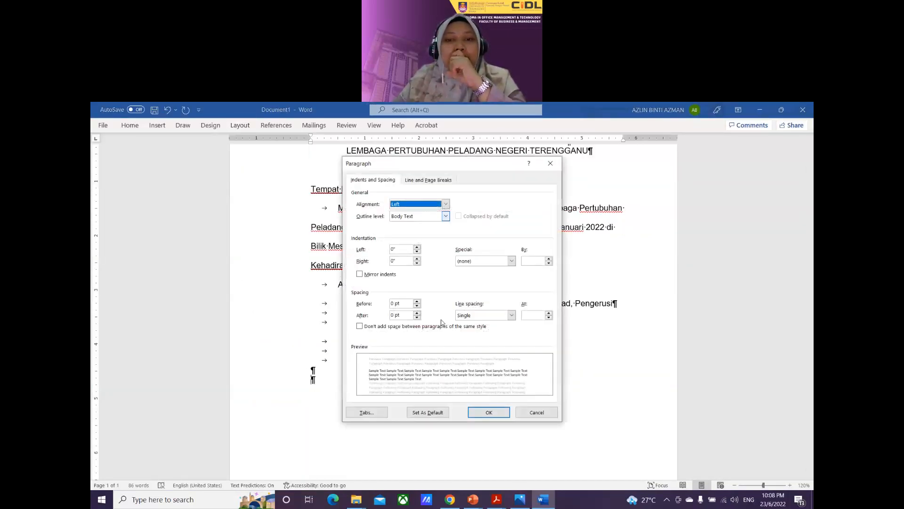
click(510, 315)
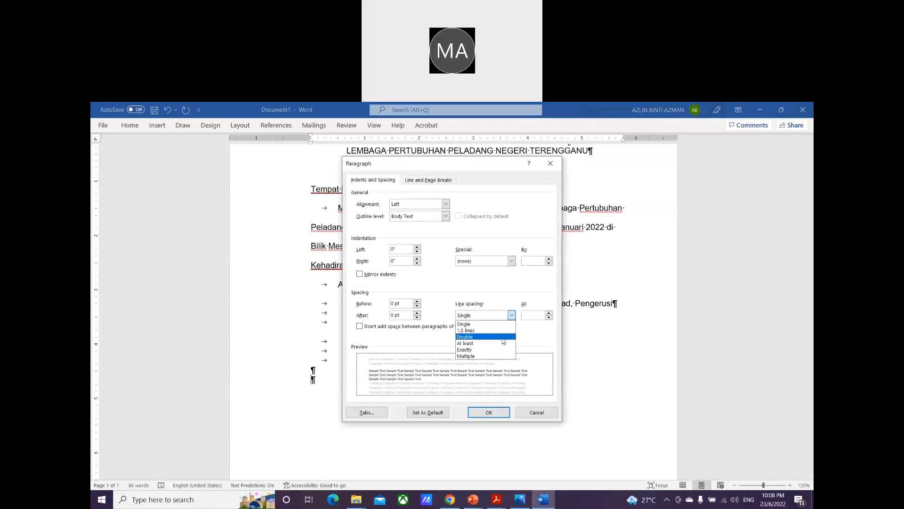
click(502, 337)
key(Return)
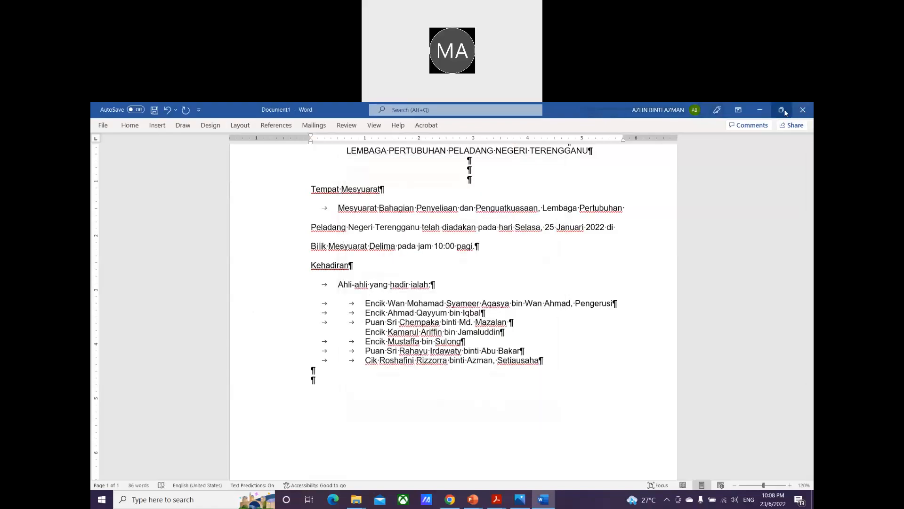
click(783, 111)
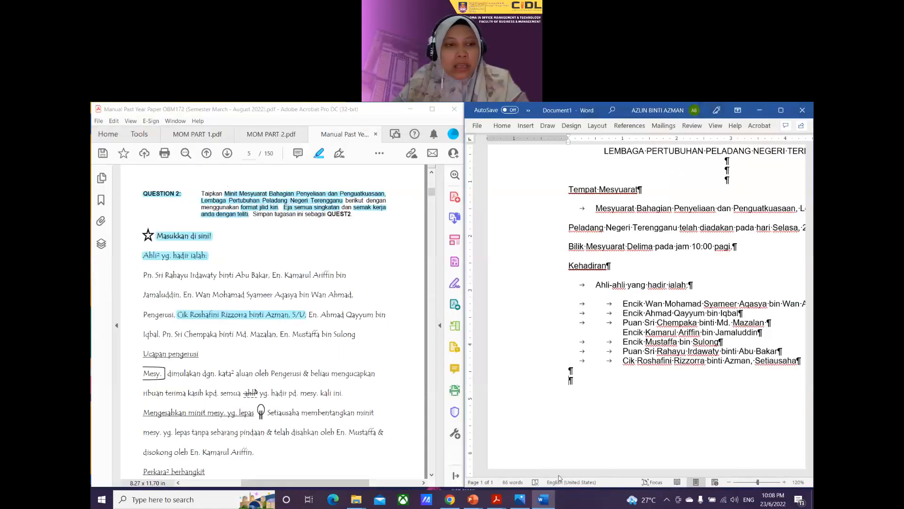
scroll(269, 311, down, 2)
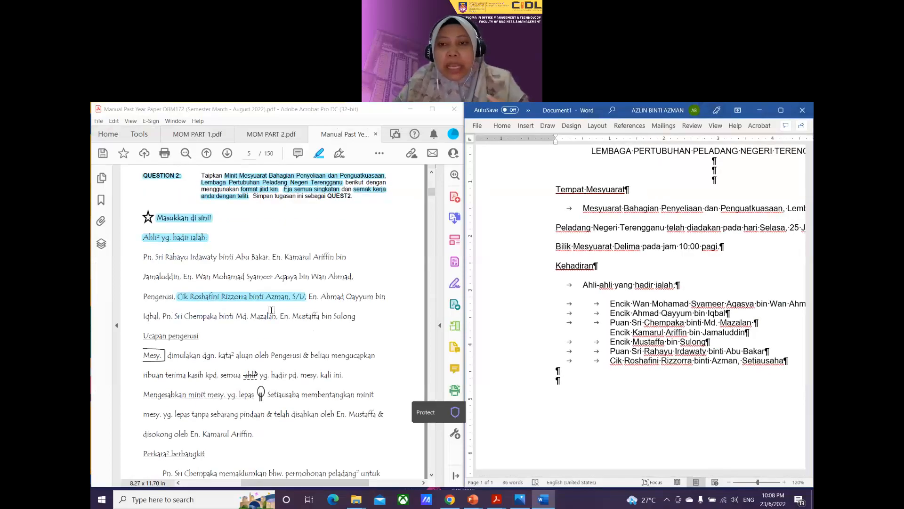
scroll(561, 299, up, 2)
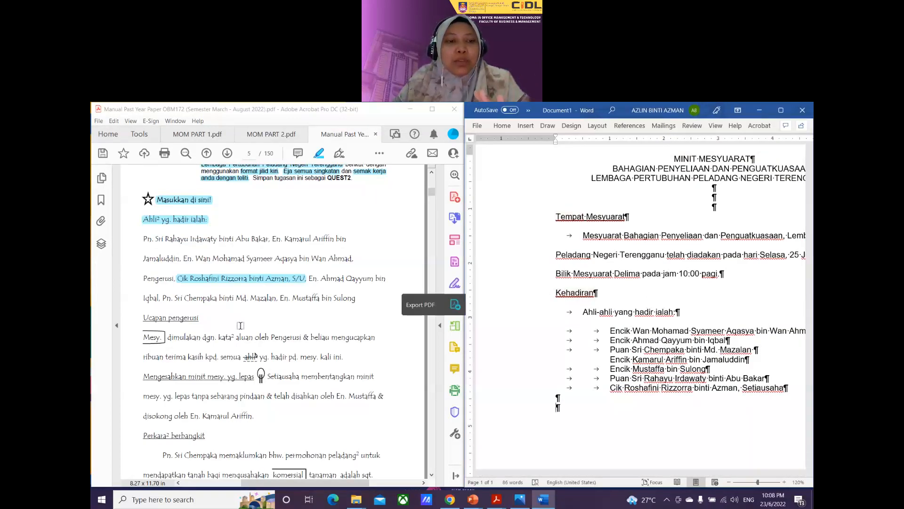
Step: Highlight the PDF headings 'Ucapan pengerusi' and 'Mengesahkan minit mesy. yg. lepas' in cyan
scroll(414, 301, down, 1)
drag(142, 300, 192, 304)
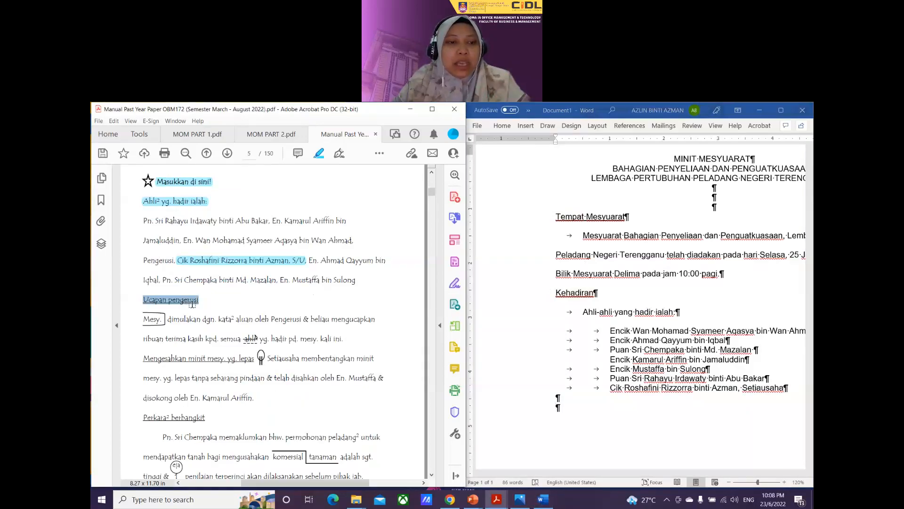
click(195, 304)
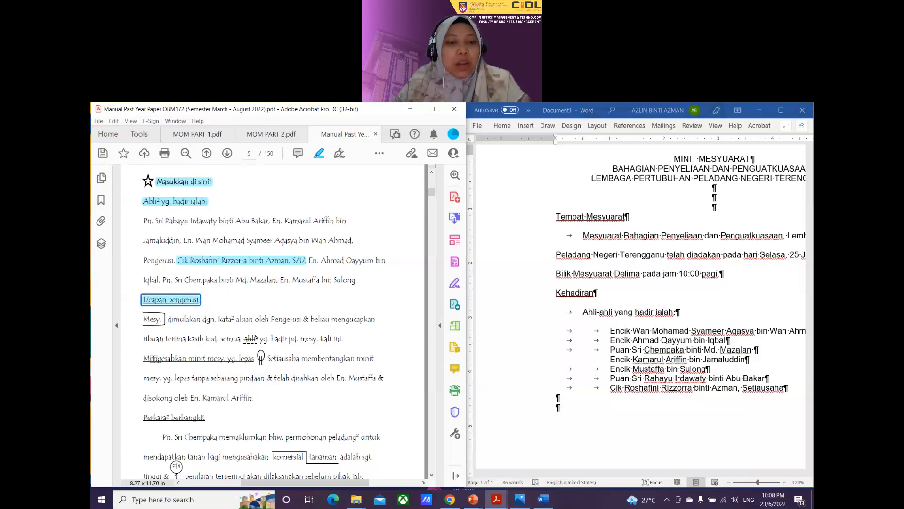
mouse_move(153, 359)
mouse_down()
mouse_move(254, 361)
mouse_move(245, 364)
mouse_up()
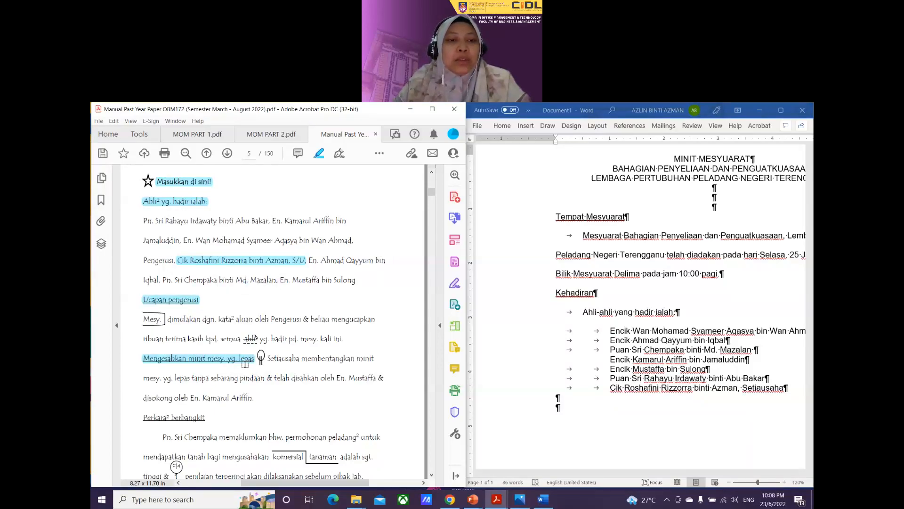
Step: Inspect the existing highlight on 'Ahli² yg. hadir ialah' and adjust highlighting nearby in the PDF
scroll(245, 364, down, 1)
scroll(245, 363, up, 1)
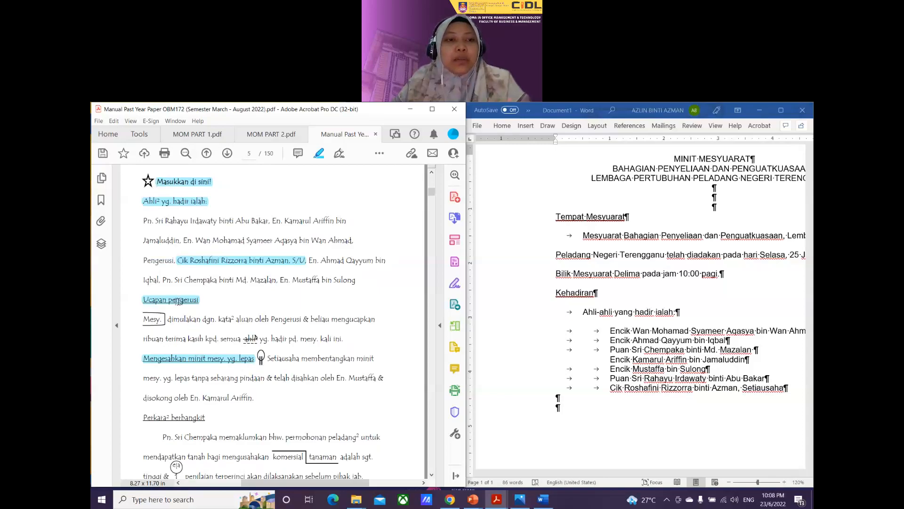
scroll(178, 301, up, 1)
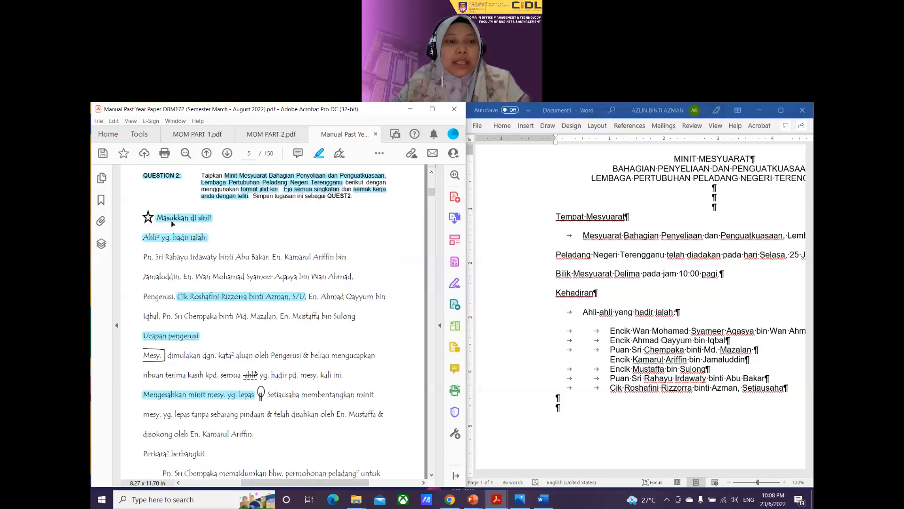
click(164, 239)
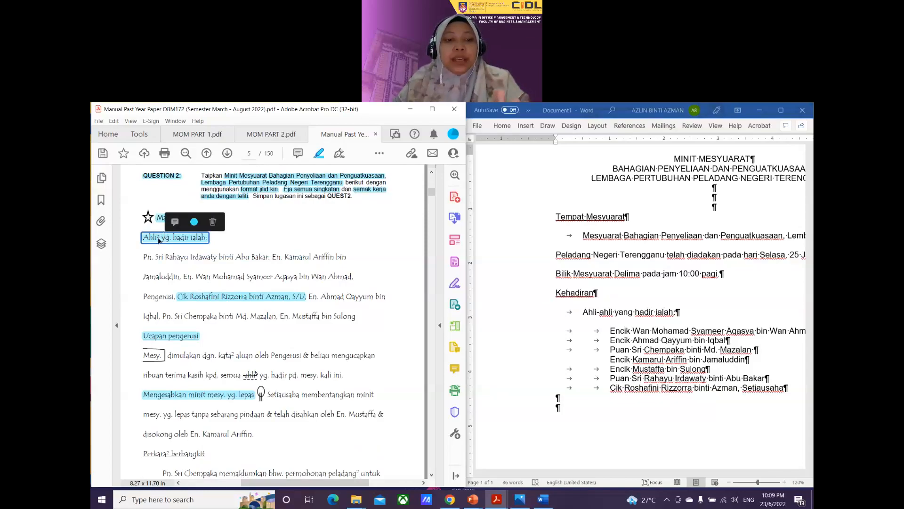
scroll(156, 254, down, 3)
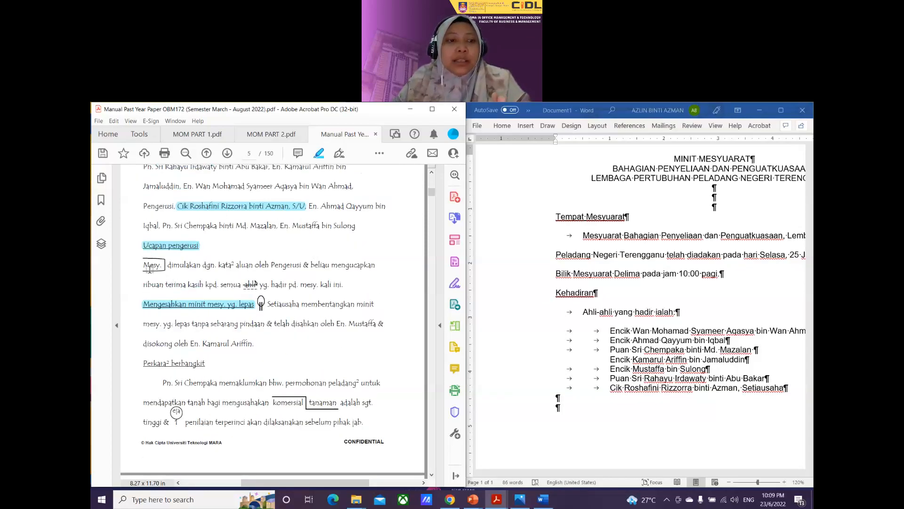
scroll(150, 269, up, 1)
drag(142, 282, 163, 282)
scroll(163, 283, up, 1)
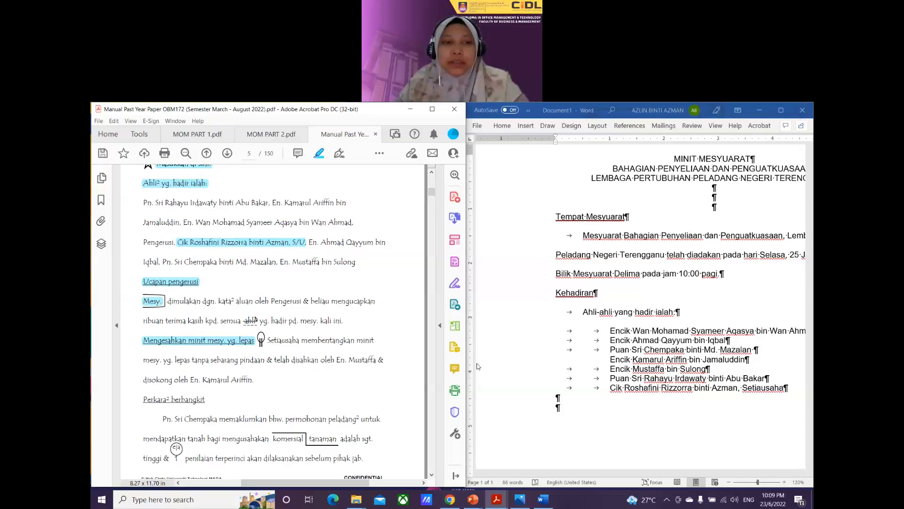
scroll(562, 377, down, 2)
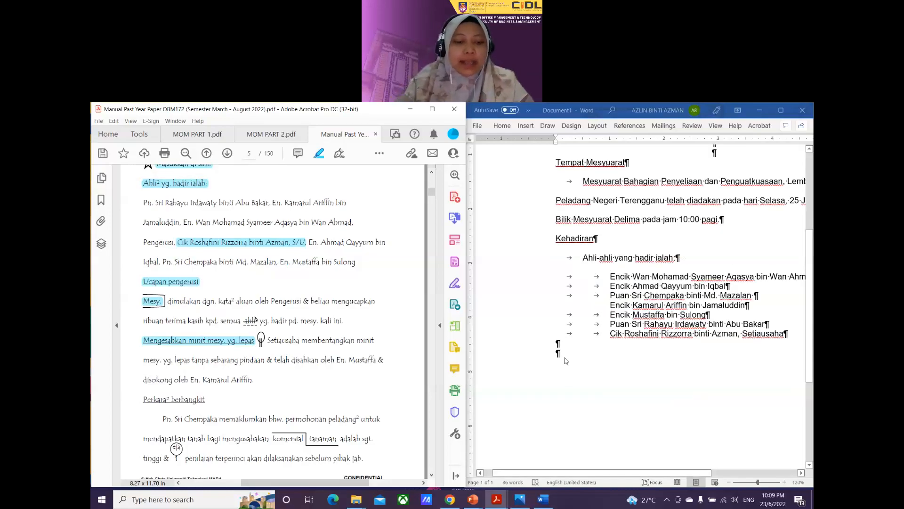
Step: Type the heading 'Ucapan Pengerusi' in the empty paragraph below the attendee list
click(564, 358)
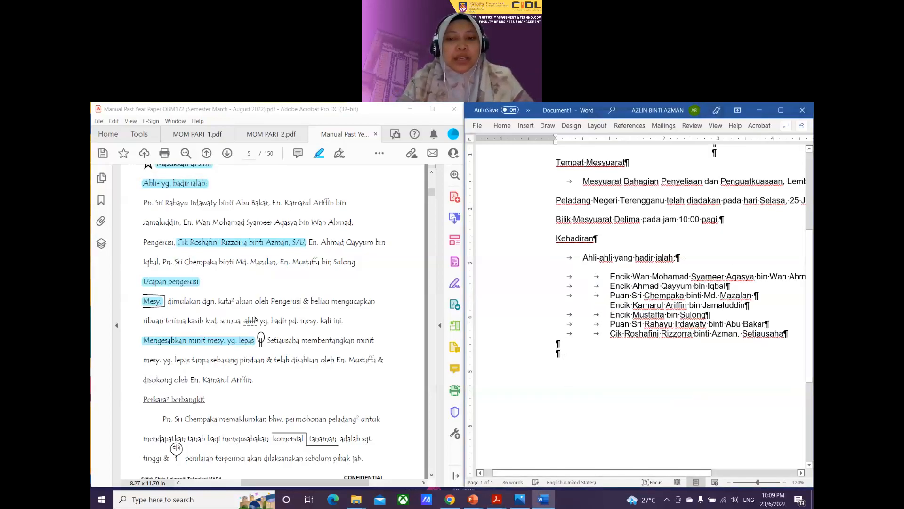
text(Ucapan )
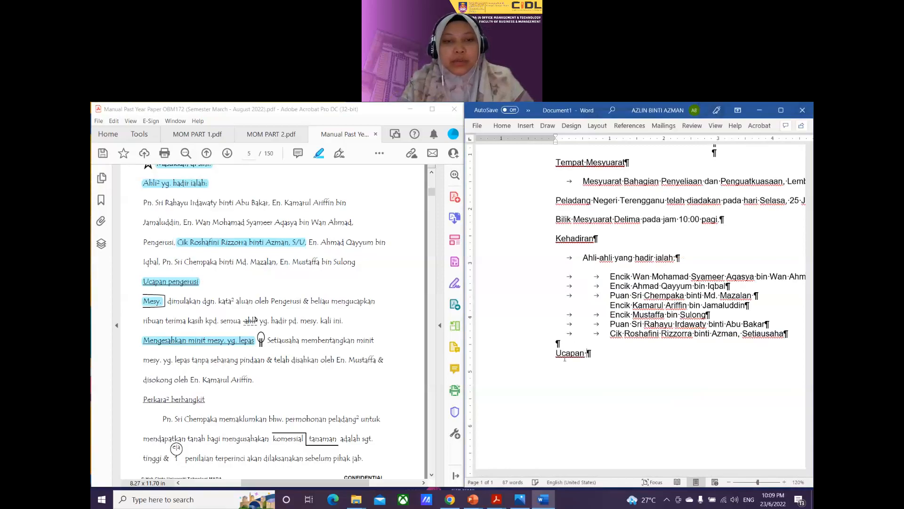
text(Pengerusi)
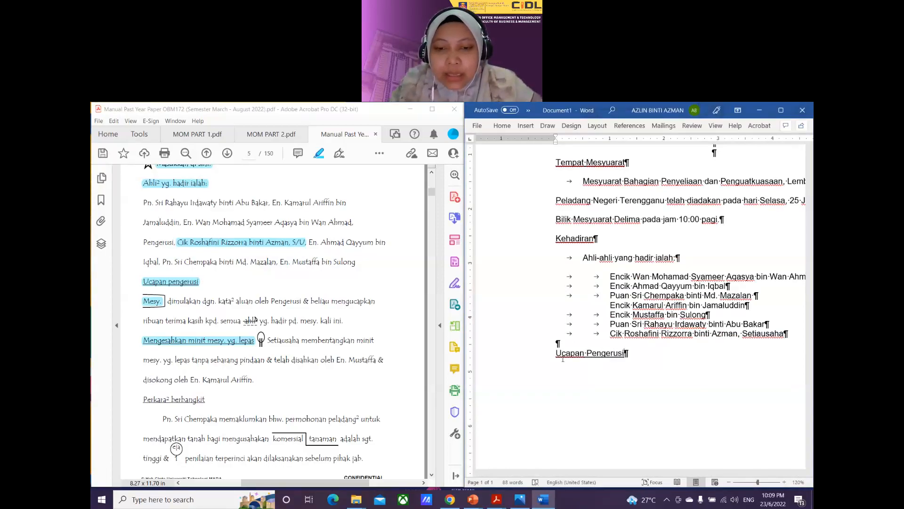
drag(529, 473, 558, 475)
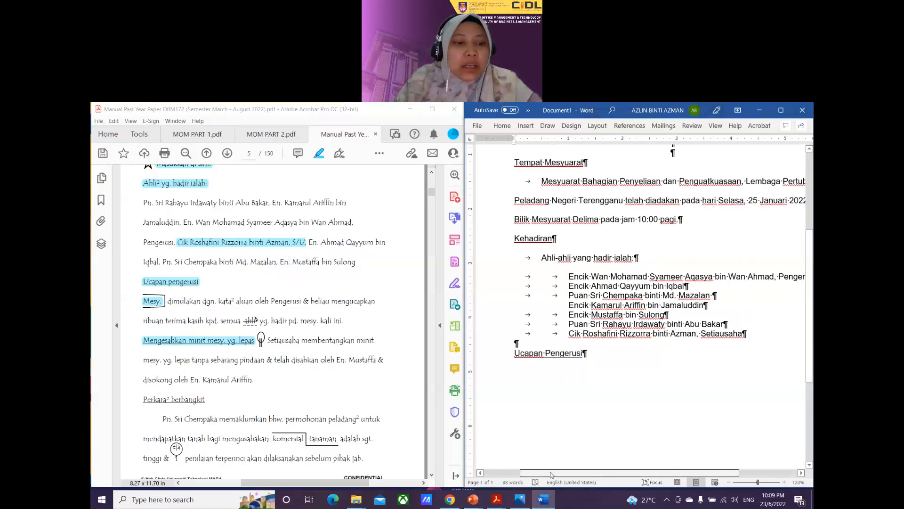
Step: Replace the PDF highlight on 'Ucapan pengerusi' with one covering part of 'pengerusi'
click(175, 287)
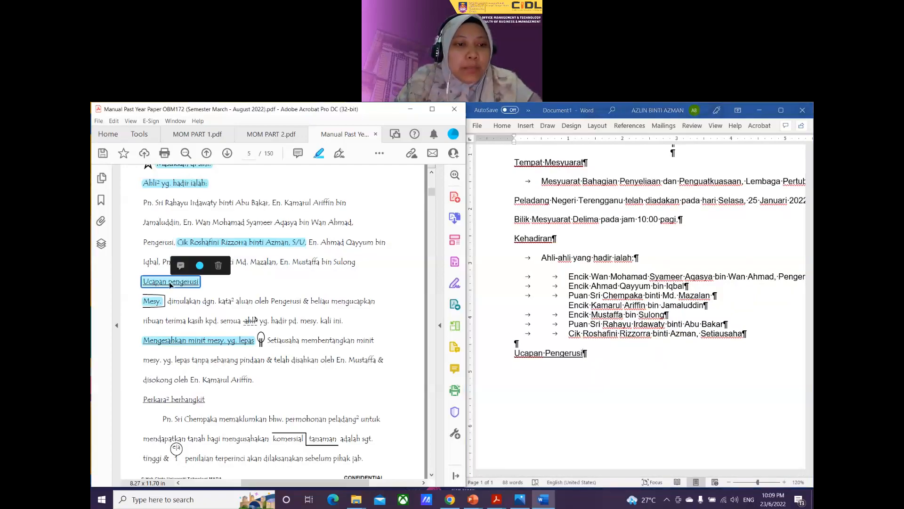
click(218, 264)
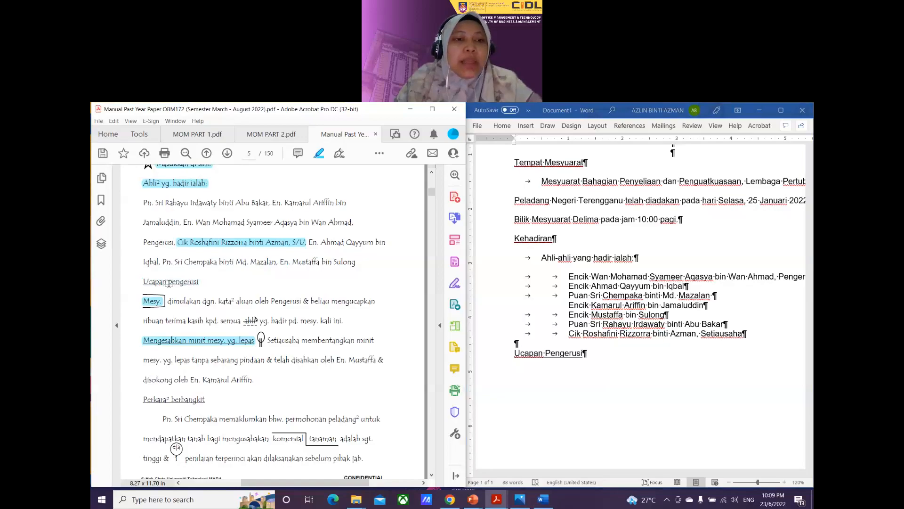
drag(168, 281, 181, 281)
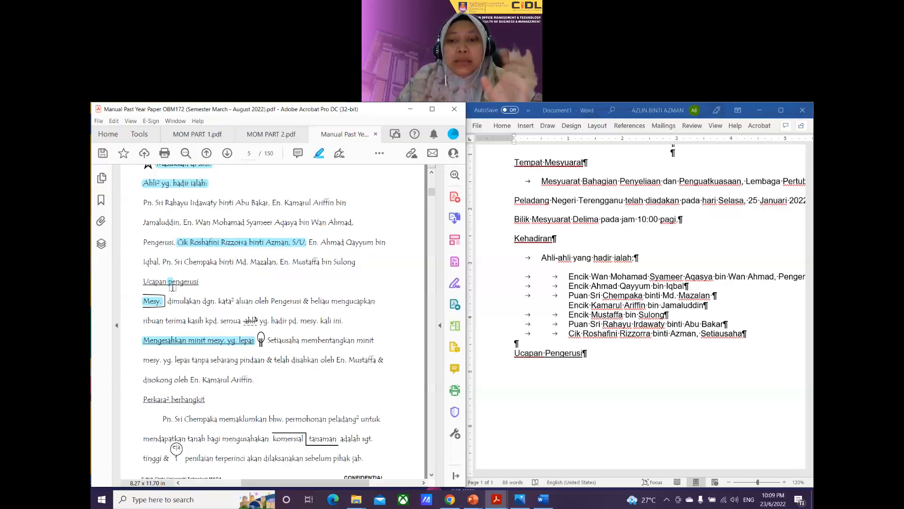
click(587, 357)
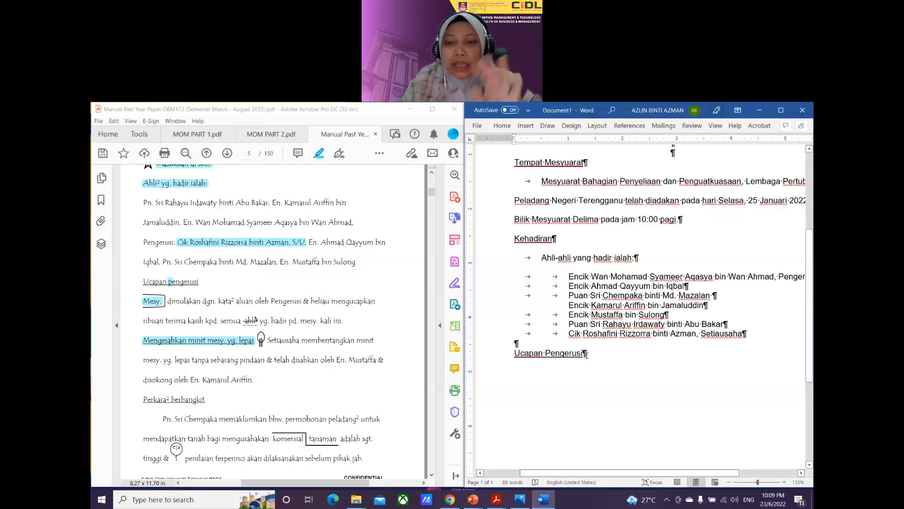
Step: Add an indented empty line below the Ucapan Pengerusi heading
key(Return)
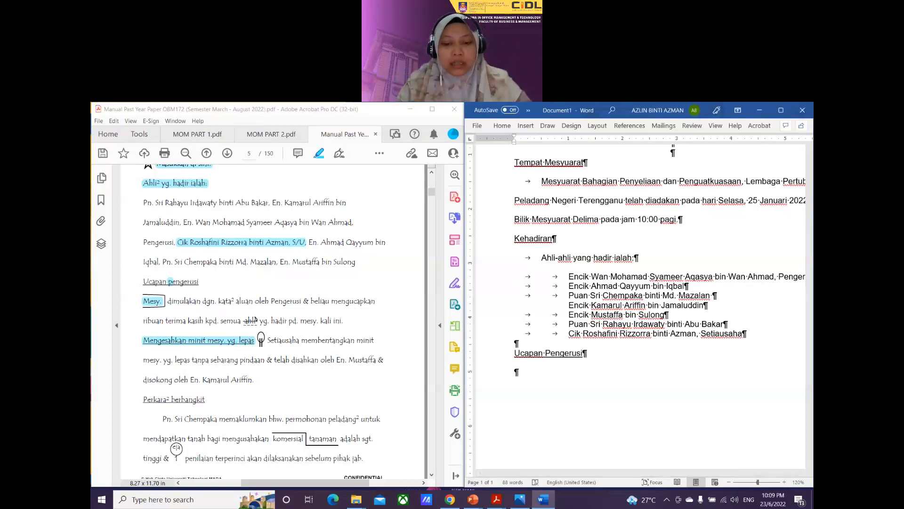
key(Tab)
key(BackSpace)
text(U)
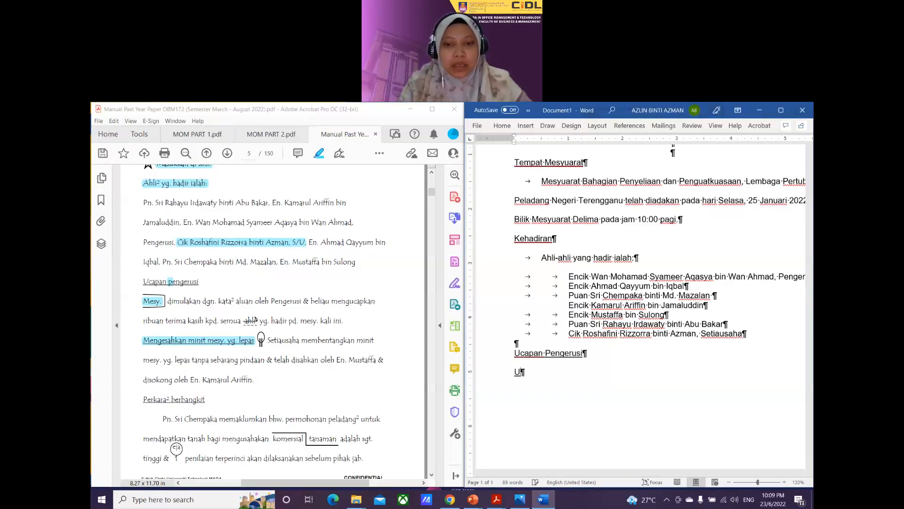
key(Tab)
key(BackSpace)
key(BackSpace)
key(Tab)
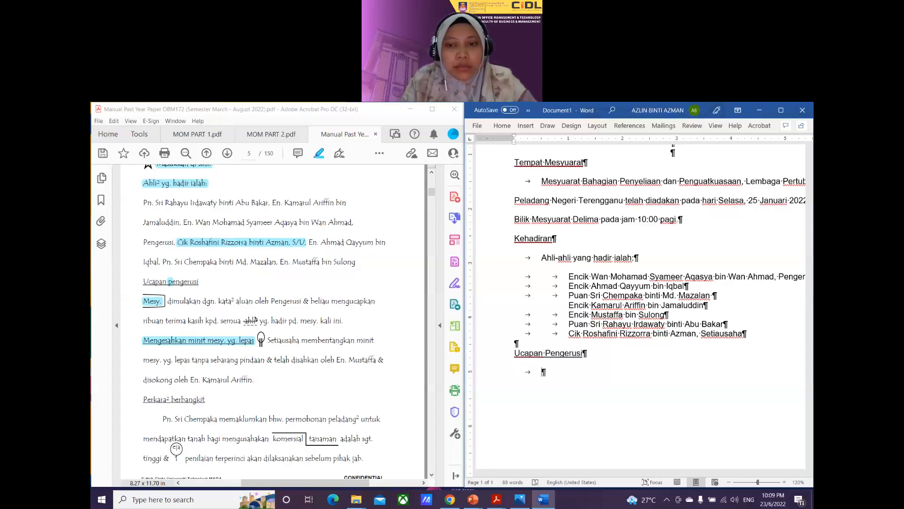
Step: Type 'Mesyuarat dimulakan dengan kata-kata aluan oleh Pengerusi...' through 'terima kasih kepada semua'
text(Mesyau)
key(BackSpace)
key(BackSpace)
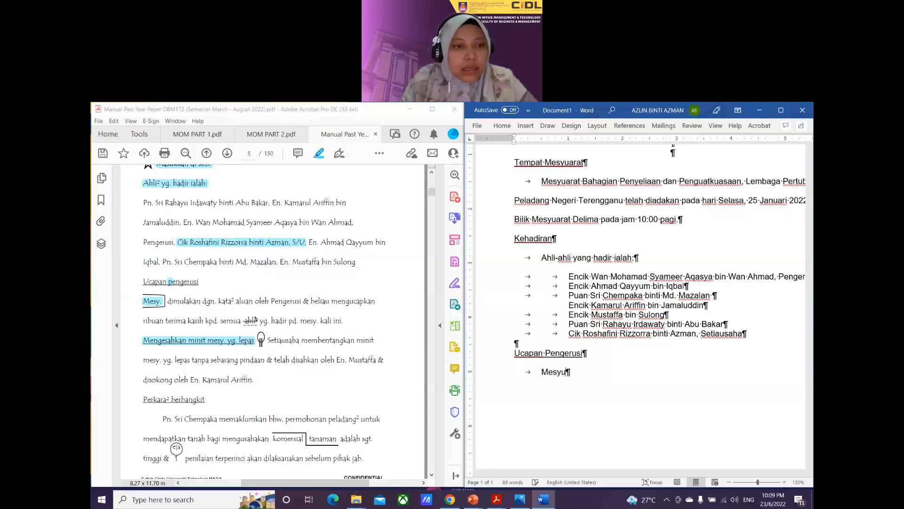
text(uarat dim)
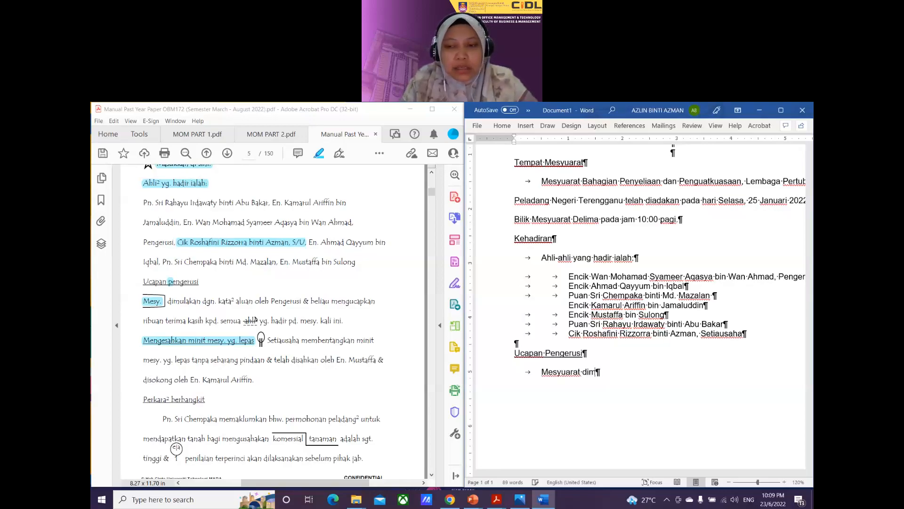
text(ulakan dengan)
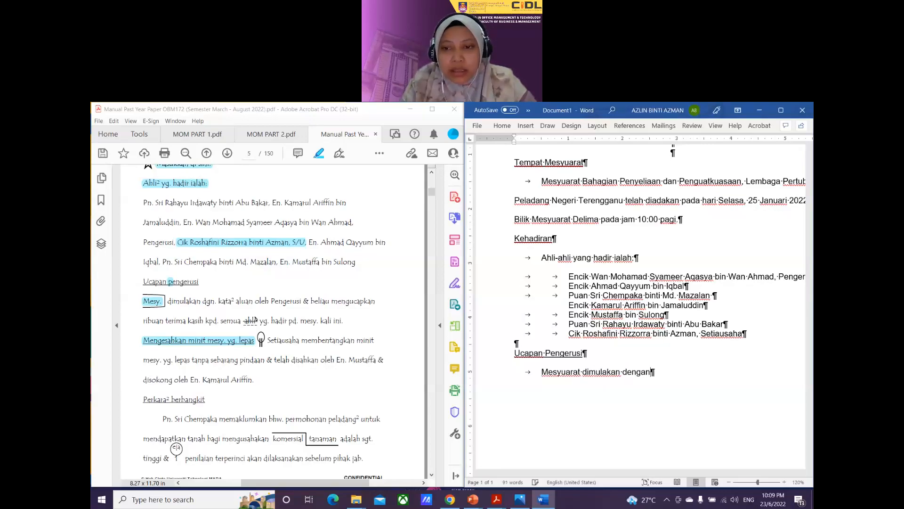
text( kat)
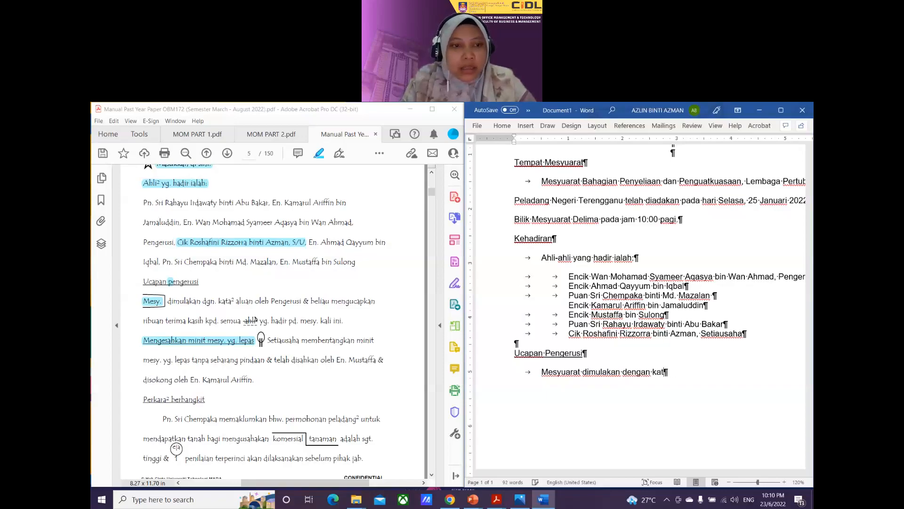
text(a-kata aluan)
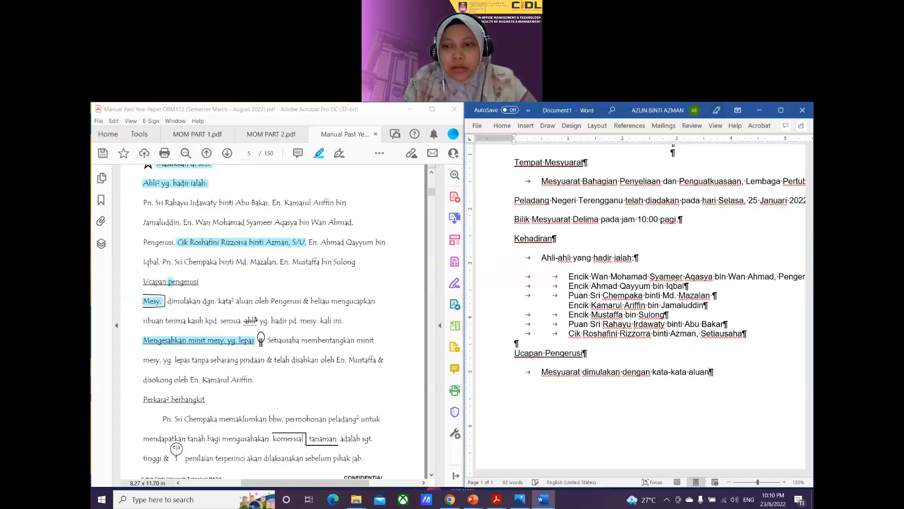
text( oleh )
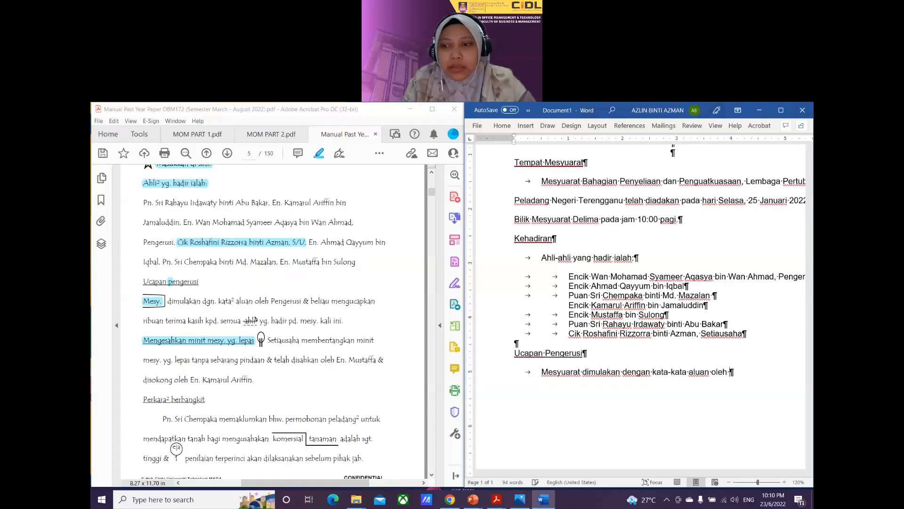
text(Pengerusi dan )
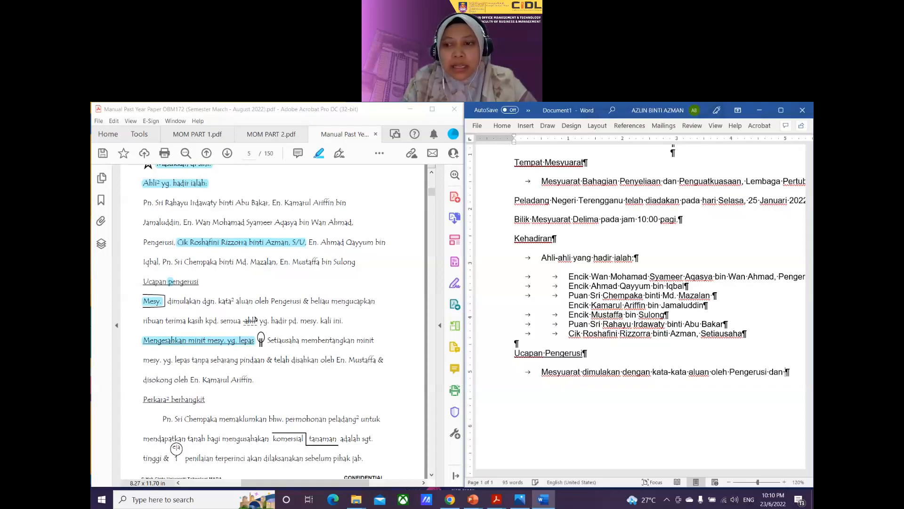
text(beliau)
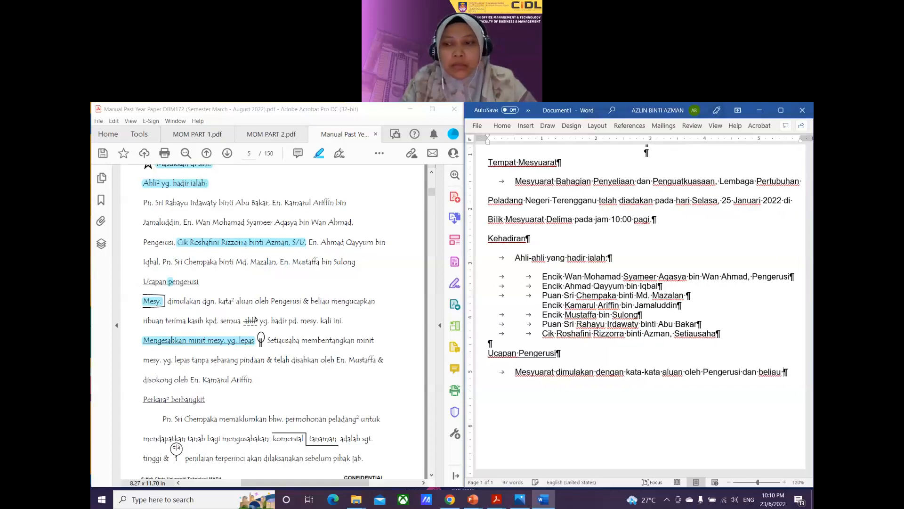
text( mengucap)
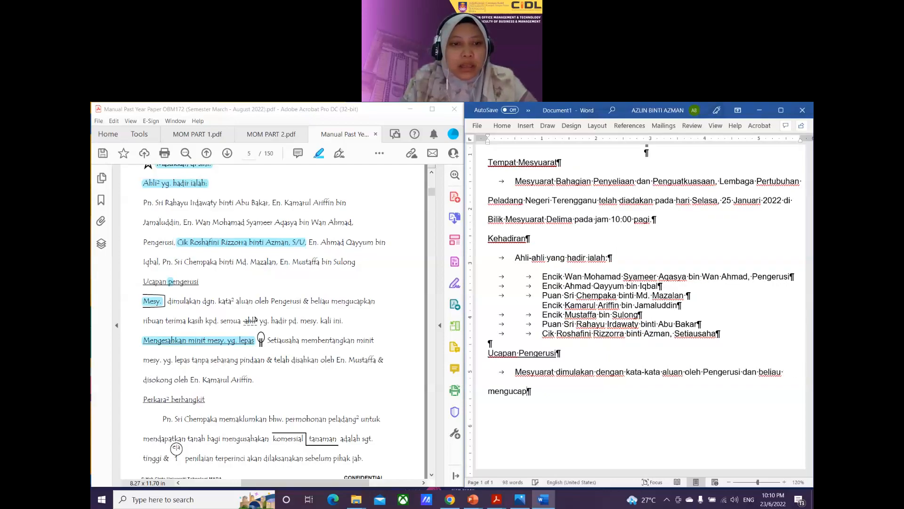
text(kan ribuan )
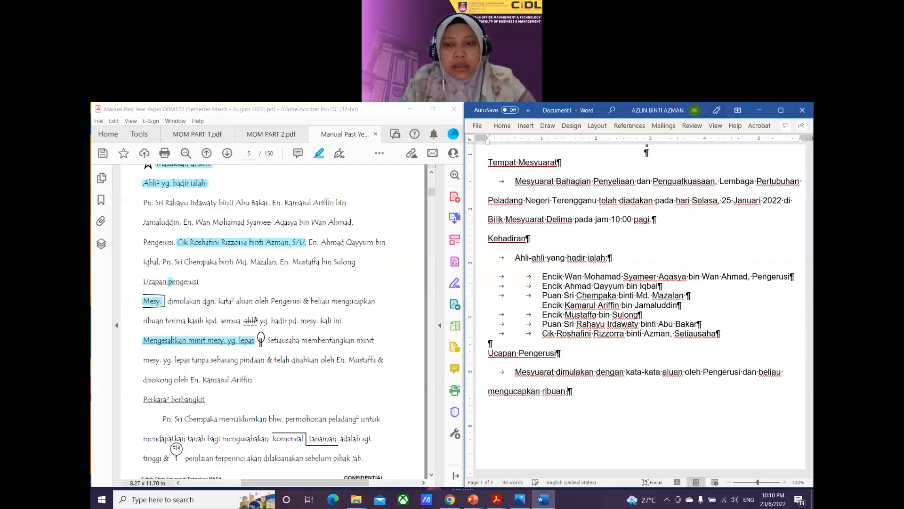
text(terima kasih )
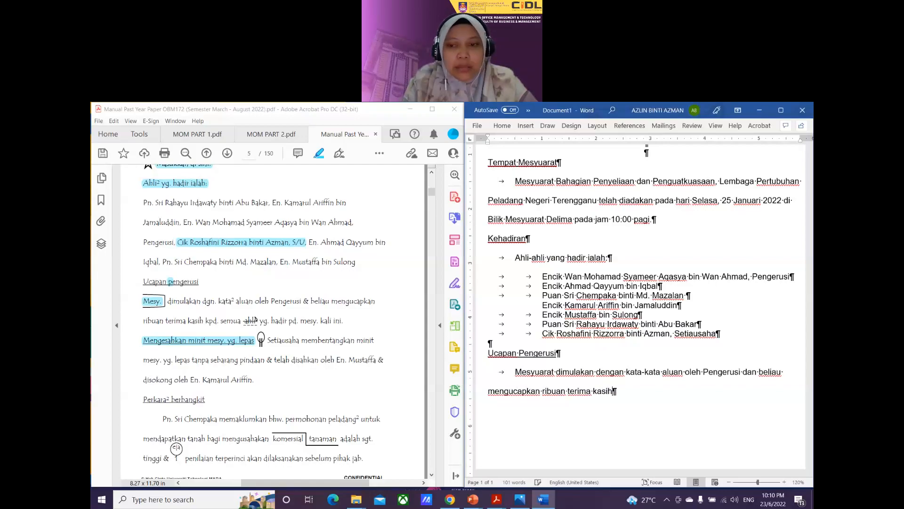
text(kepada semua)
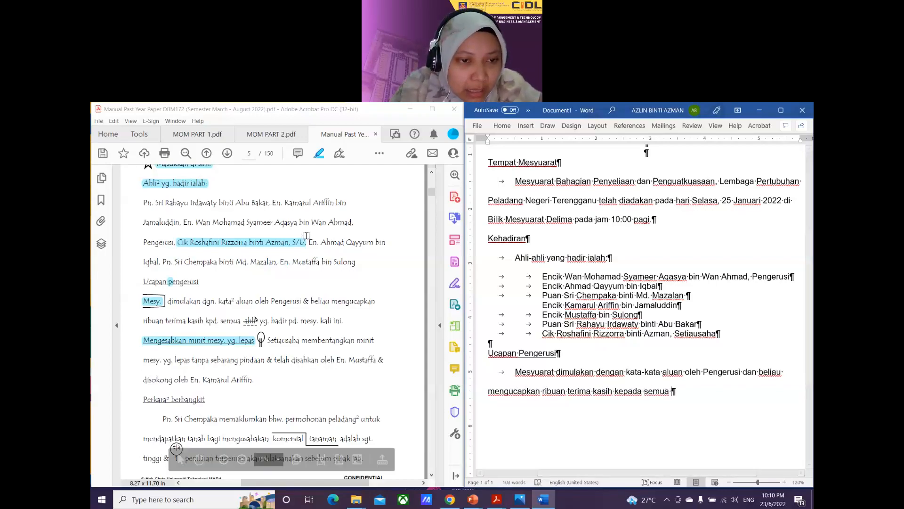
Step: Highlight 'dgn. kata²', '&' and 'ahli' in the PDF, then type 'ahli yang hadir pada mesyuarat kali ini.'
drag(203, 301, 234, 302)
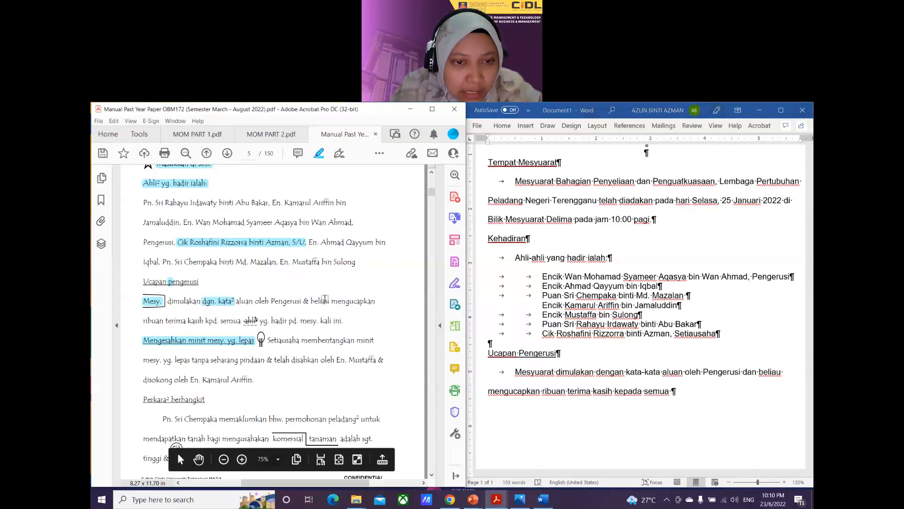
drag(303, 301, 309, 302)
drag(241, 324, 260, 323)
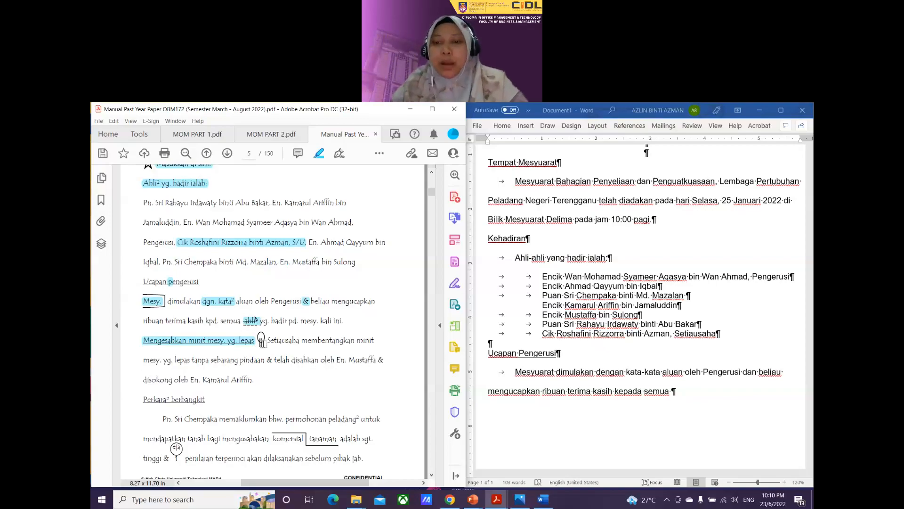
click(684, 393)
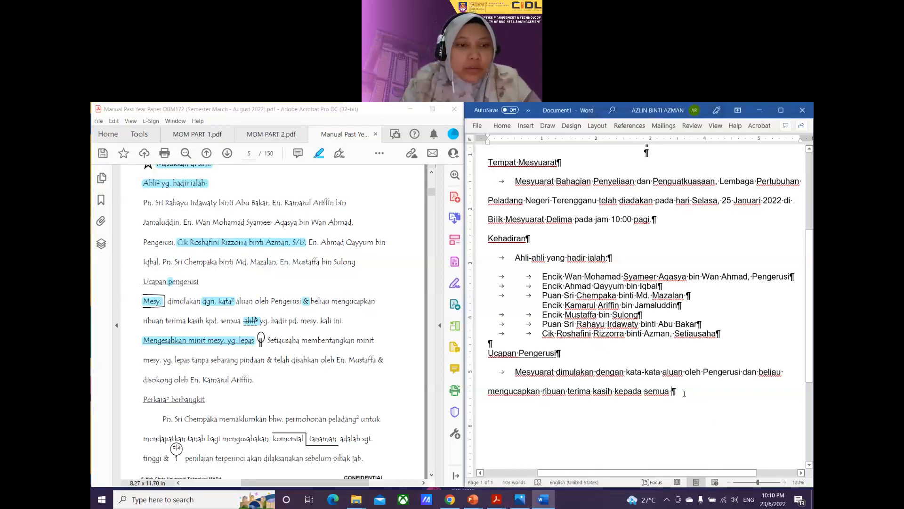
text(ahli )
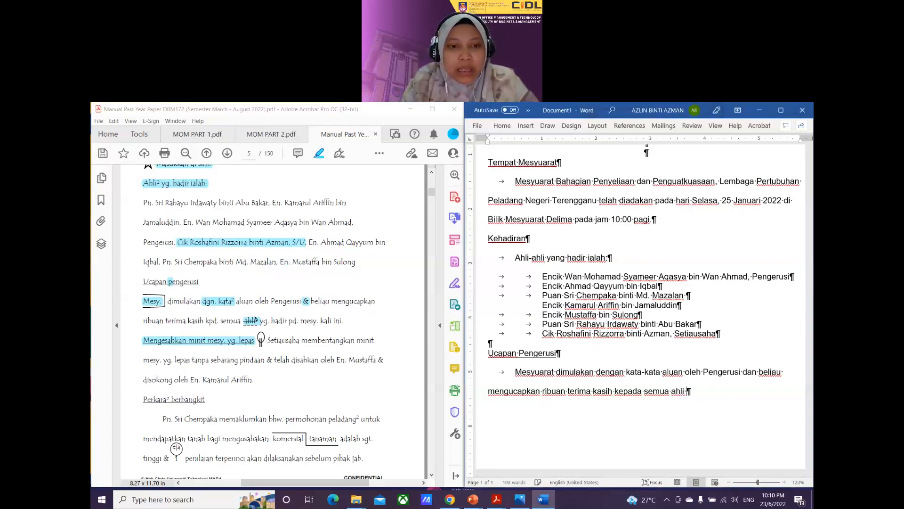
text(yang hadir pada )
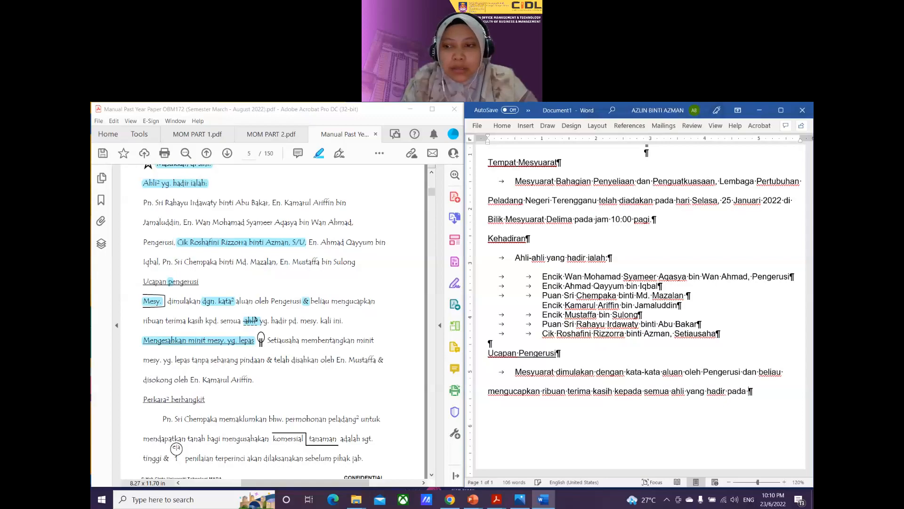
text(mesyuarat)
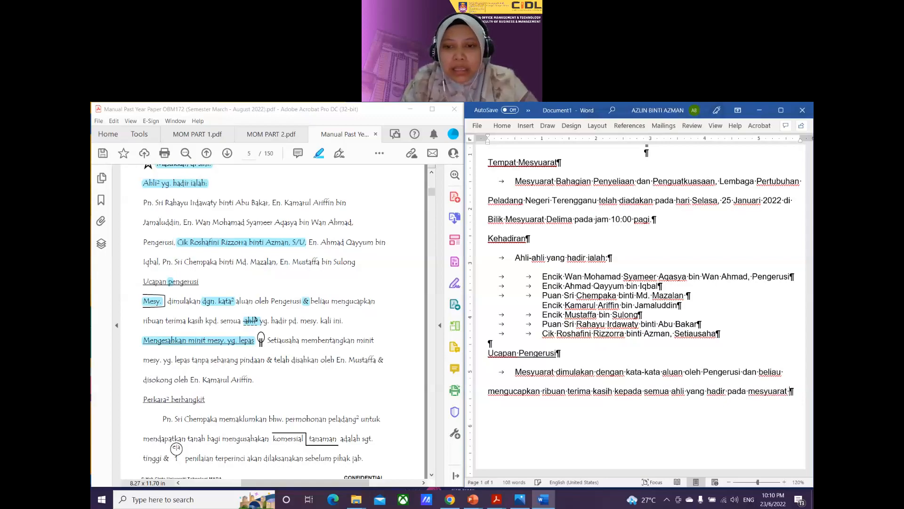
text( kali ini.)
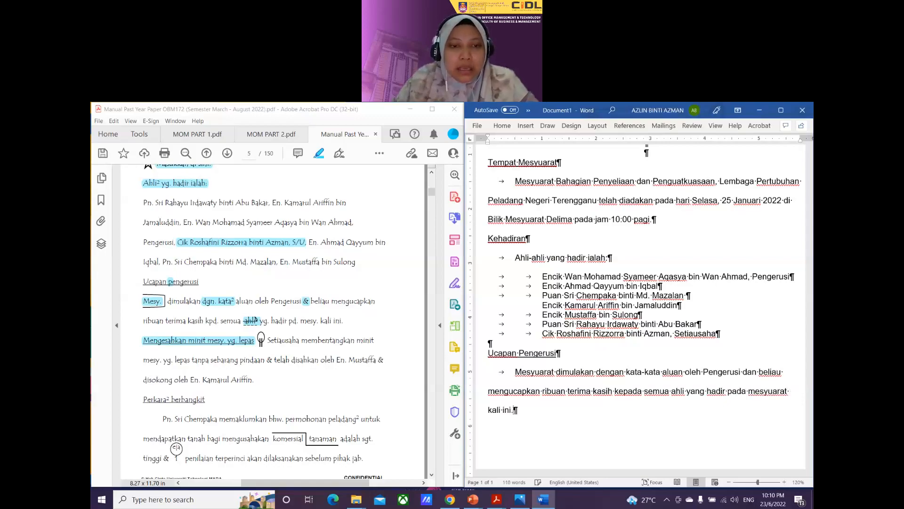
Step: Start a new empty paragraph below '...pada mesyuarat kali ini.'
scroll(586, 376, down, 1)
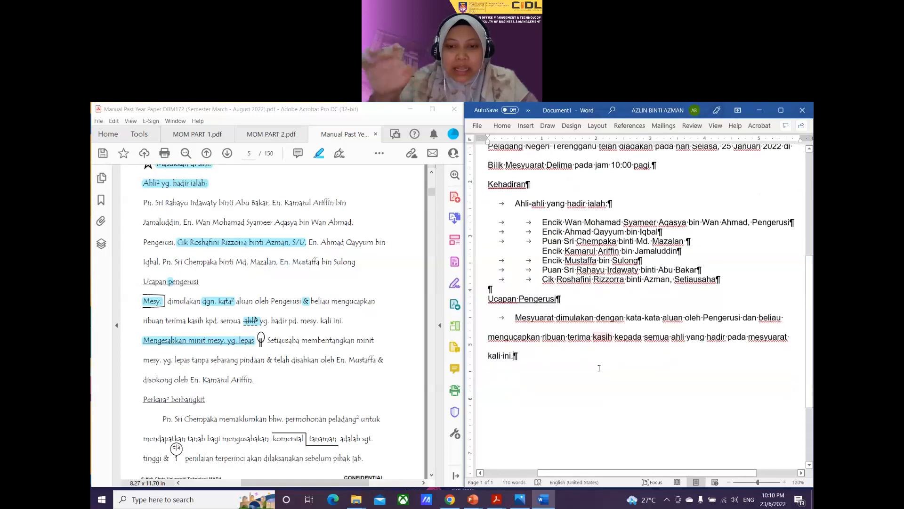
key(Return)
scroll(586, 376, down, 2)
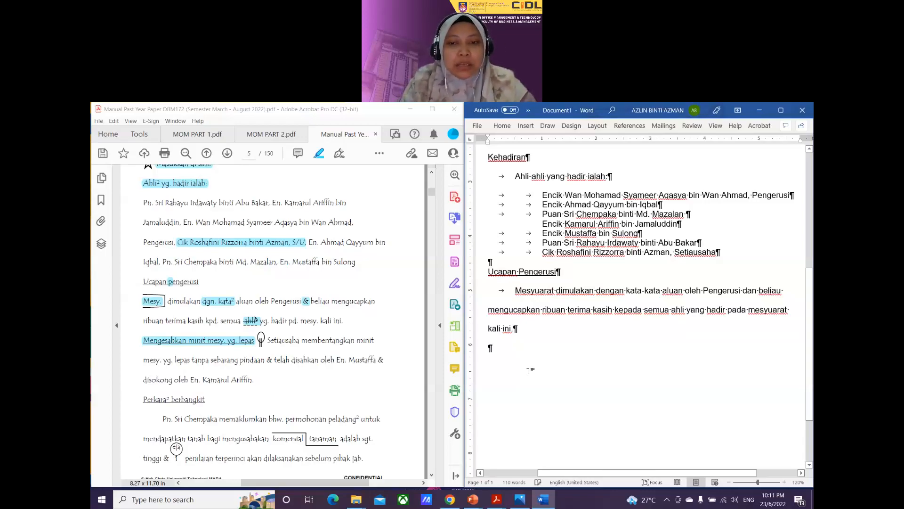
Step: Type the heading 'Mengesahkan Minit Mesyuarat yang Lepas' and indent the line beneath it
text(Mengesahk)
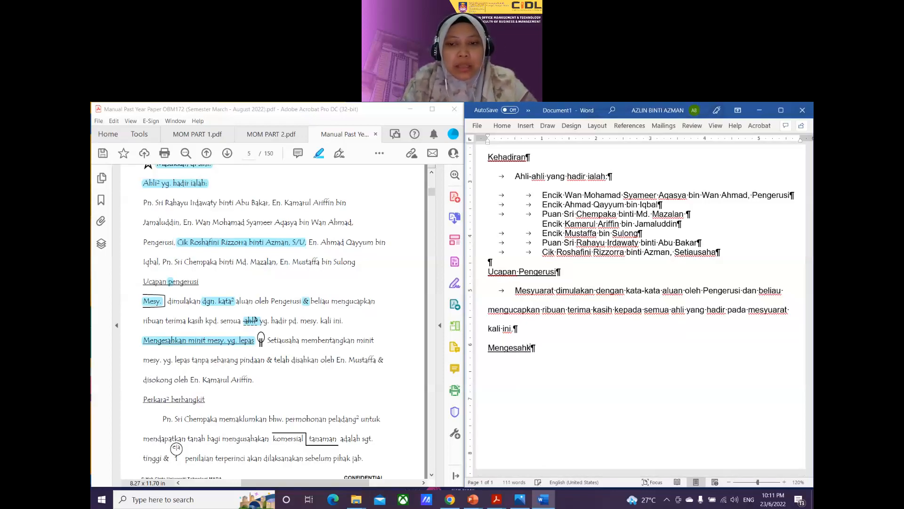
text(an Minit Mesyu)
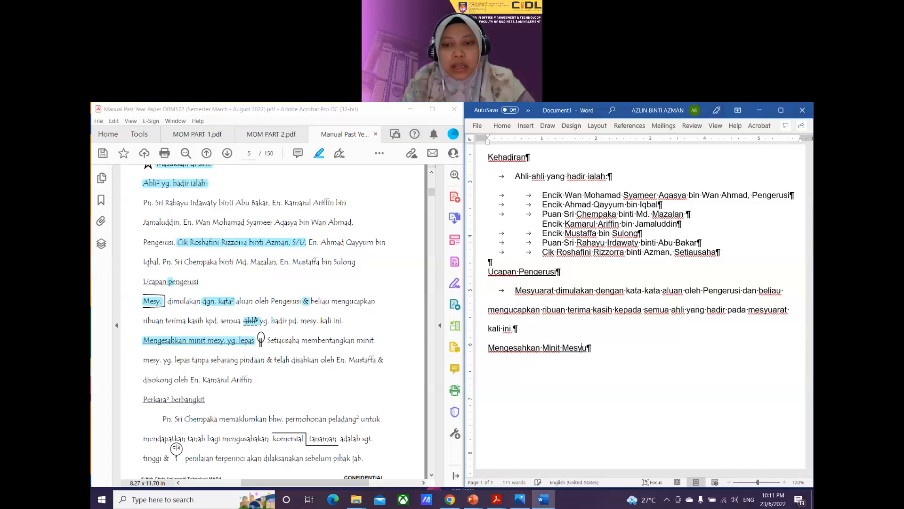
text(arat)
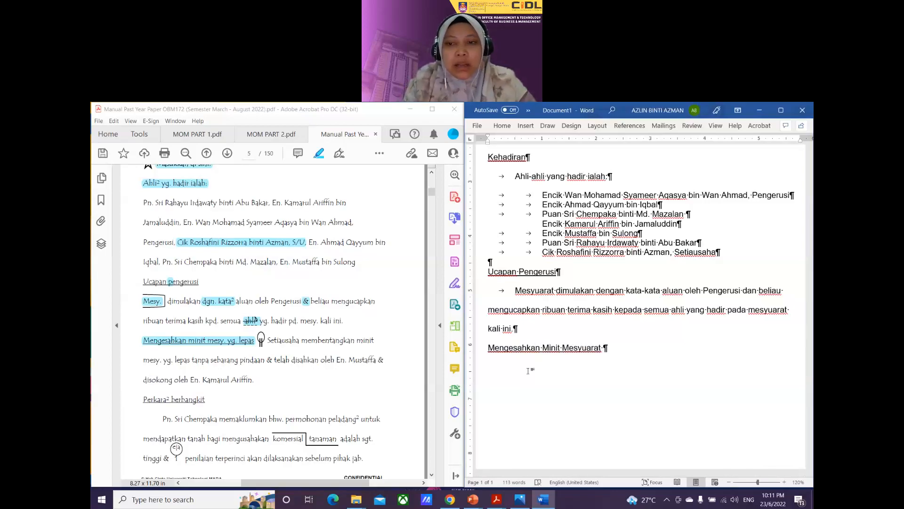
text( yang )
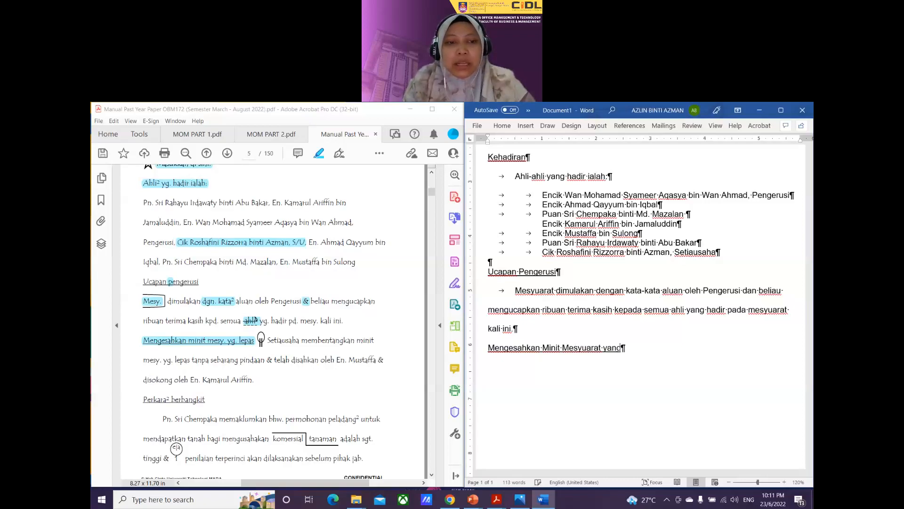
text(Lepas)
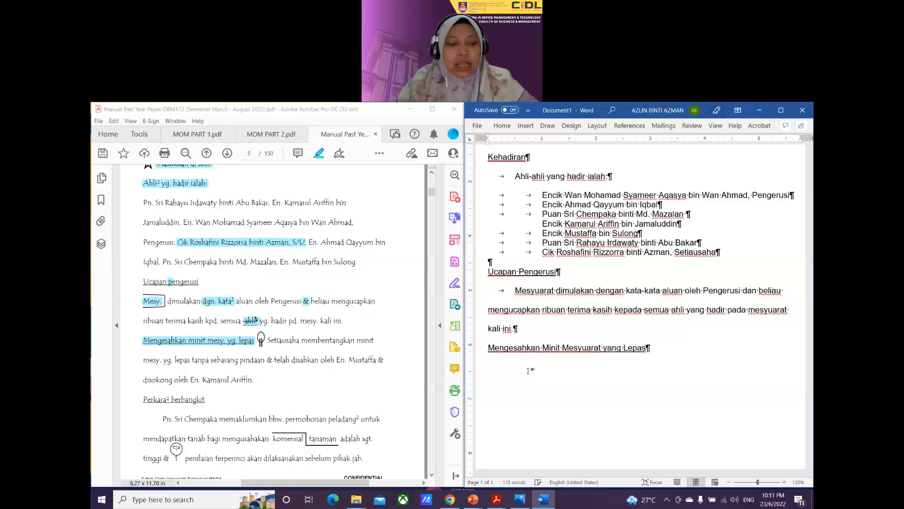
key(Return)
key(Tab)
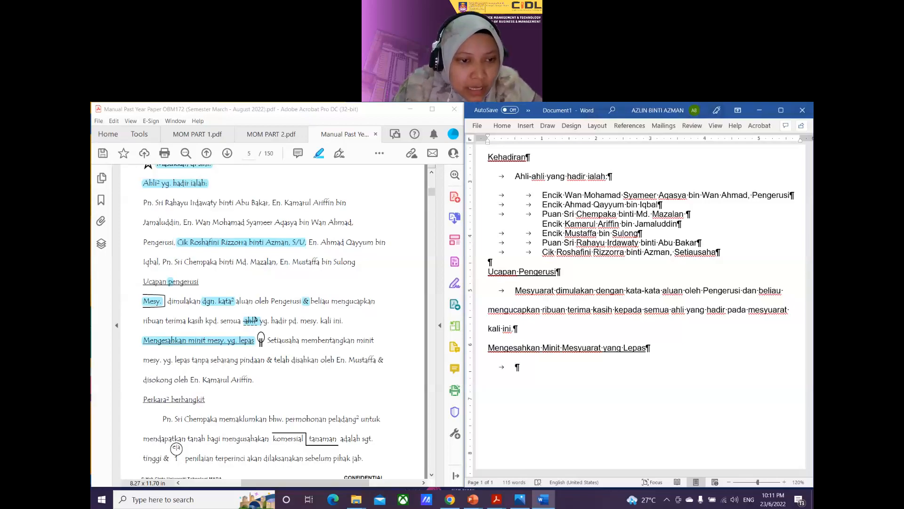
Step: Highlight 'mesy. yg.', the '&' after pindaan, and both 'En.' abbreviations in the PDF
scroll(155, 360, down, 1)
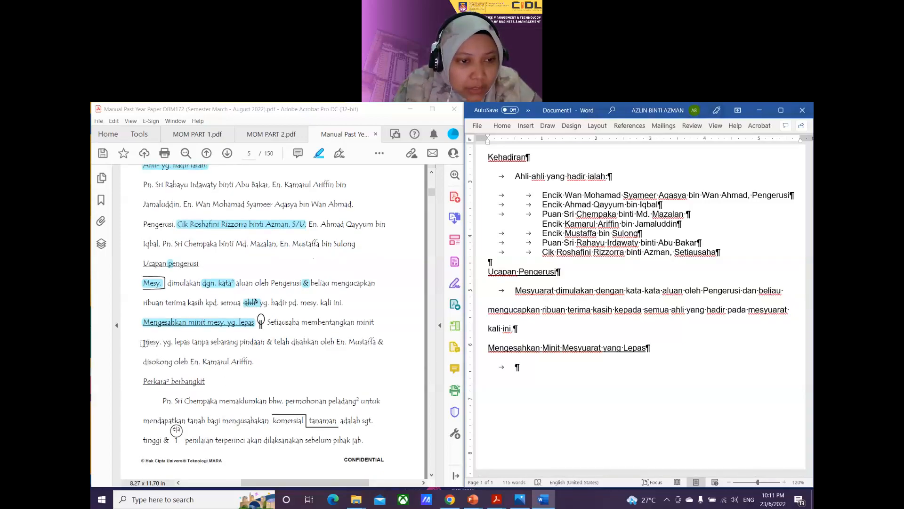
drag(144, 343, 173, 344)
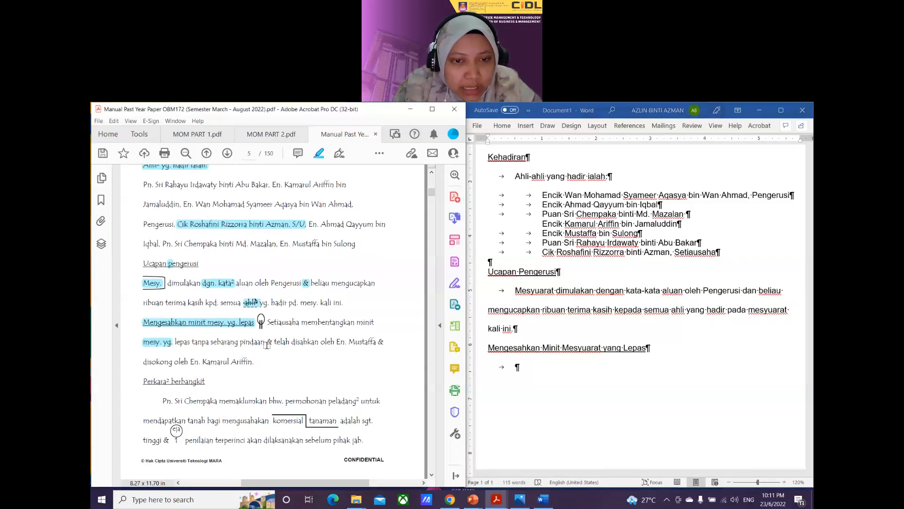
drag(267, 345, 272, 343)
drag(336, 343, 377, 342)
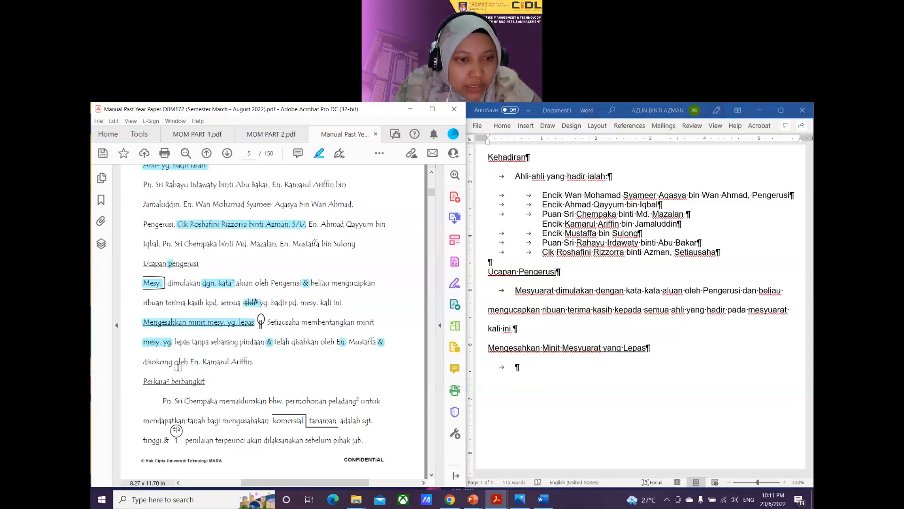
drag(192, 363, 200, 362)
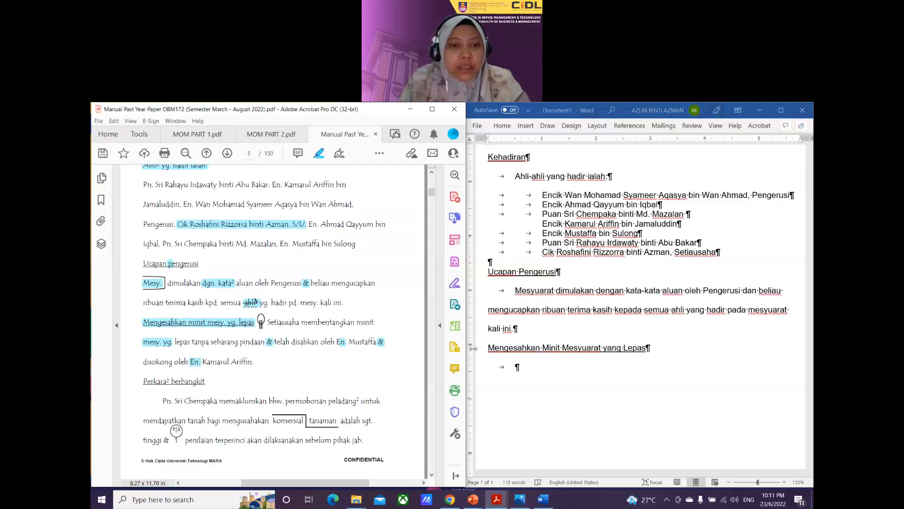
click(525, 371)
Step: Type that the Setiausaha presented last meeting's minutes without amendment, confirmed and seconded, then start a new paragraph
text(Se)
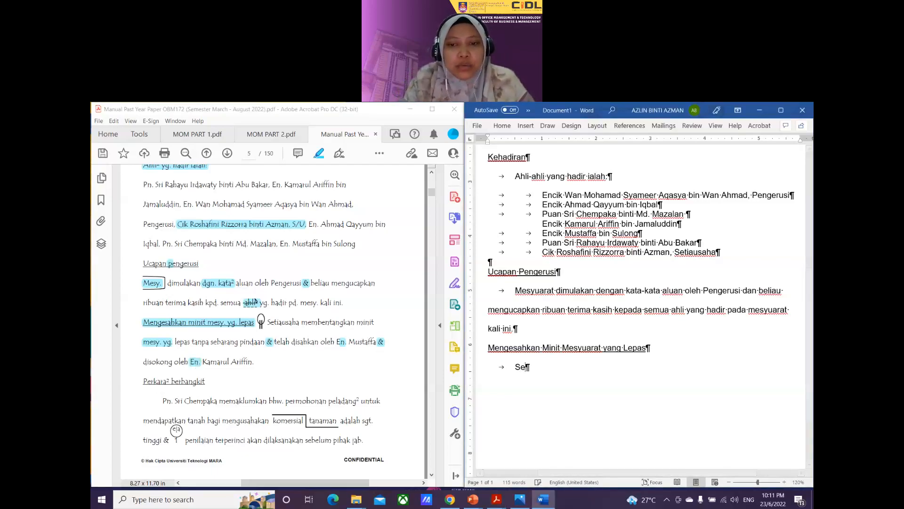
text(tiausaha )
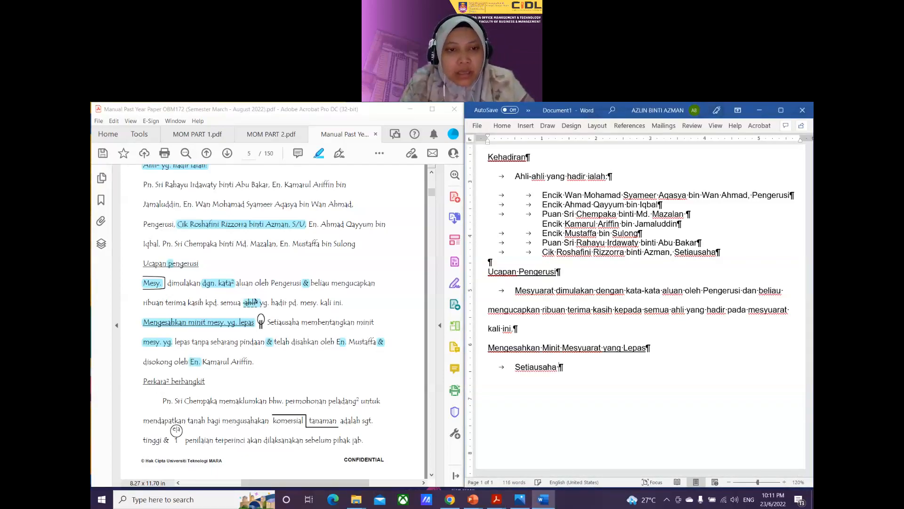
text(memb)
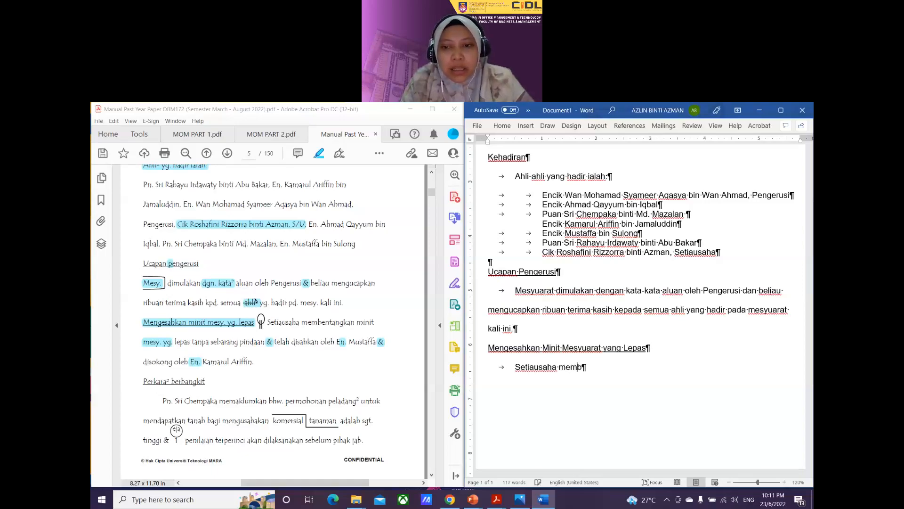
text(entangkan minit )
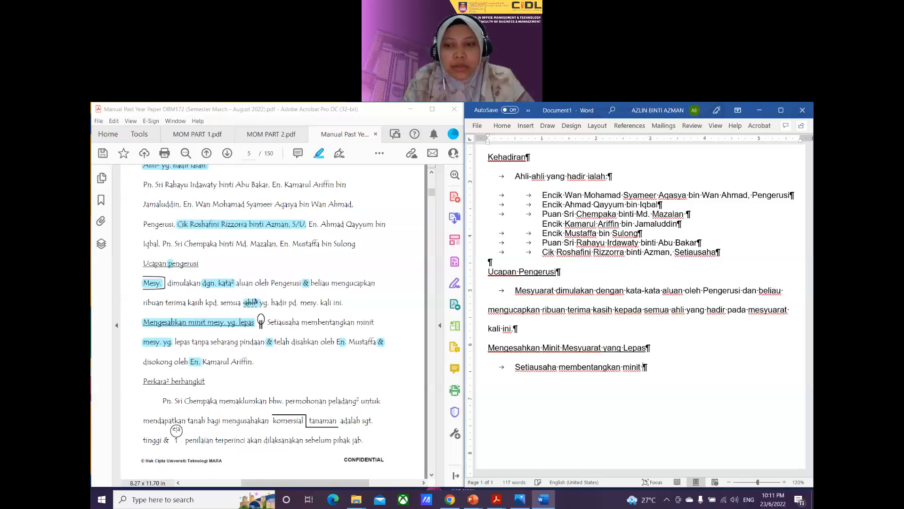
text(mesyuarat pada)
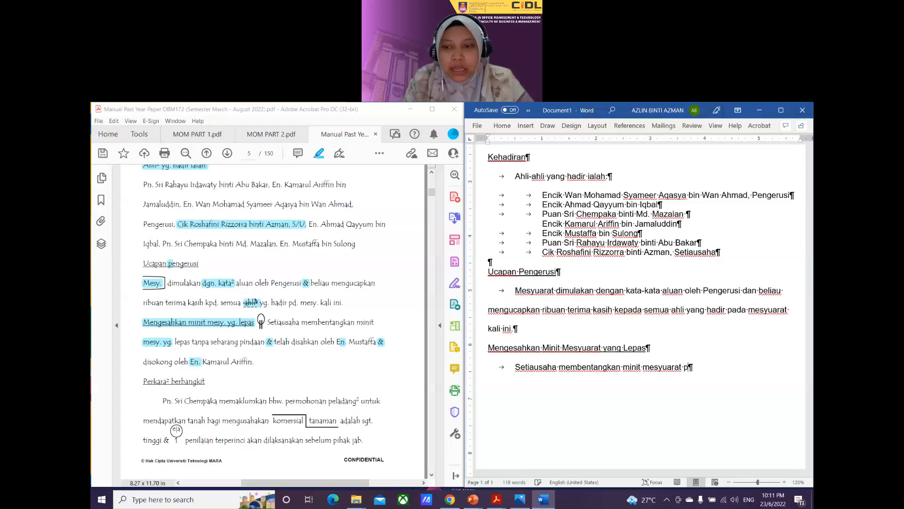
key(BackSpace)
key(BackSpace)
key(BackSpace)
key(BackSpace)
text(yang)
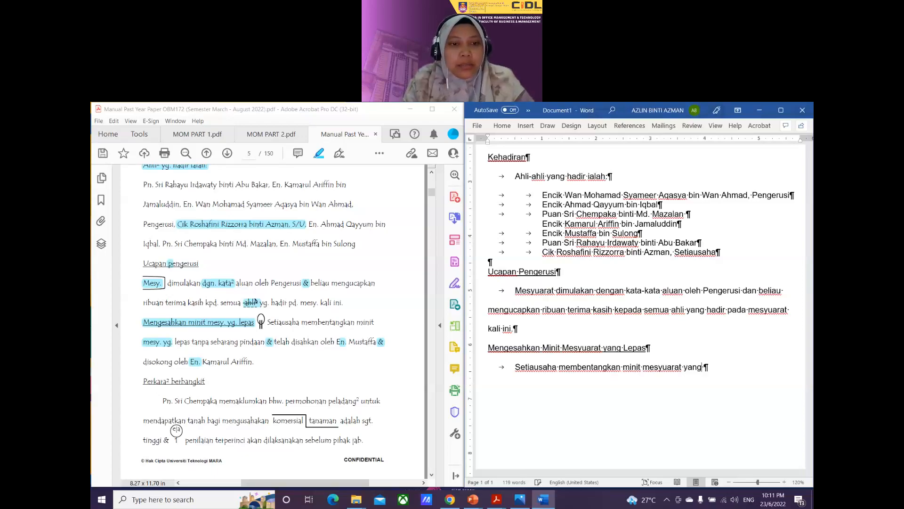
text( lepas tanpa)
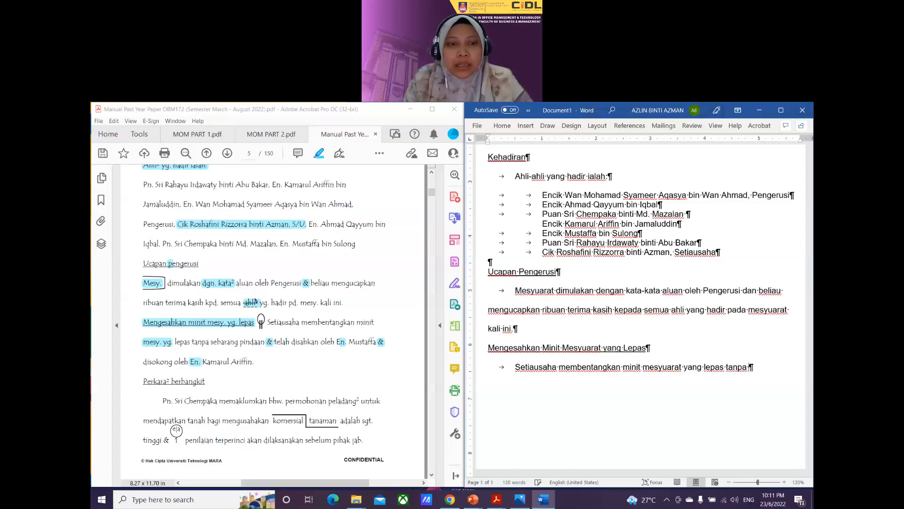
text( sebarang pind)
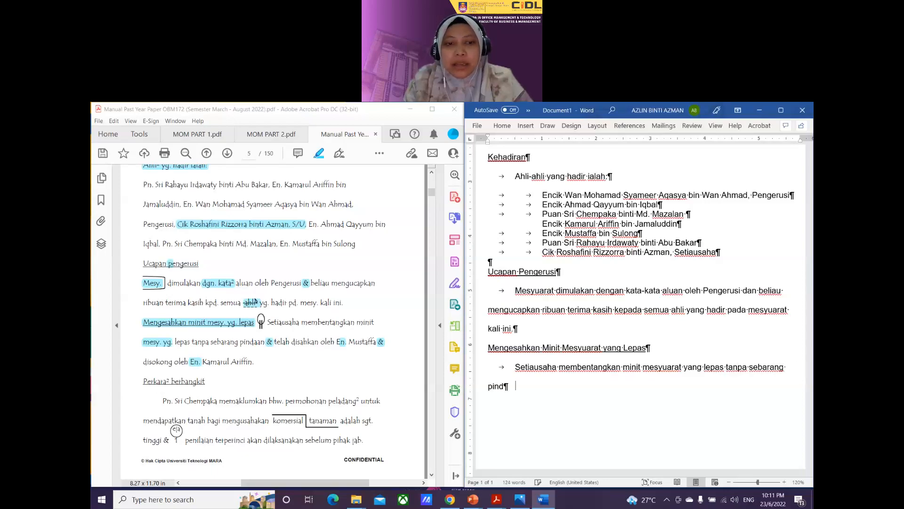
text(aan dan telah d)
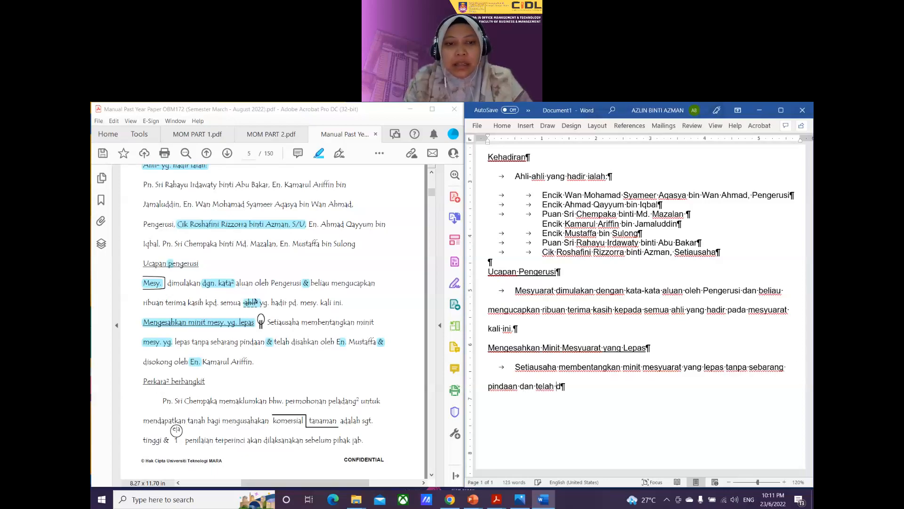
text(isahkan oleh )
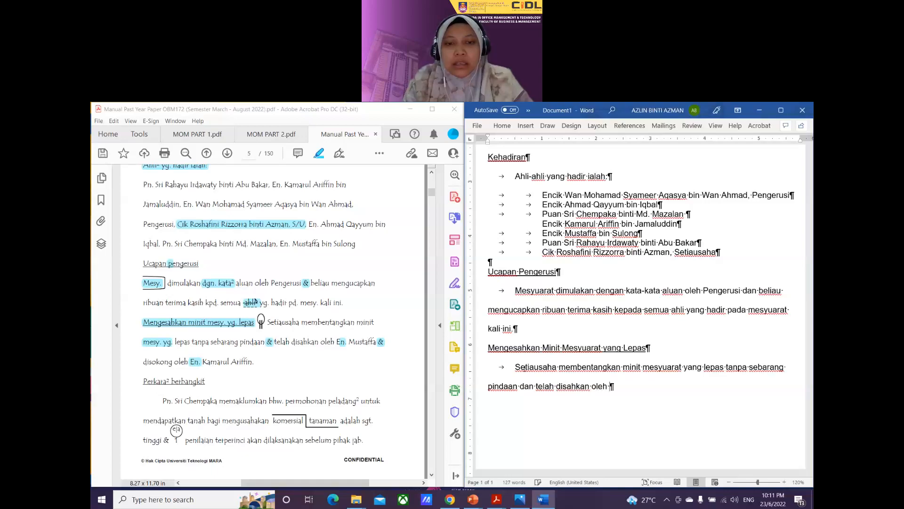
text(Encik Musta)
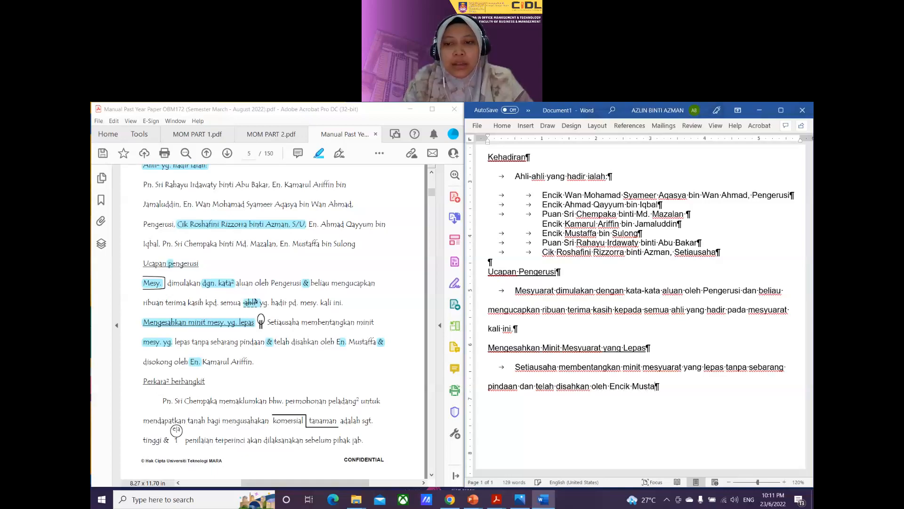
text(ffa dan )
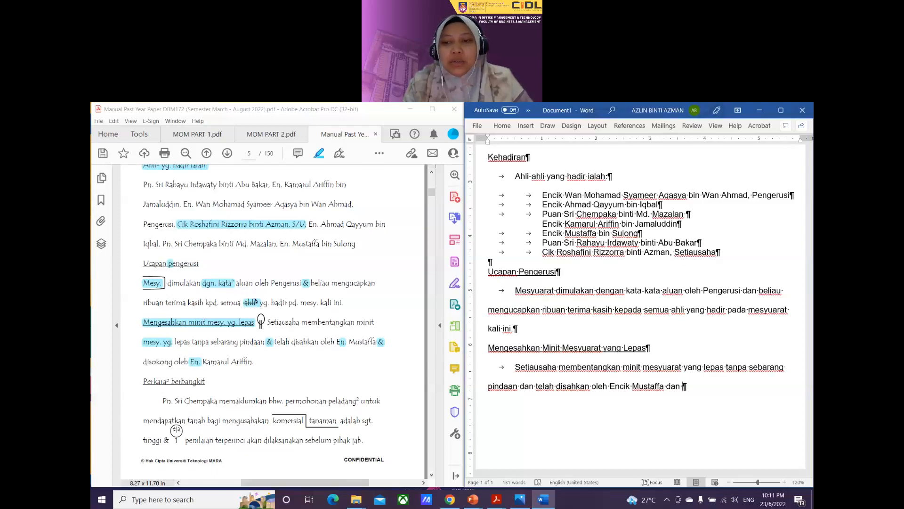
text(disok)
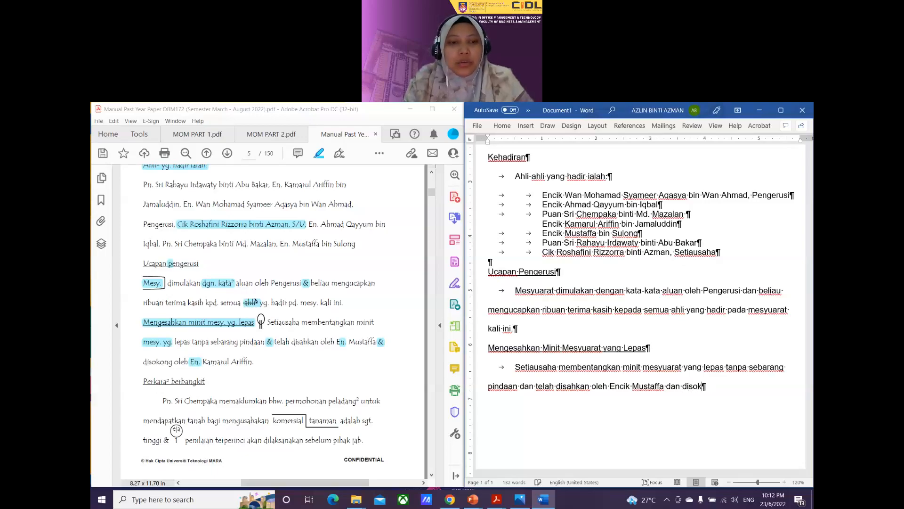
text(ong oleh )
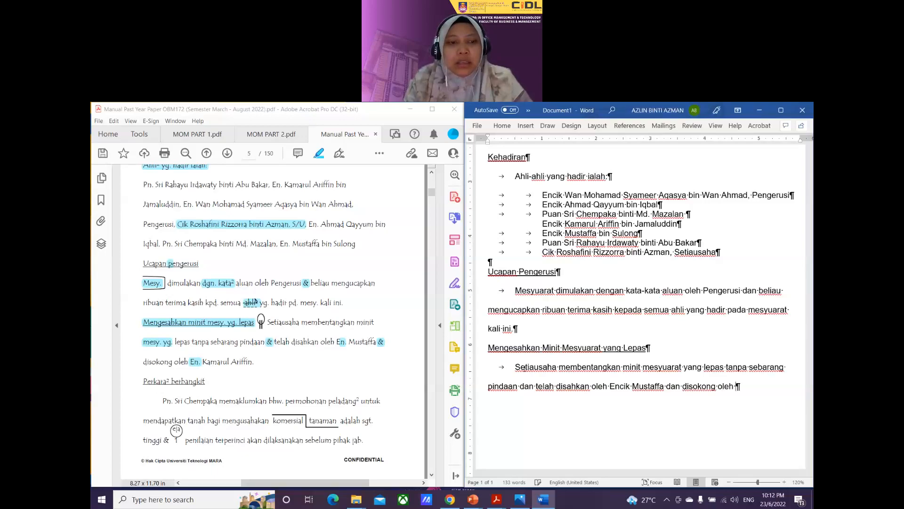
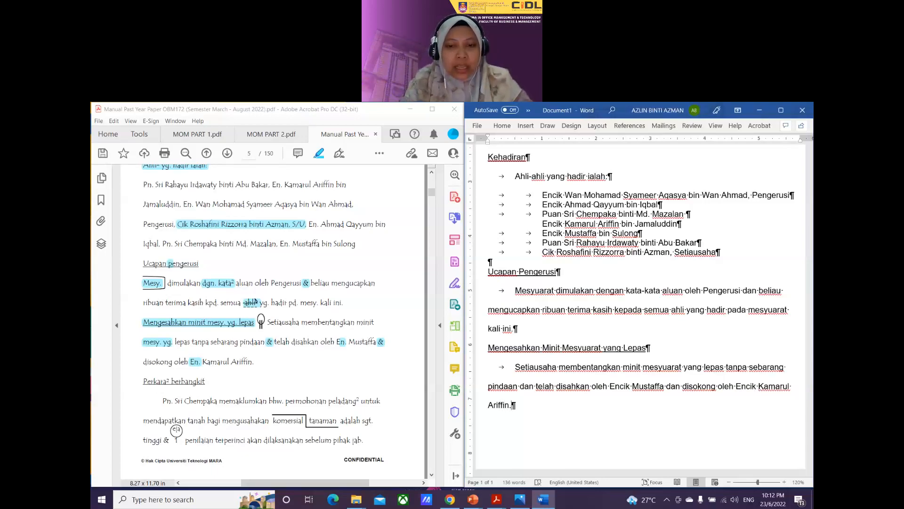
key(Return)
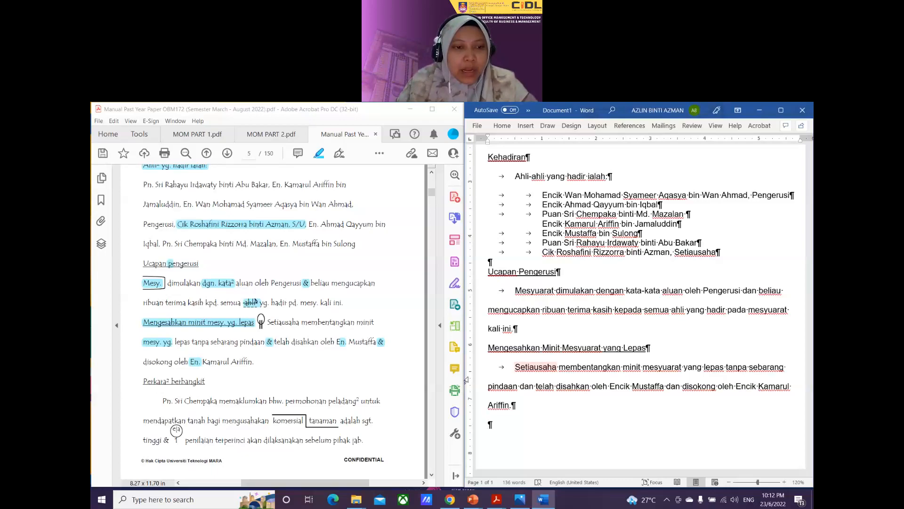
scroll(254, 301, down, 1)
Step: Highlight the PDF's 'Perkara² berbangkit' heading and type 'Perkara-perkara Berbangkit' as the next Word heading
drag(144, 344, 193, 345)
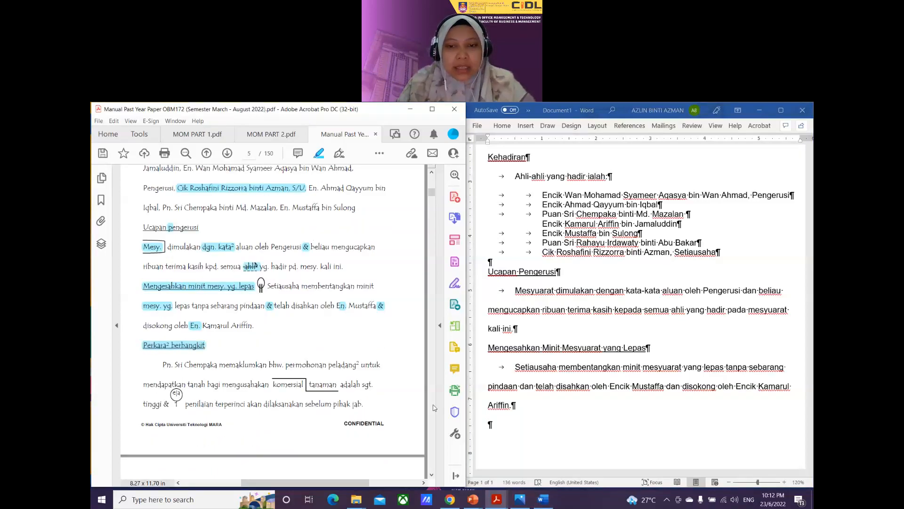
scroll(502, 402, down, 1)
click(497, 402)
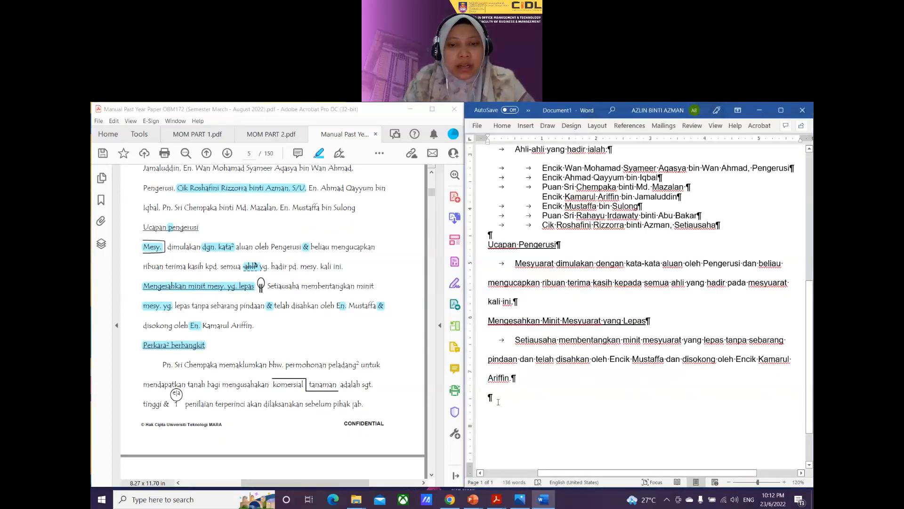
text(Perkara)
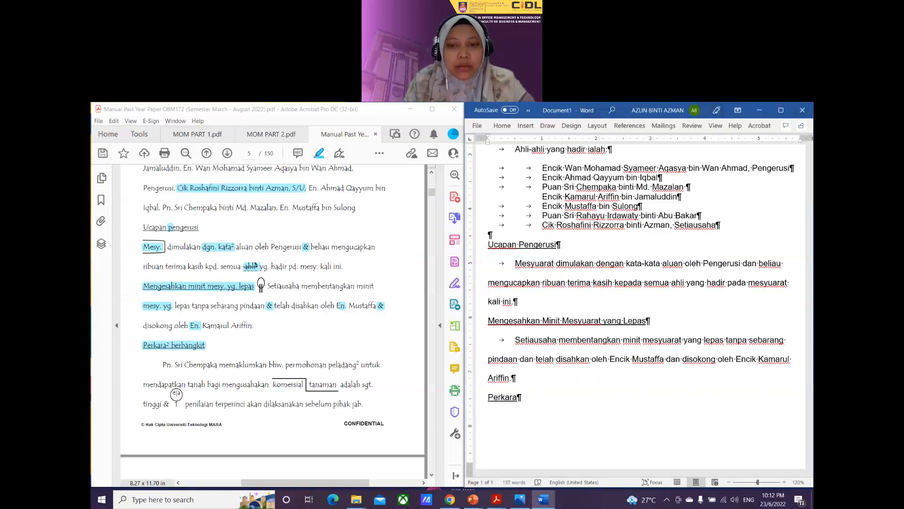
text(-prerk)
key(BackSpace)
key(BackSpace)
key(BackSpace)
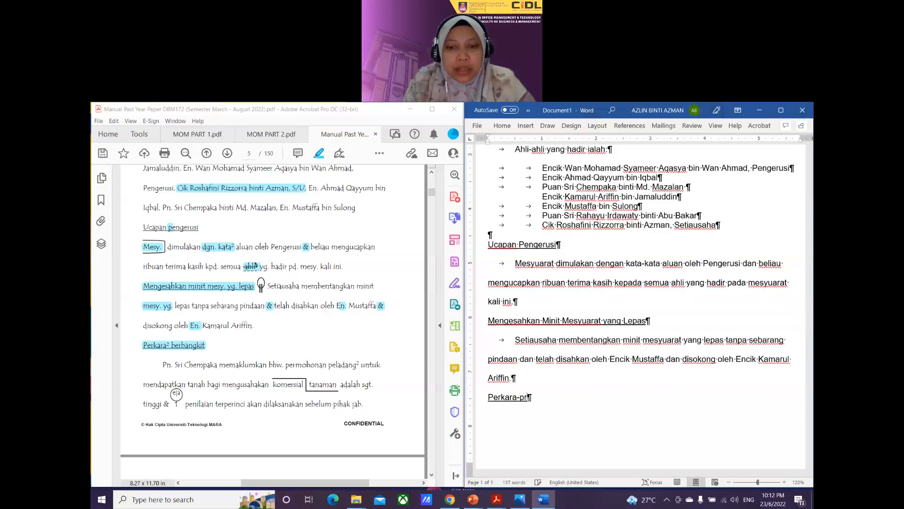
key(BackSpace)
text(erkara Berb)
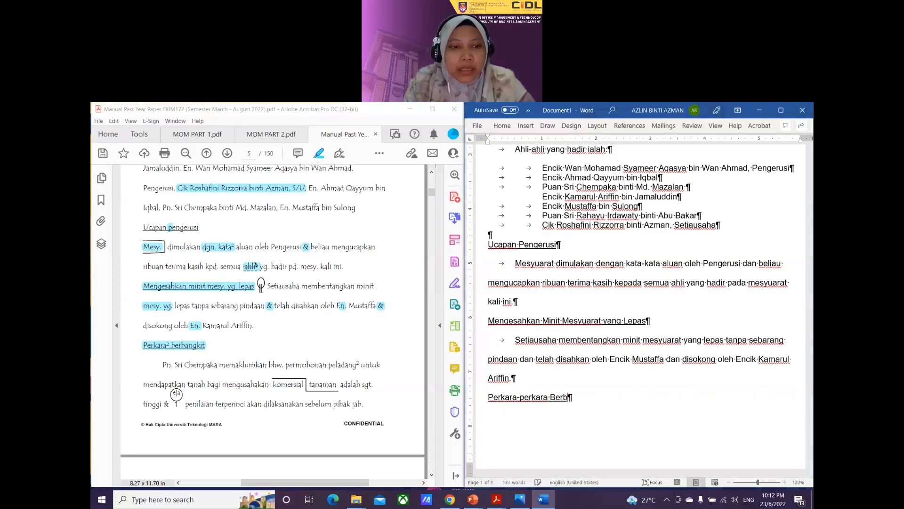
text(angkit)
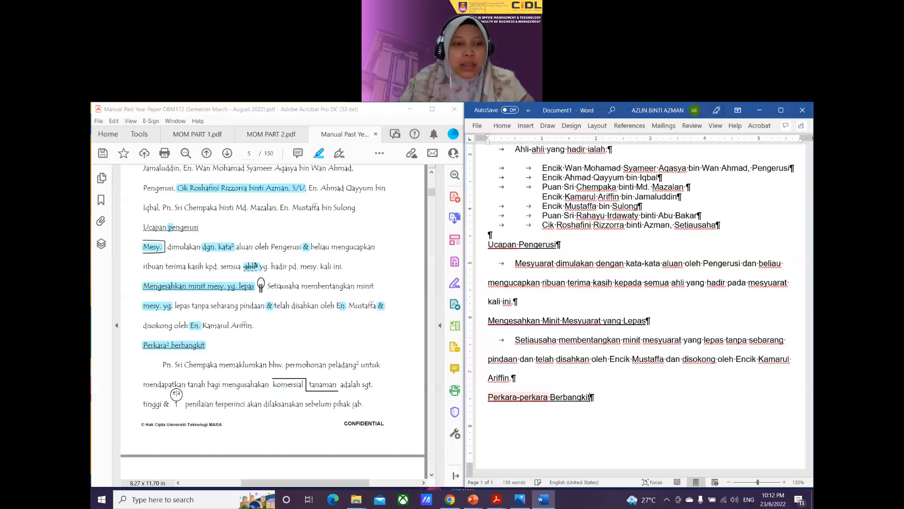
Step: Start an indented empty line under the Perkara-perkara Berbangkit heading
key(Return)
key(Tab)
scroll(211, 304, down, 3)
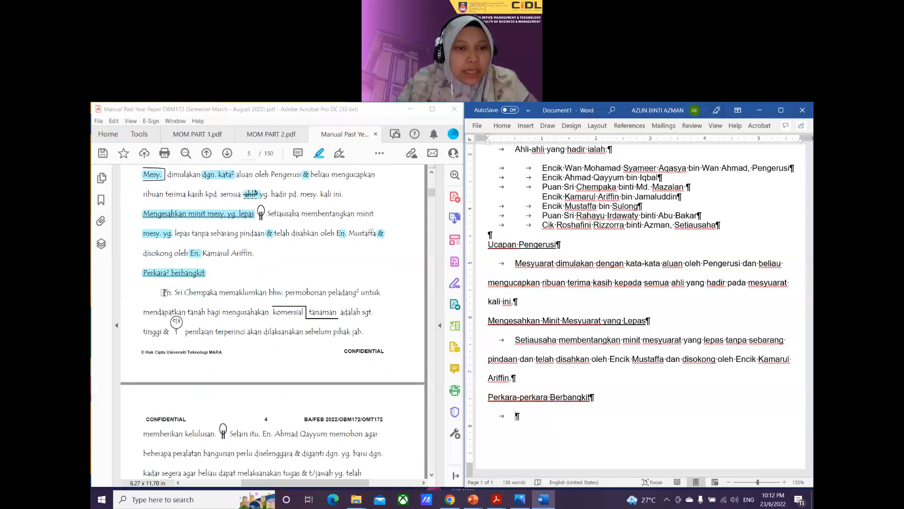
Step: Highlight Pn., peladang², komersial tanaman and sgt. in the PDF's Perkara² berbangkit paragraph
drag(162, 292, 173, 293)
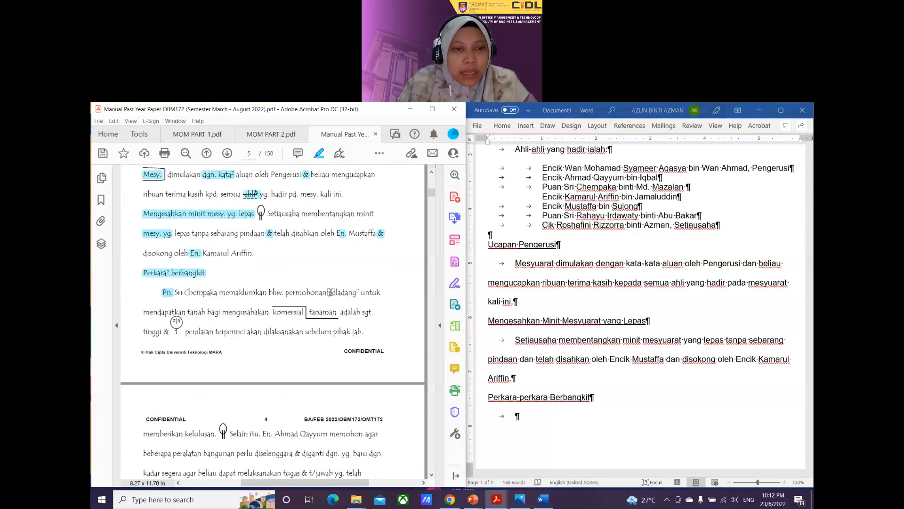
drag(328, 292, 360, 292)
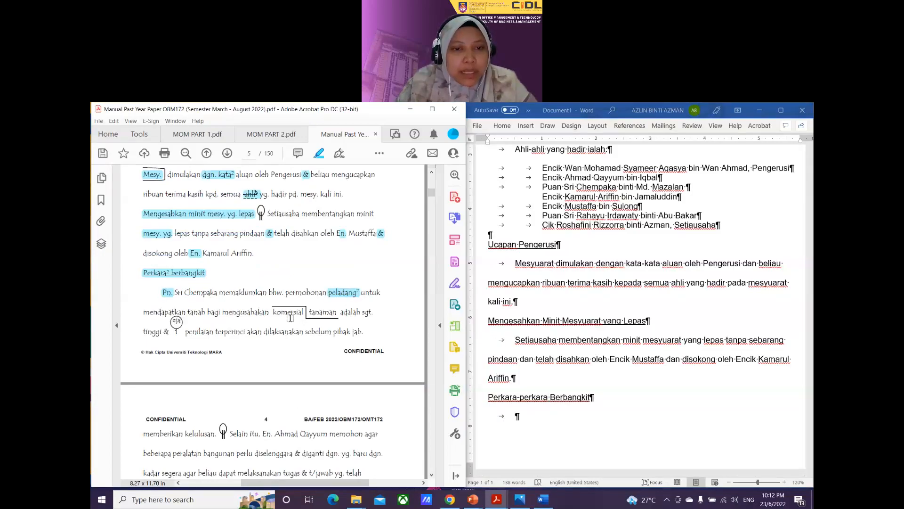
mouse_move(269, 308)
mouse_down()
mouse_move(338, 313)
mouse_move(328, 330)
mouse_up()
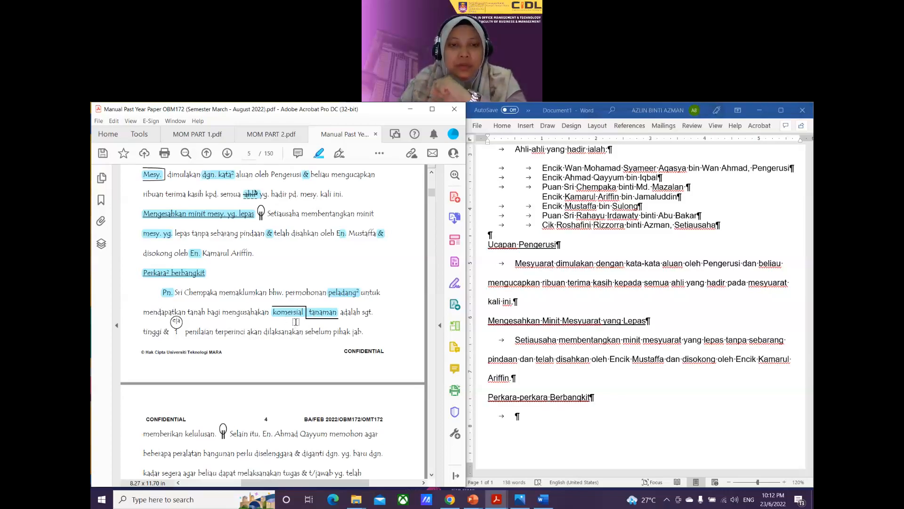
drag(361, 312, 373, 311)
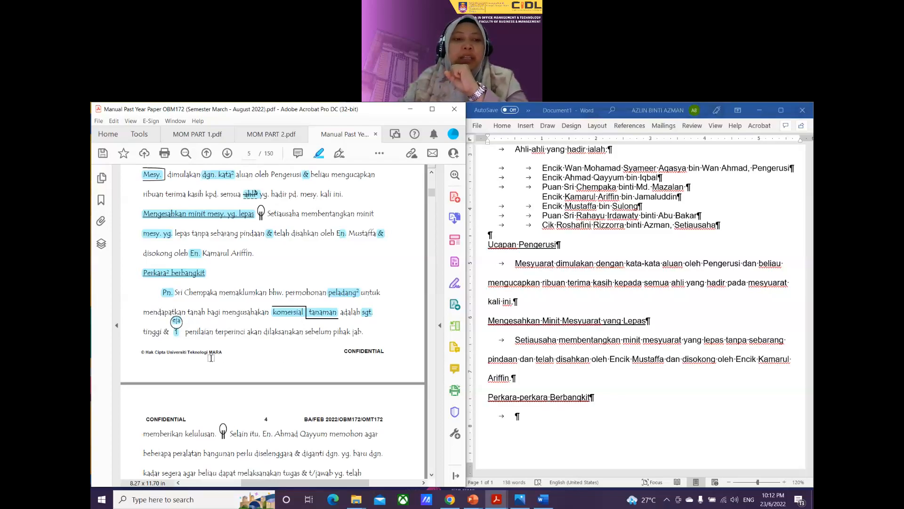
scroll(167, 359, down, 1)
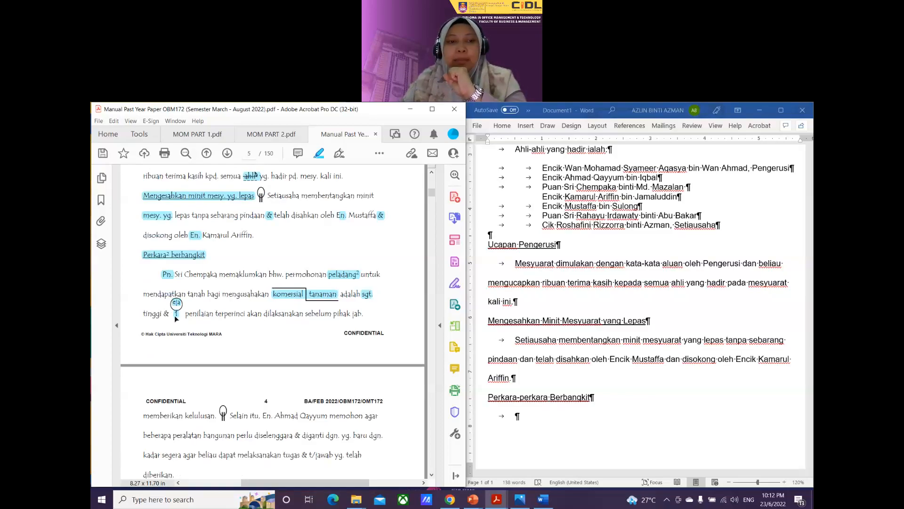
scroll(205, 373, down, 1)
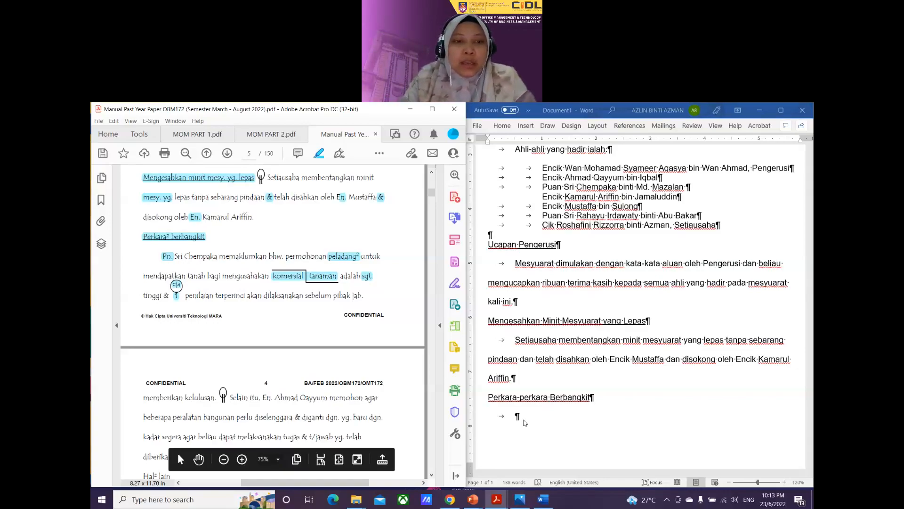
Step: Type the bullet: farmers' land applications for commercial crops are very high, assessed before approval
click(517, 430)
text(Puan Sri Chempaka)
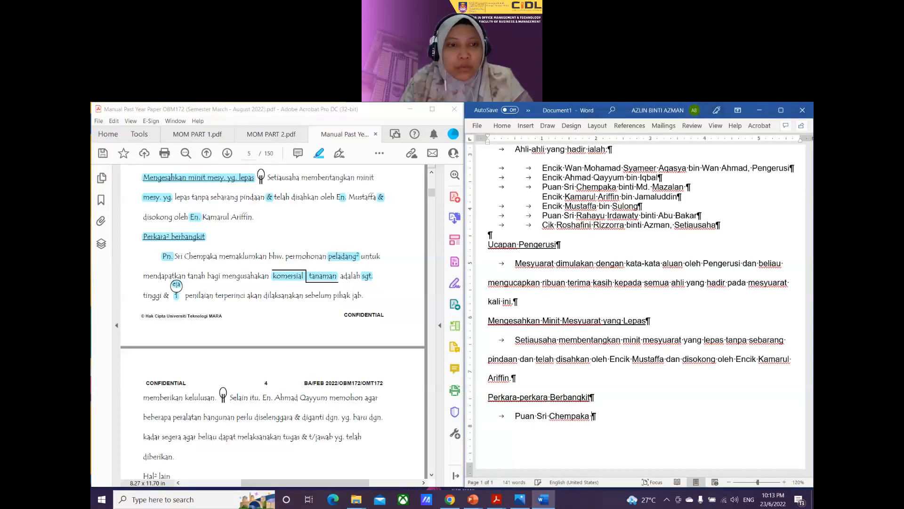
text( memak)
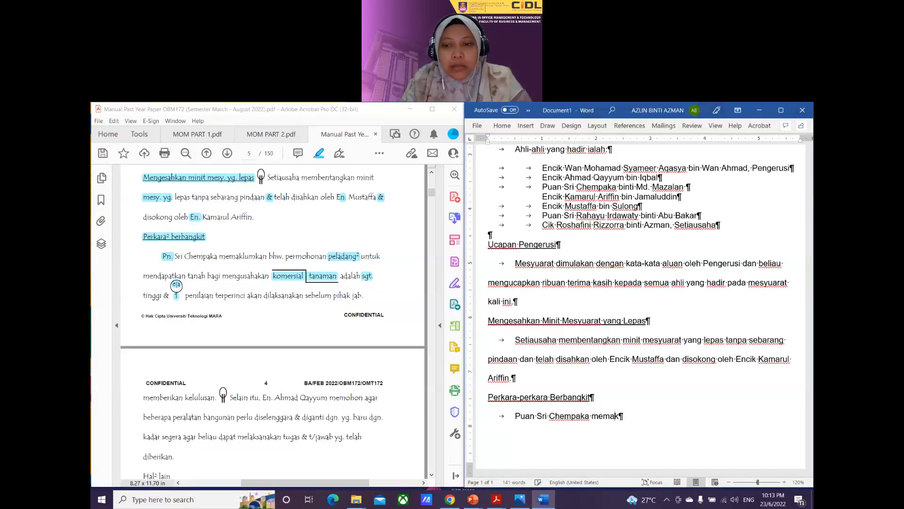
text(lumkan bahawa )
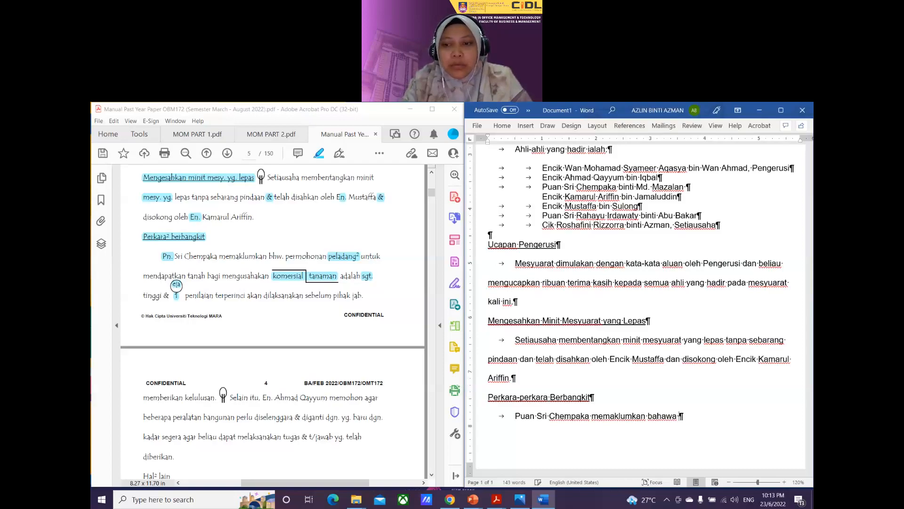
text(permohonan eplad)
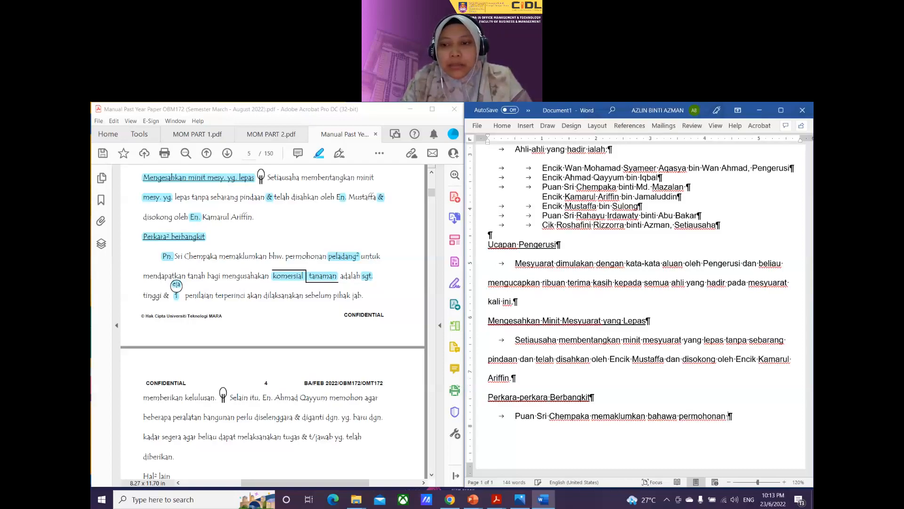
key(BackSpace)
key(BackSpace)
key(BackSpace)
key(BackSpace)
key(BackSpace)
text(pe)
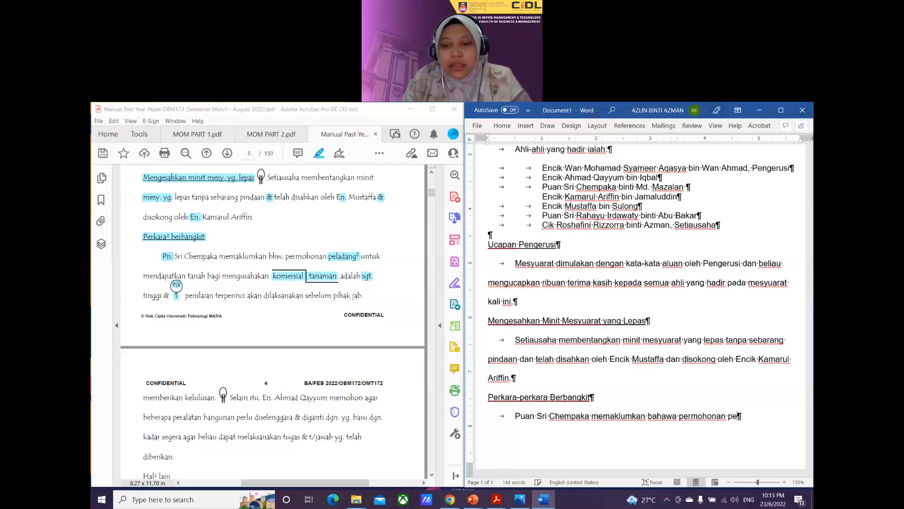
text(ladang-peladang-pela)
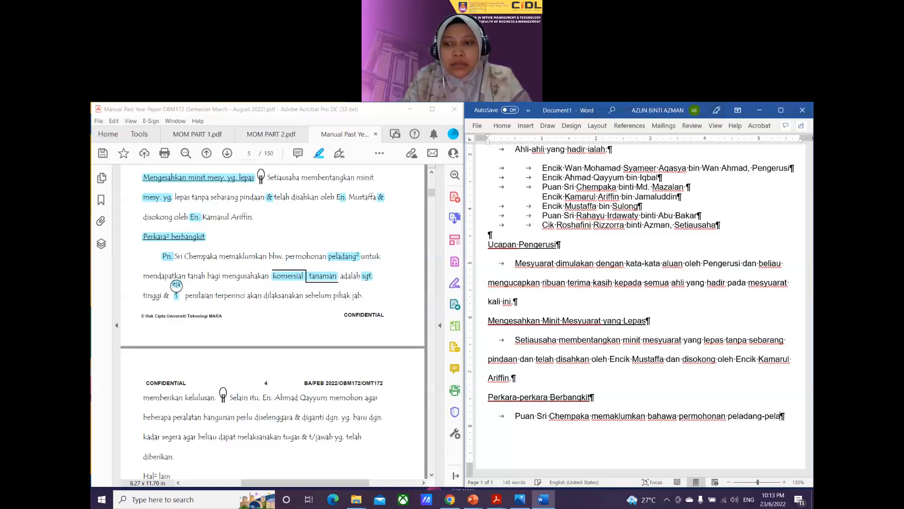
text(dang untuk )
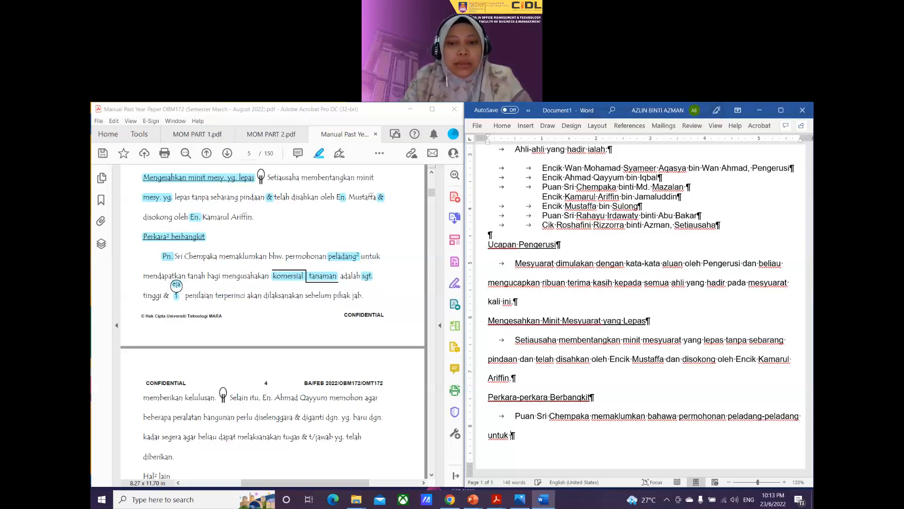
text(mendapatkan tanah)
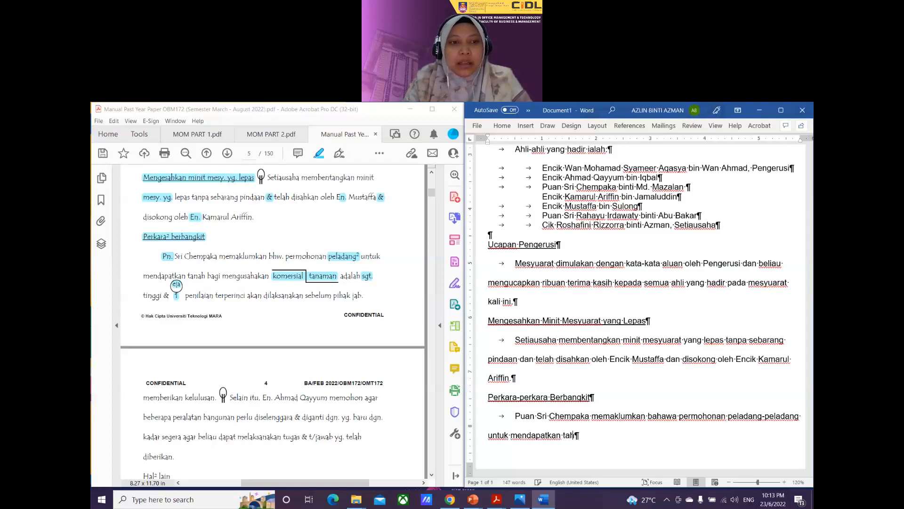
text( bagi mengusaha)
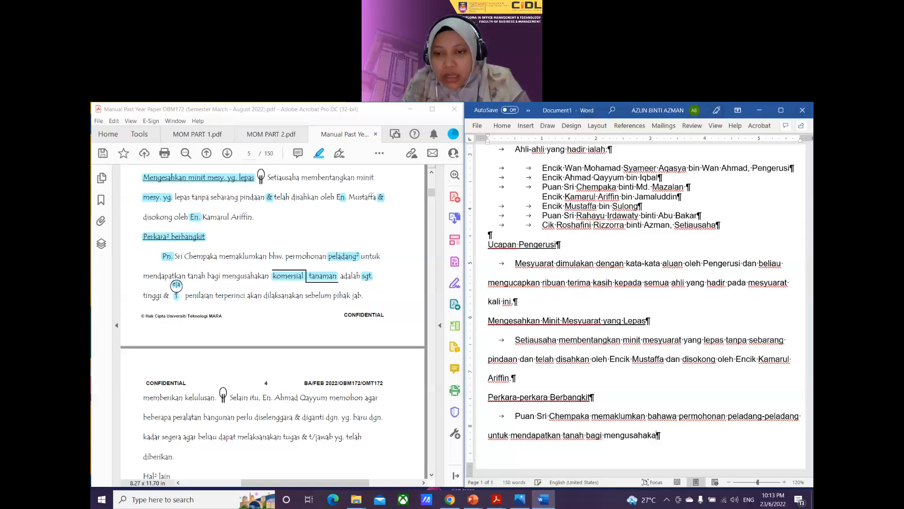
text(kan )
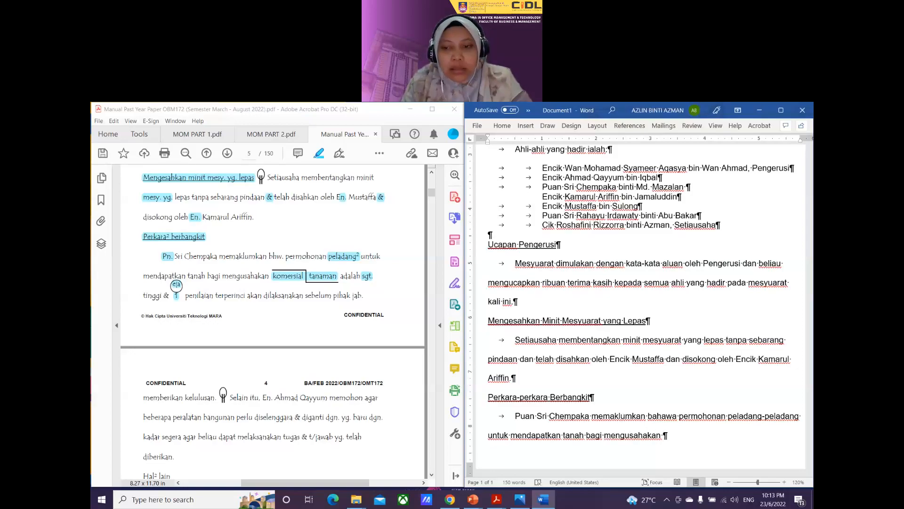
text(tanama)
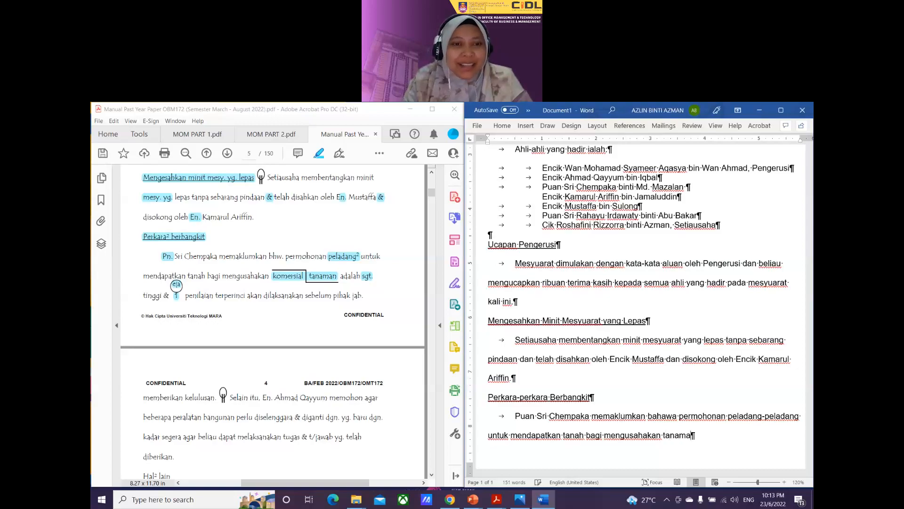
text(n komer)
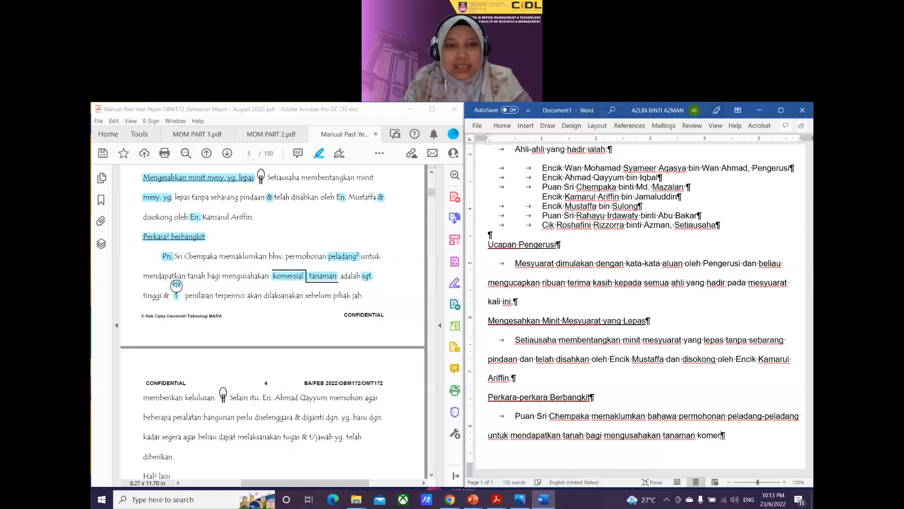
text(sial adalah )
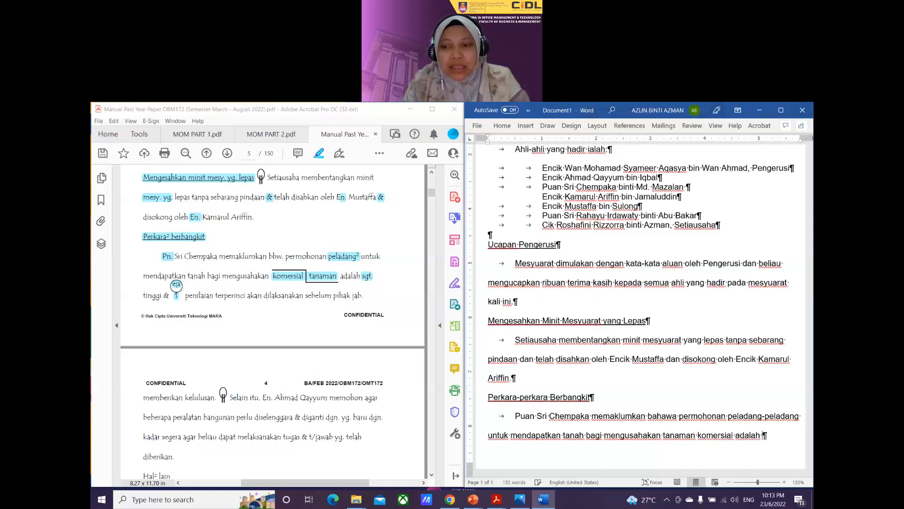
text(sangat)
scroll(567, 384, down, 2)
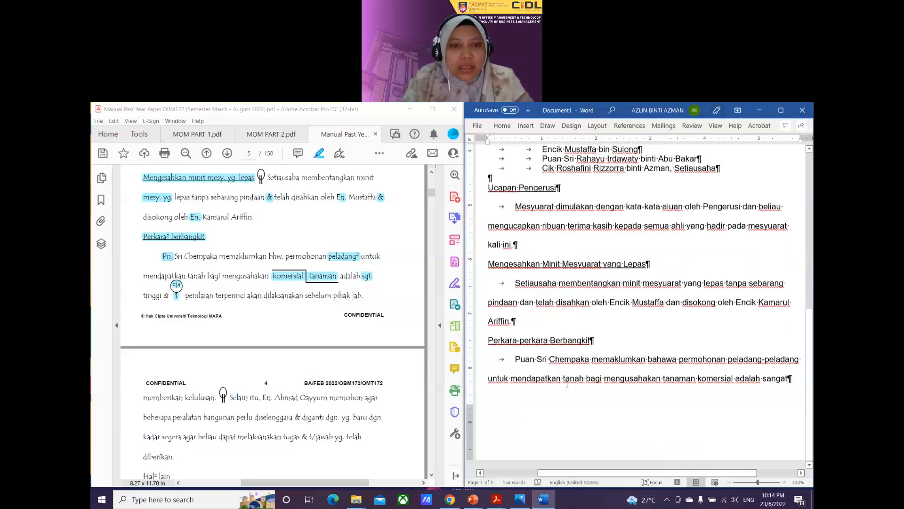
text(ti)
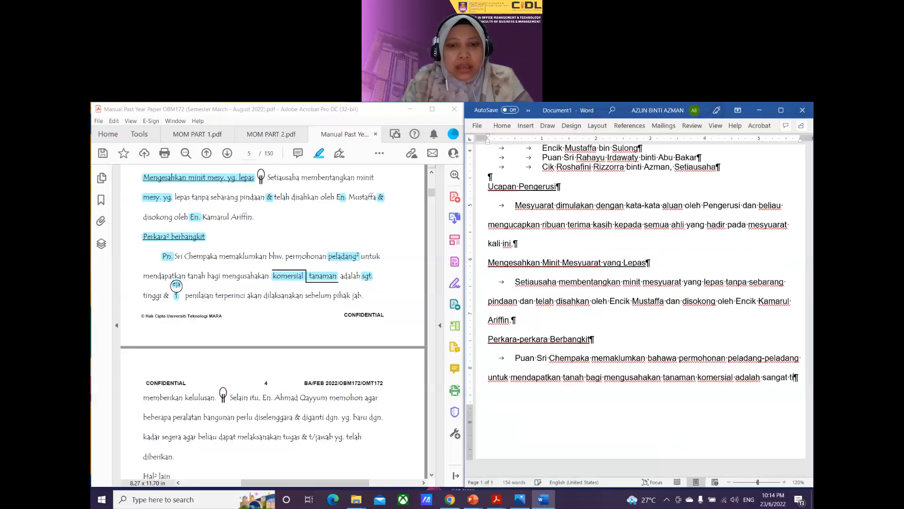
text(nggi dan sa)
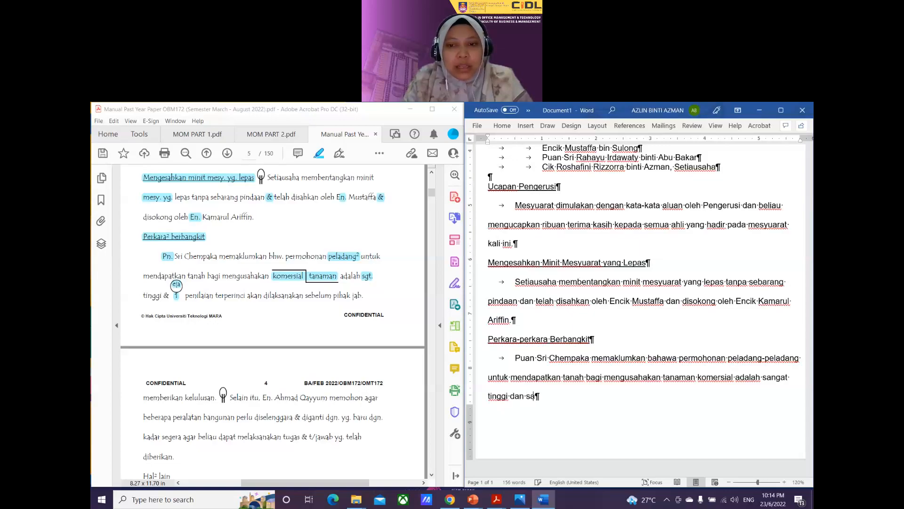
text(tu penilaian )
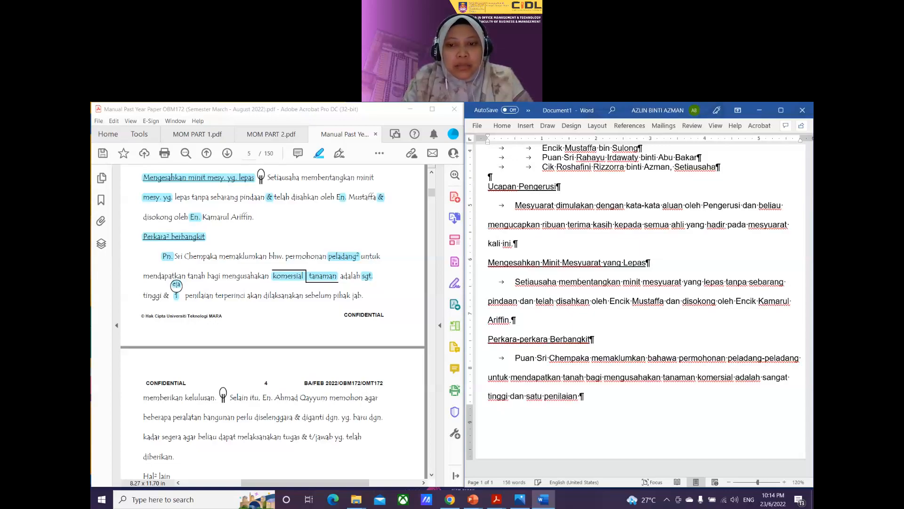
text(terperinc)
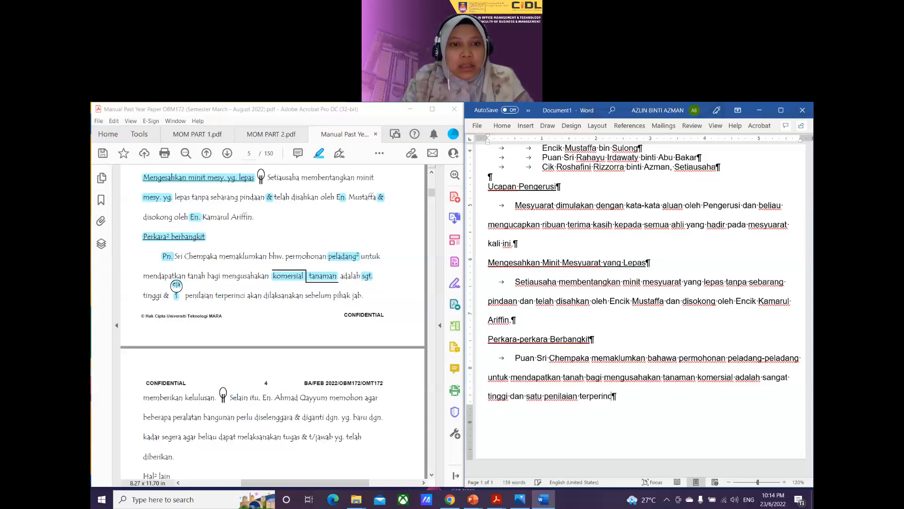
text(i akan di)
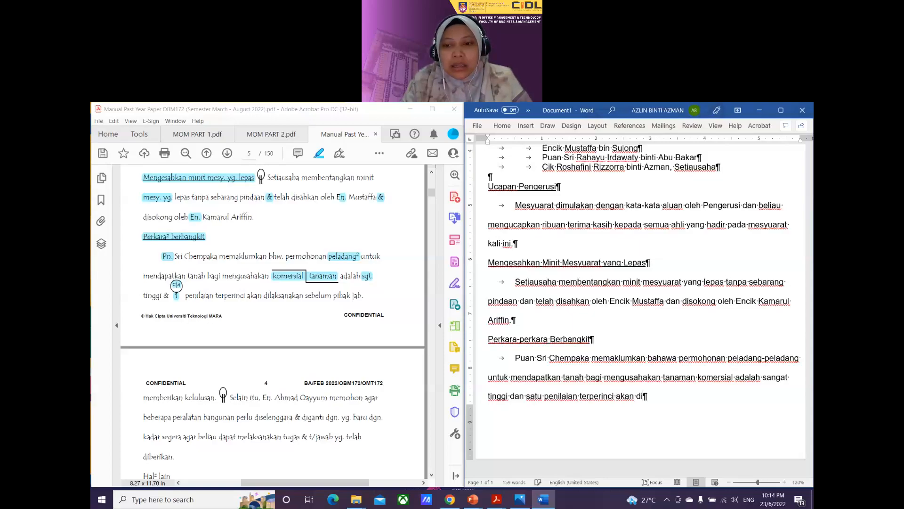
text(laksanaka)
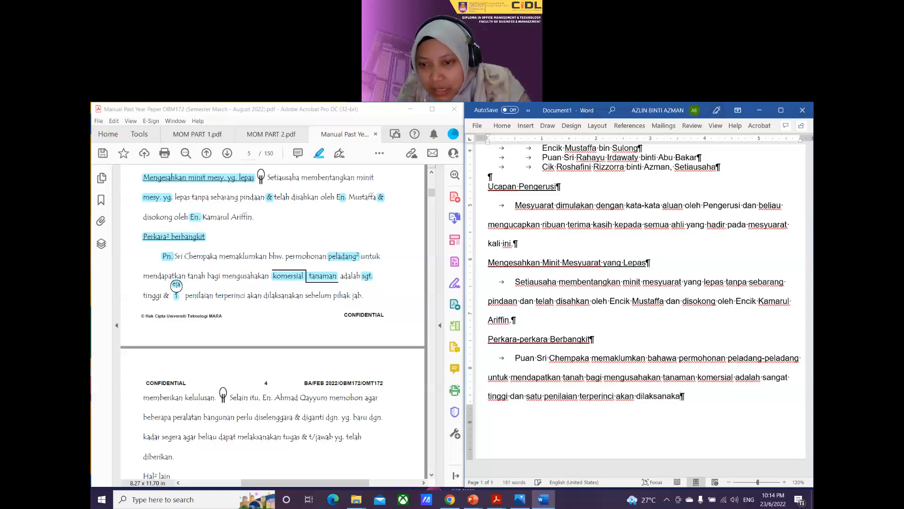
key(BackSpace)
key(BackSpace)
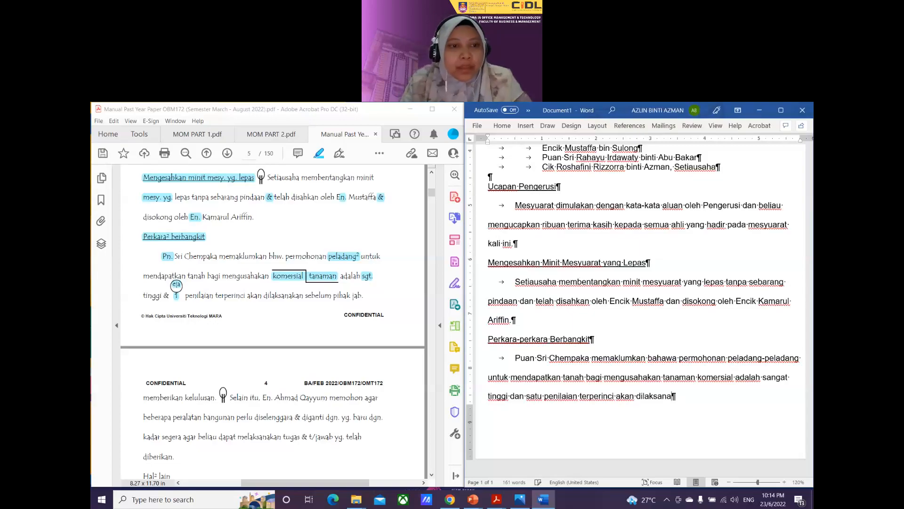
text(kan)
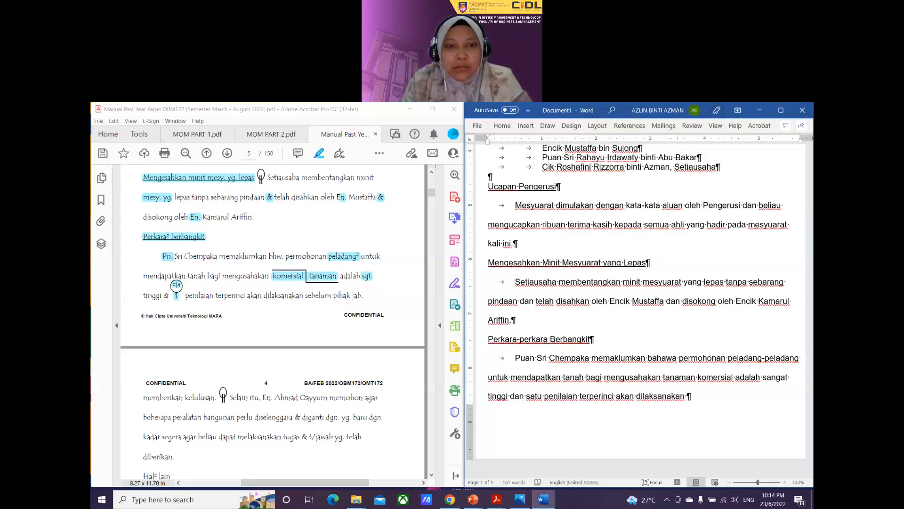
text( sebelum p)
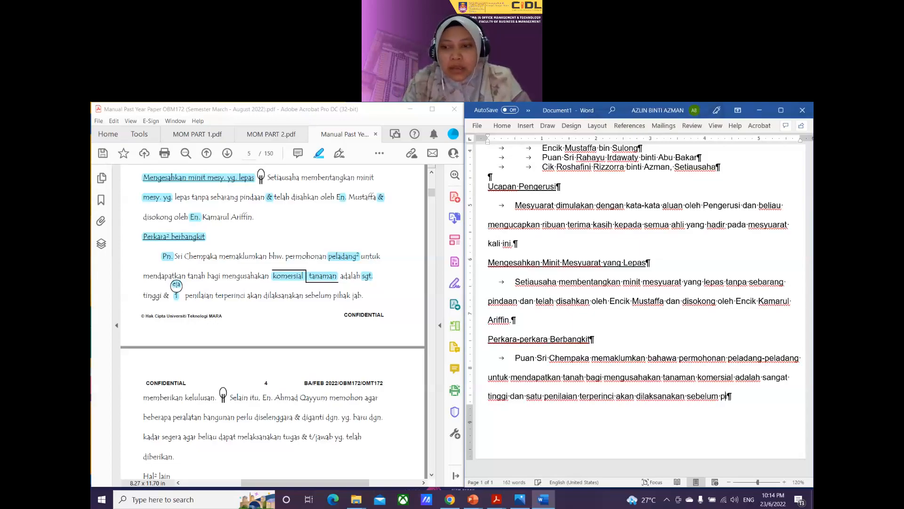
text(ihak jabatan memb)
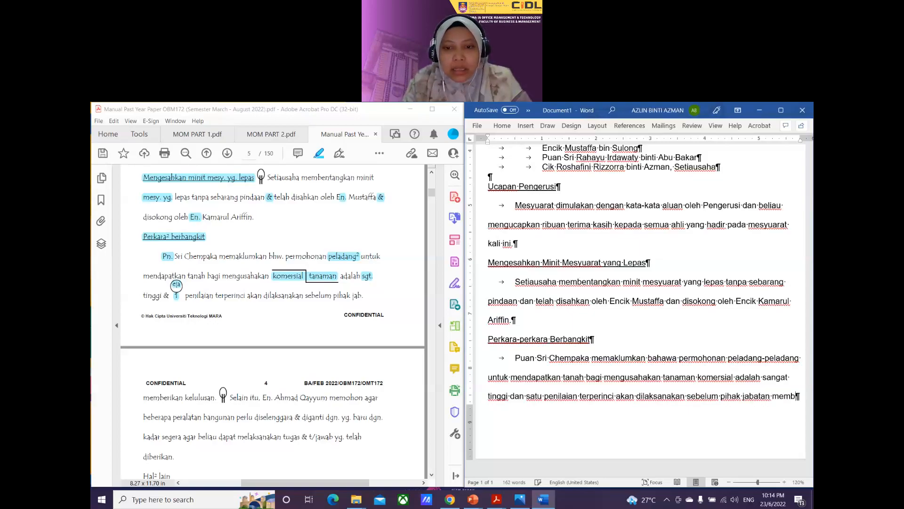
text(erikan kelulu)
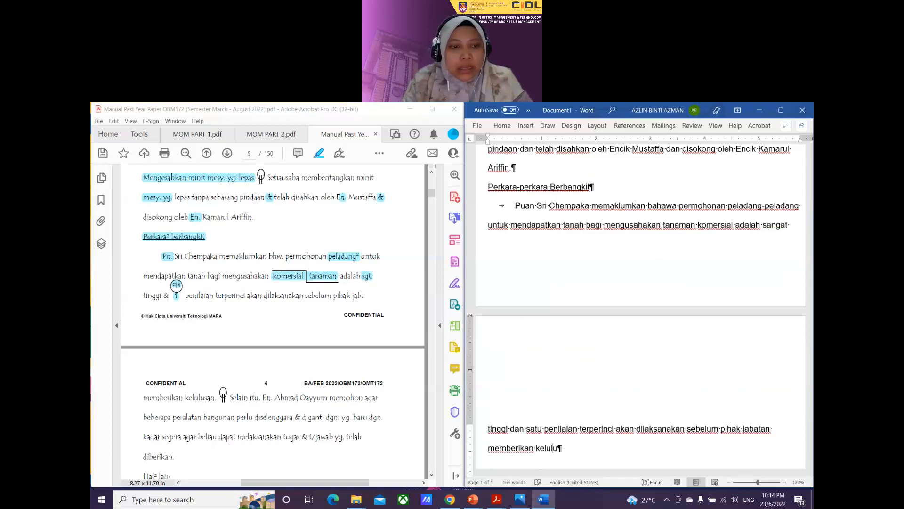
text(san)
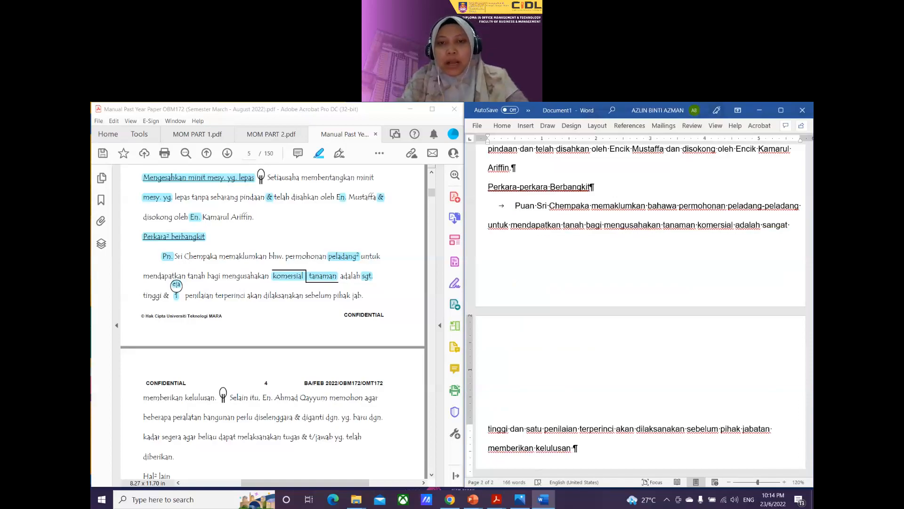
key(BackSpace)
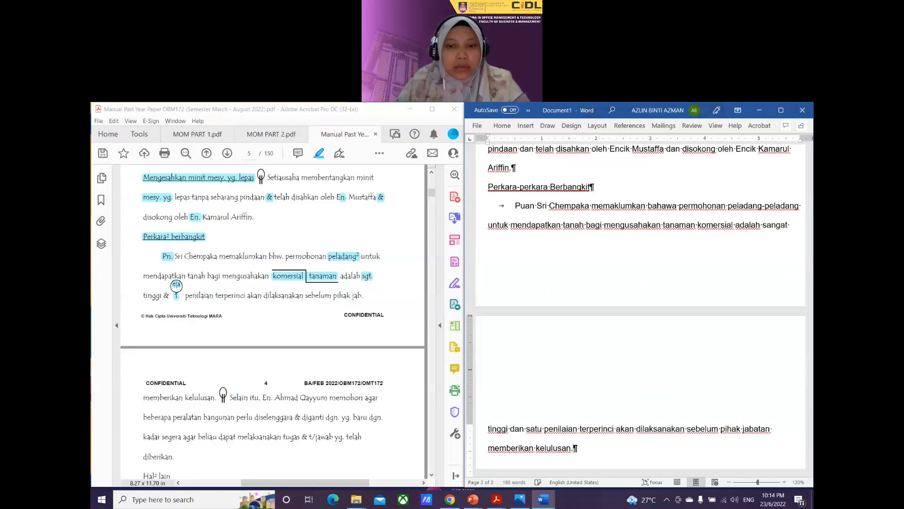
Step: Scroll the PDF to the next paragraph and place Word's cursor after 'kelulusan.'
scroll(566, 383, down, 3)
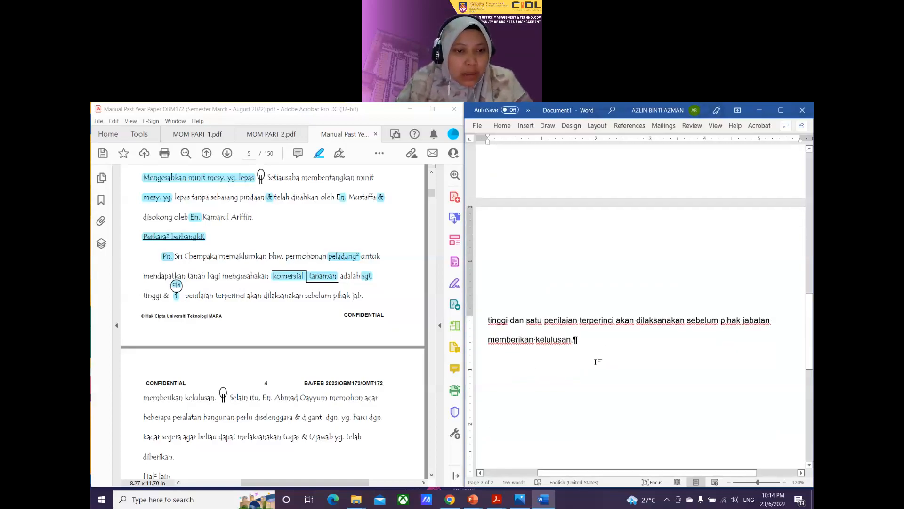
scroll(231, 377, down, 2)
click(226, 333)
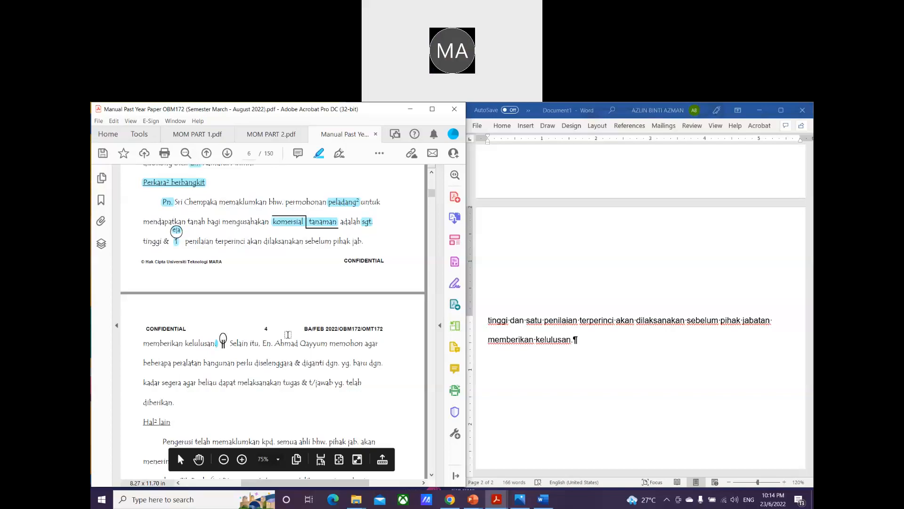
scroll(288, 335, down, 1)
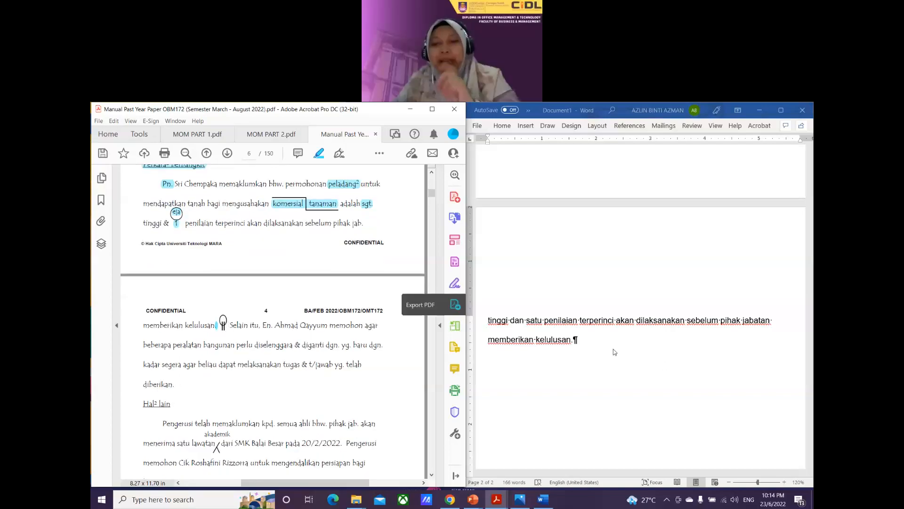
click(575, 339)
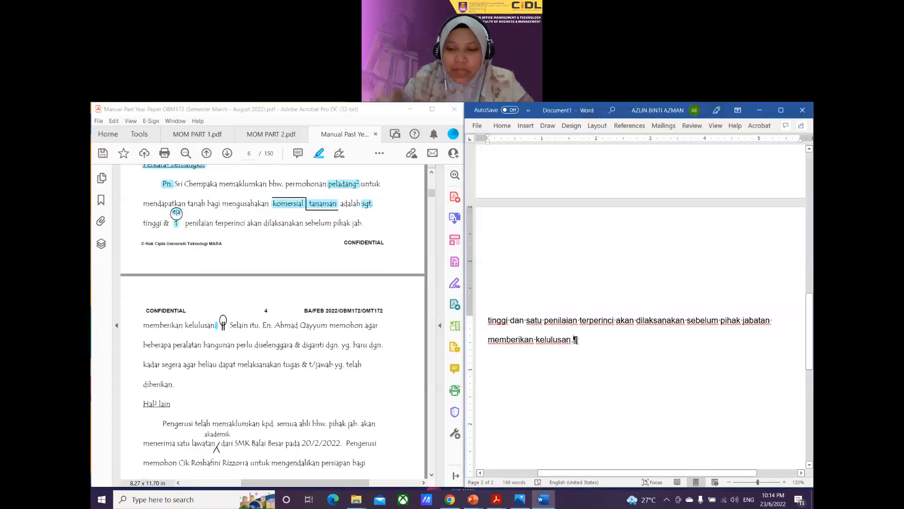
Step: Add an indented paragraph requesting building equipment upkeep, ending 'yang telah diberikan.'
key(Return)
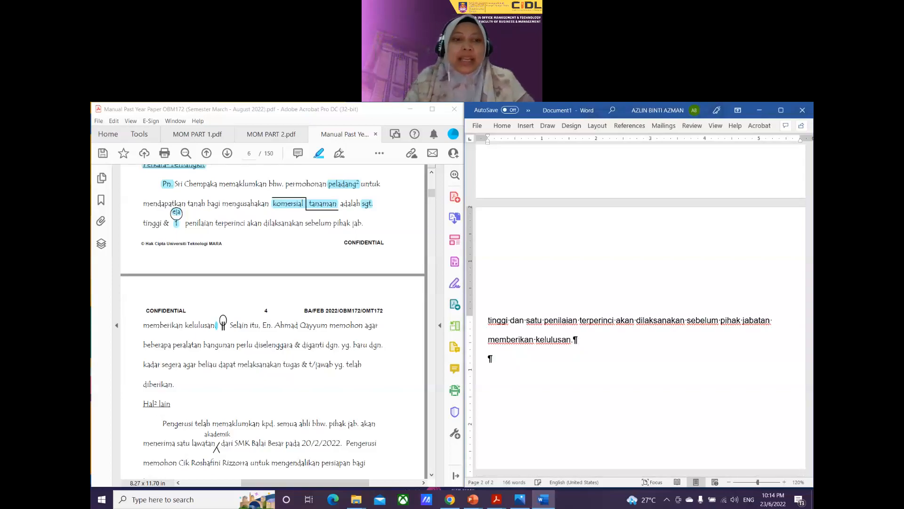
key(Tab)
text(S)
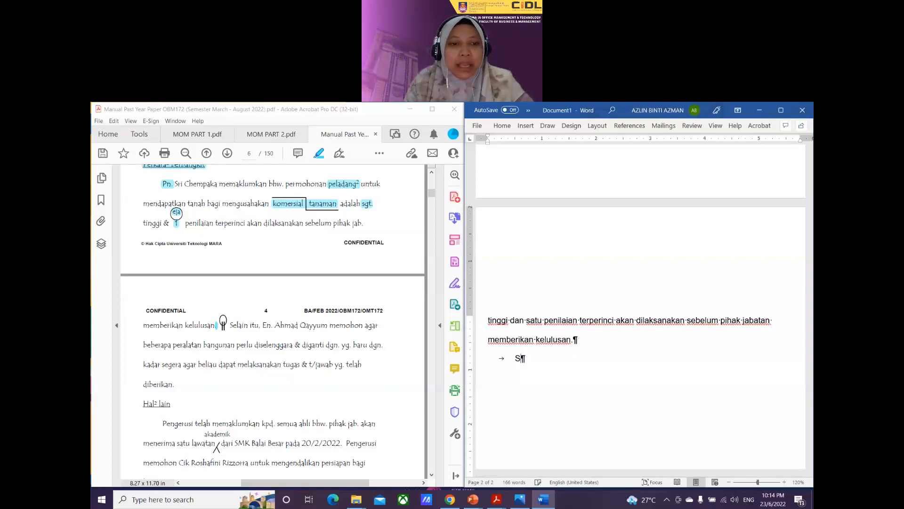
text(elain itu, )
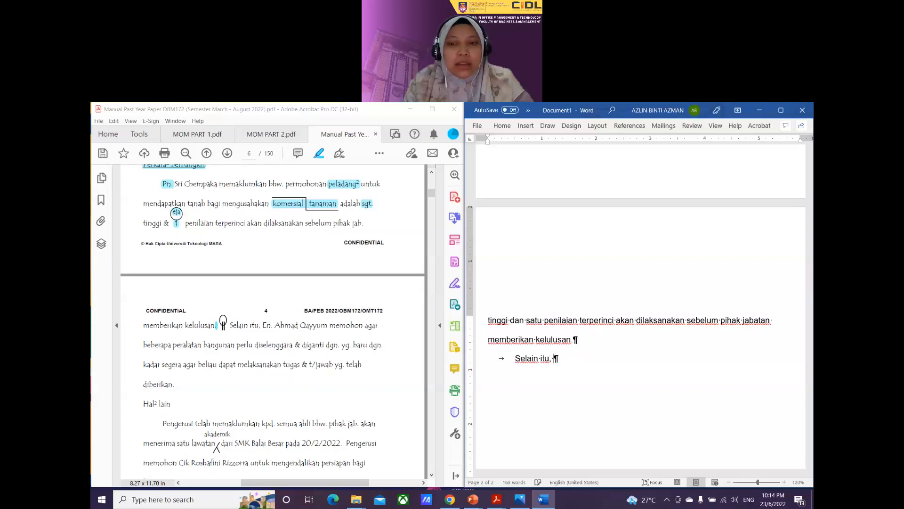
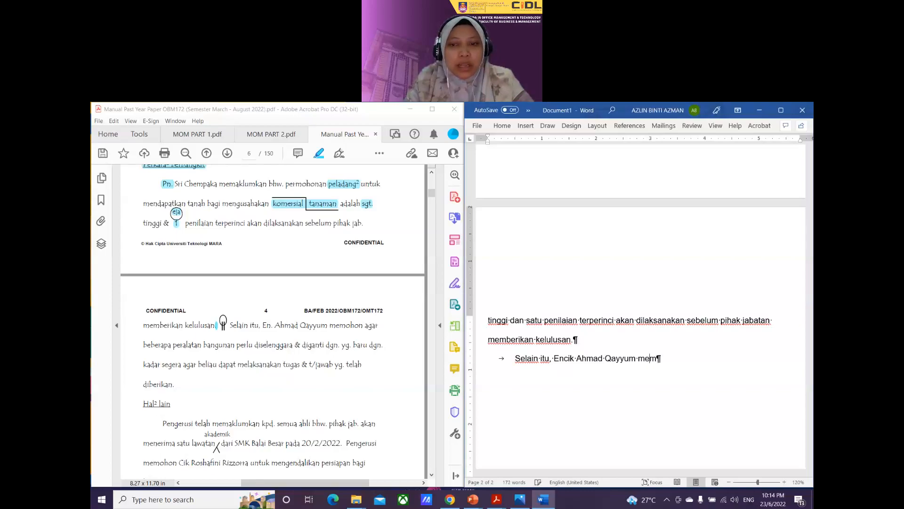
text(ohon agar beber)
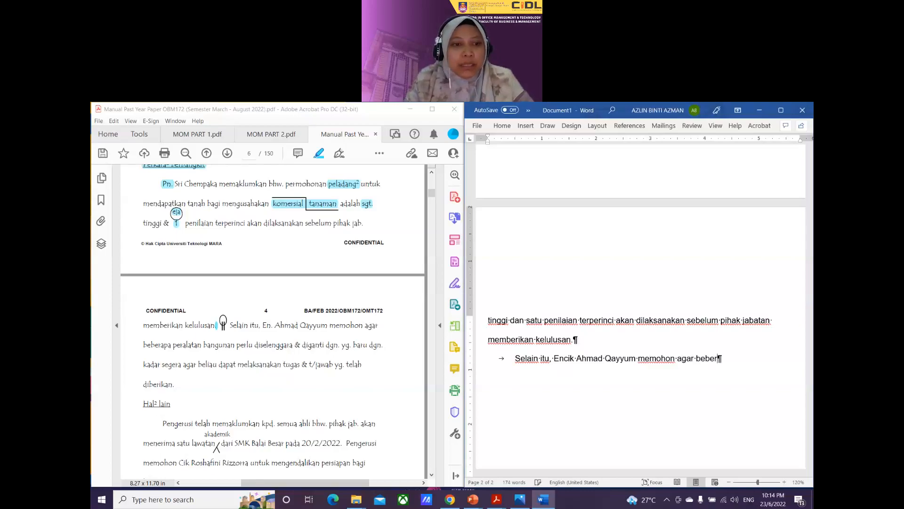
text(apa peral)
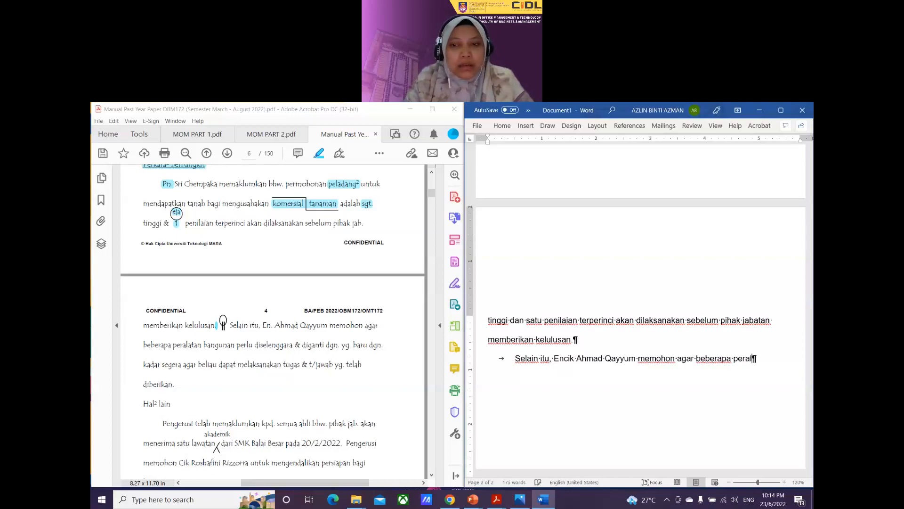
text(atan banguna)
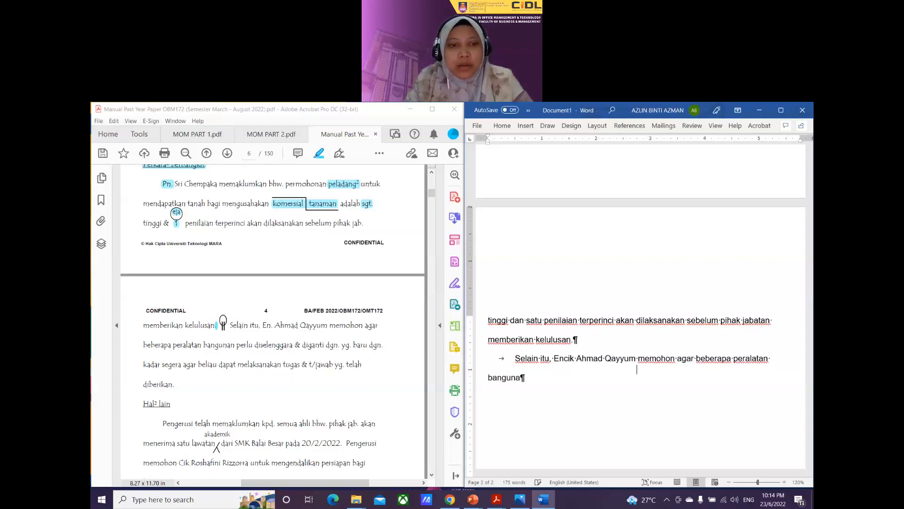
text(n perlu disele)
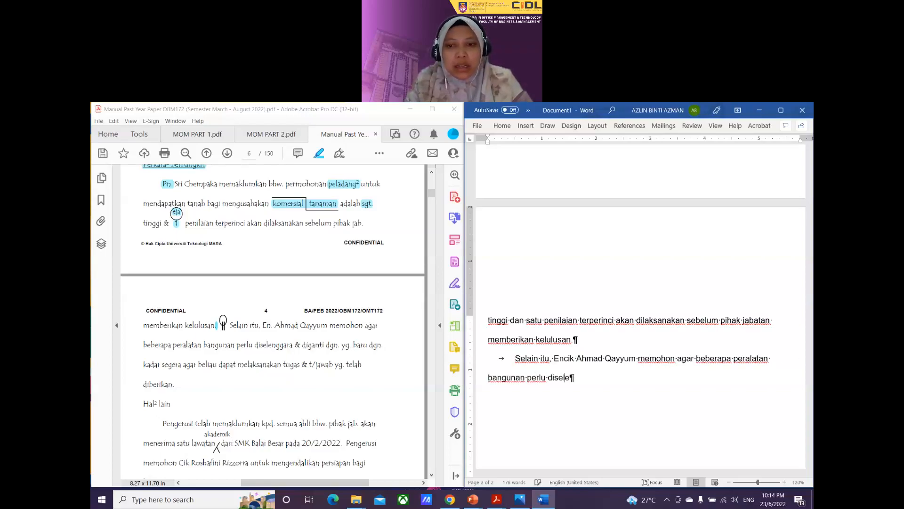
text(nggara da)
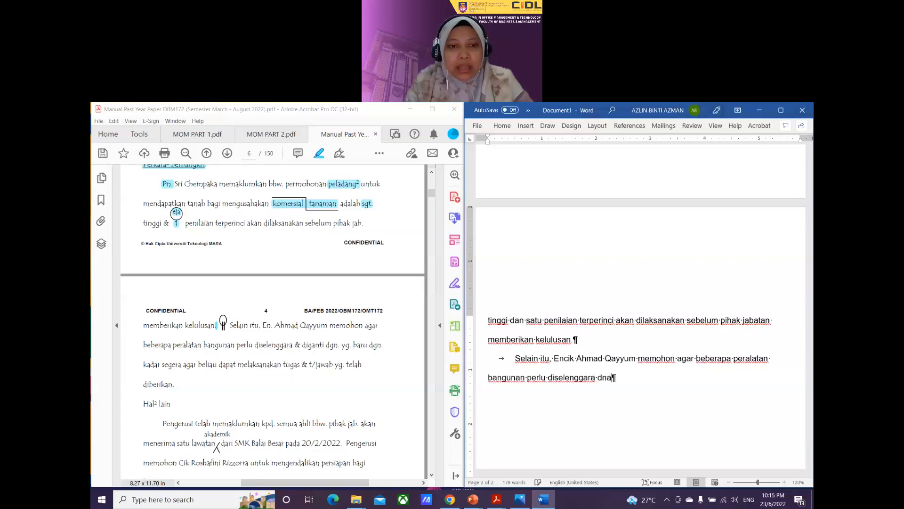
text(n diganti )
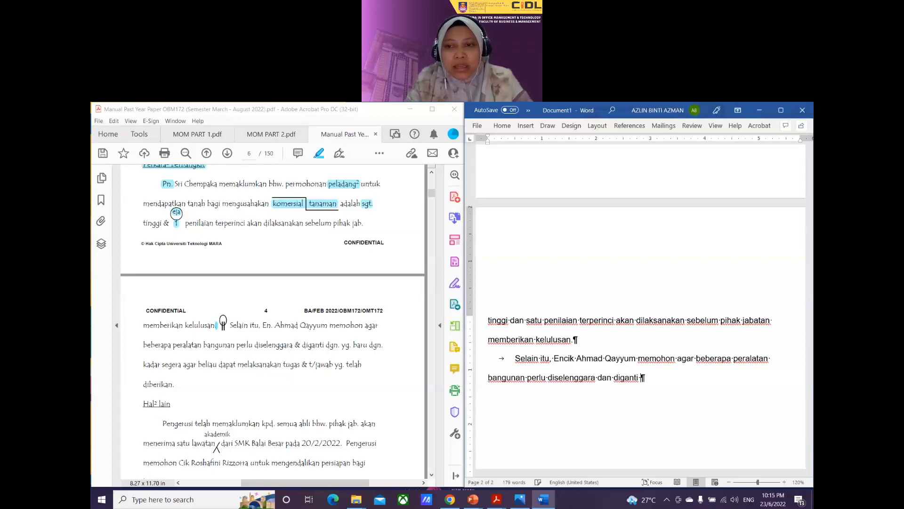
text(dengan yang b)
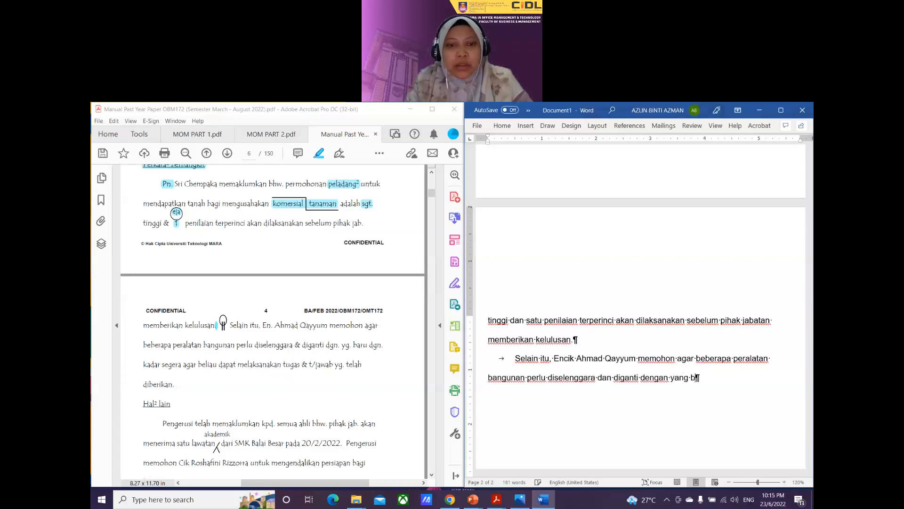
text(aru dengan kadar seger)
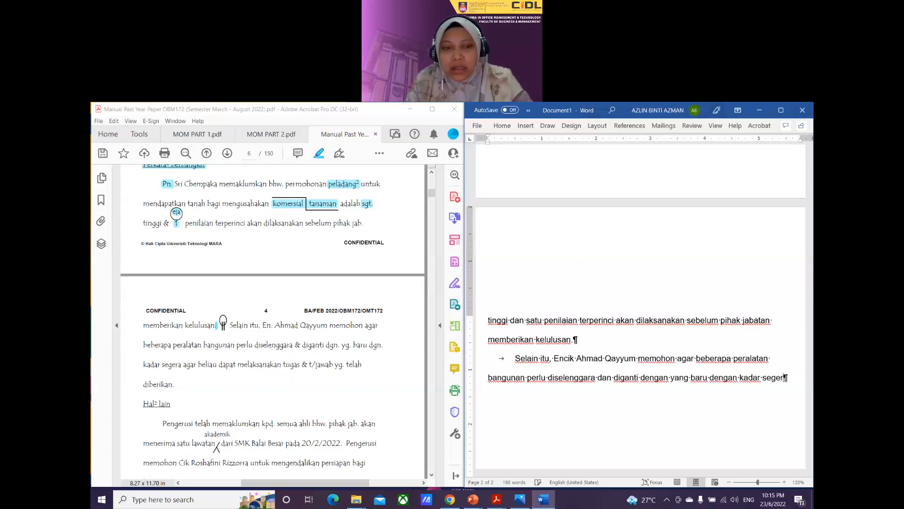
text(a agar)
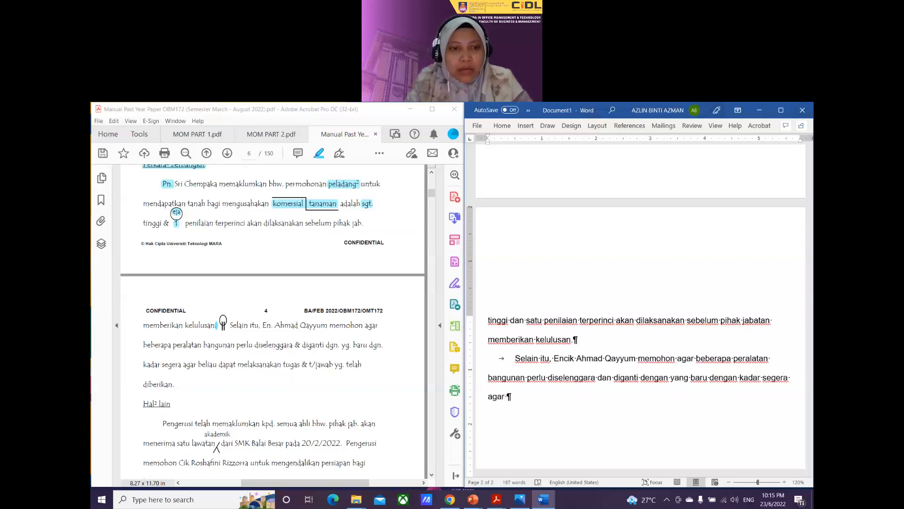
text( beliau dapat mel)
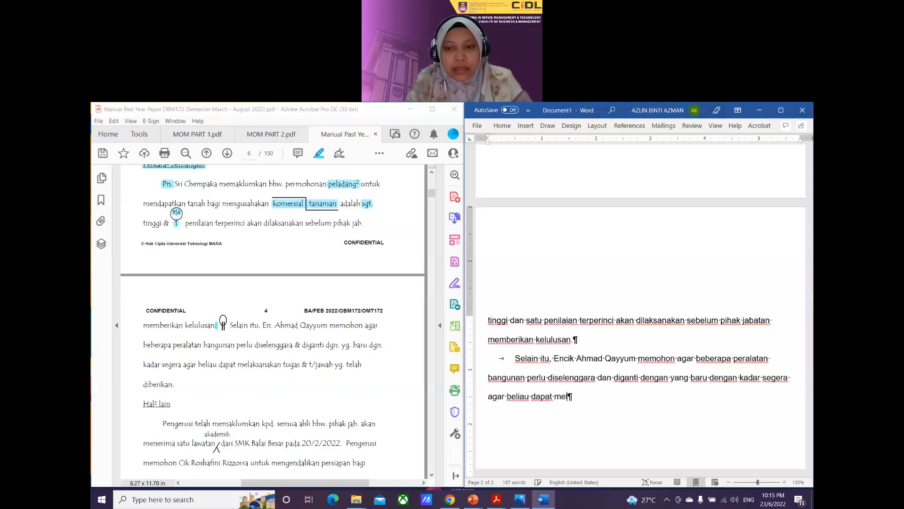
text(aksanakan)
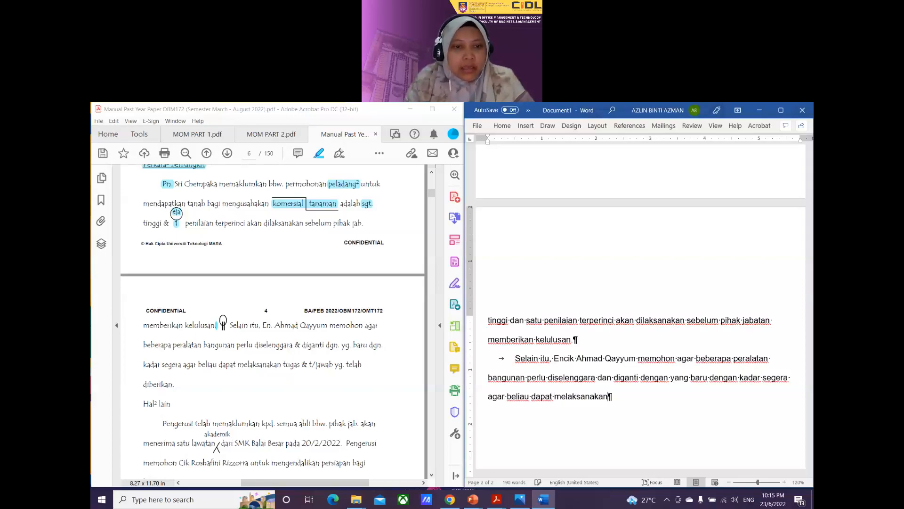
text( tuga)
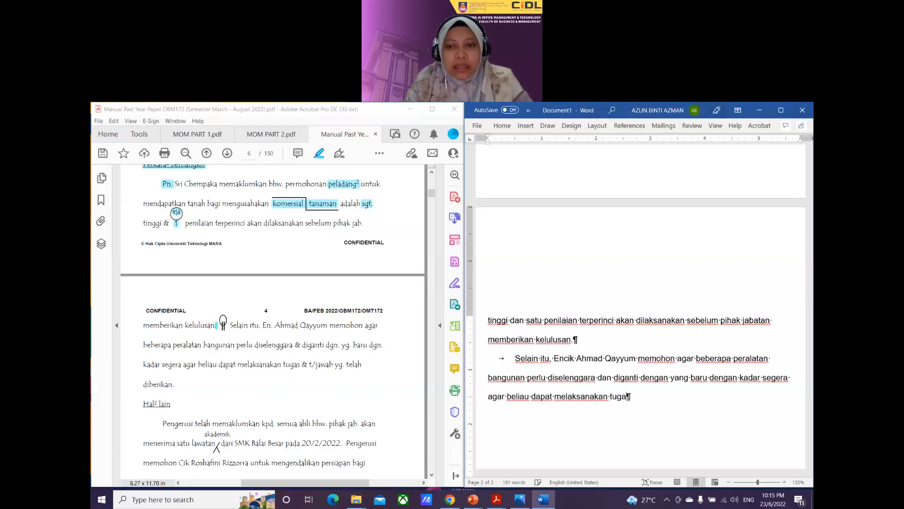
text(s da)
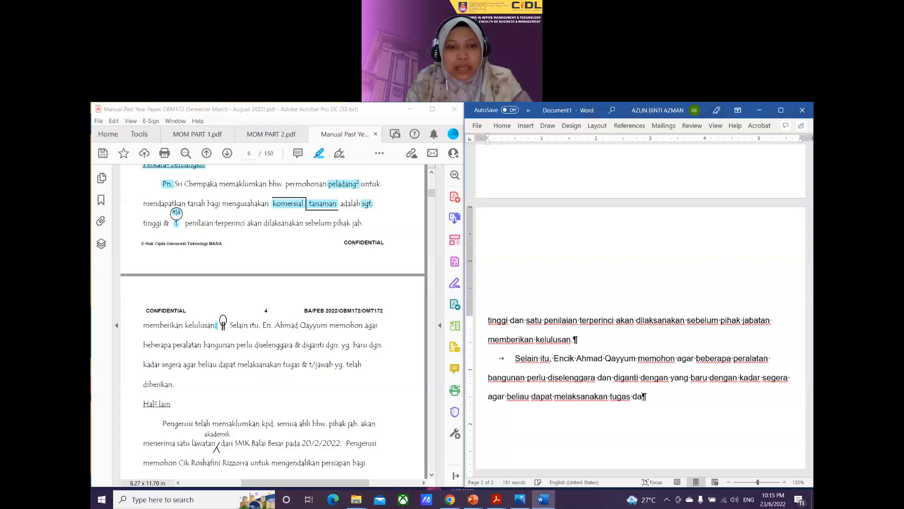
text(n tang)
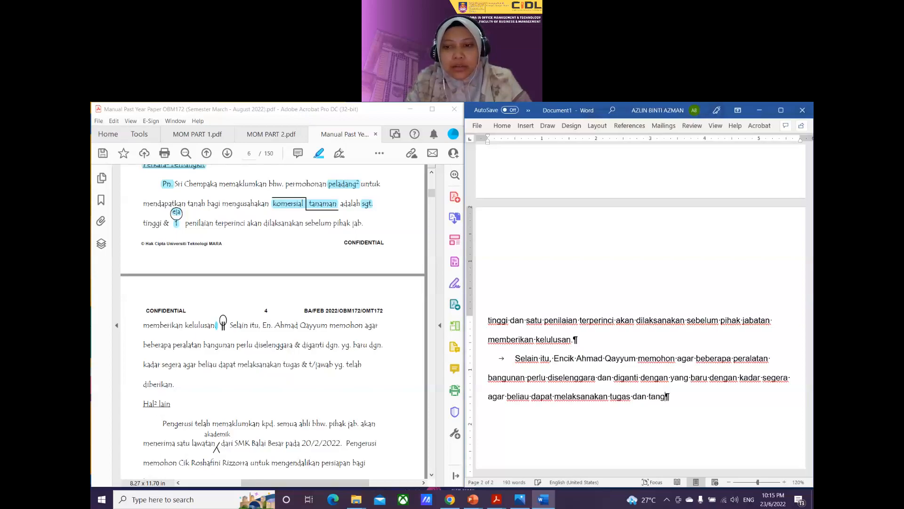
text(gungjawab tela)
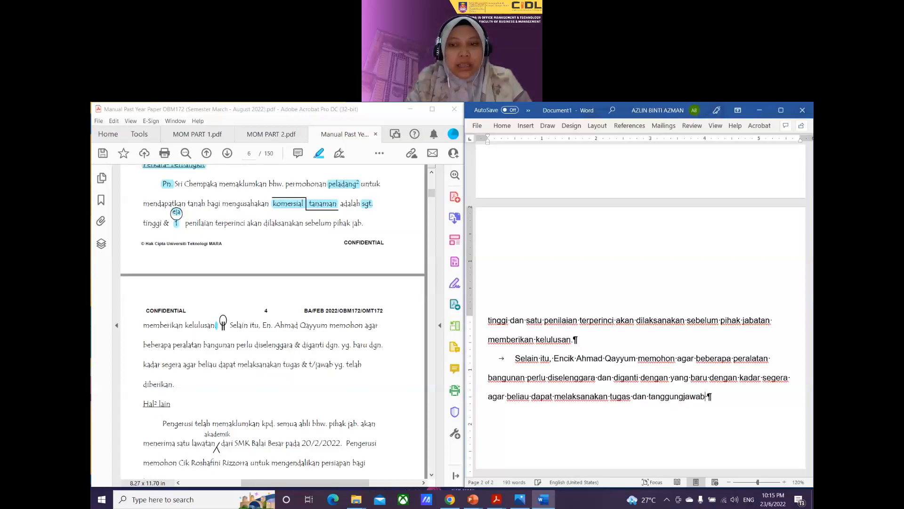
key(BackSpace)
key(BackSpace)
key(BackSpace)
key(BackSpace)
text(ya)
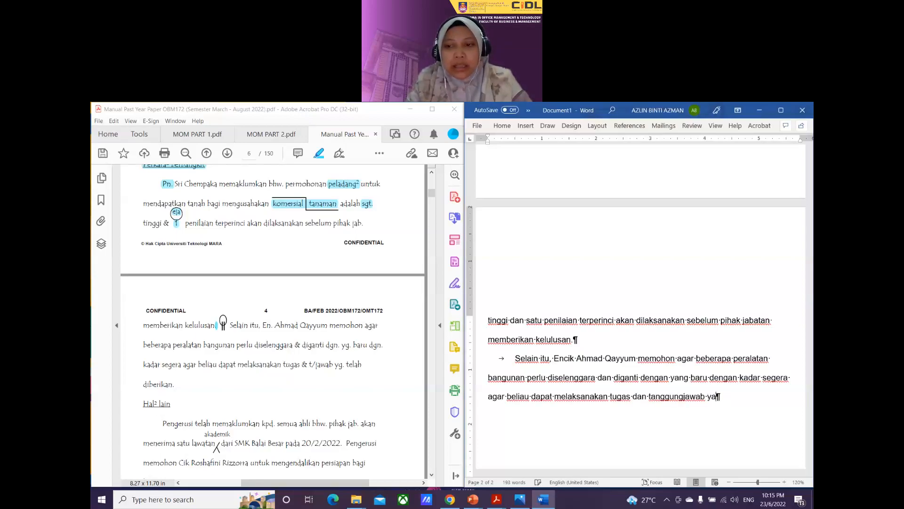
text(ng telah di)
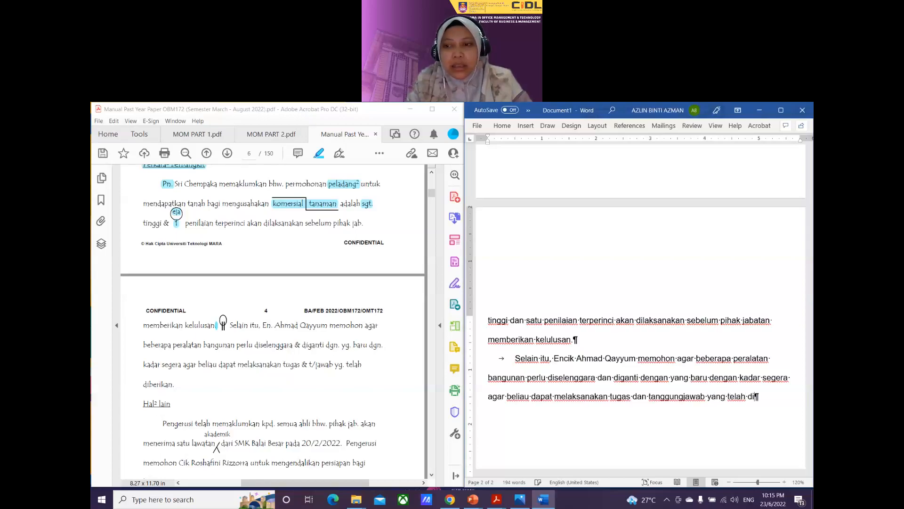
text(berikan.)
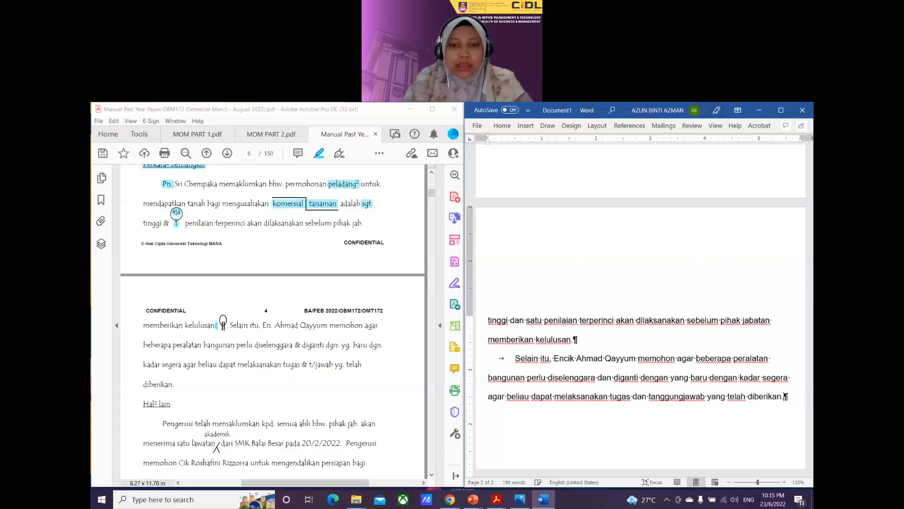
key(Return)
Step: Scroll the PDF down to the Hal² lain section
scroll(641, 306, down, 3)
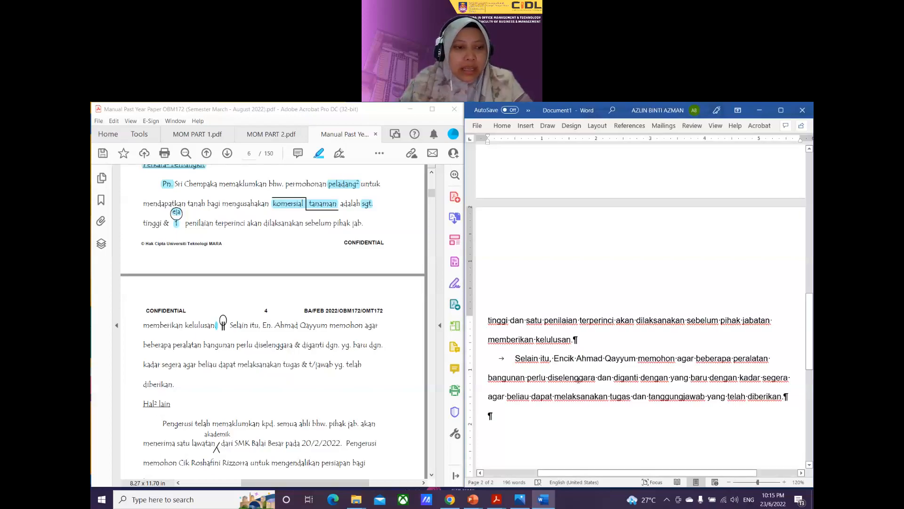
scroll(139, 332, down, 2)
drag(139, 332, 205, 357)
scroll(174, 332, down, 2)
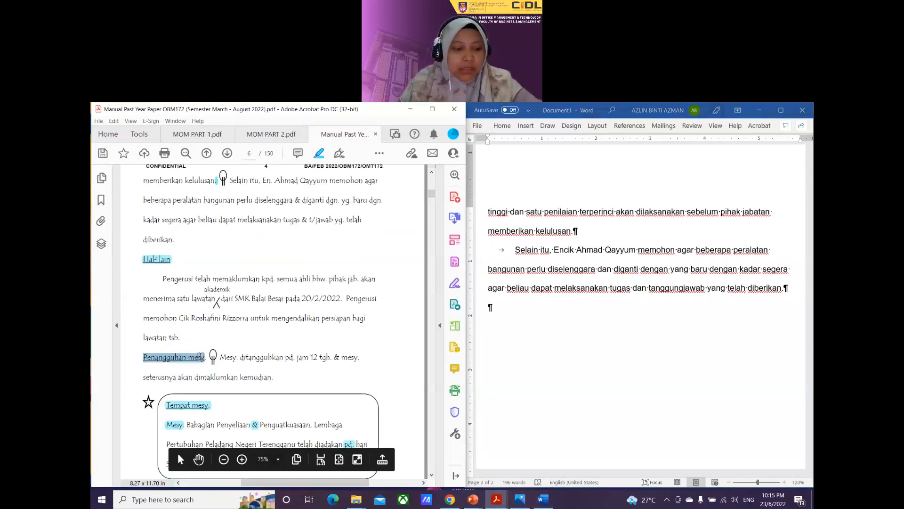
Step: Type the 'Hal-hal Lain' heading and begin its indented bullet 'Pengerusi telah memaklumkan… satu'
click(496, 310)
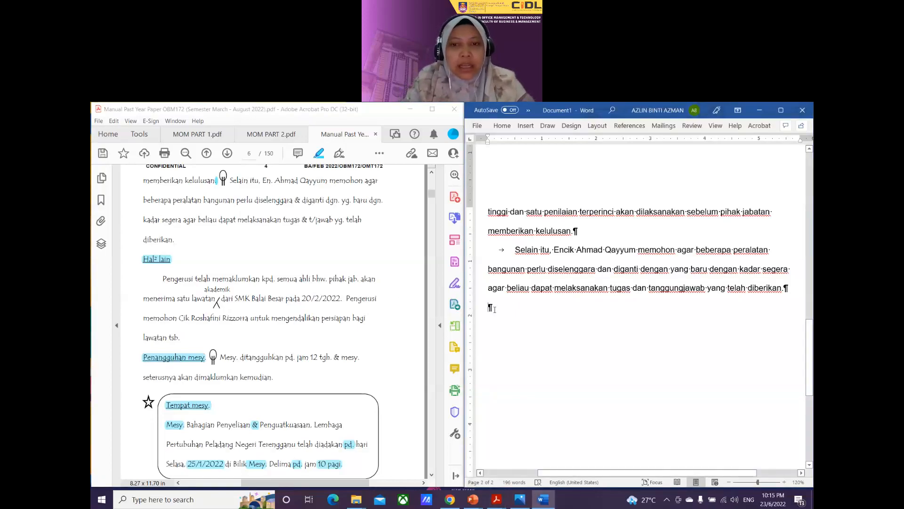
text(Hal-)
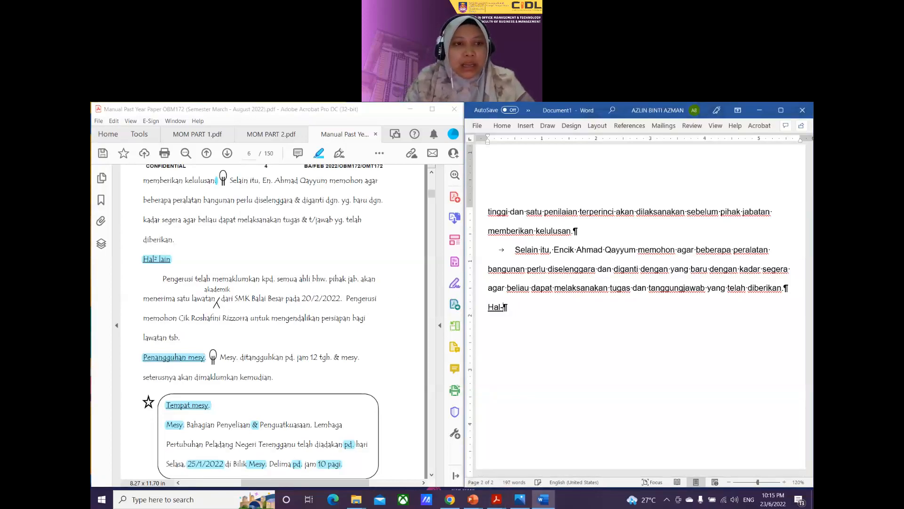
text(hal Lain)
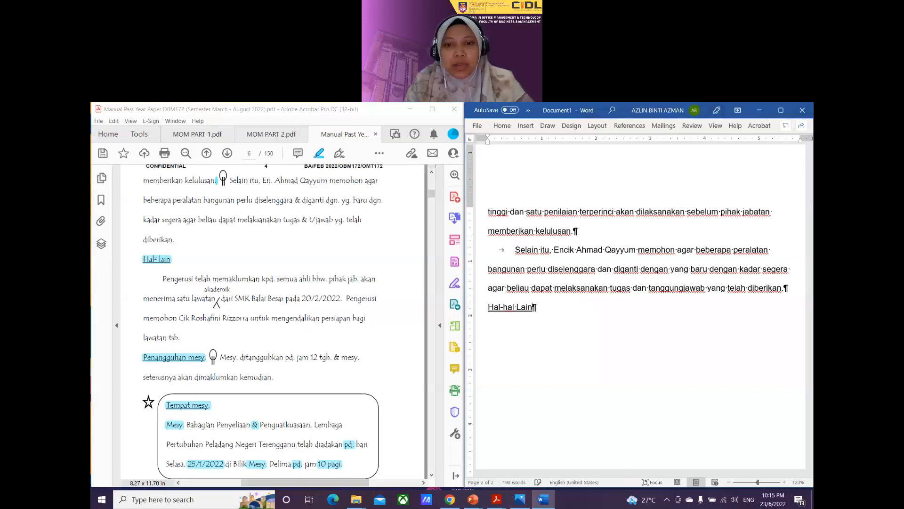
key(Return)
key(Tab)
text(Pe)
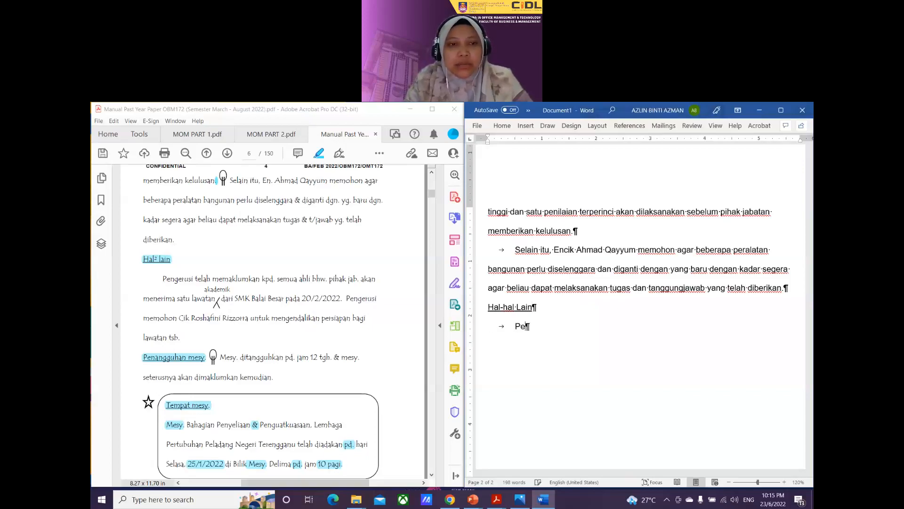
text(ngerusi t)
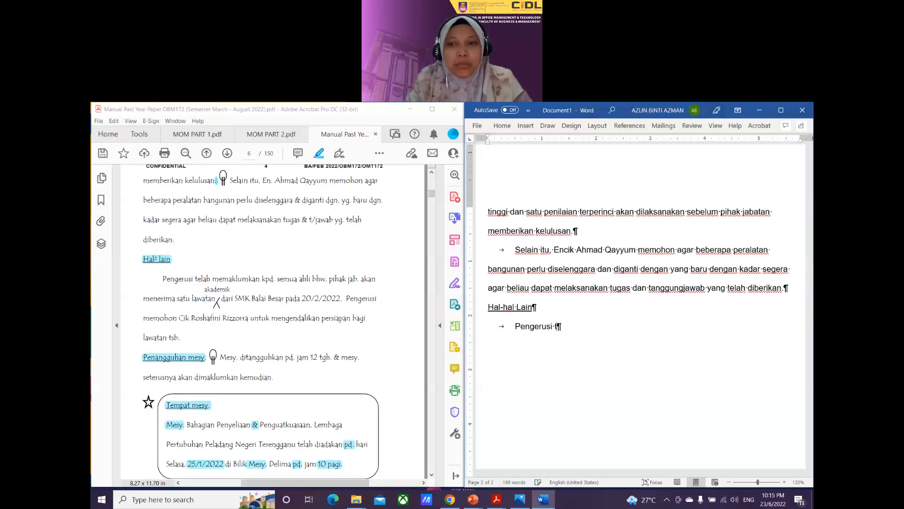
text(elah memaklumkan)
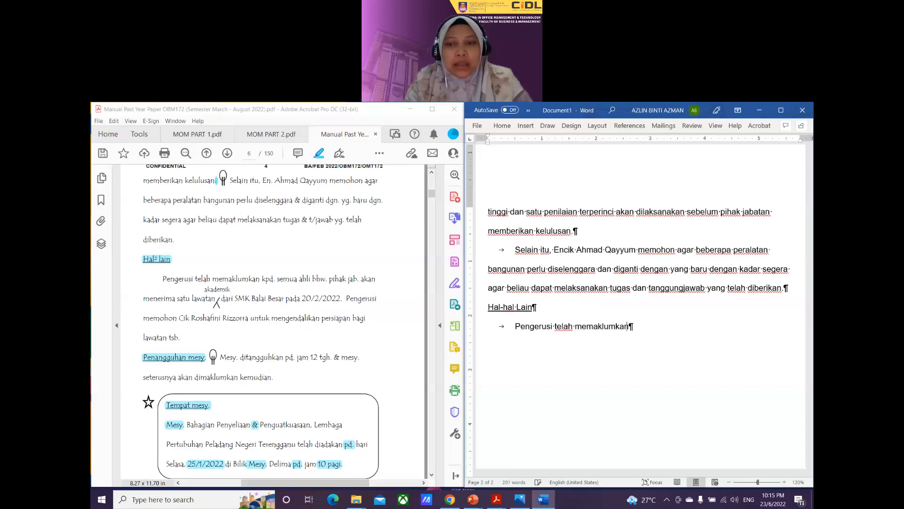
text( kepada)
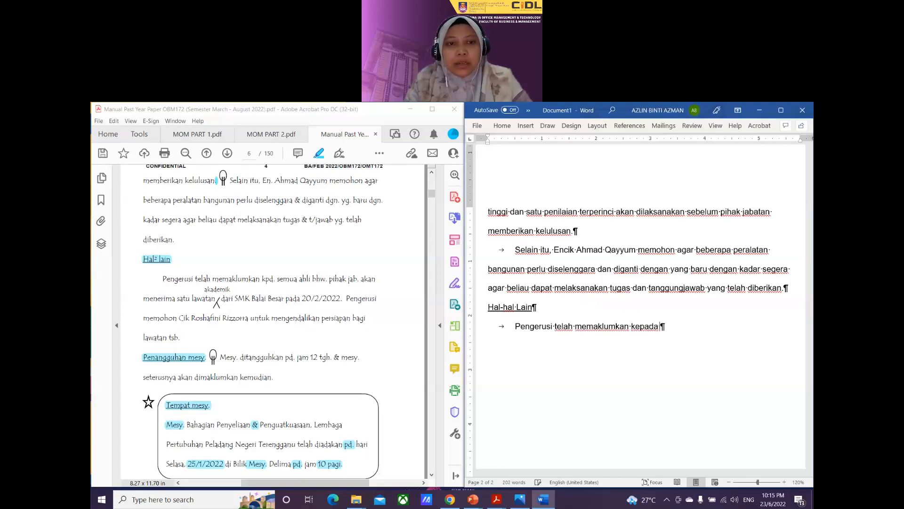
text( semua ahli b)
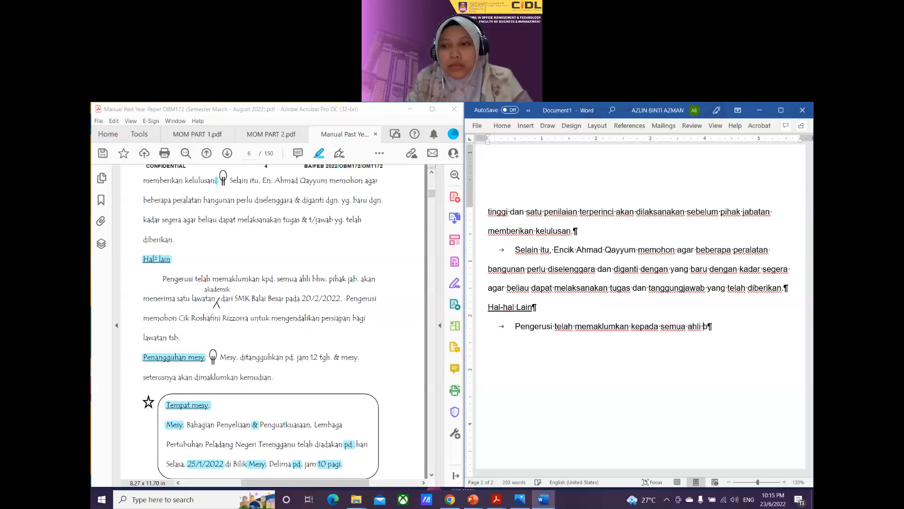
text(ahawa p)
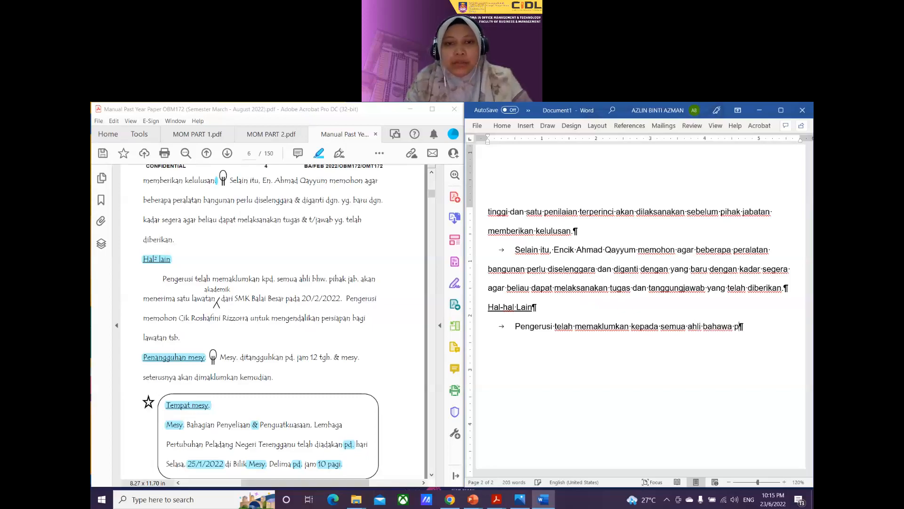
text(ihak jabat)
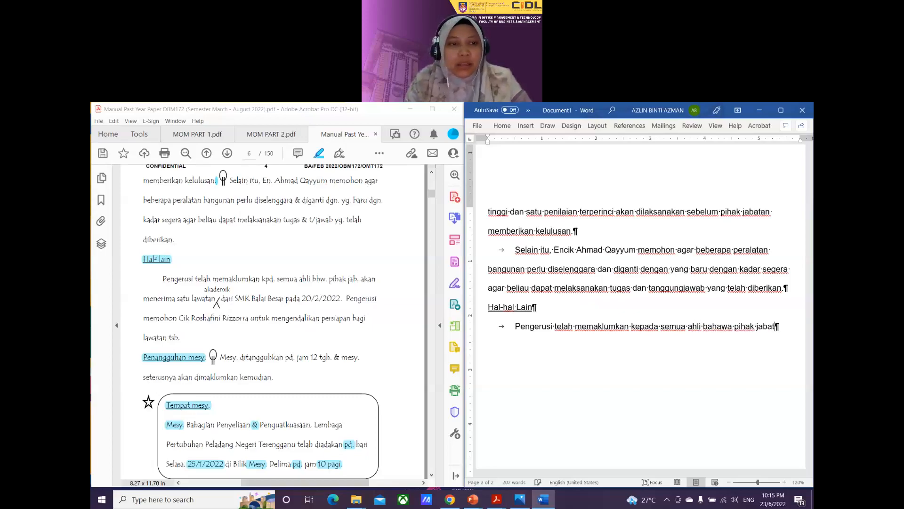
text(an akan me)
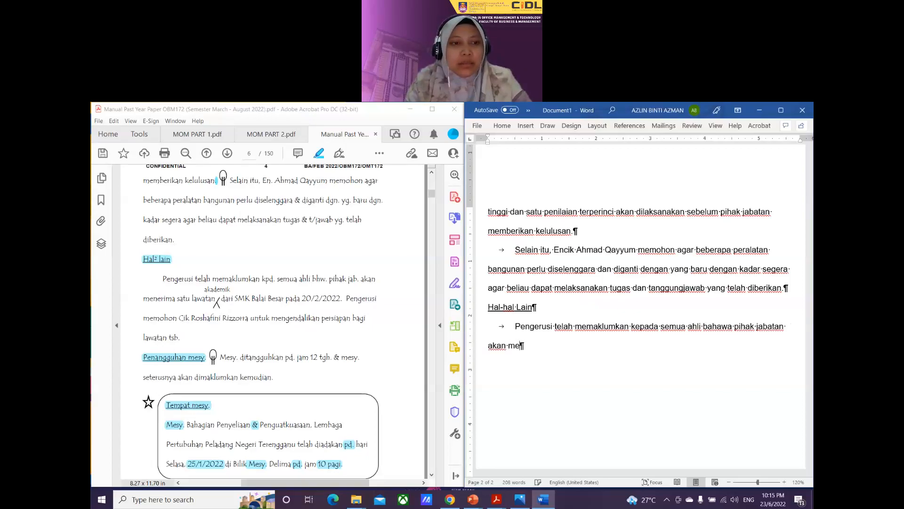
text(nerima sa)
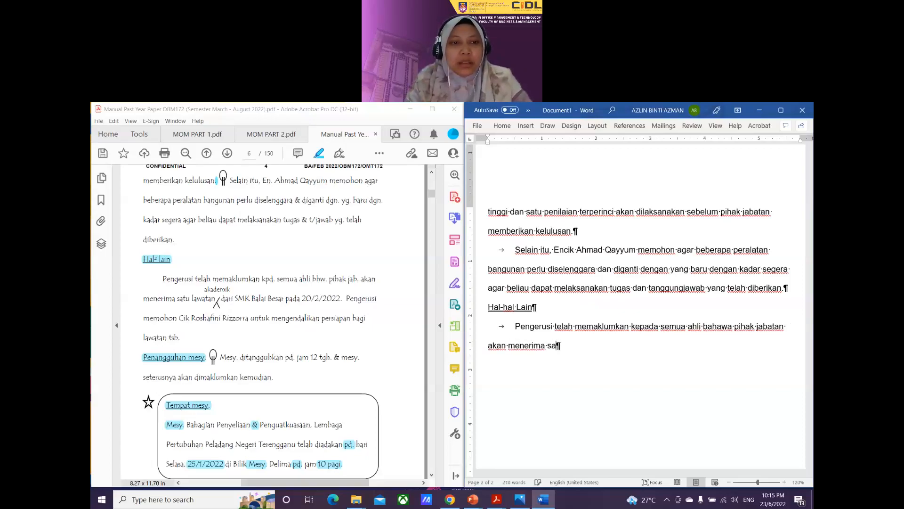
text(tu lawatan)
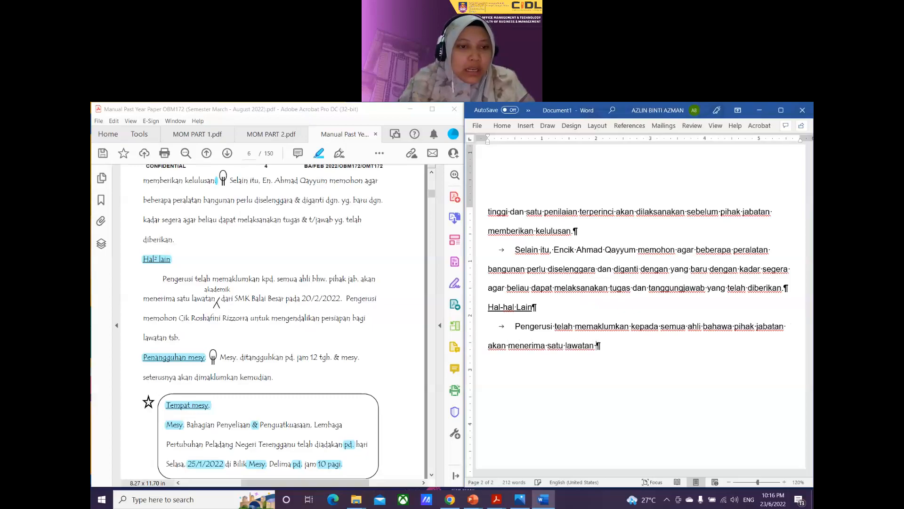
Step: Delete the accidental highlight from the PDF
drag(204, 289, 247, 295)
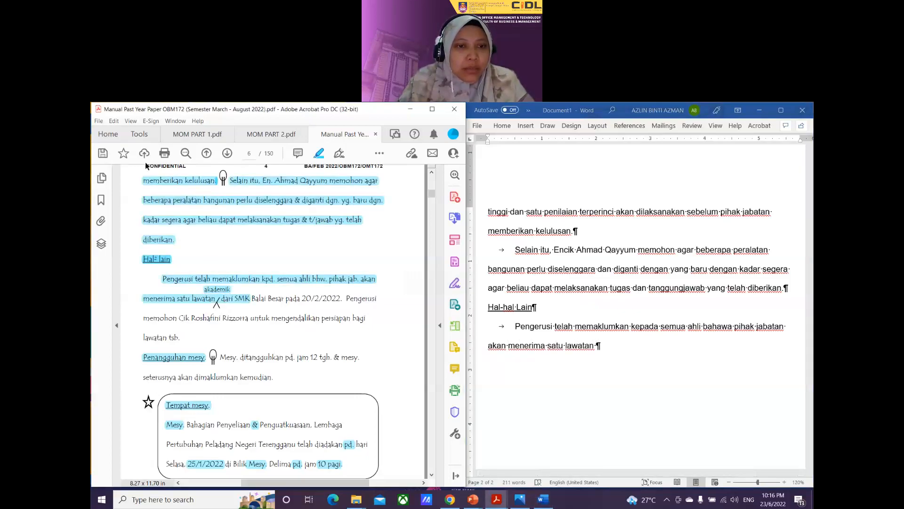
click(233, 301)
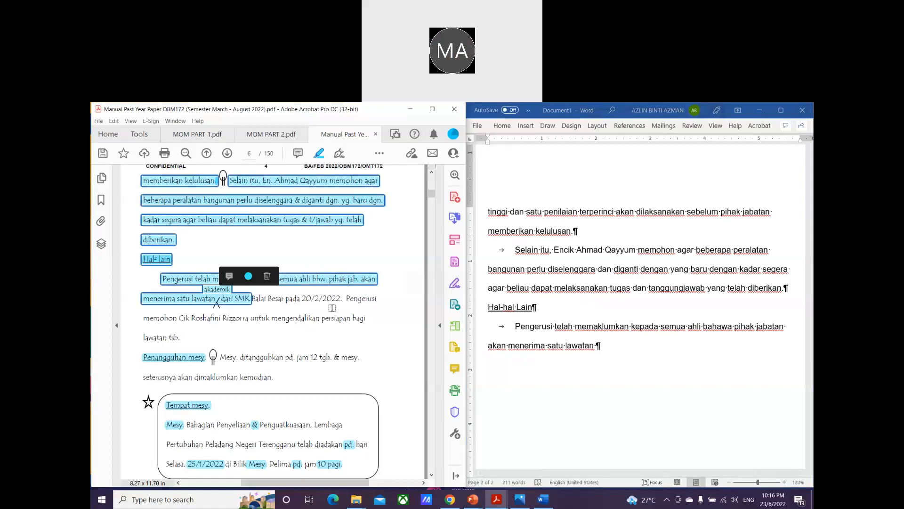
click(270, 274)
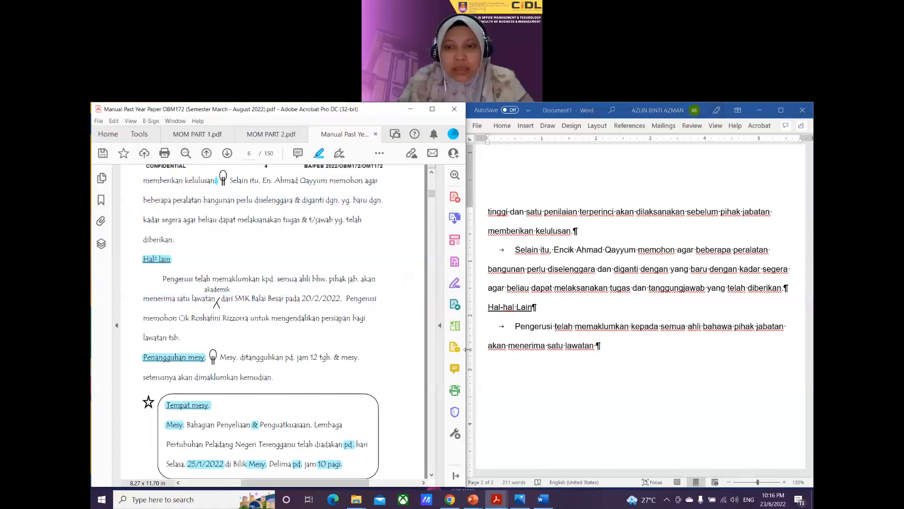
Step: Continue the bullet: academic visit from Sekolah Menengah Kebangsaan Balai Besar on 20 Februari 2022
click(598, 347)
text(akademik)
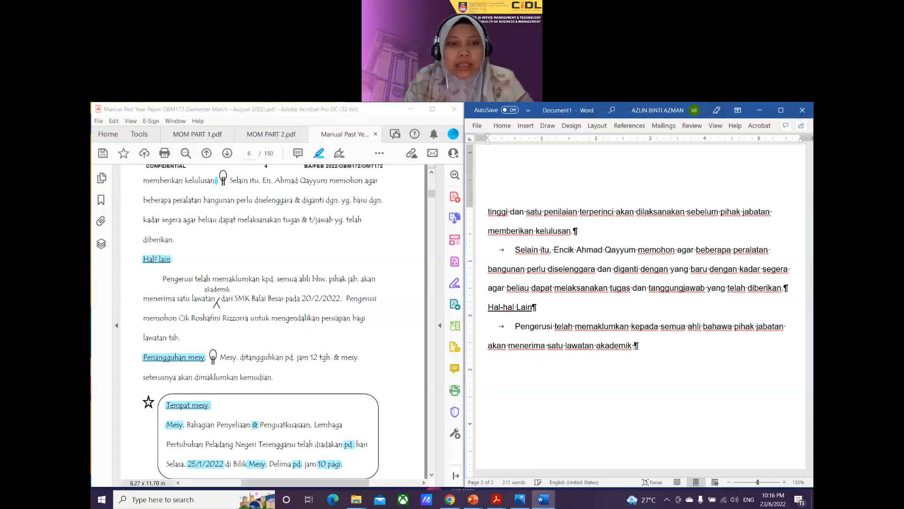
text( dari)
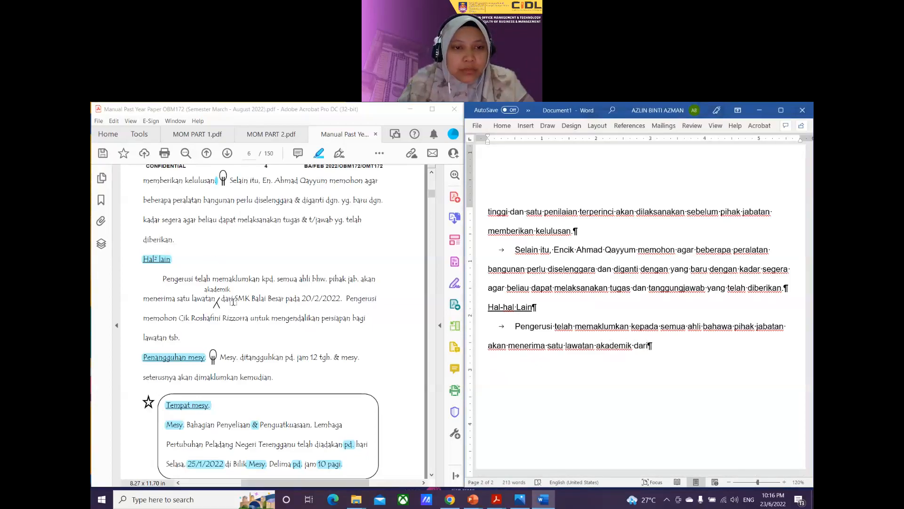
drag(235, 298, 248, 297)
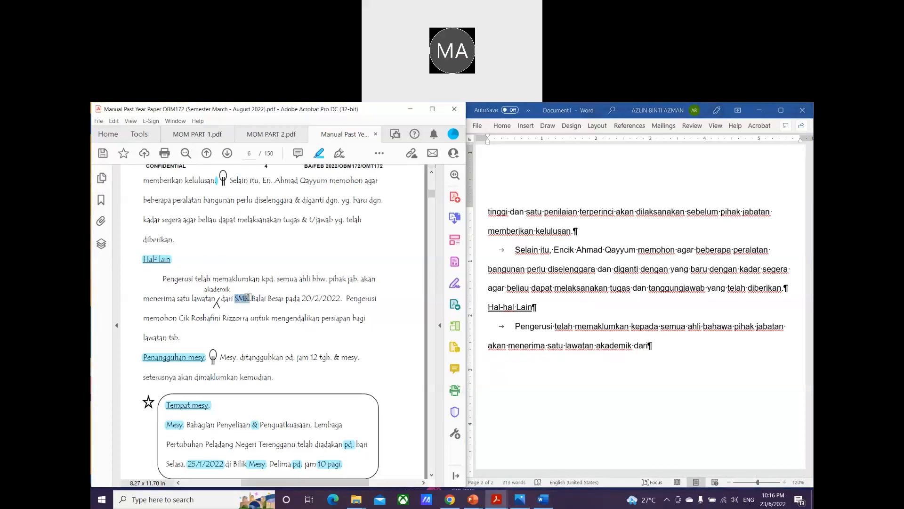
click(690, 349)
text(Sek)
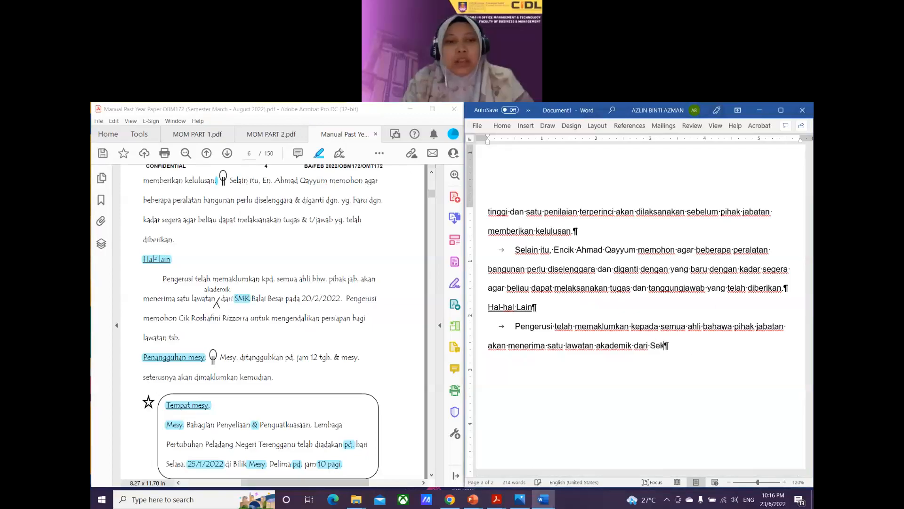
text(olah Me)
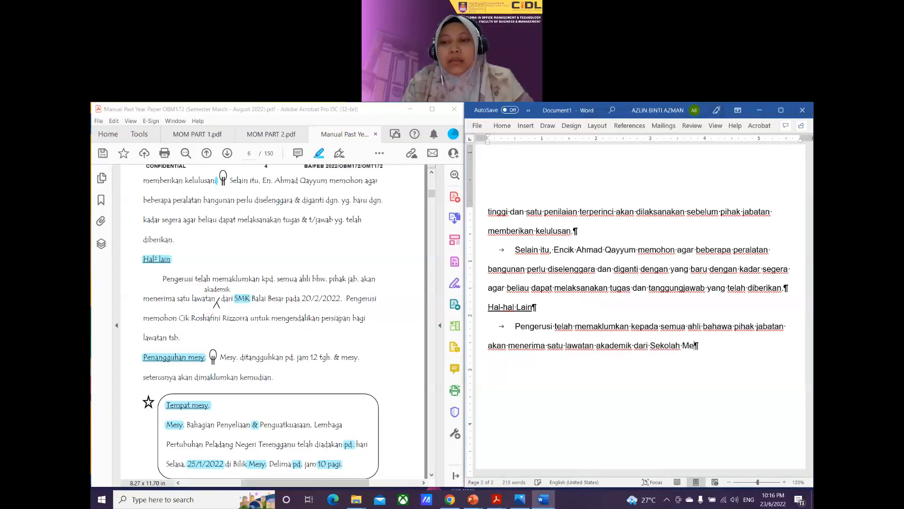
text(n)
text(enga)
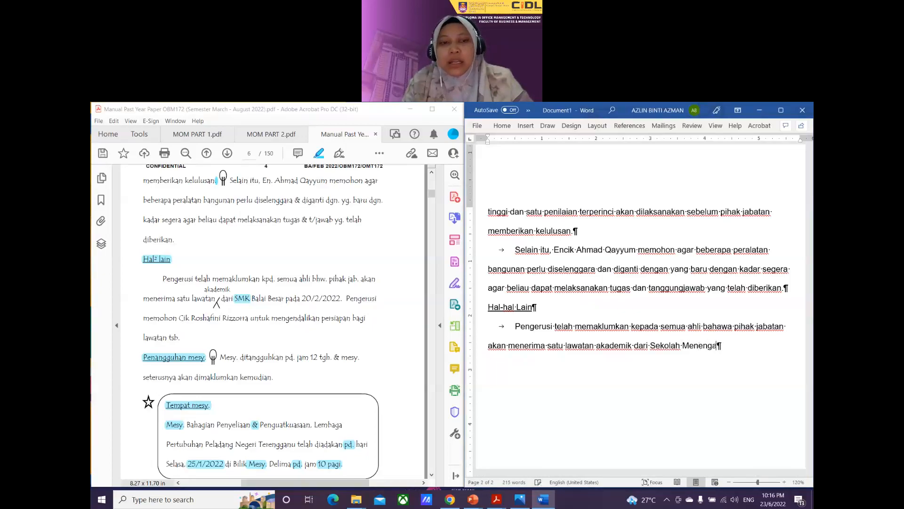
text(h Kebangsaan )
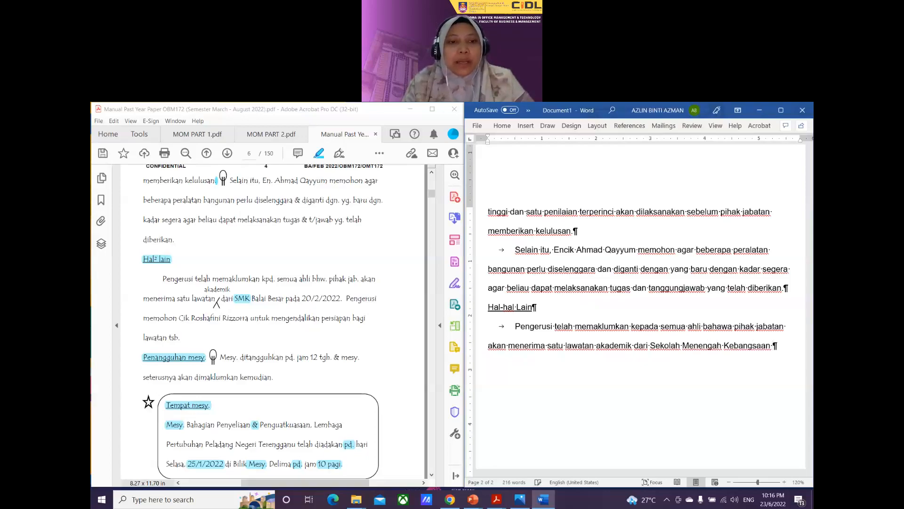
text(Bala)
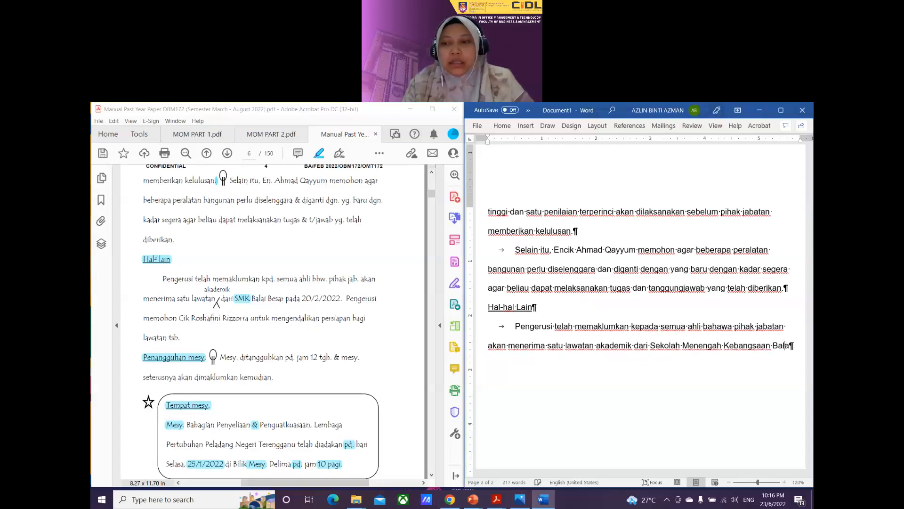
text(i Besa)
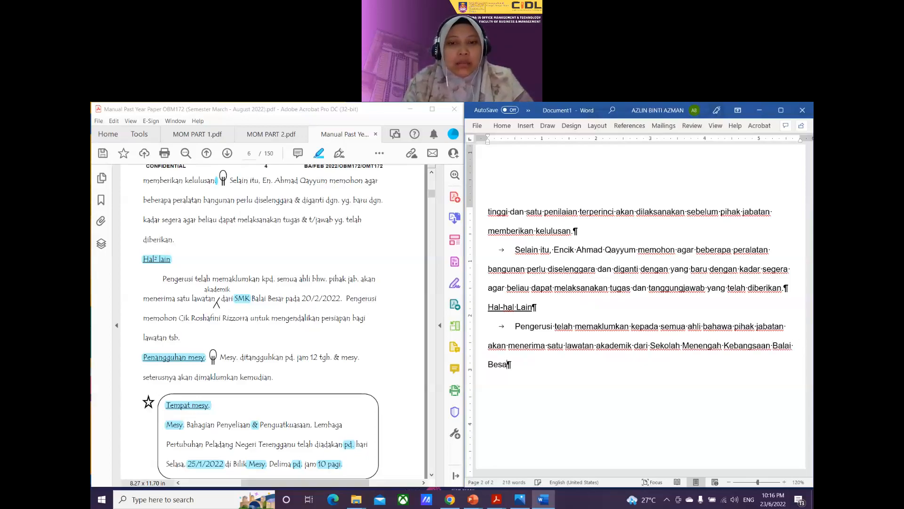
text(r pada )
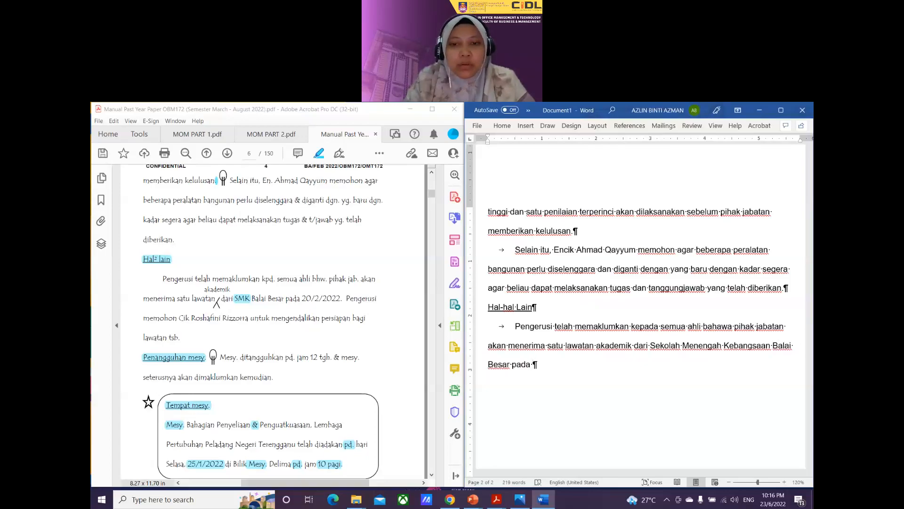
text(20 Feb)
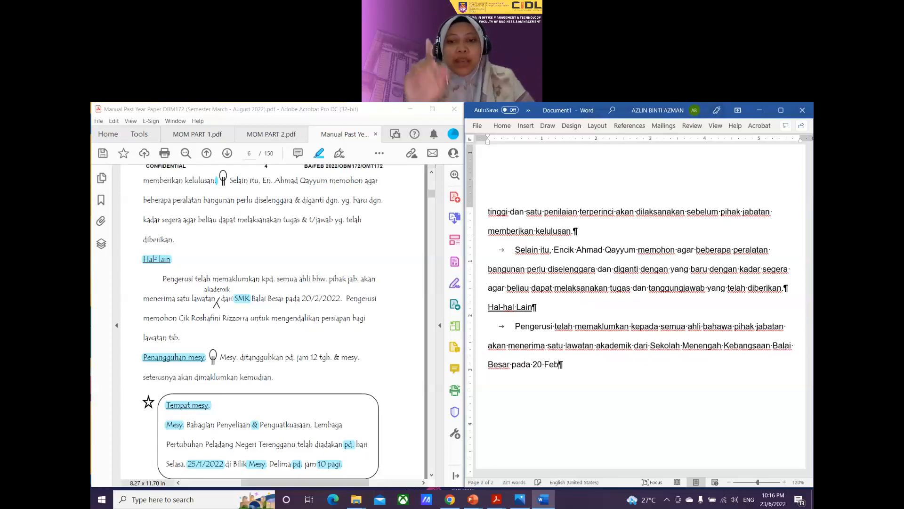
text(ruari)
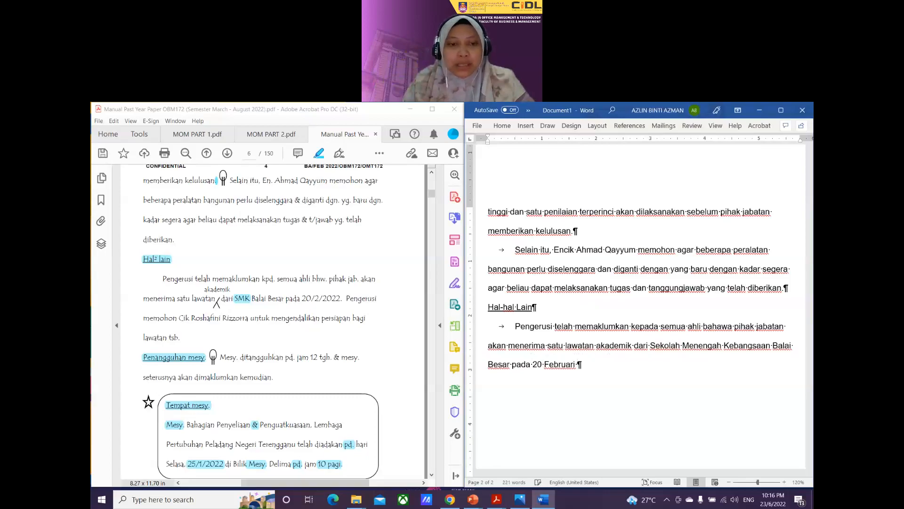
text( 2022)
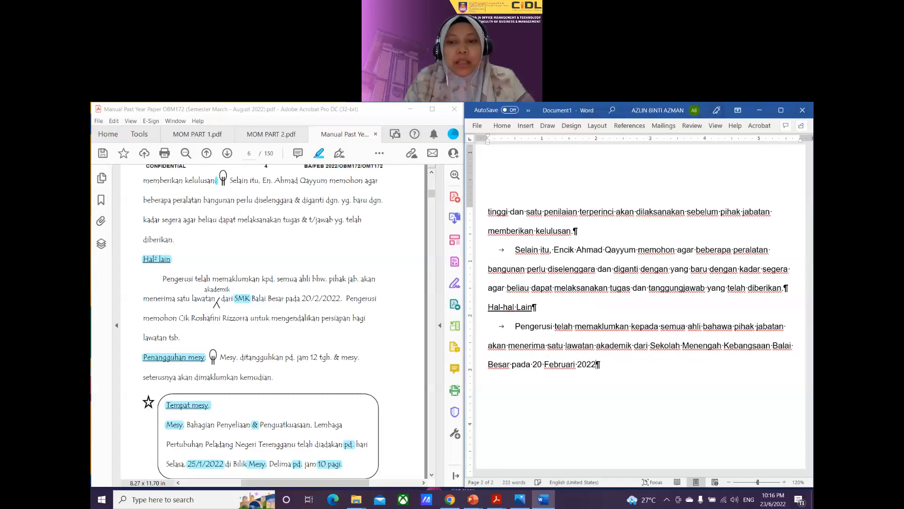
text(.  Pen)
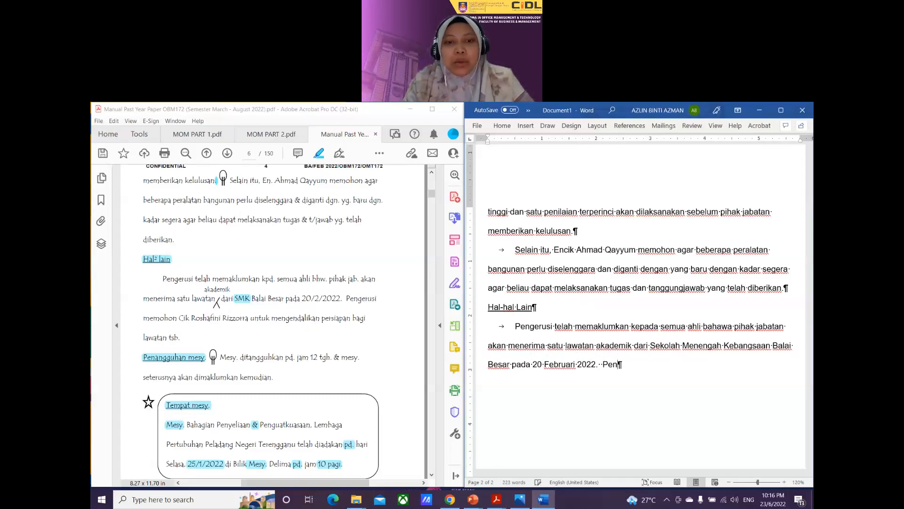
text(gerusi )
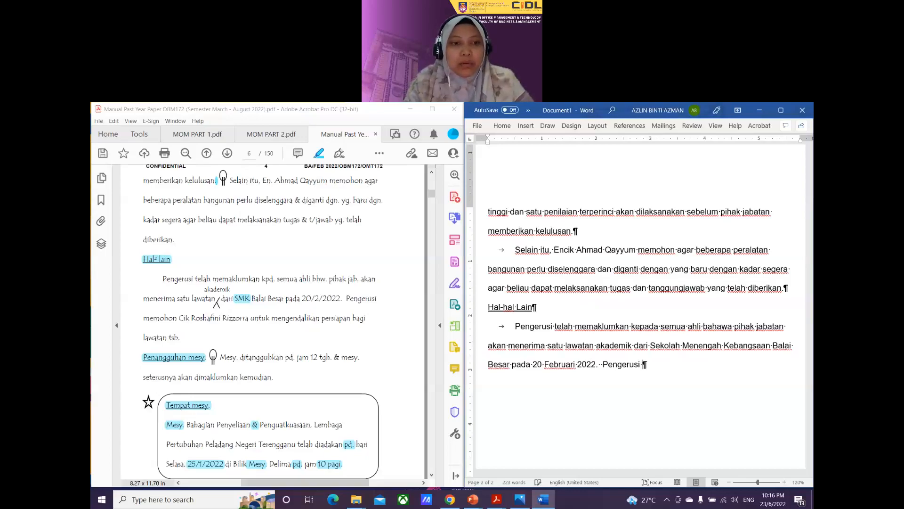
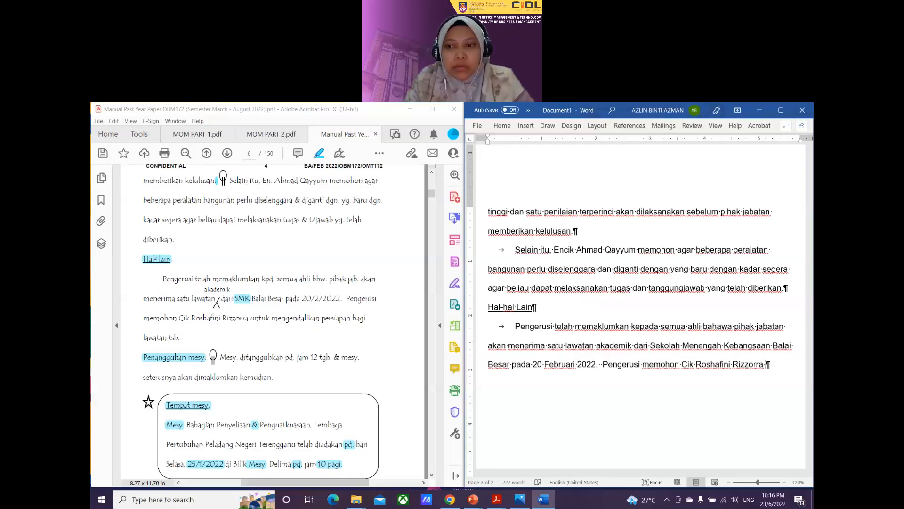
text(untuk mengenda)
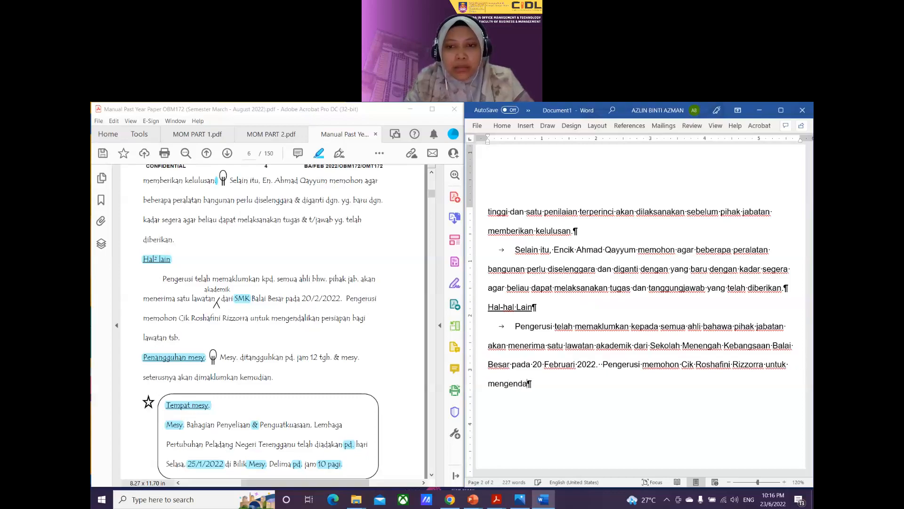
text(likan persiapa)
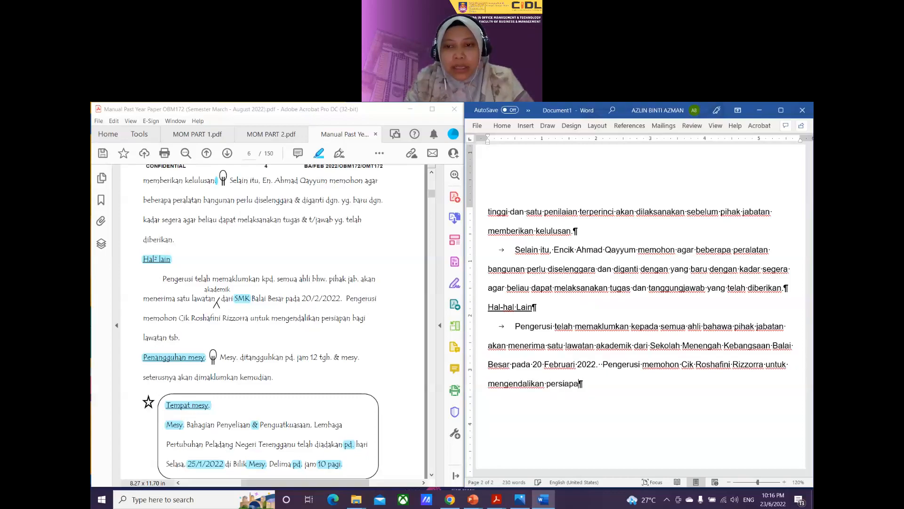
text(n bagi lawatan )
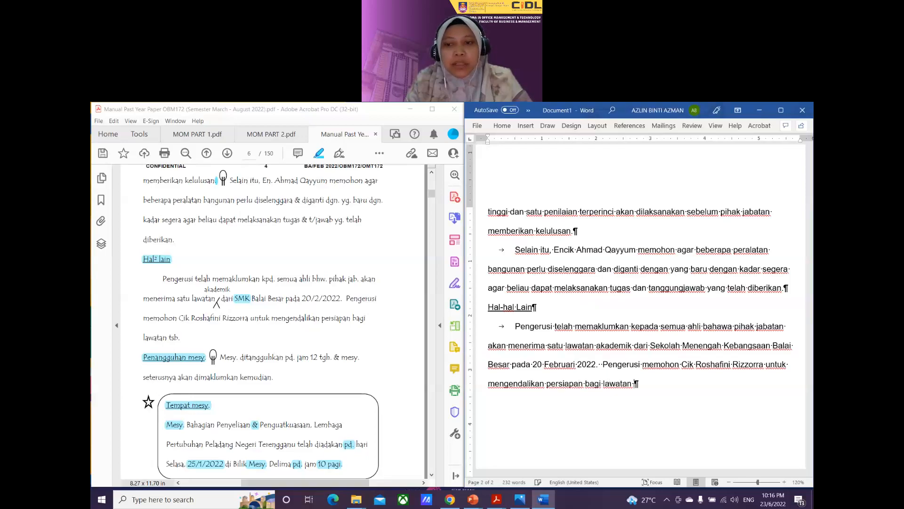
text(tersebut)
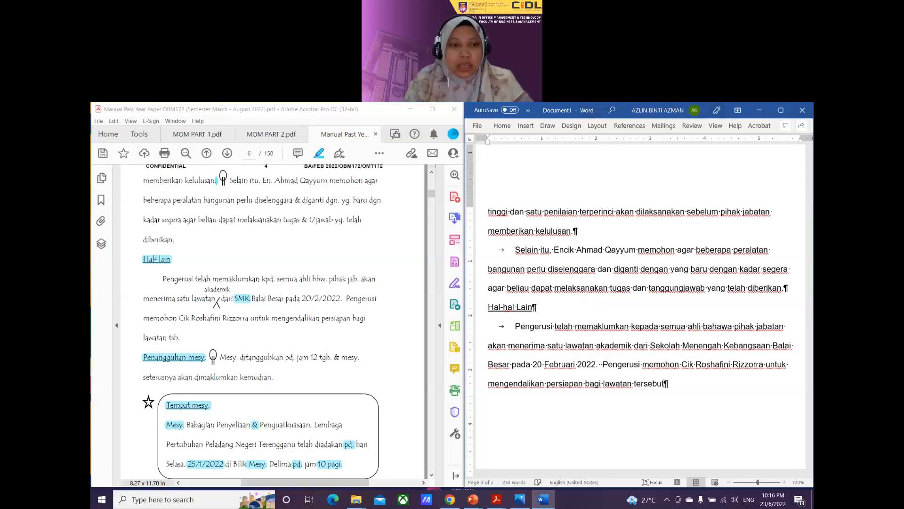
text(.)
Step: Type the 'Pengangguhan Mesyuarat' heading on a new paragraph
key(Return)
text(P)
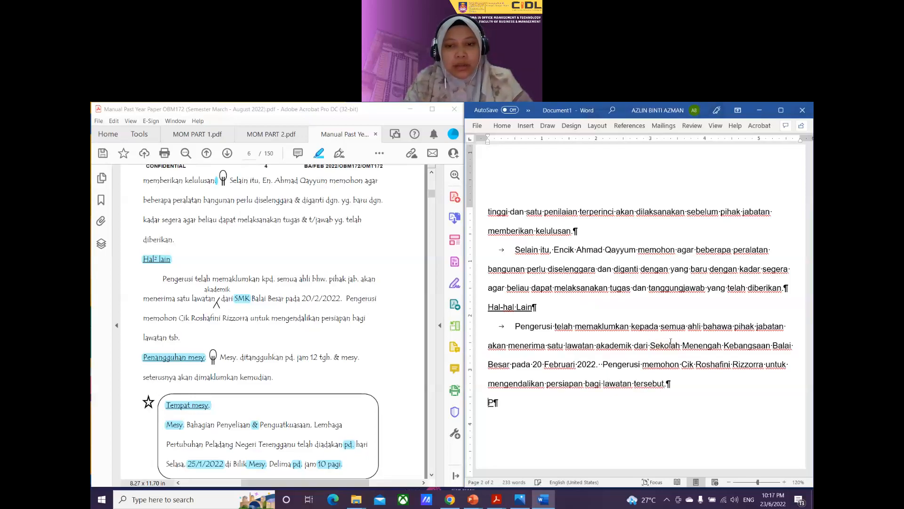
text(engangguhan Me)
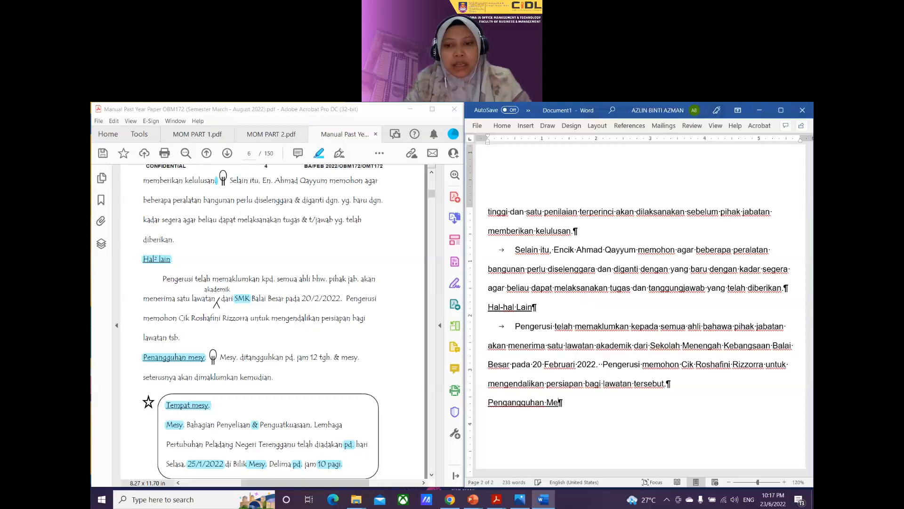
text(syuarat)
key(Return)
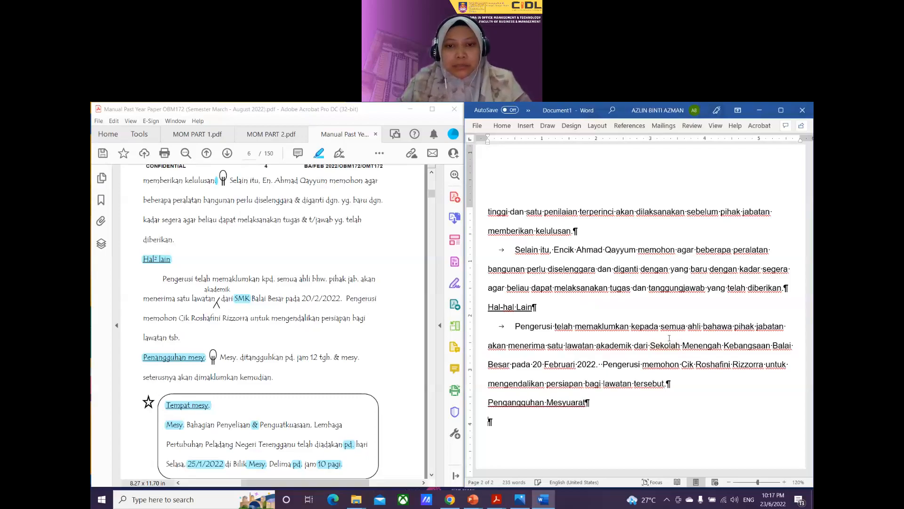
Step: Add the indented line 'Mesyuarat ditangguhkan pada jam 12:00 tengah hari… dimaklumkan kemudian.'
scroll(668, 337, down, 3)
key(Tab)
text(M)
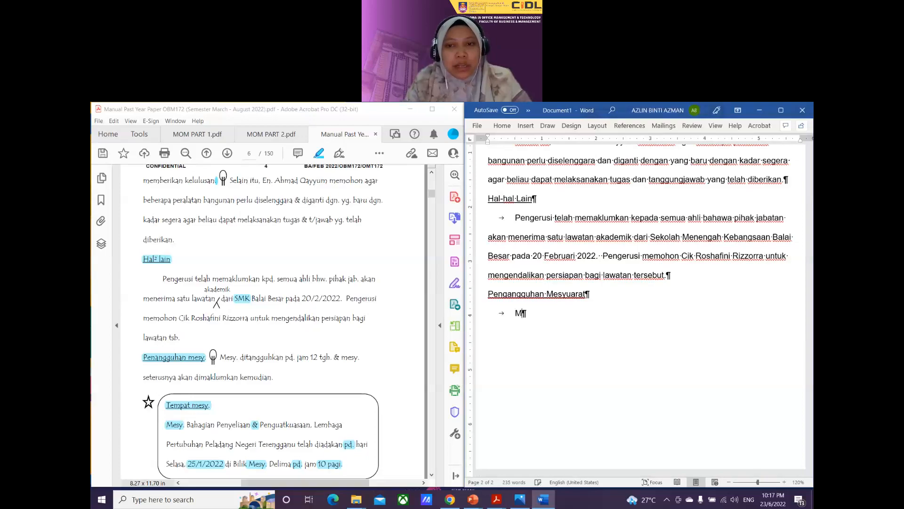
text(esyuarat)
key(BackSpace)
key(BackSpace)
key(BackSpace)
key(BackSpace)
key(BackSpace)
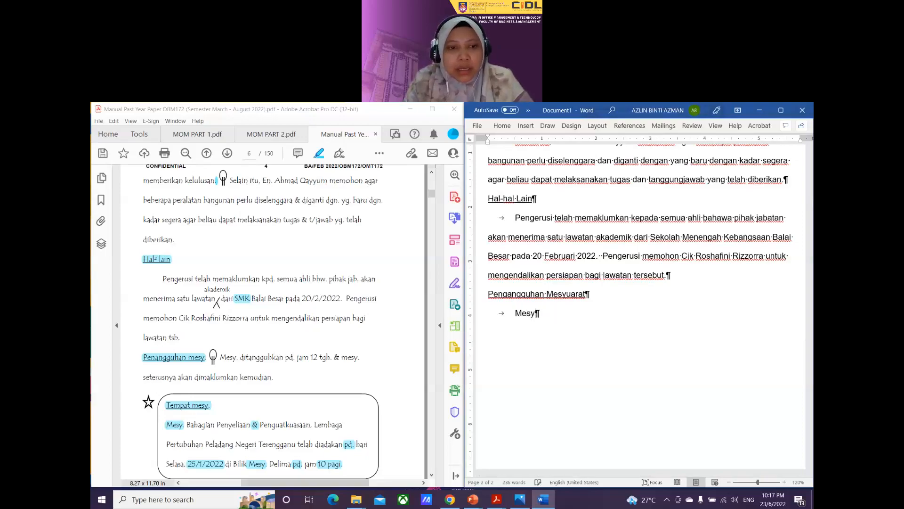
text(uarat ditang)
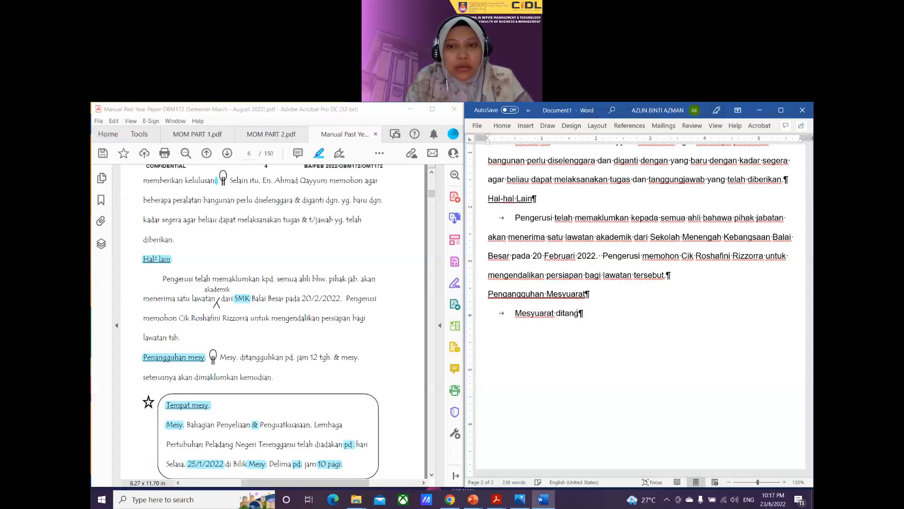
text(guhkan )
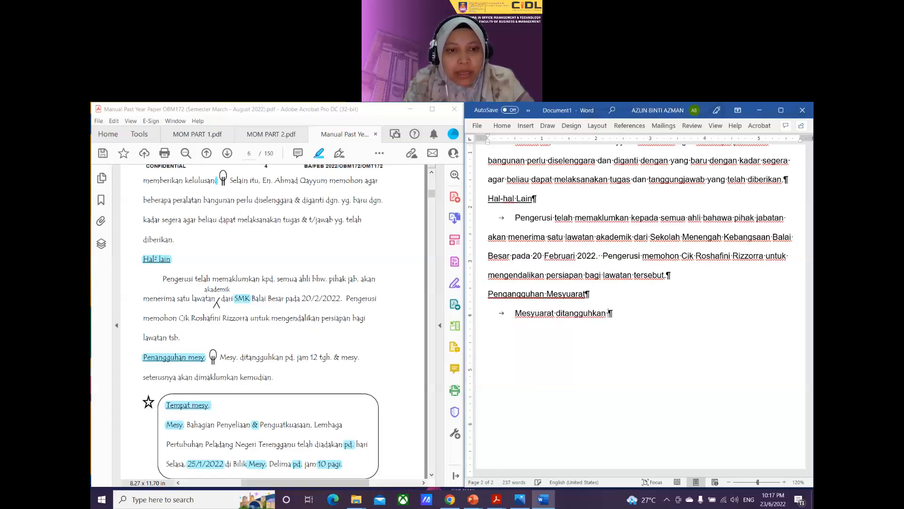
text(pada jam )
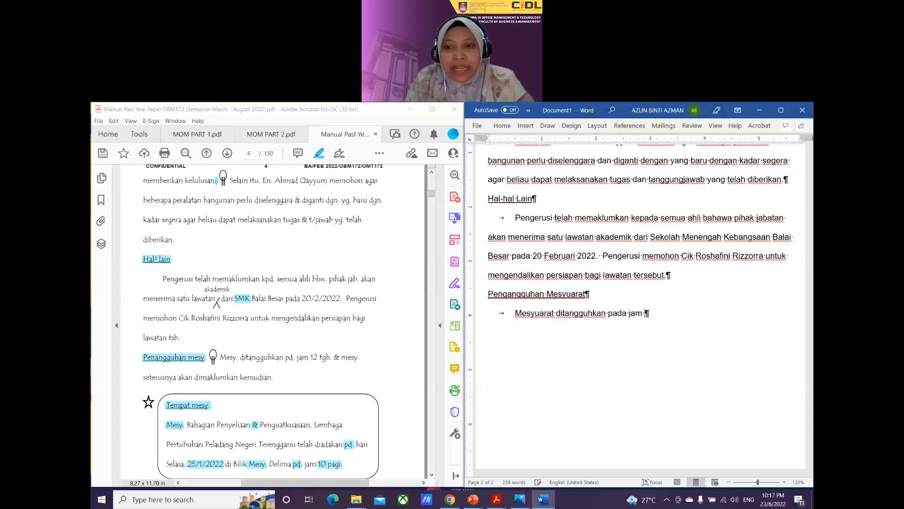
text(12 )
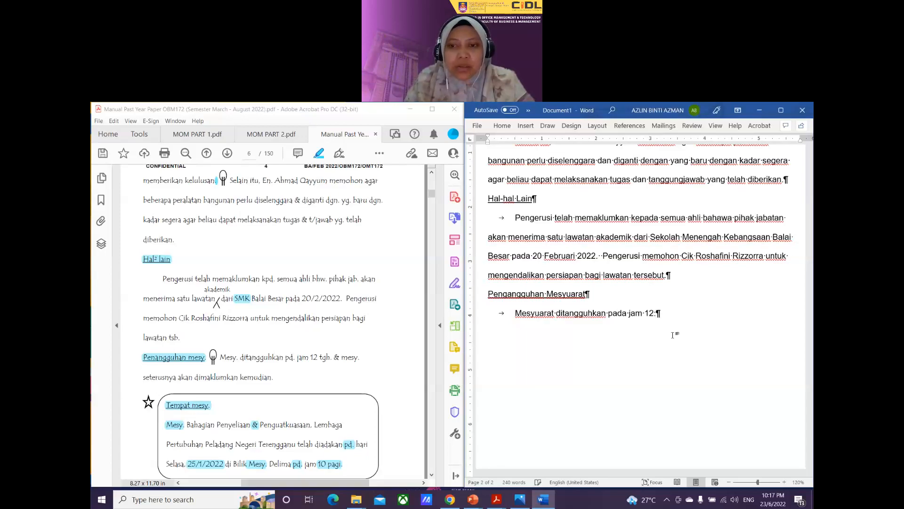
text(00 ten)
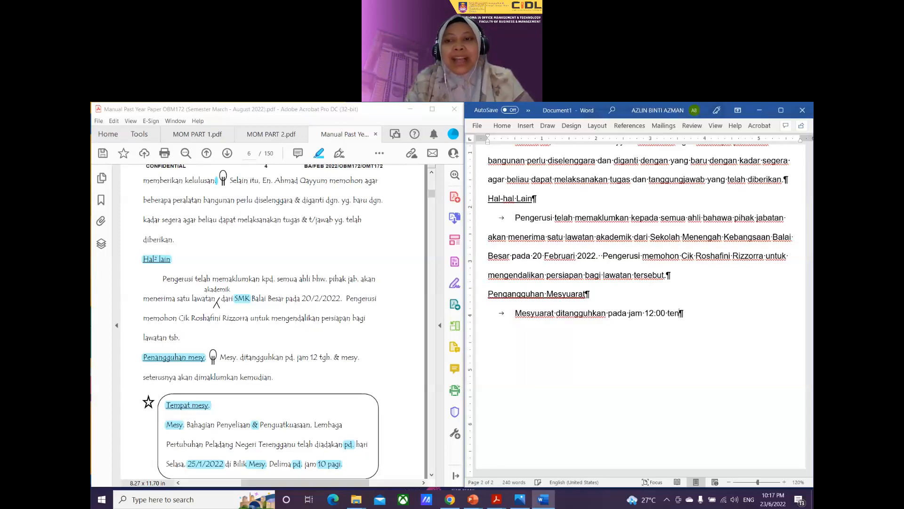
text(gah)
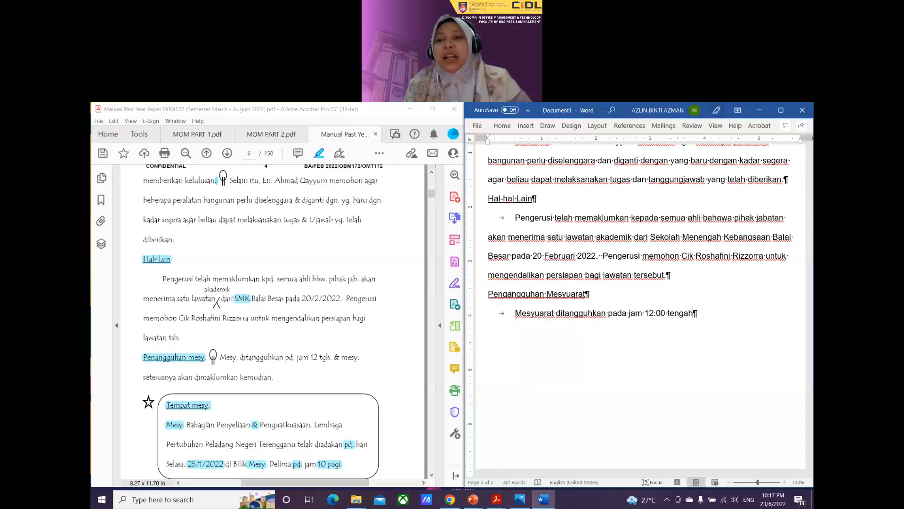
text(hari)
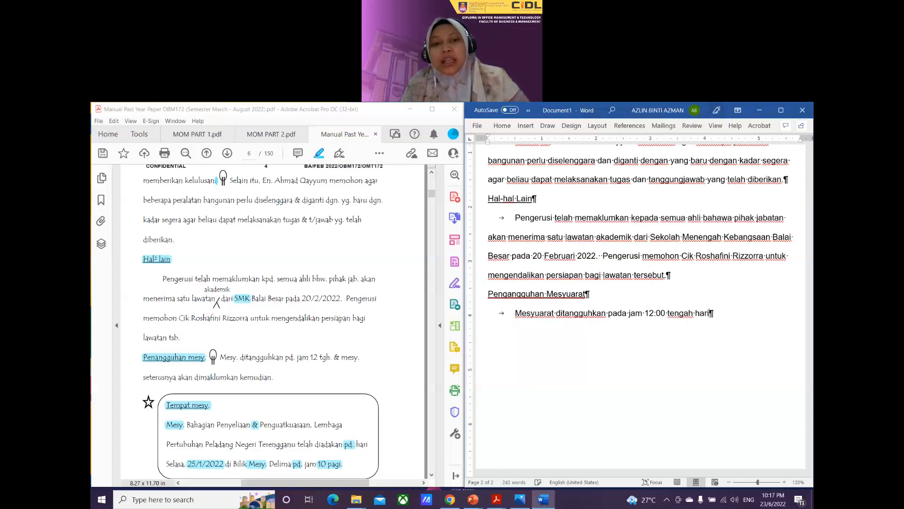
text( dan )
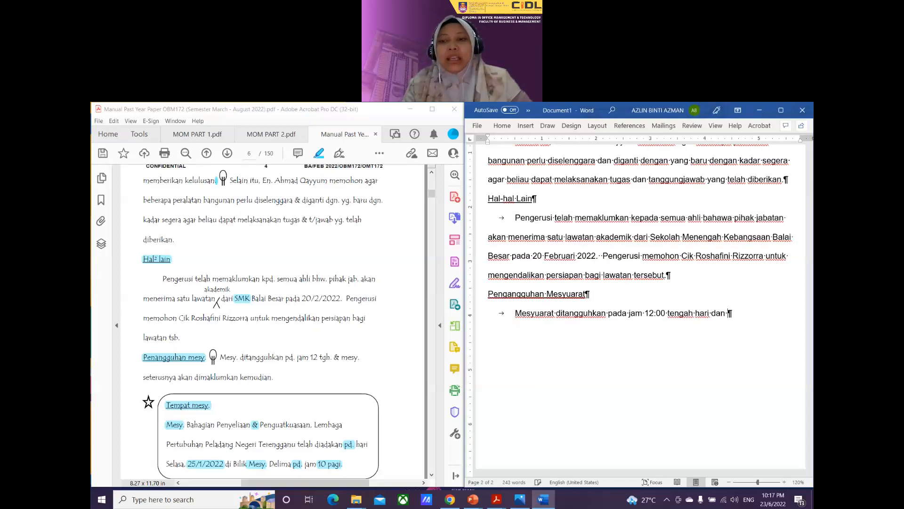
text(me)
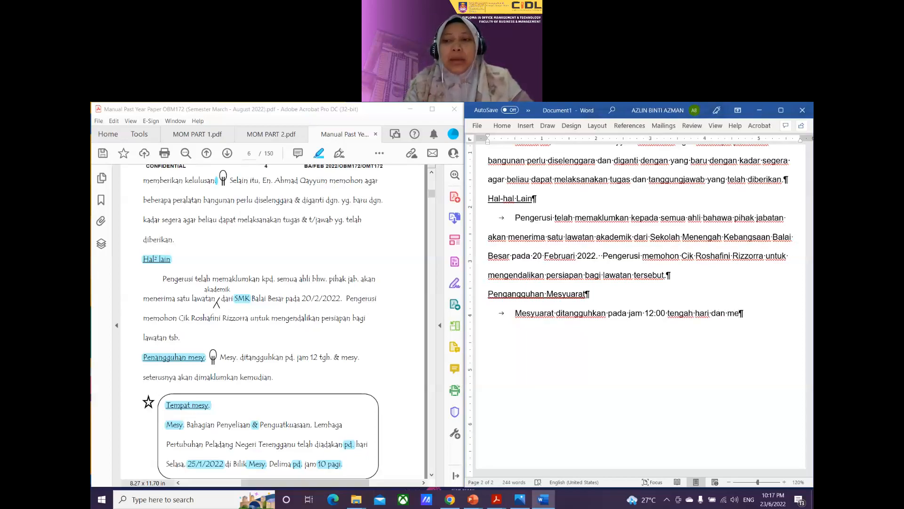
text(syuarat)
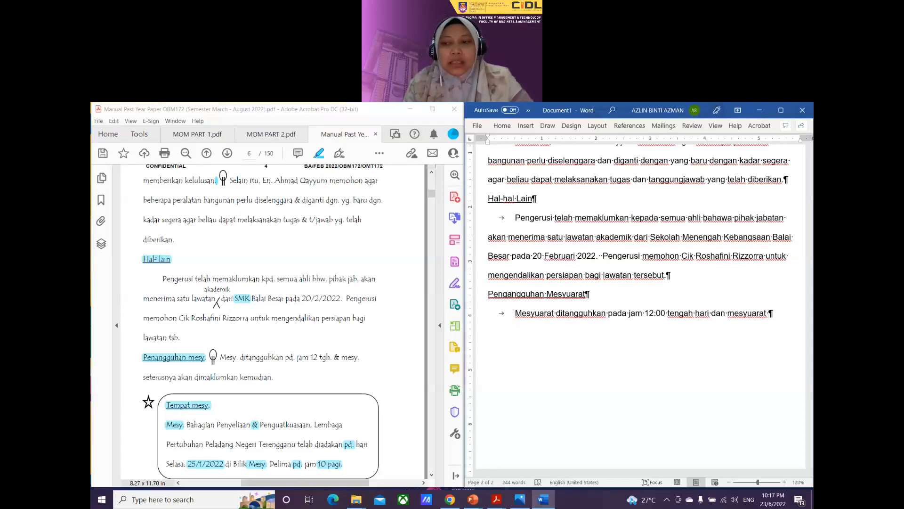
text(seterusn)
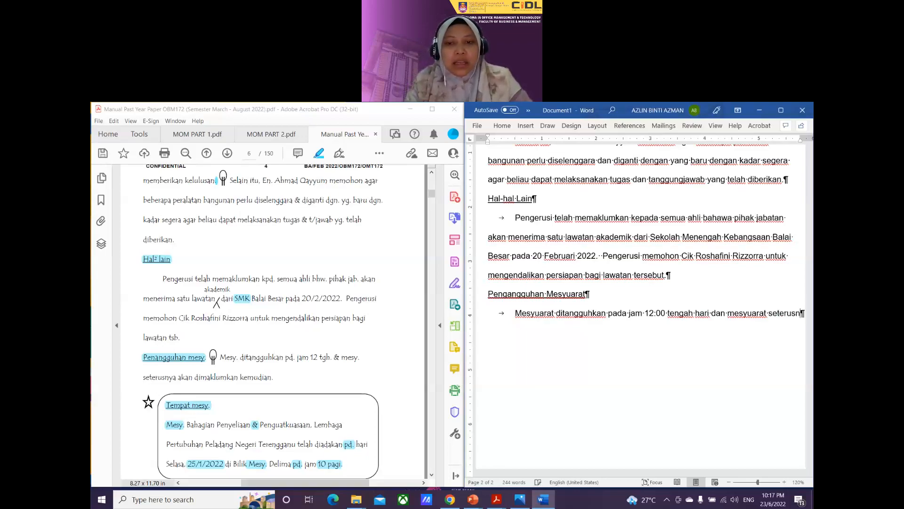
text(ya akan dim)
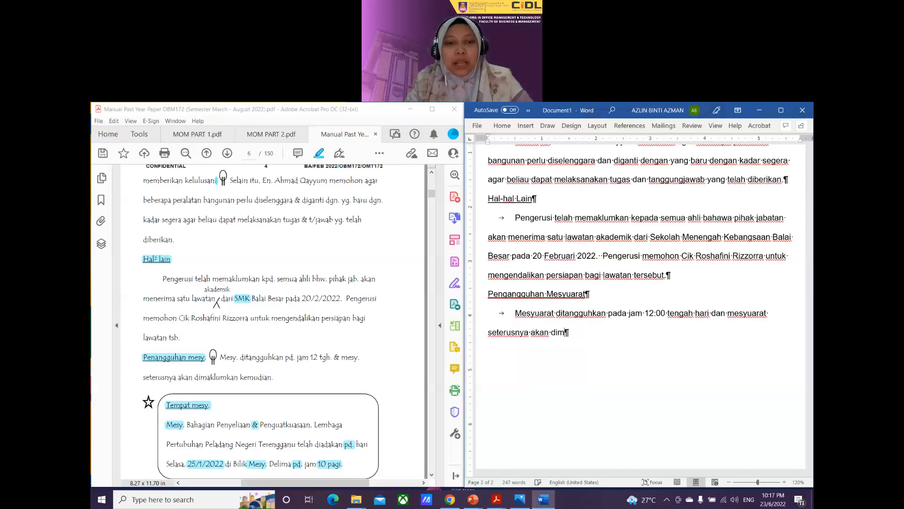
text(aklumkan )
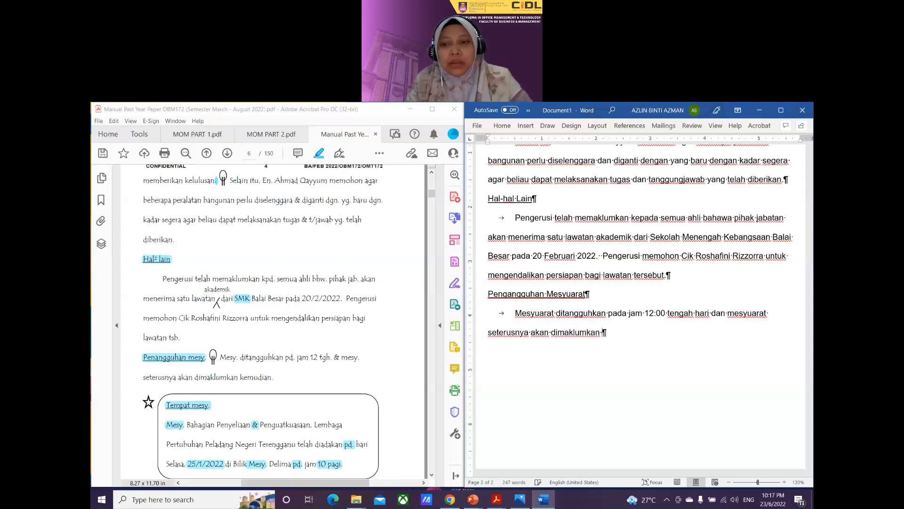
text(kemudian.)
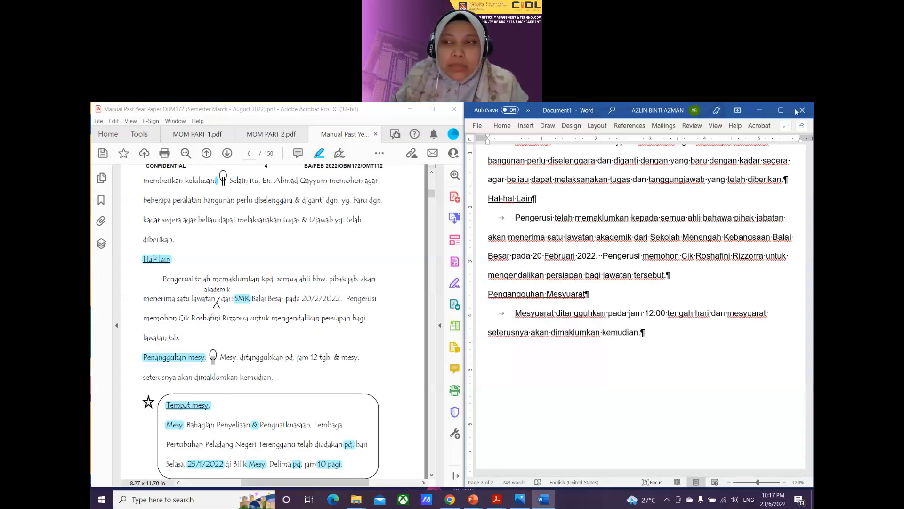
Step: Maximize the Word window and add two empty paragraphs after 'kemudian.'
scroll(259, 347, down, 1)
click(781, 110)
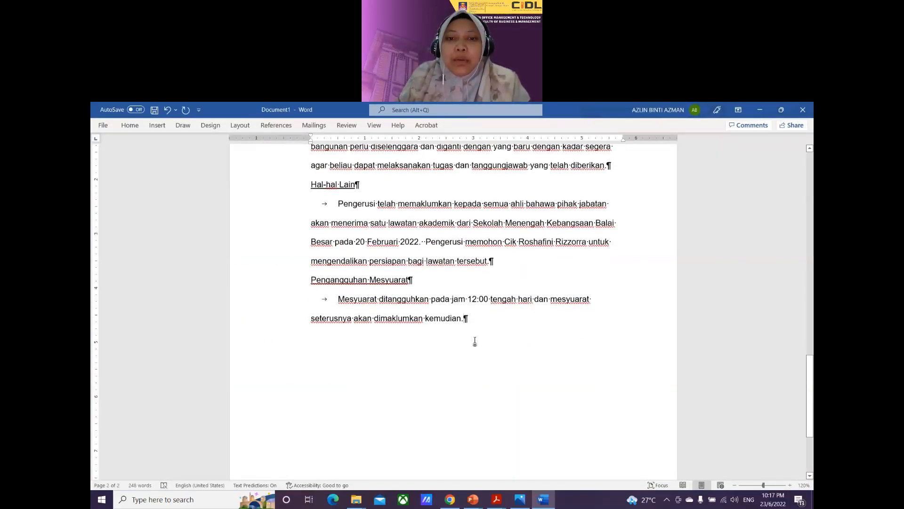
scroll(475, 341, down, 2)
scroll(475, 341, up, 1)
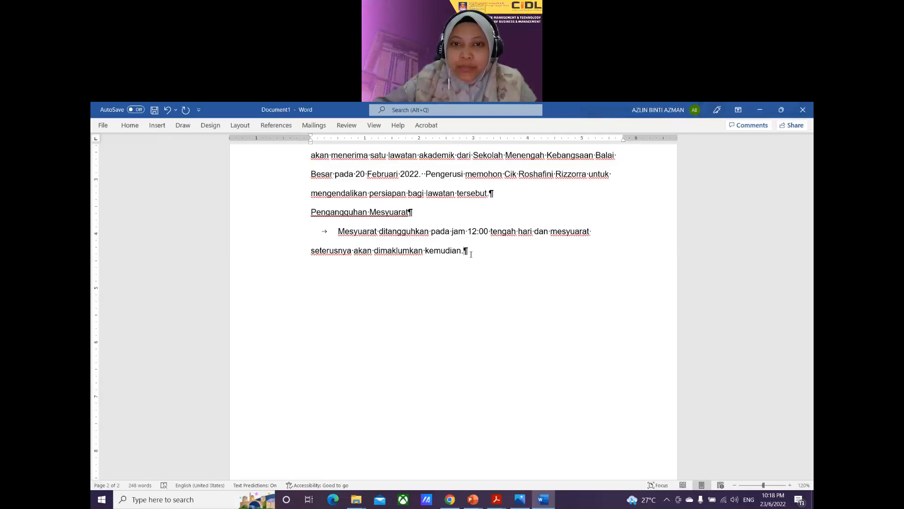
key(Return)
key(Return)
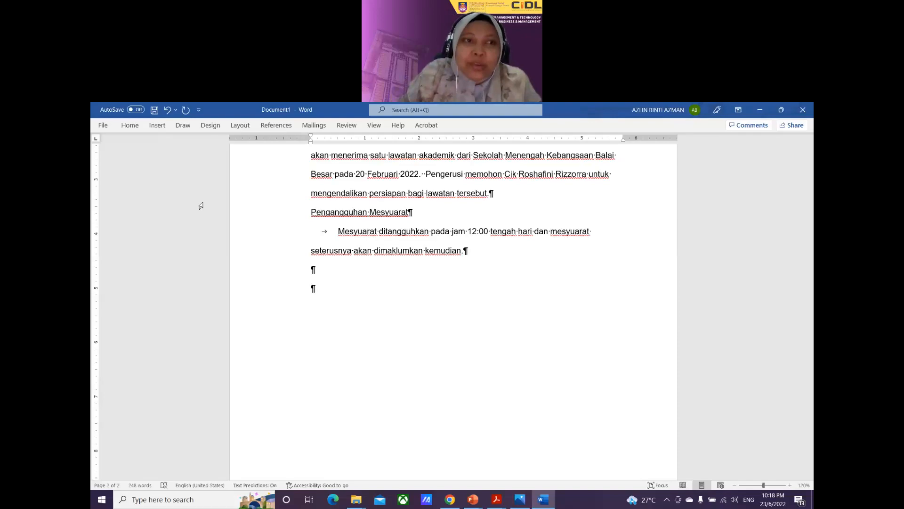
Step: Set the empty paragraph's line spacing to Single and switch on Underline
click(129, 126)
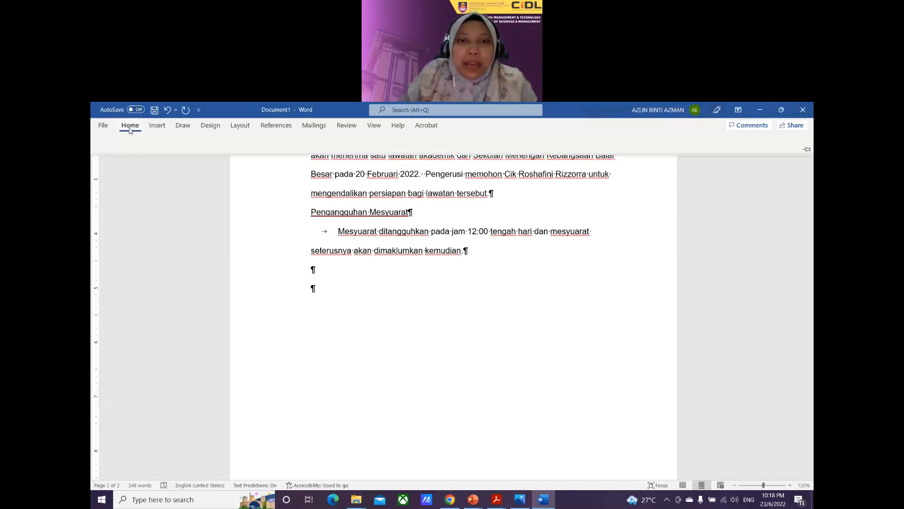
click(379, 173)
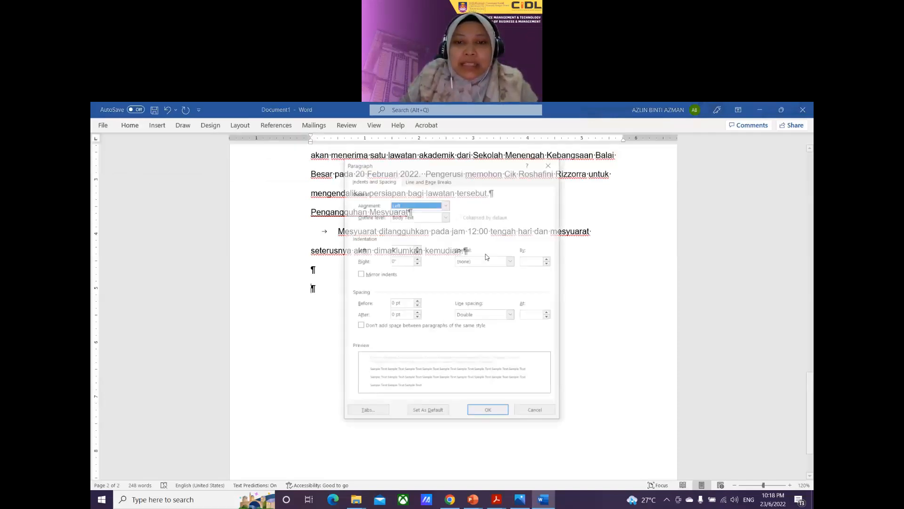
click(511, 316)
click(464, 324)
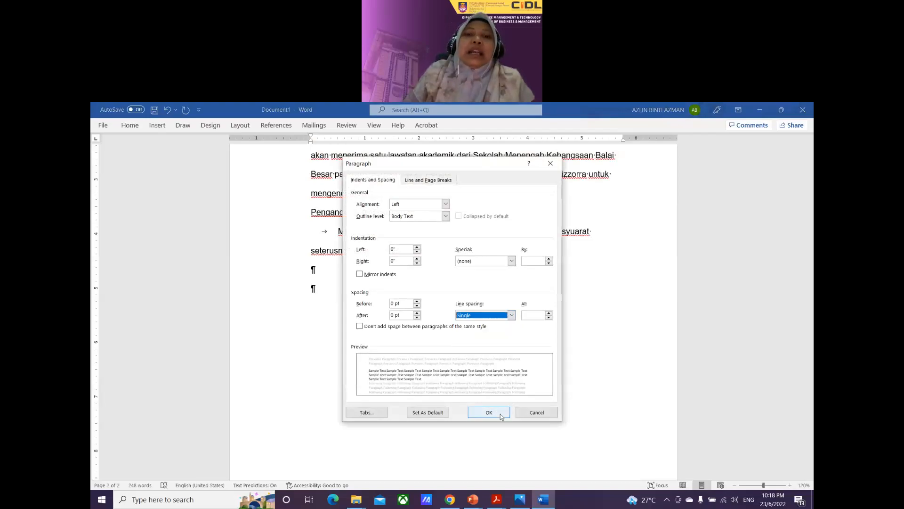
click(488, 413)
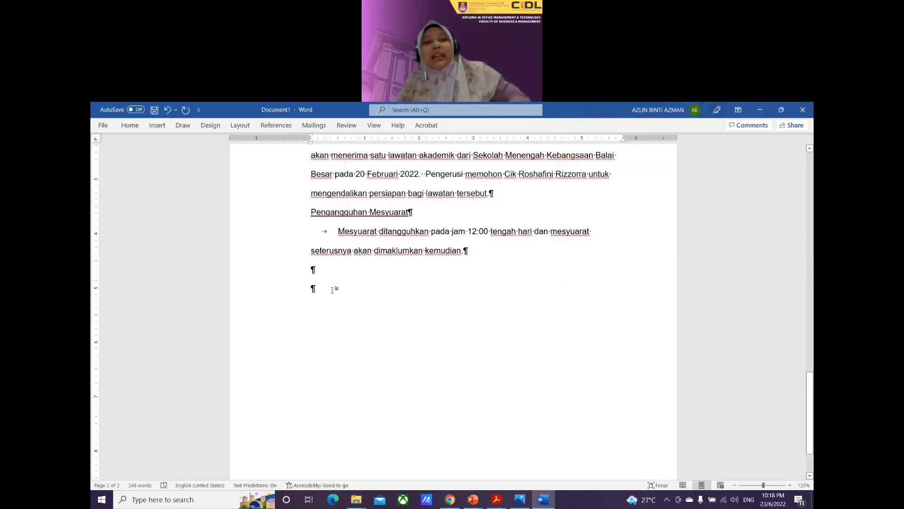
click(130, 125)
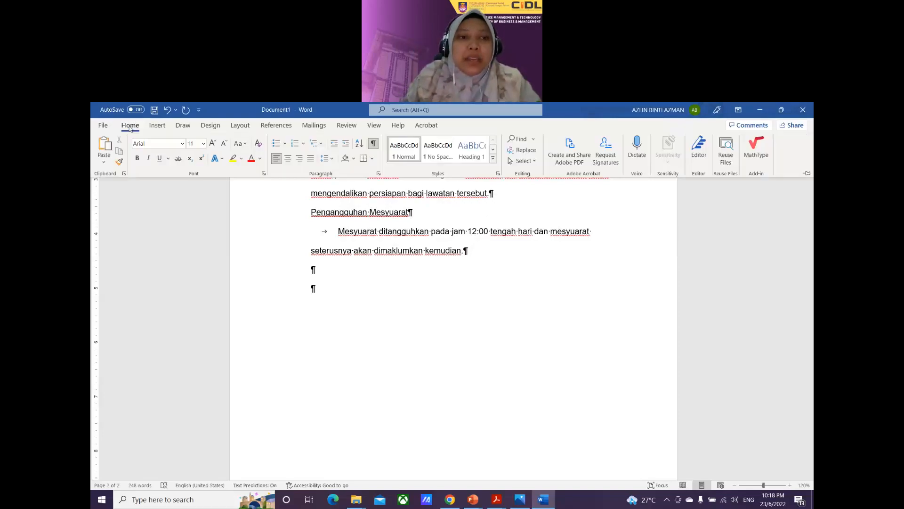
click(160, 159)
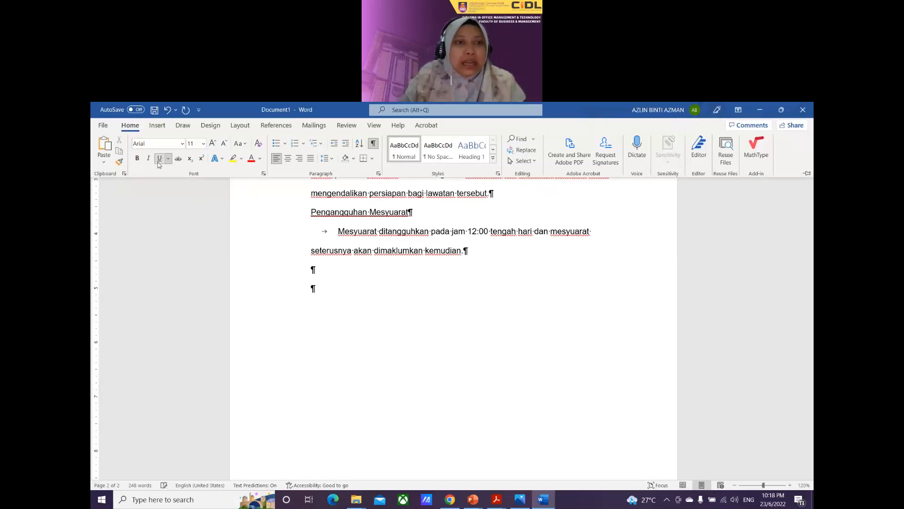